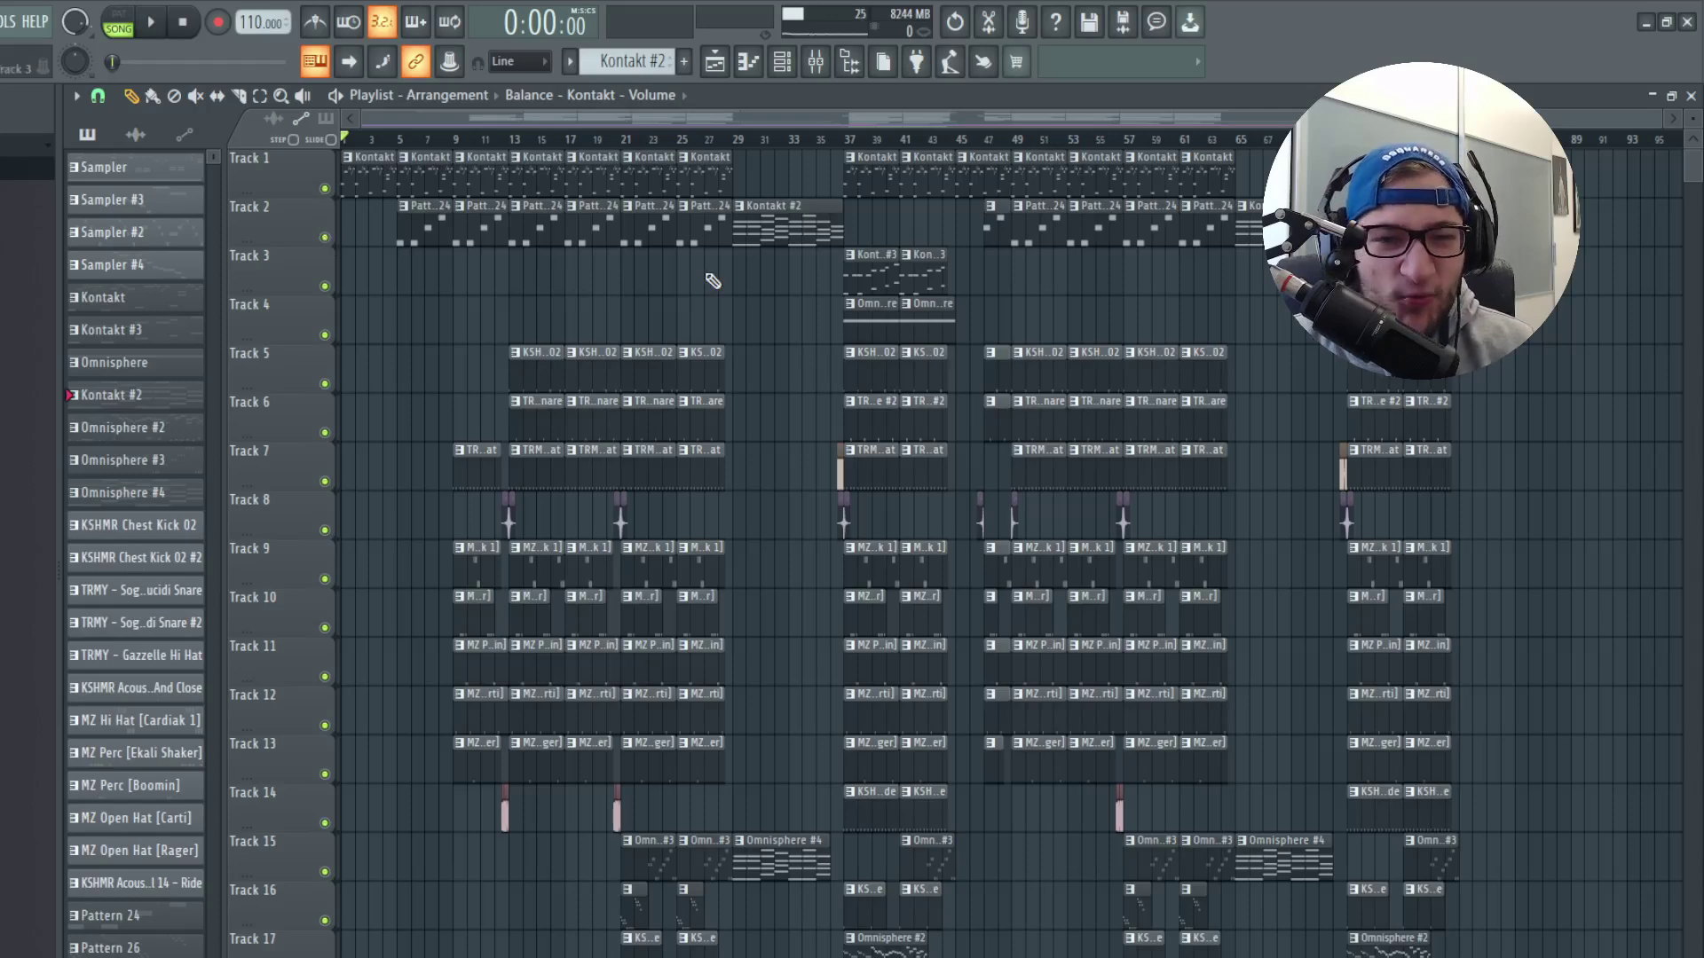
Open the Kontakt instrument from the channel rack and look over the Electric Mint sound preset and Wings patterns.
left_click(785, 60)
left_click(794, 59)
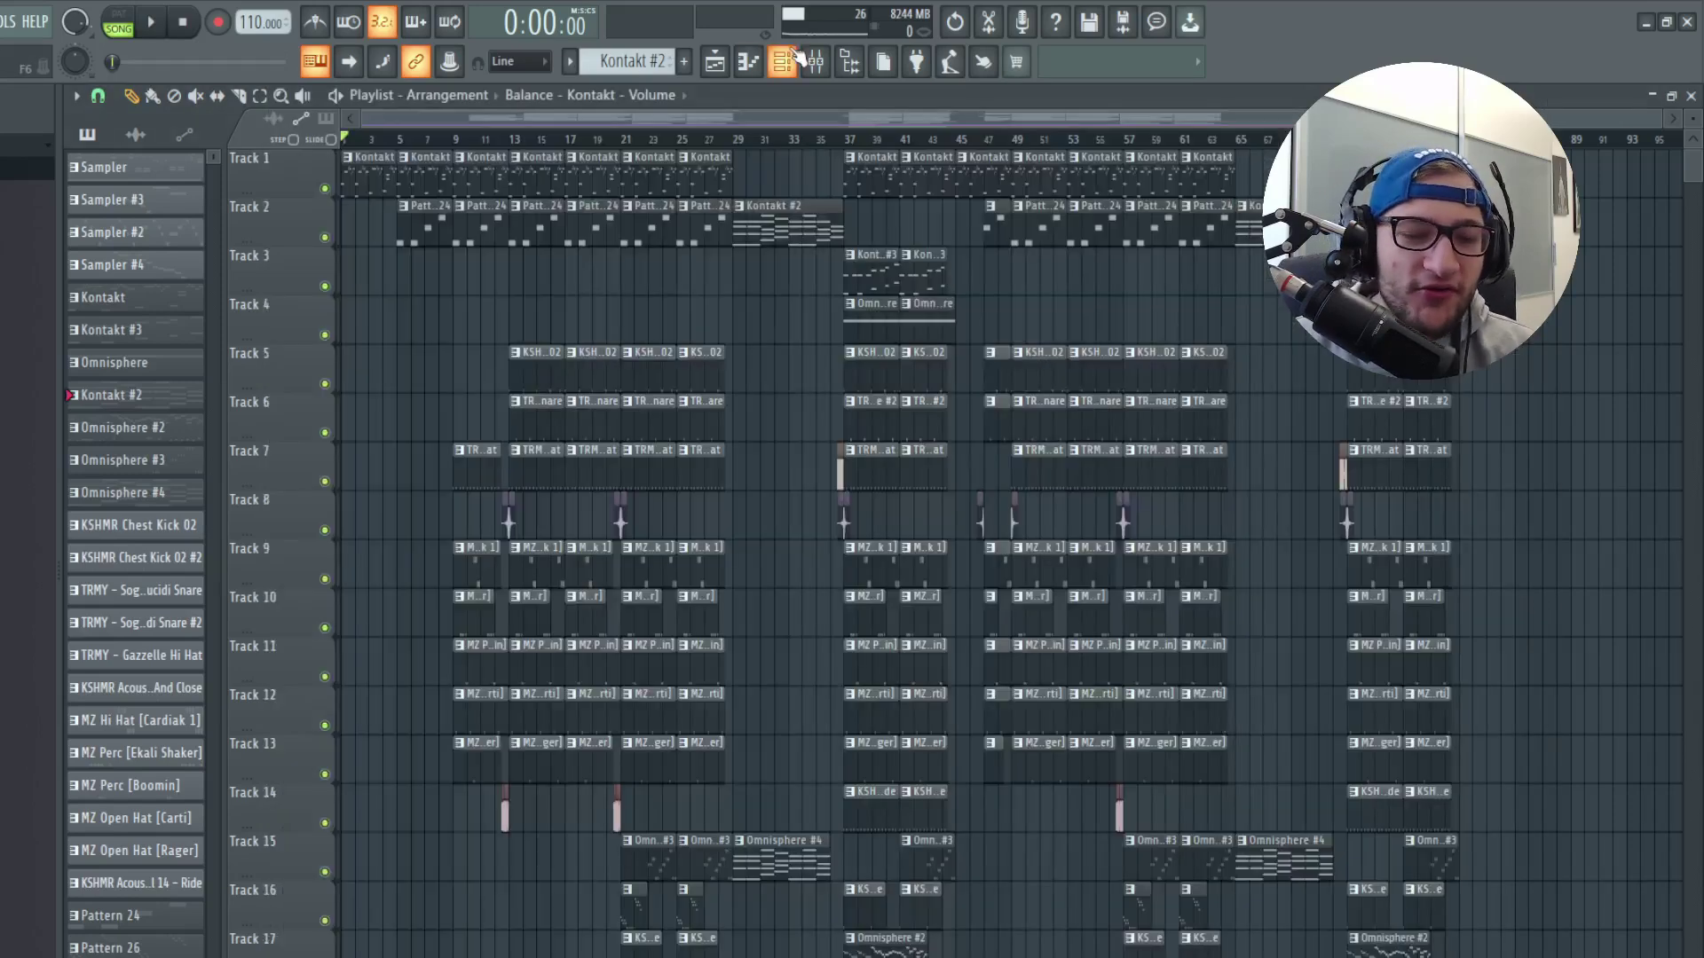
left_click(797, 57)
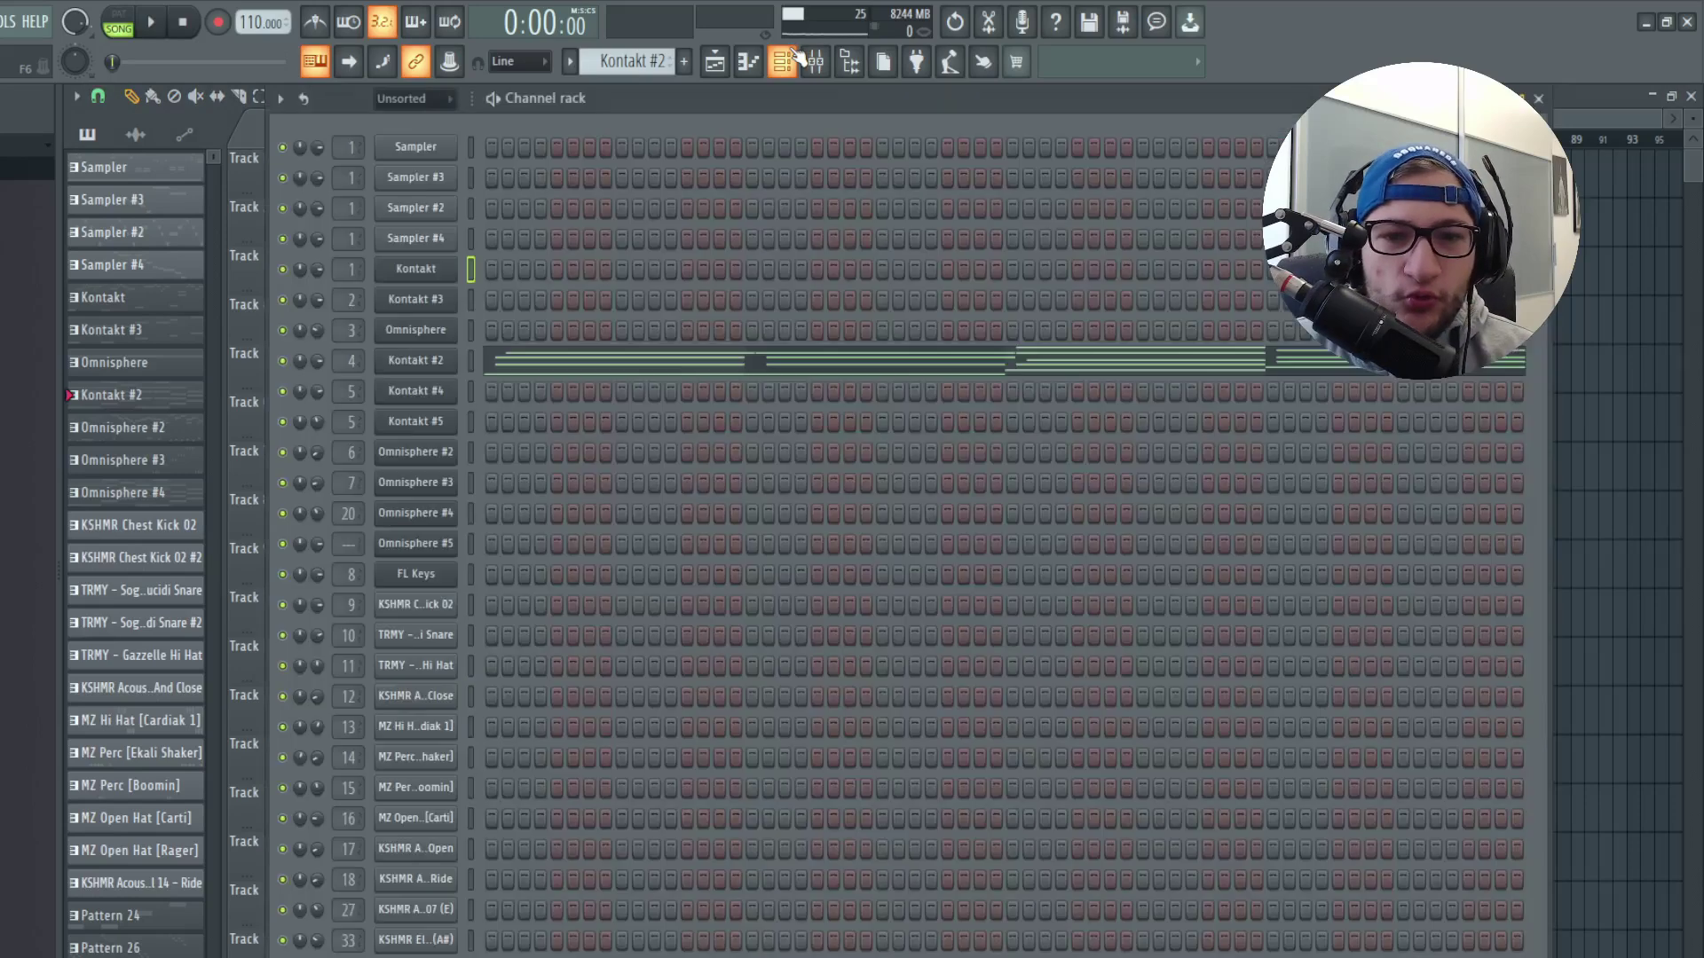
left_click(454, 271)
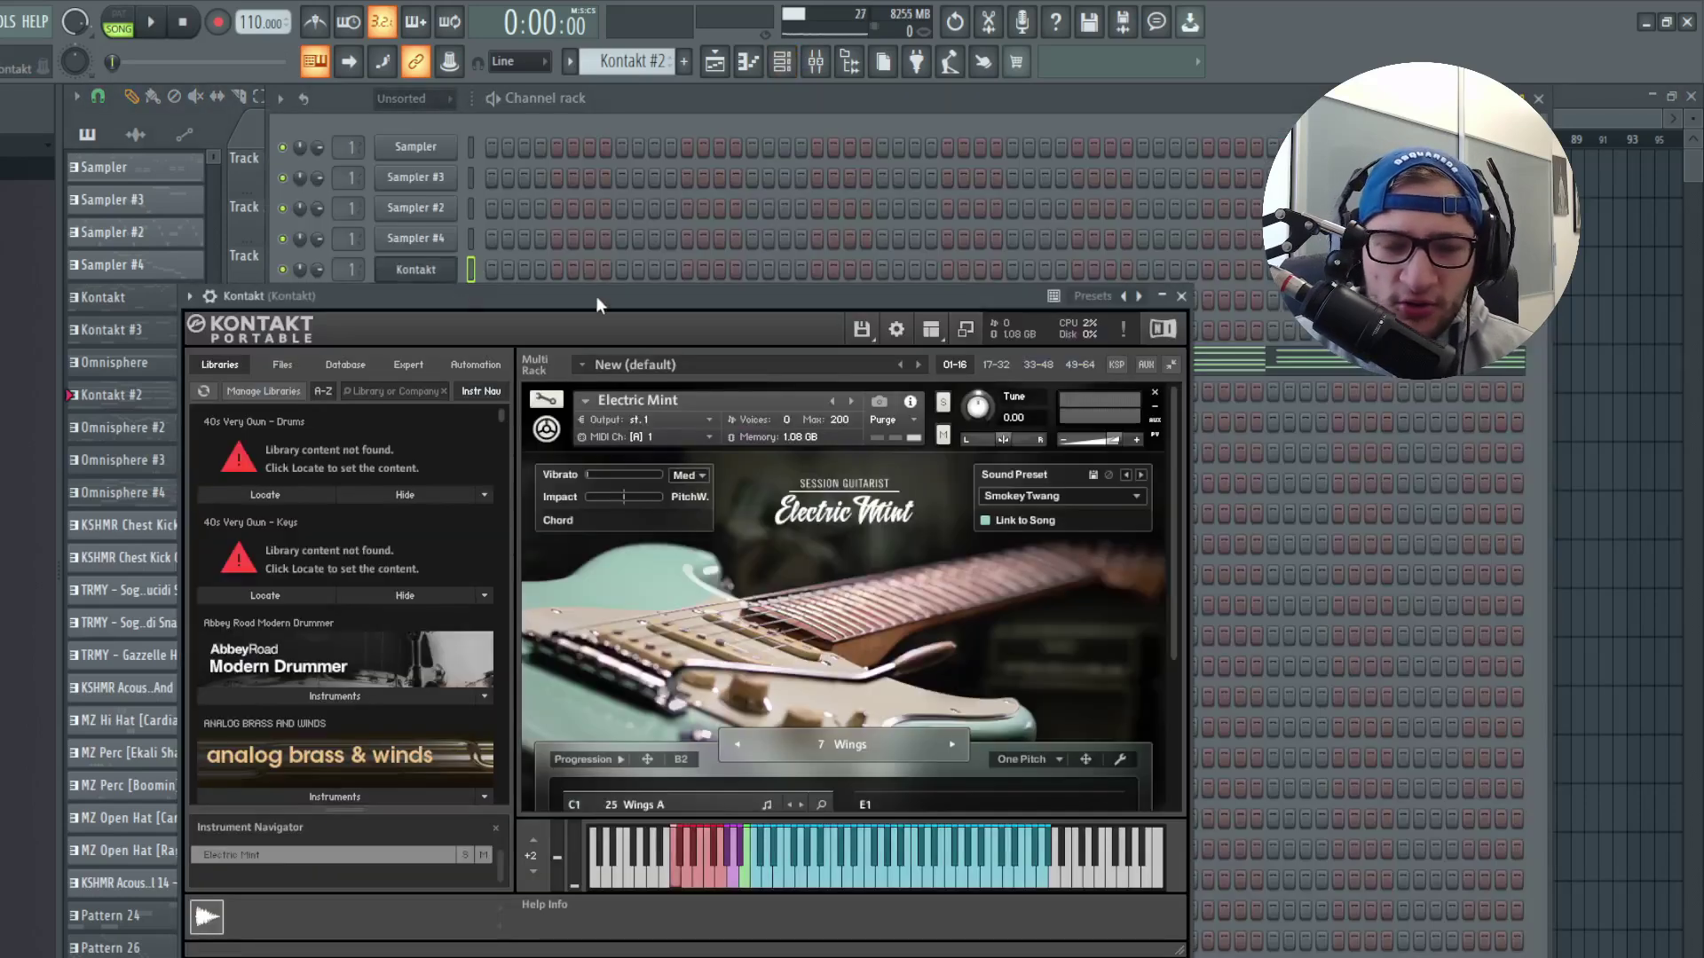
scroll(755, 533, "down", 3)
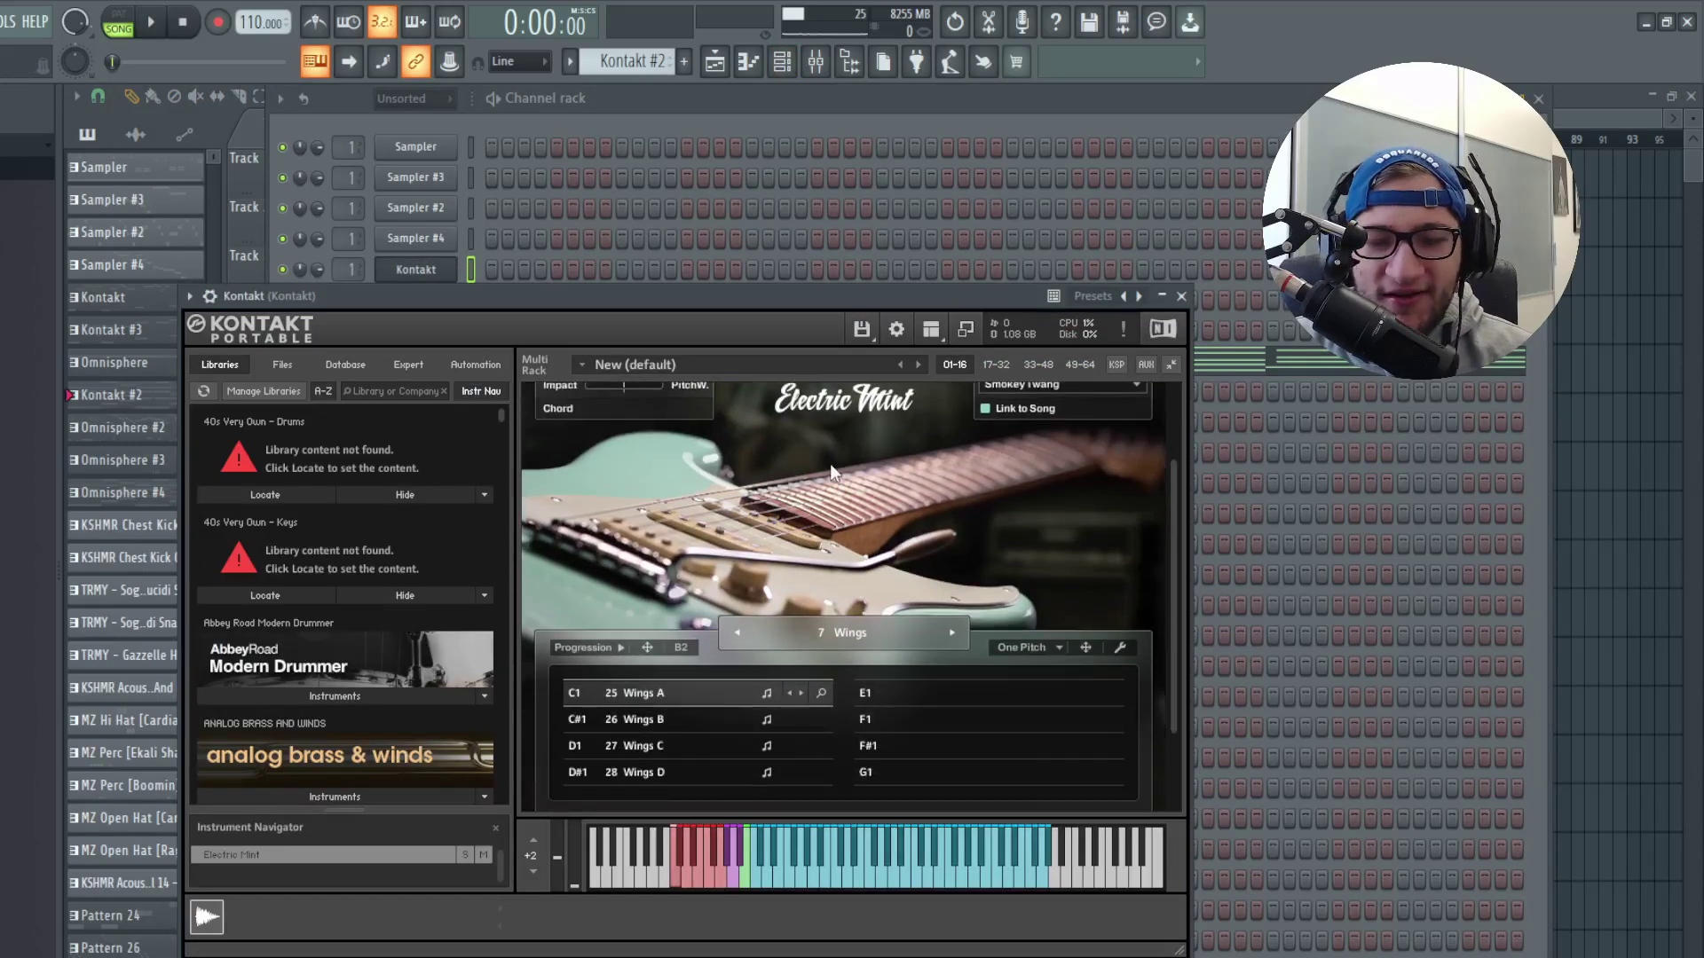
scroll(711, 461, "up", 2)
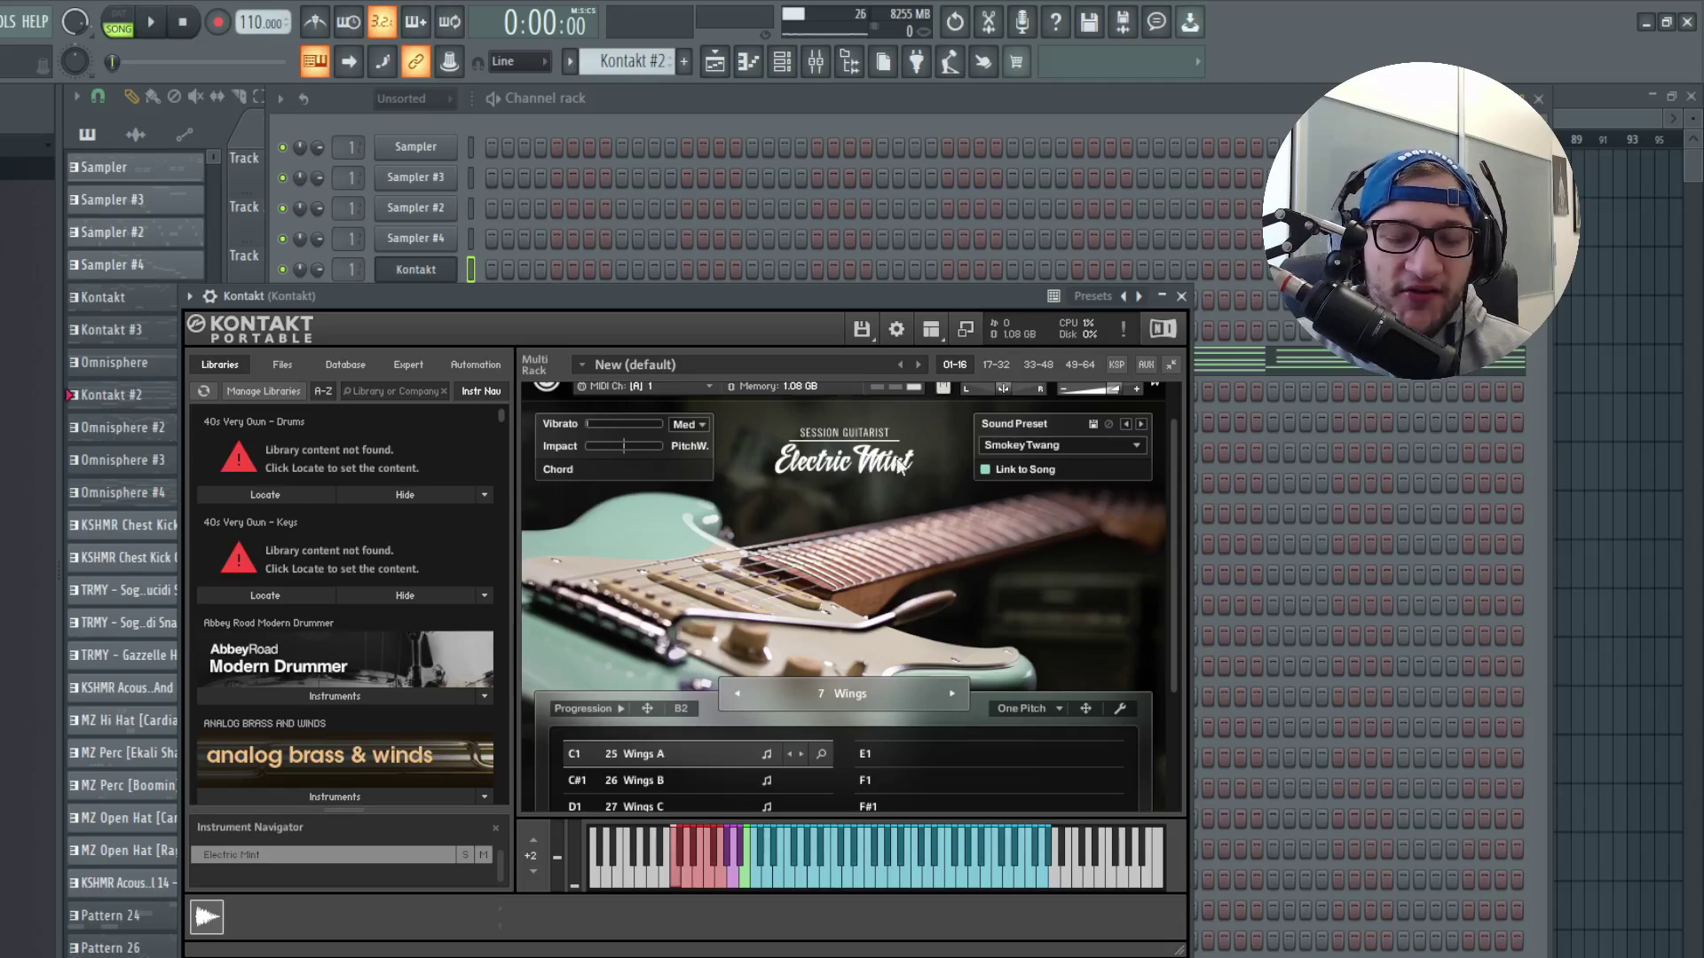
scroll(903, 652, "down", 1)
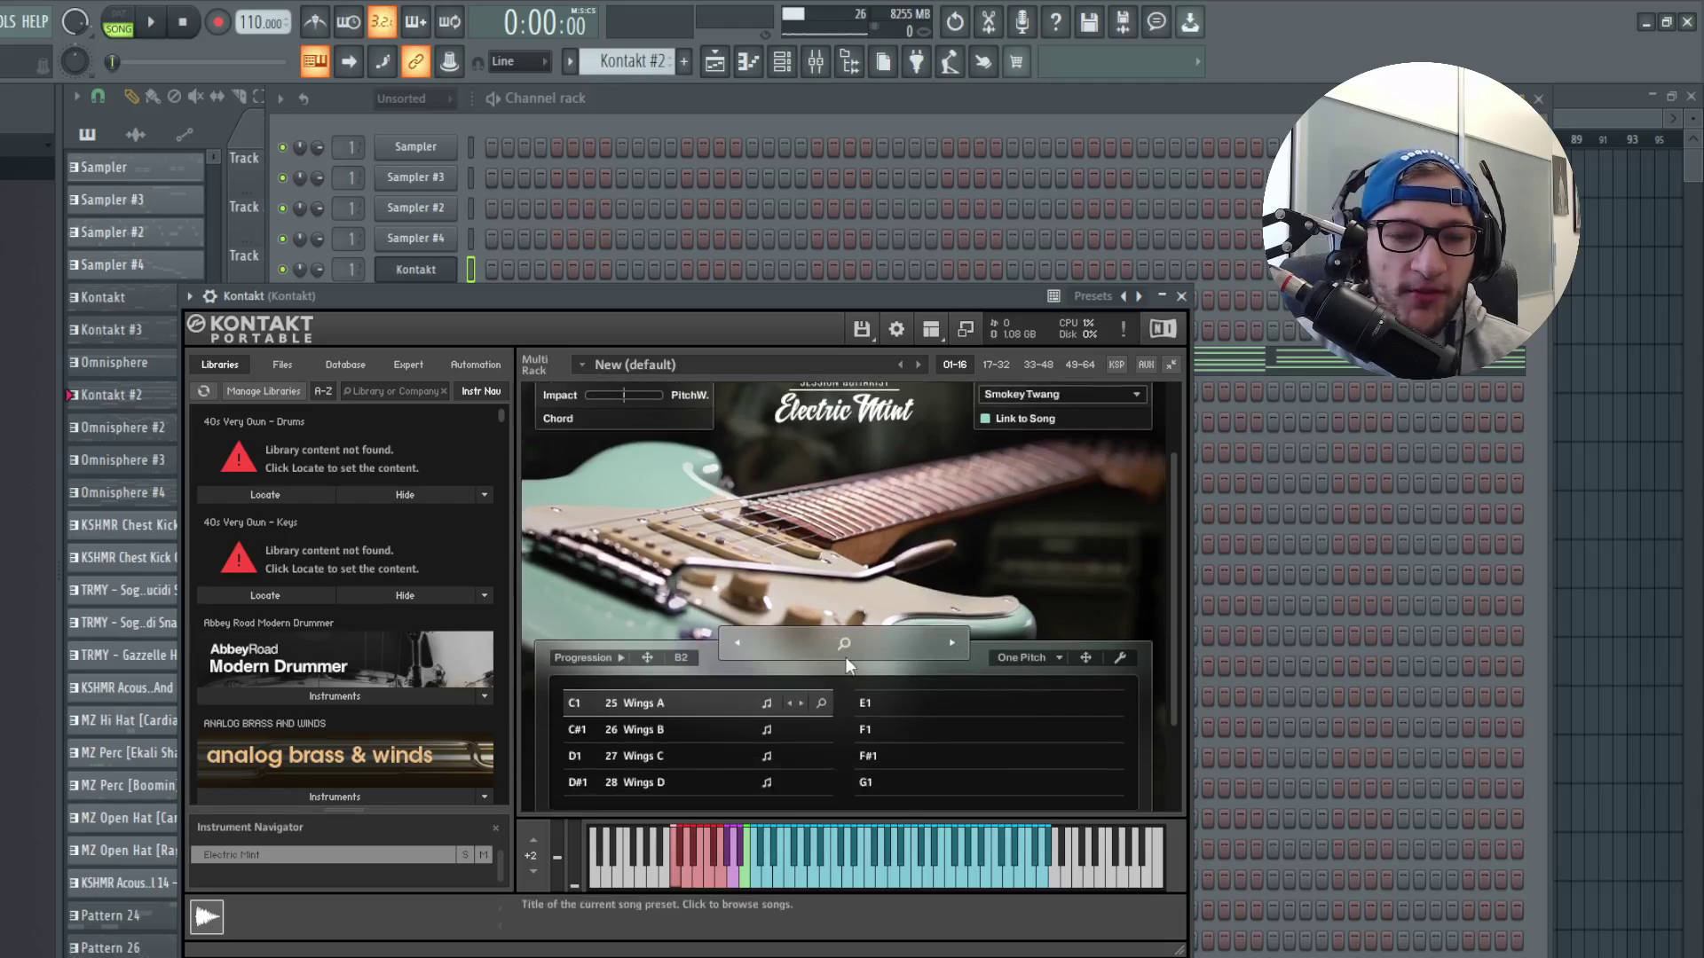
Browse the Electric Mint songs, audition Dr. Funk and Wings, and cancel out of the song browser.
left_click(905, 653)
scroll(984, 611, "up", 1)
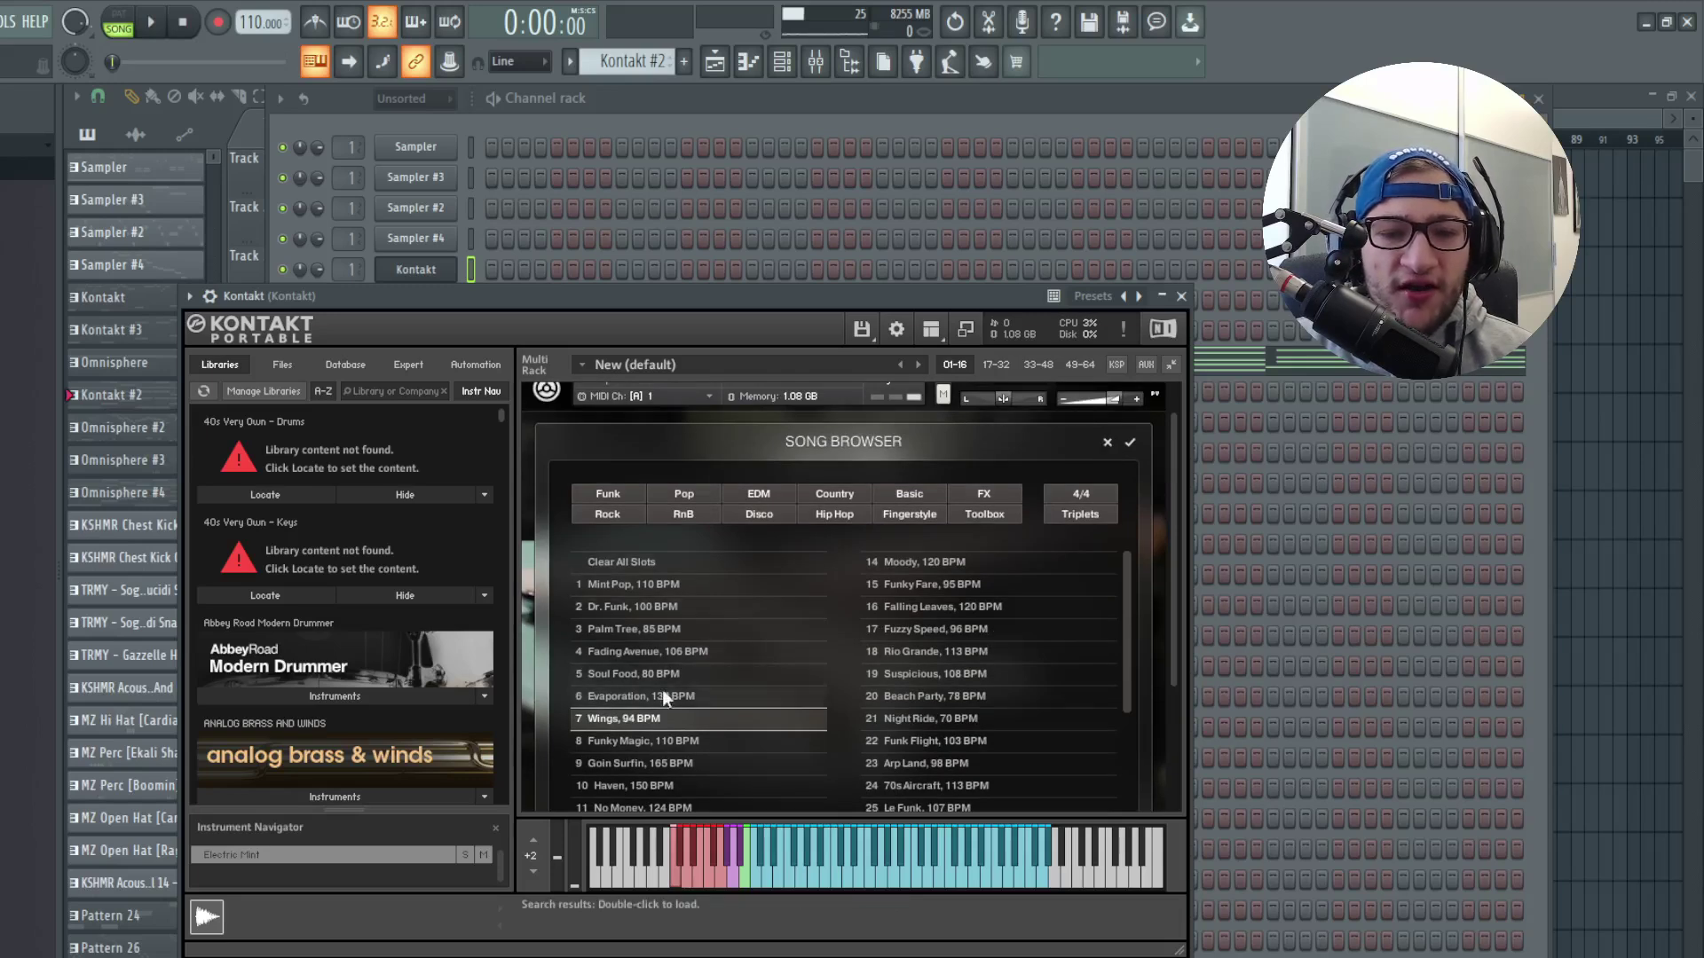
left_click(667, 607)
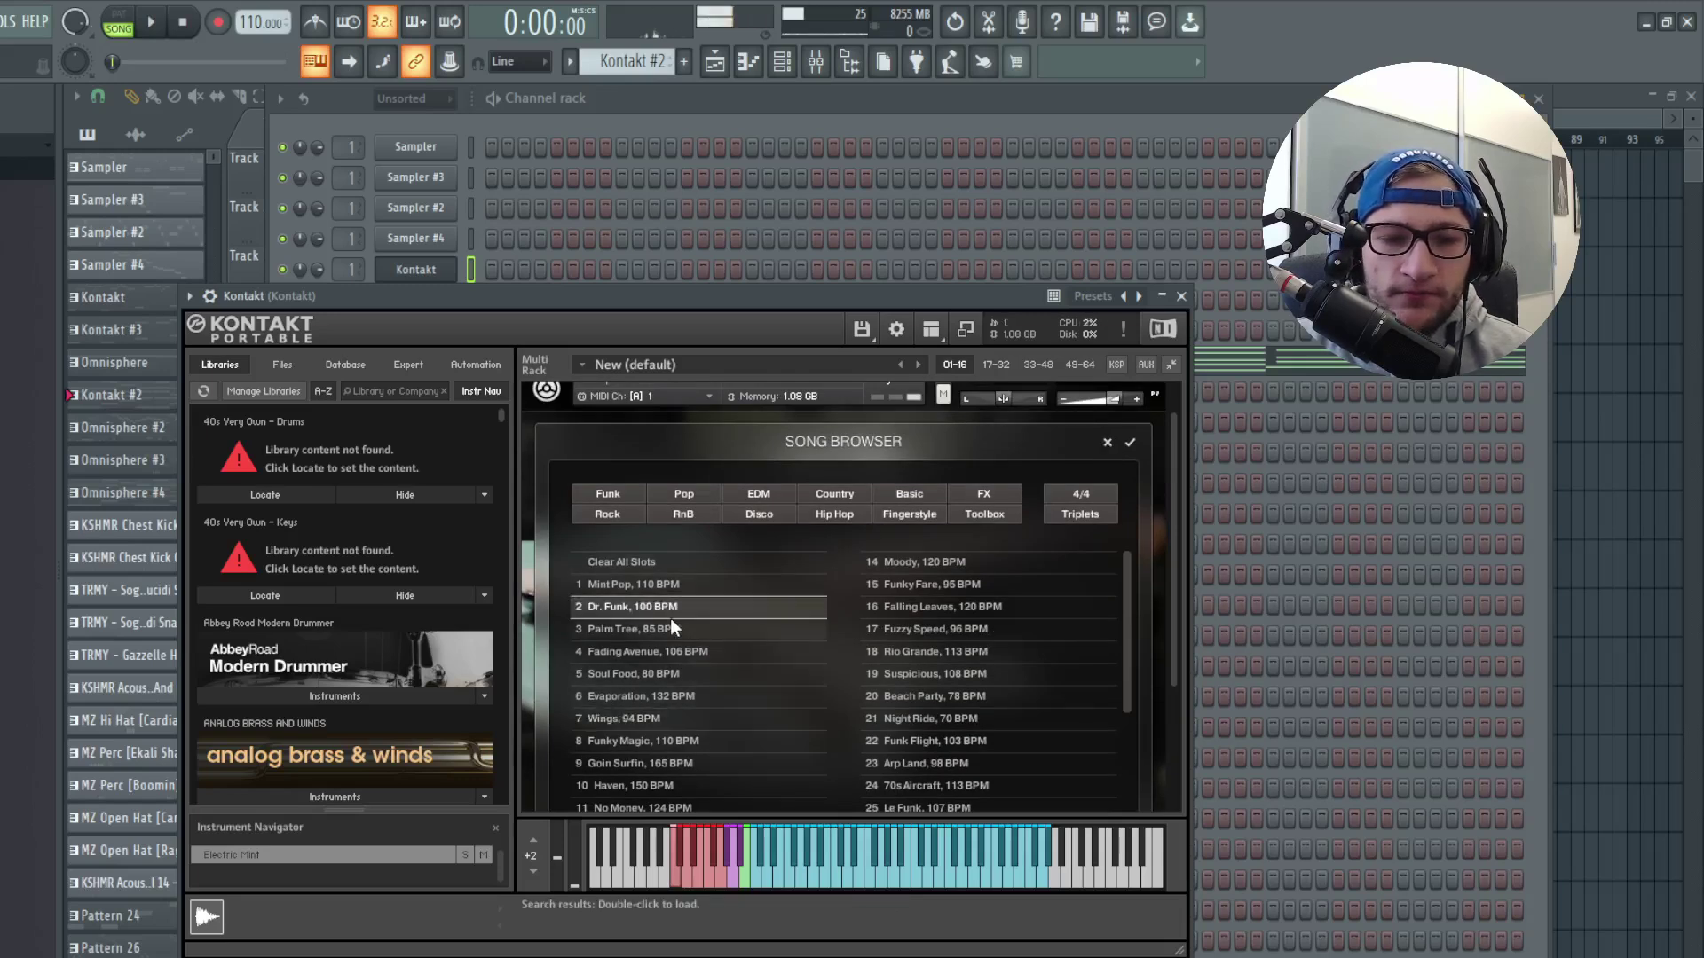
left_click(683, 717)
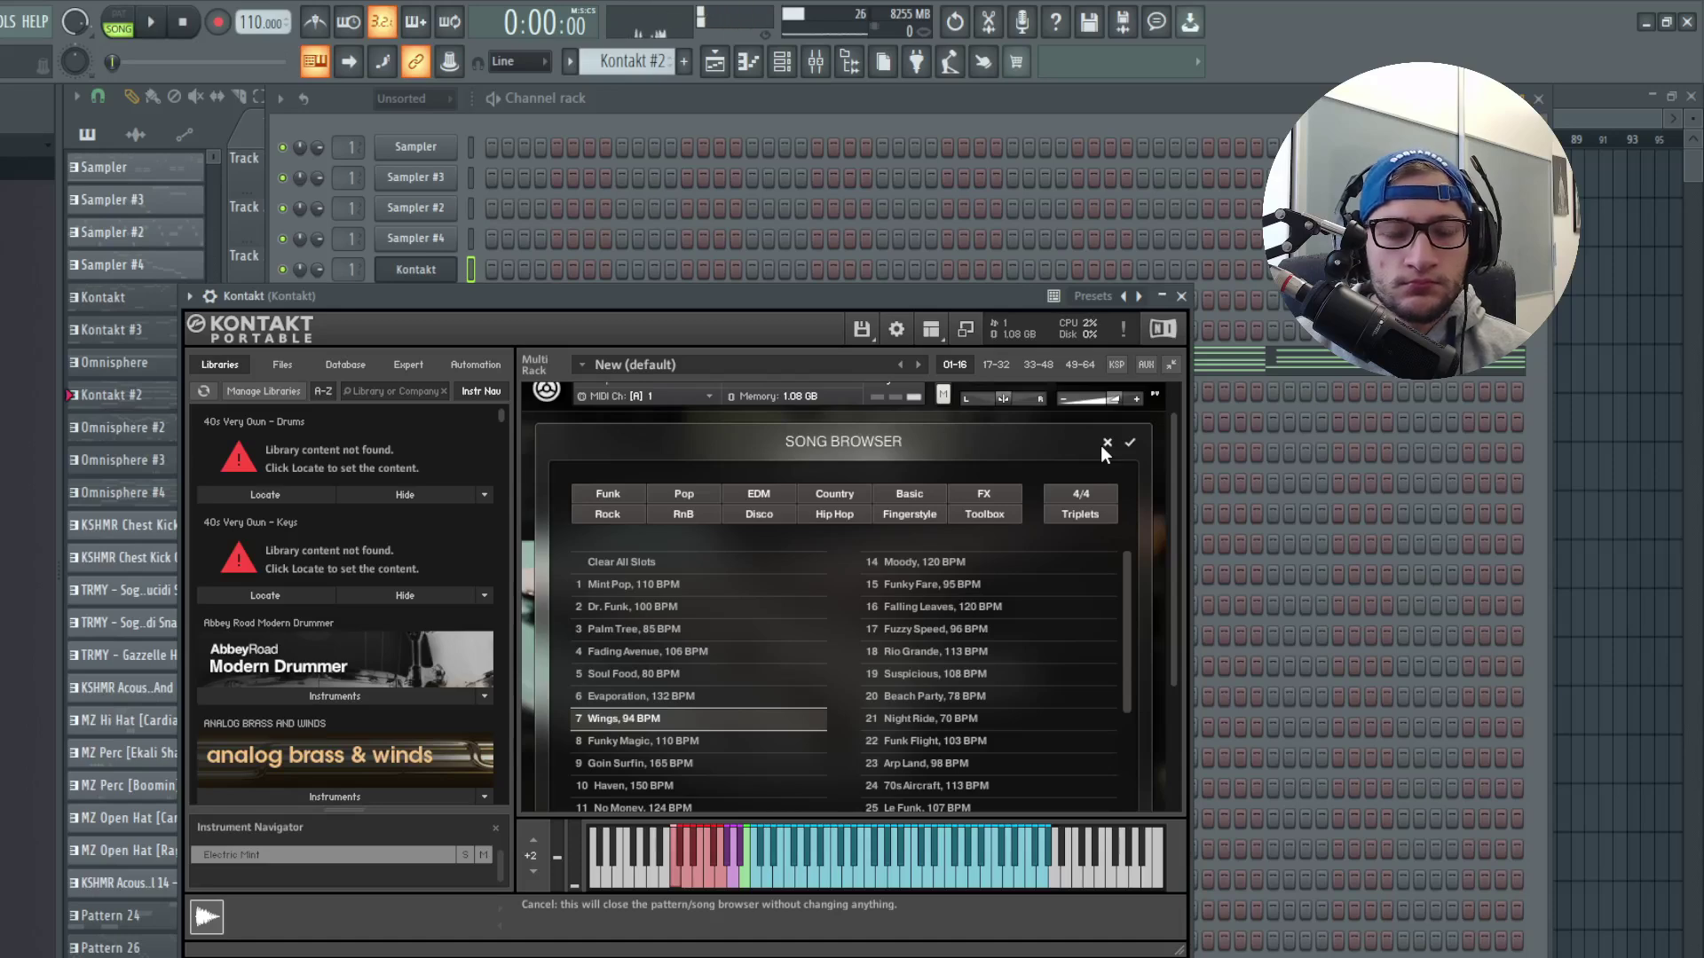
left_click(1106, 442)
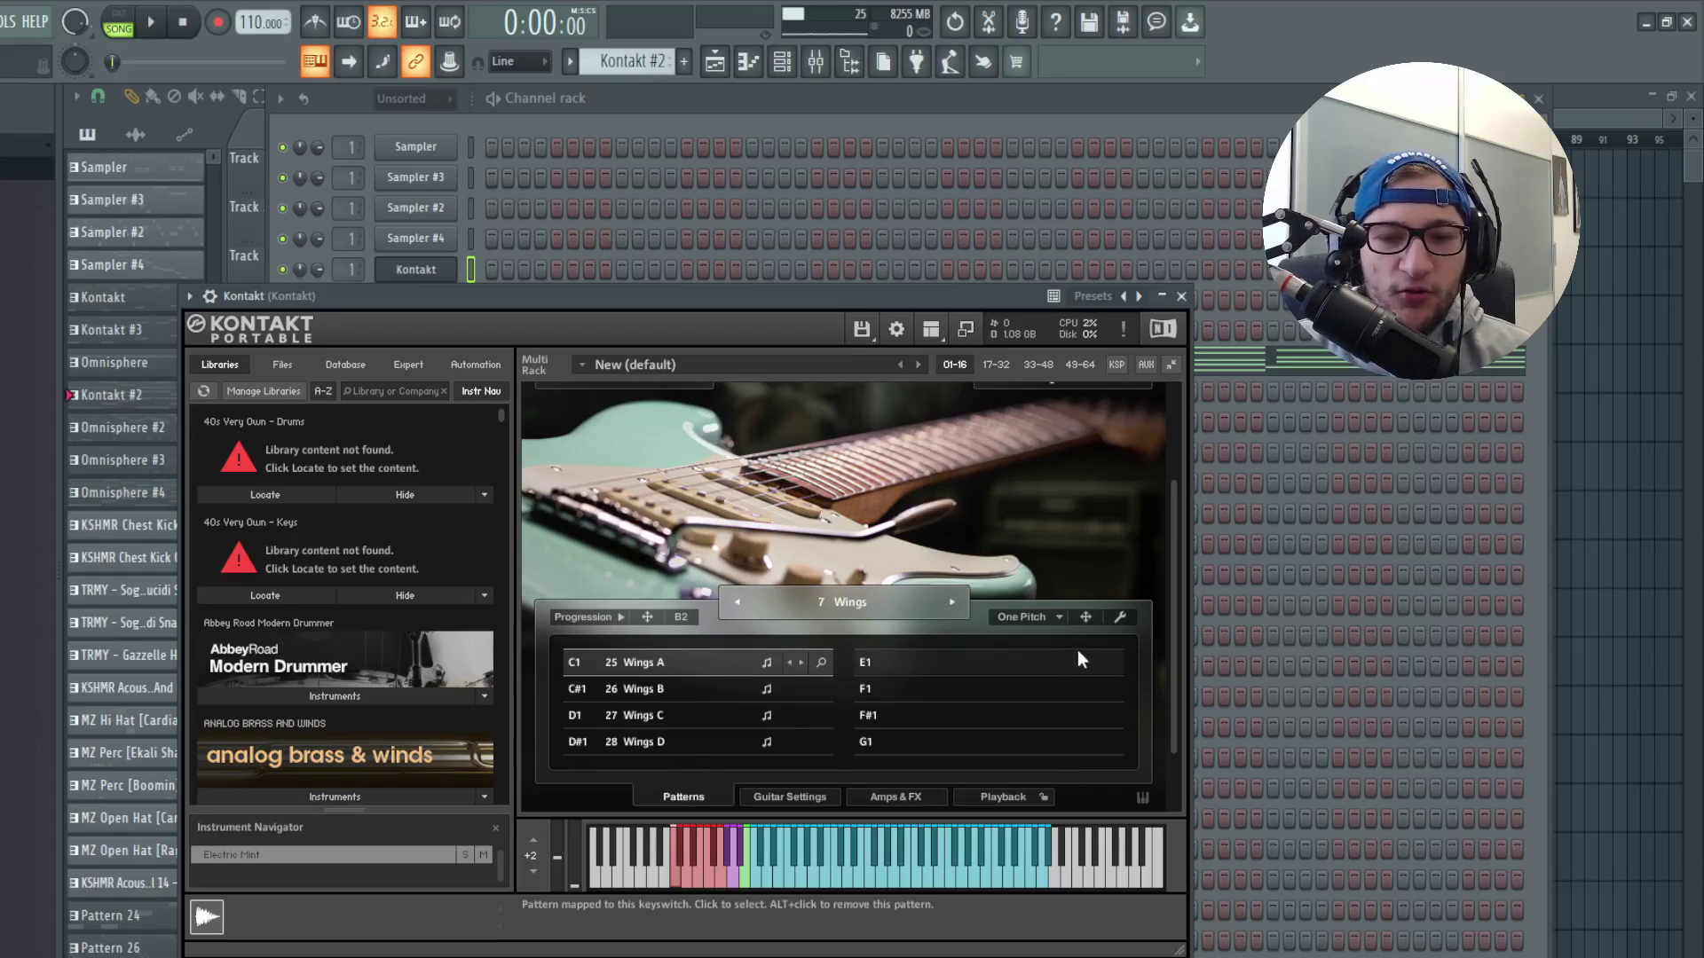
Switch the Wings pattern mode to Phrase, return it to One Pitch, and review the mode options.
left_click(1058, 618)
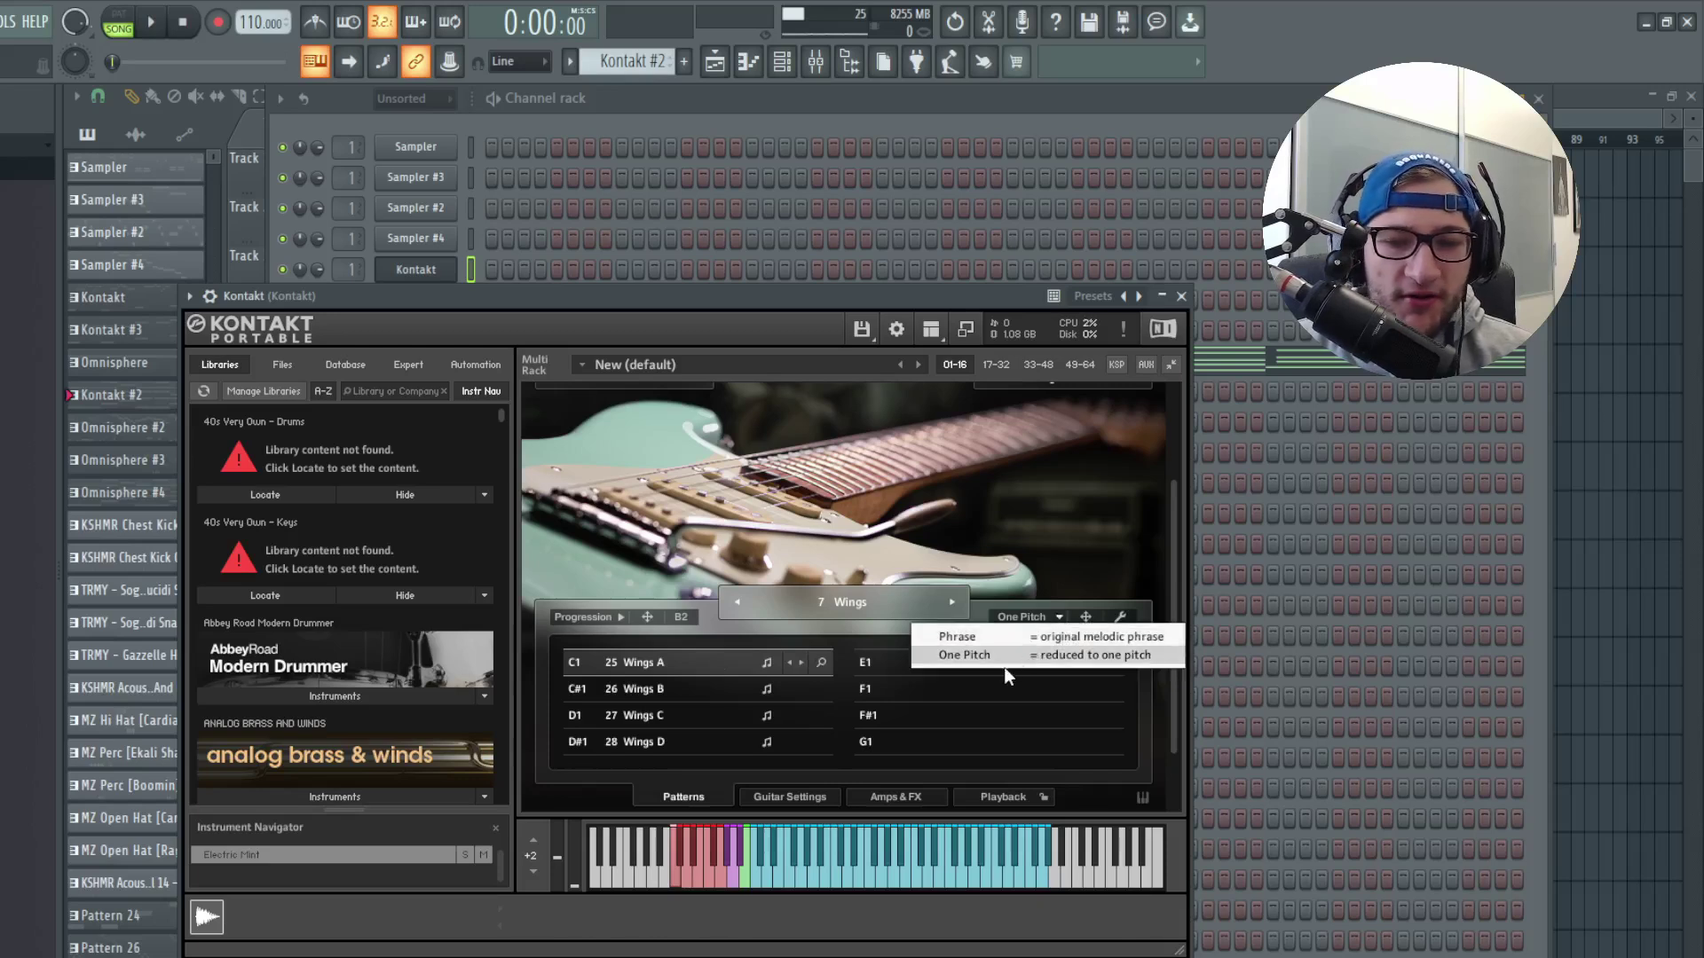
left_click(967, 637)
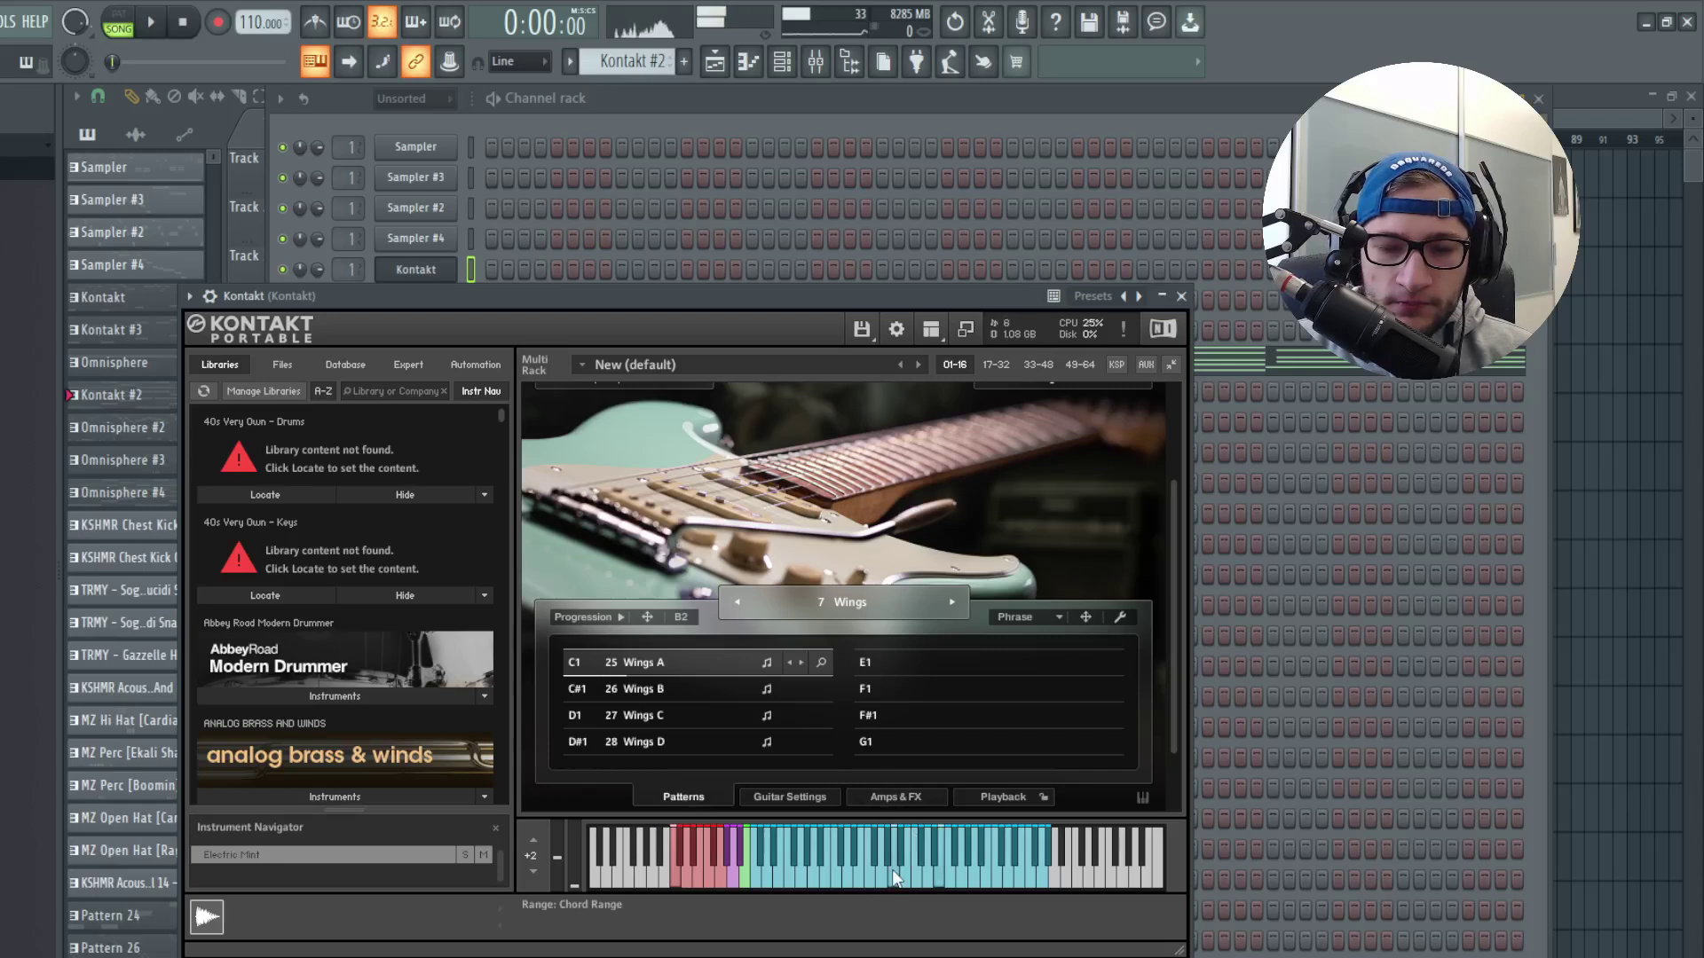
left_click(1032, 615)
left_click(997, 657)
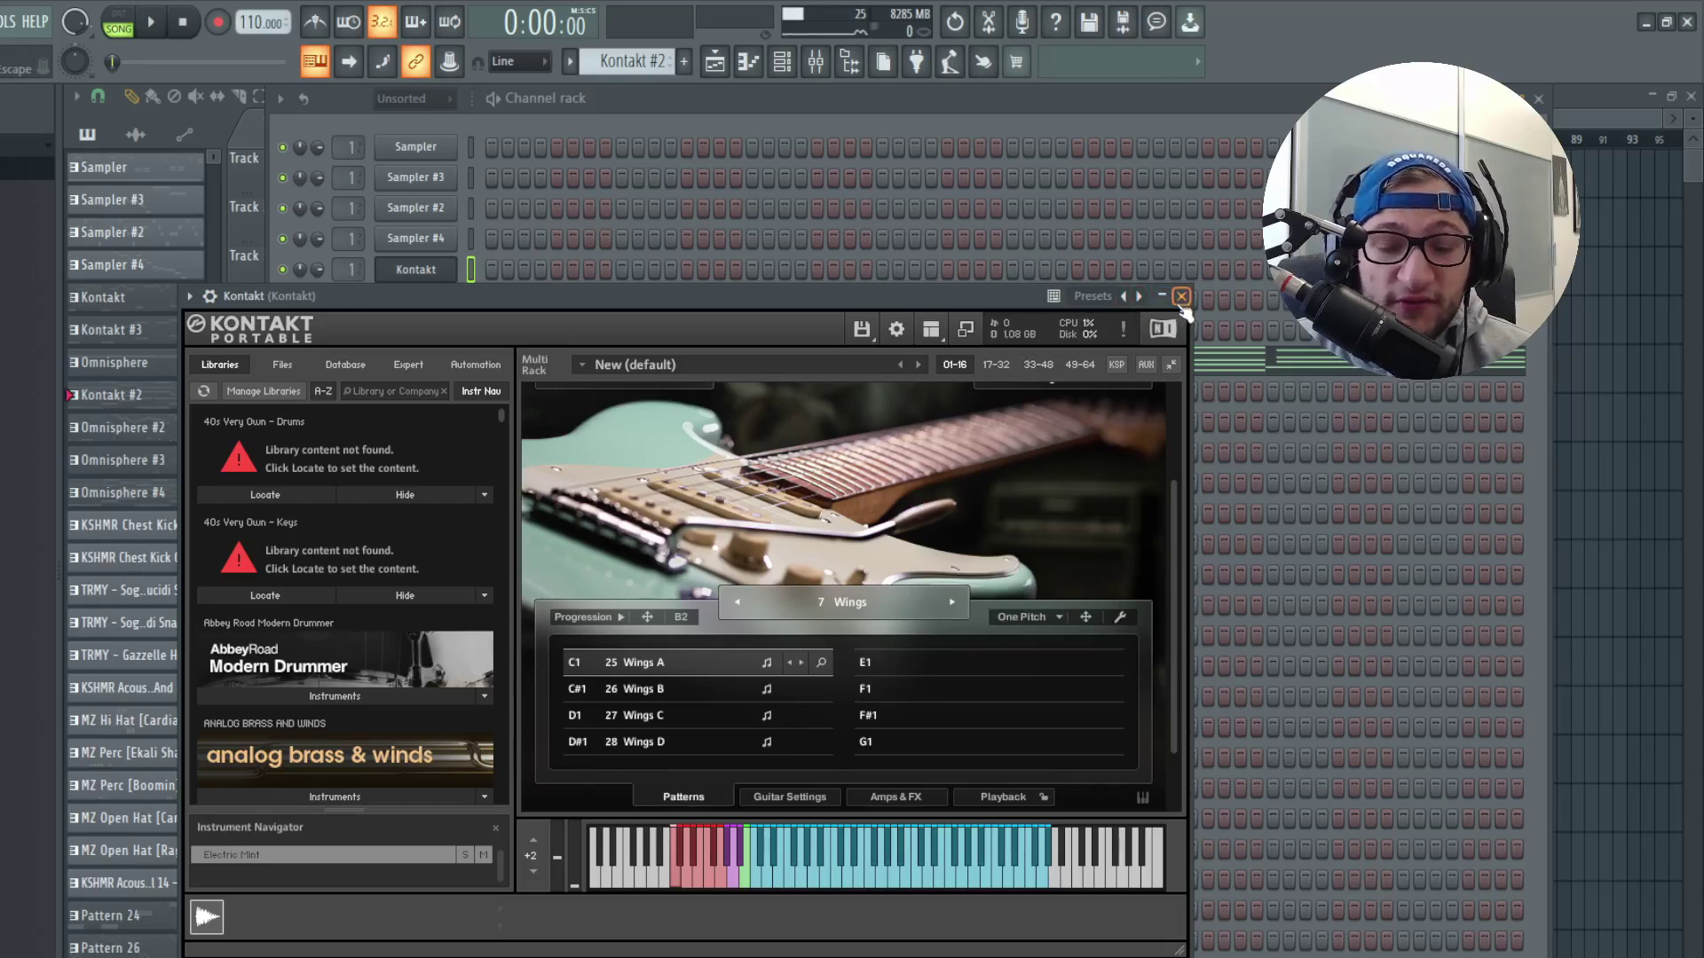
left_click(1032, 669)
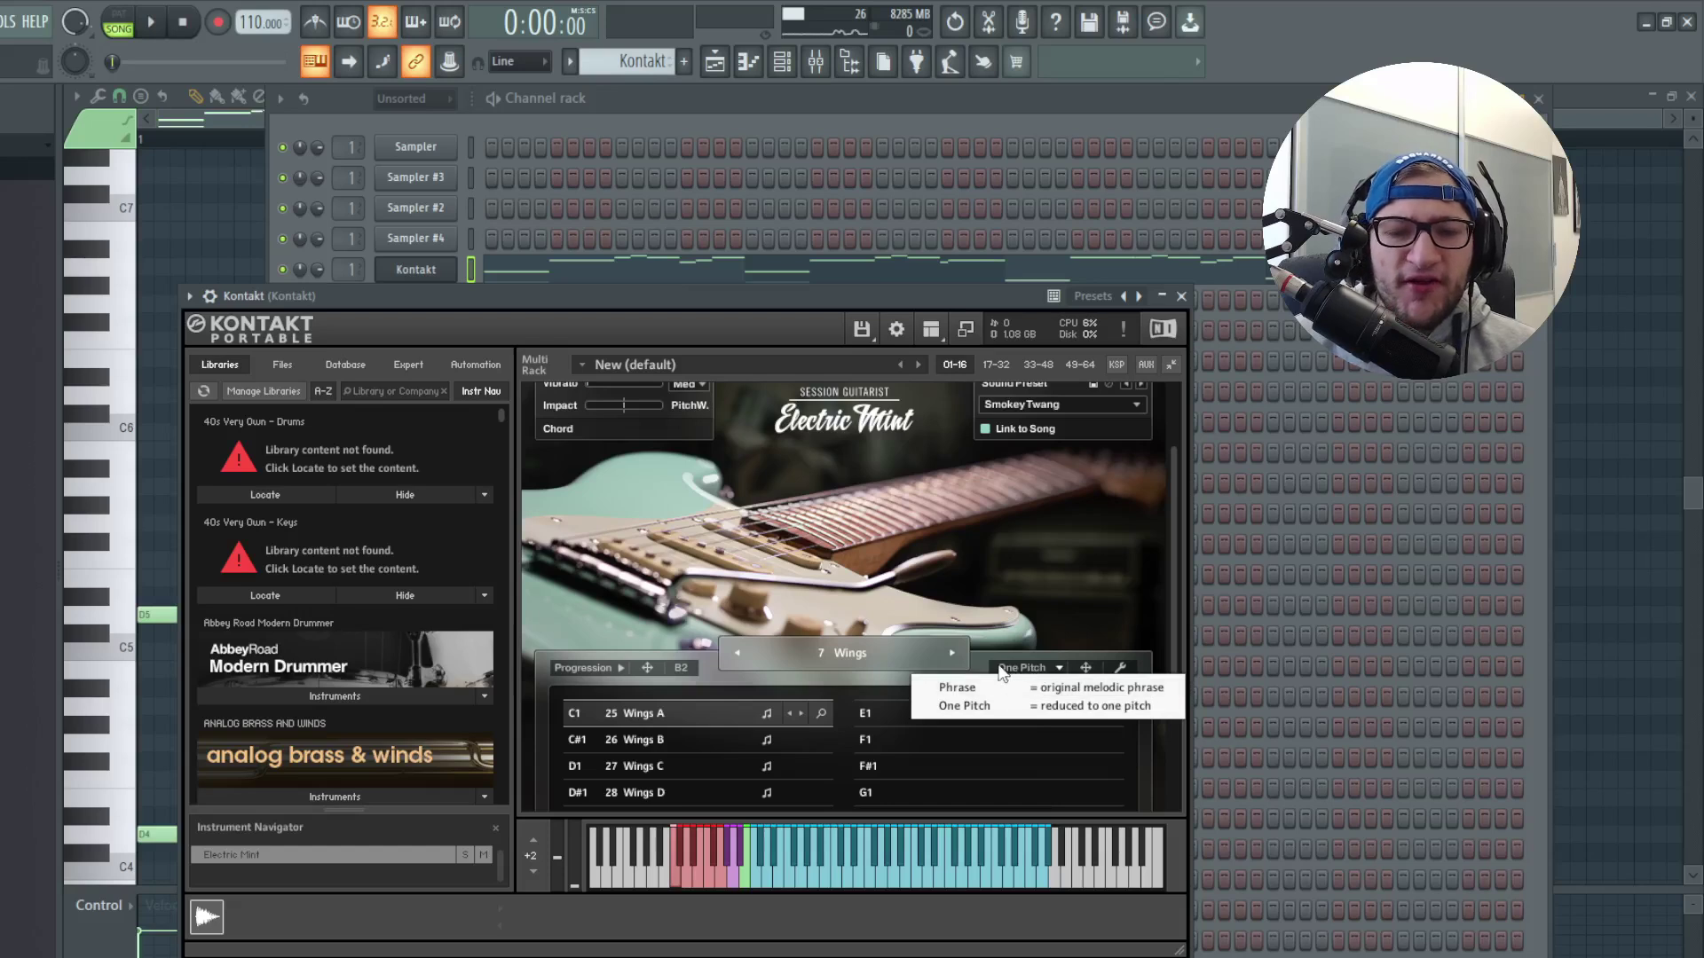
left_click(1003, 667)
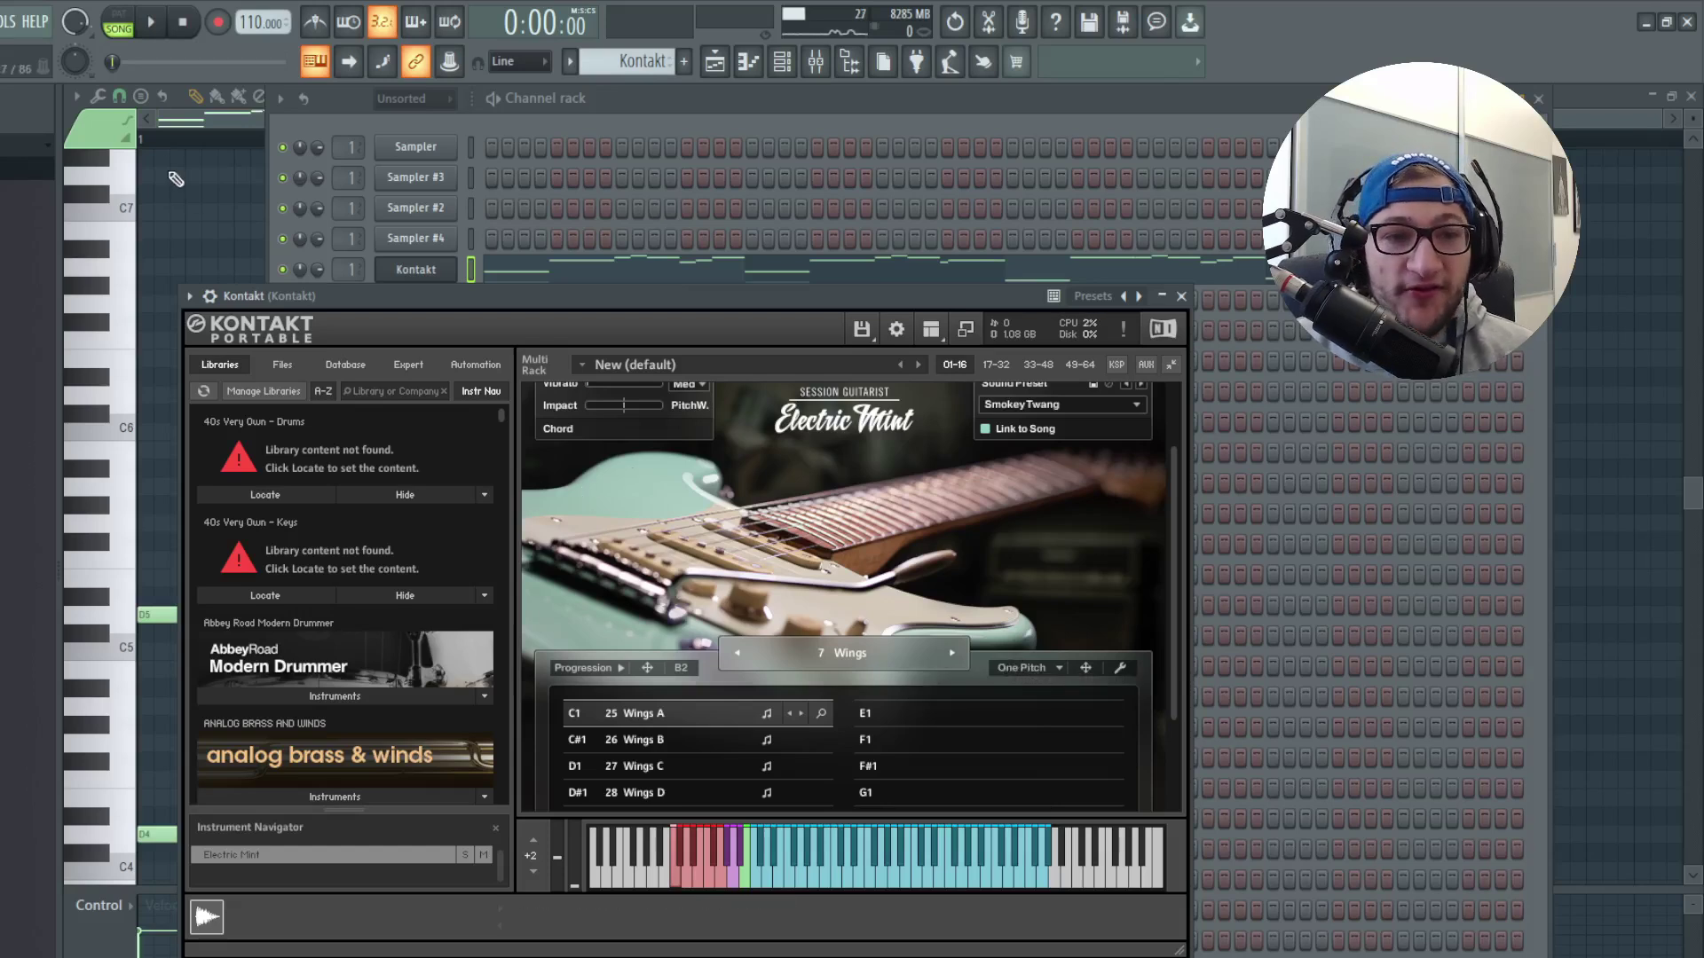
Play the Kontakt melody in the piano roll and look over the arrangement down to the Chorus and Balance automation tracks.
left_click(169, 142)
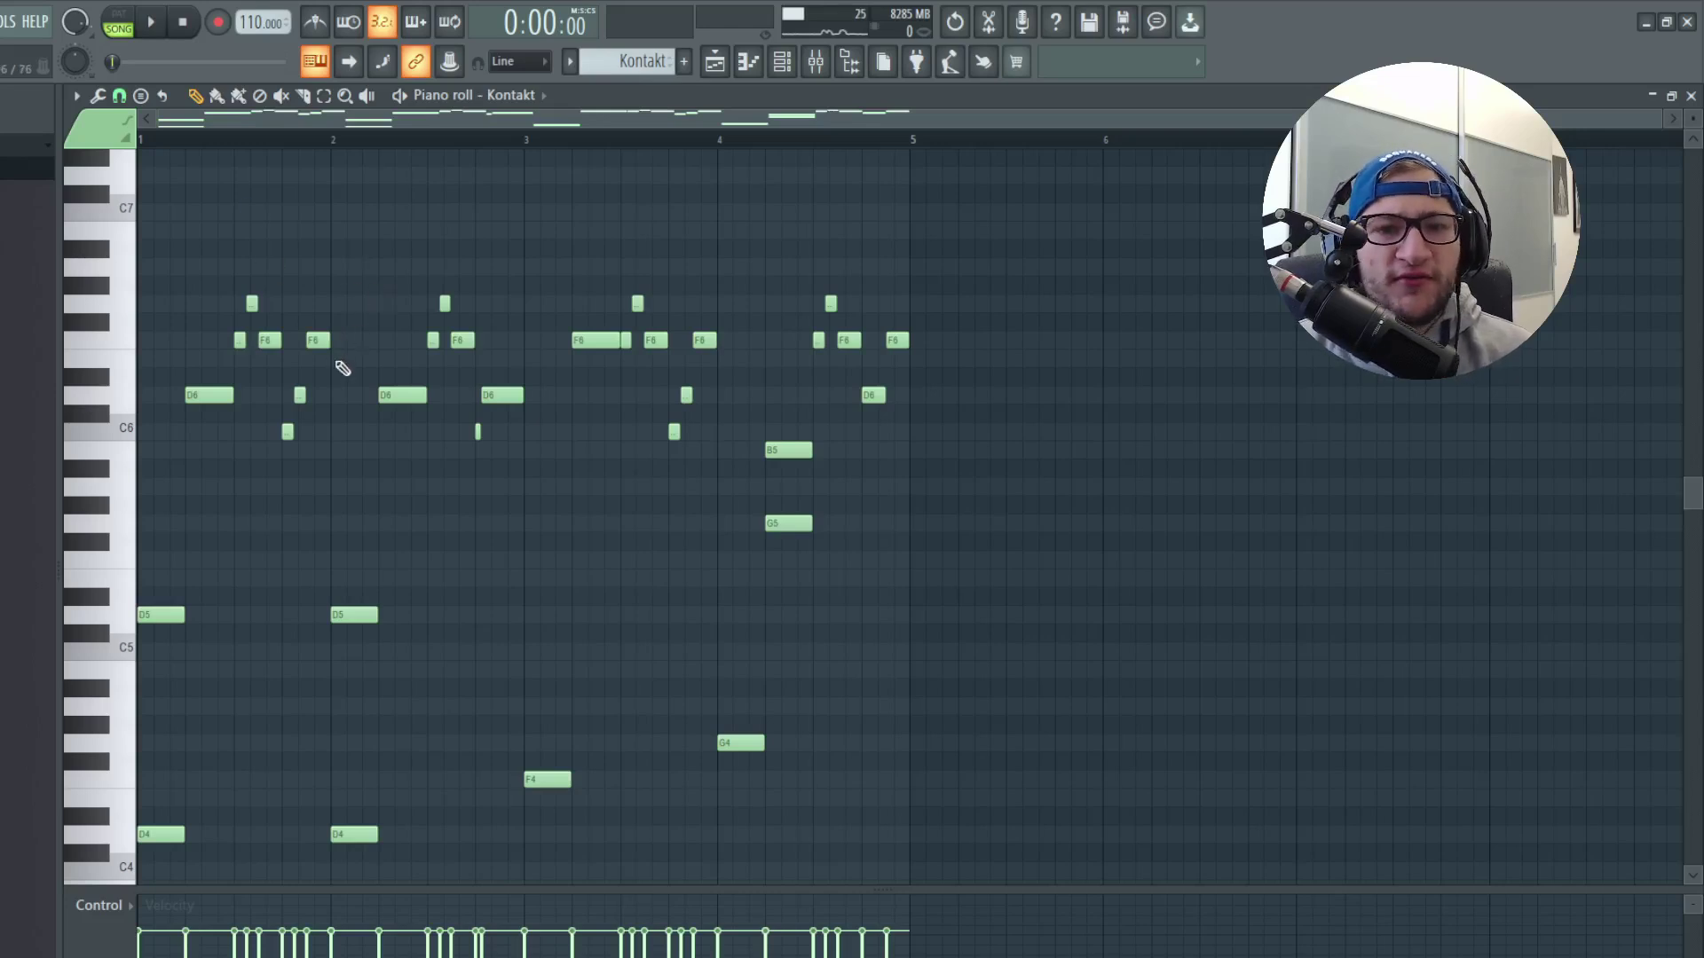
key("space")
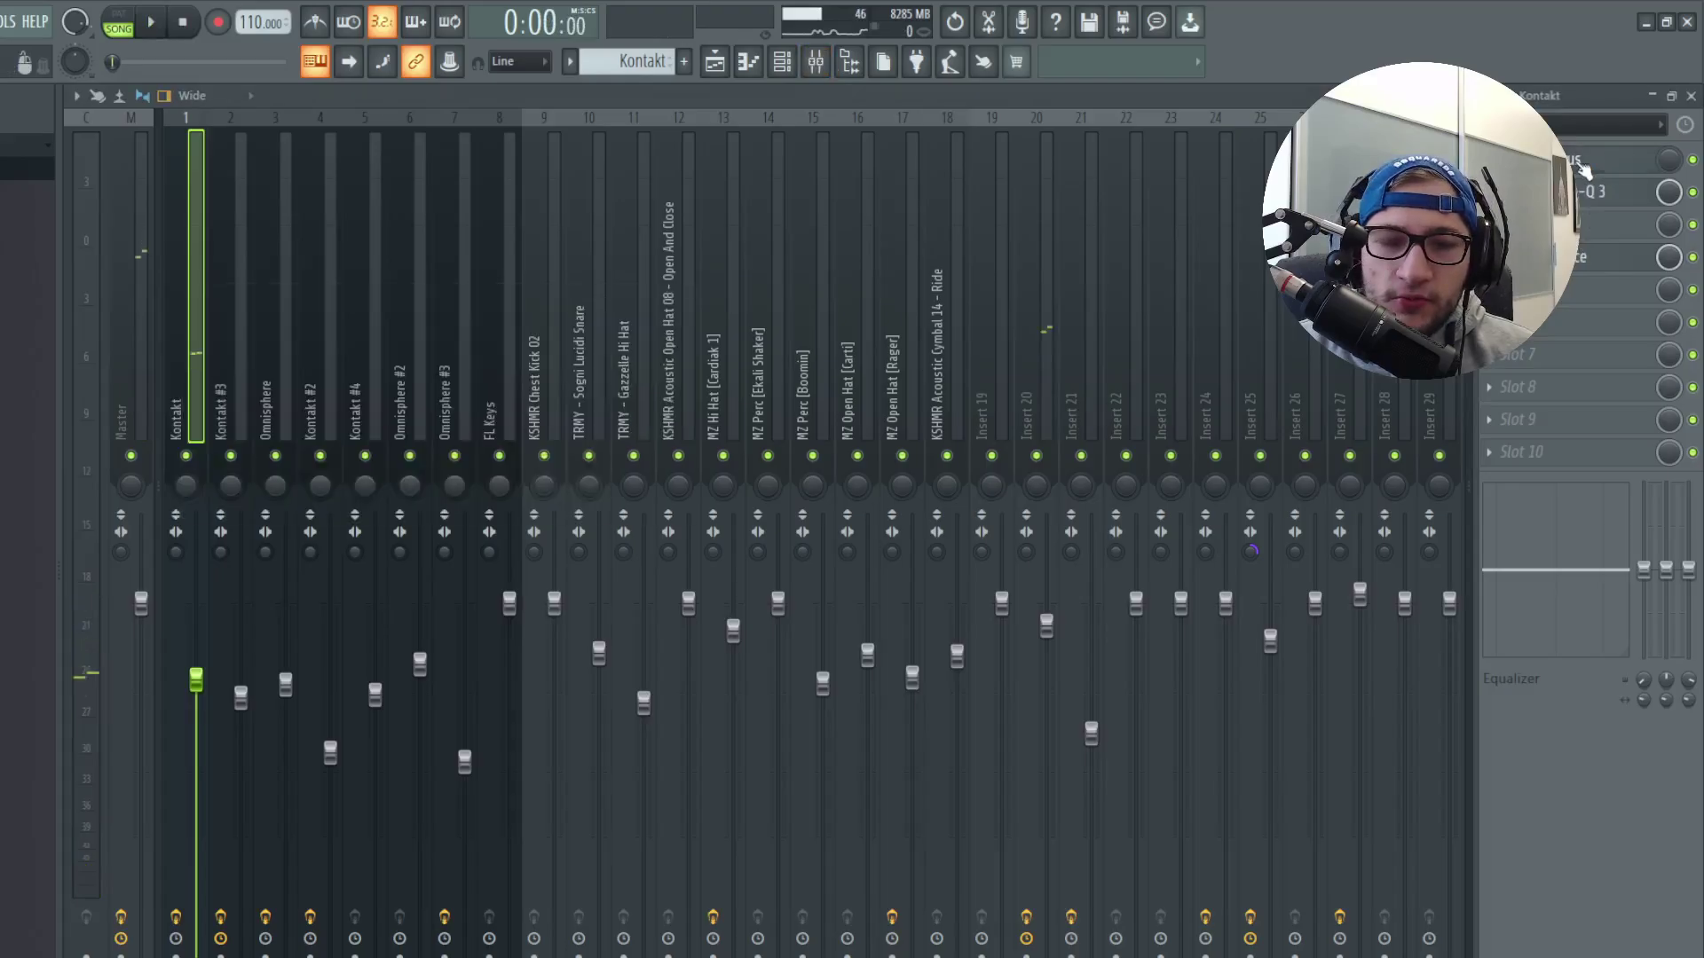
left_click(716, 62)
scroll(439, 796, "down", 4)
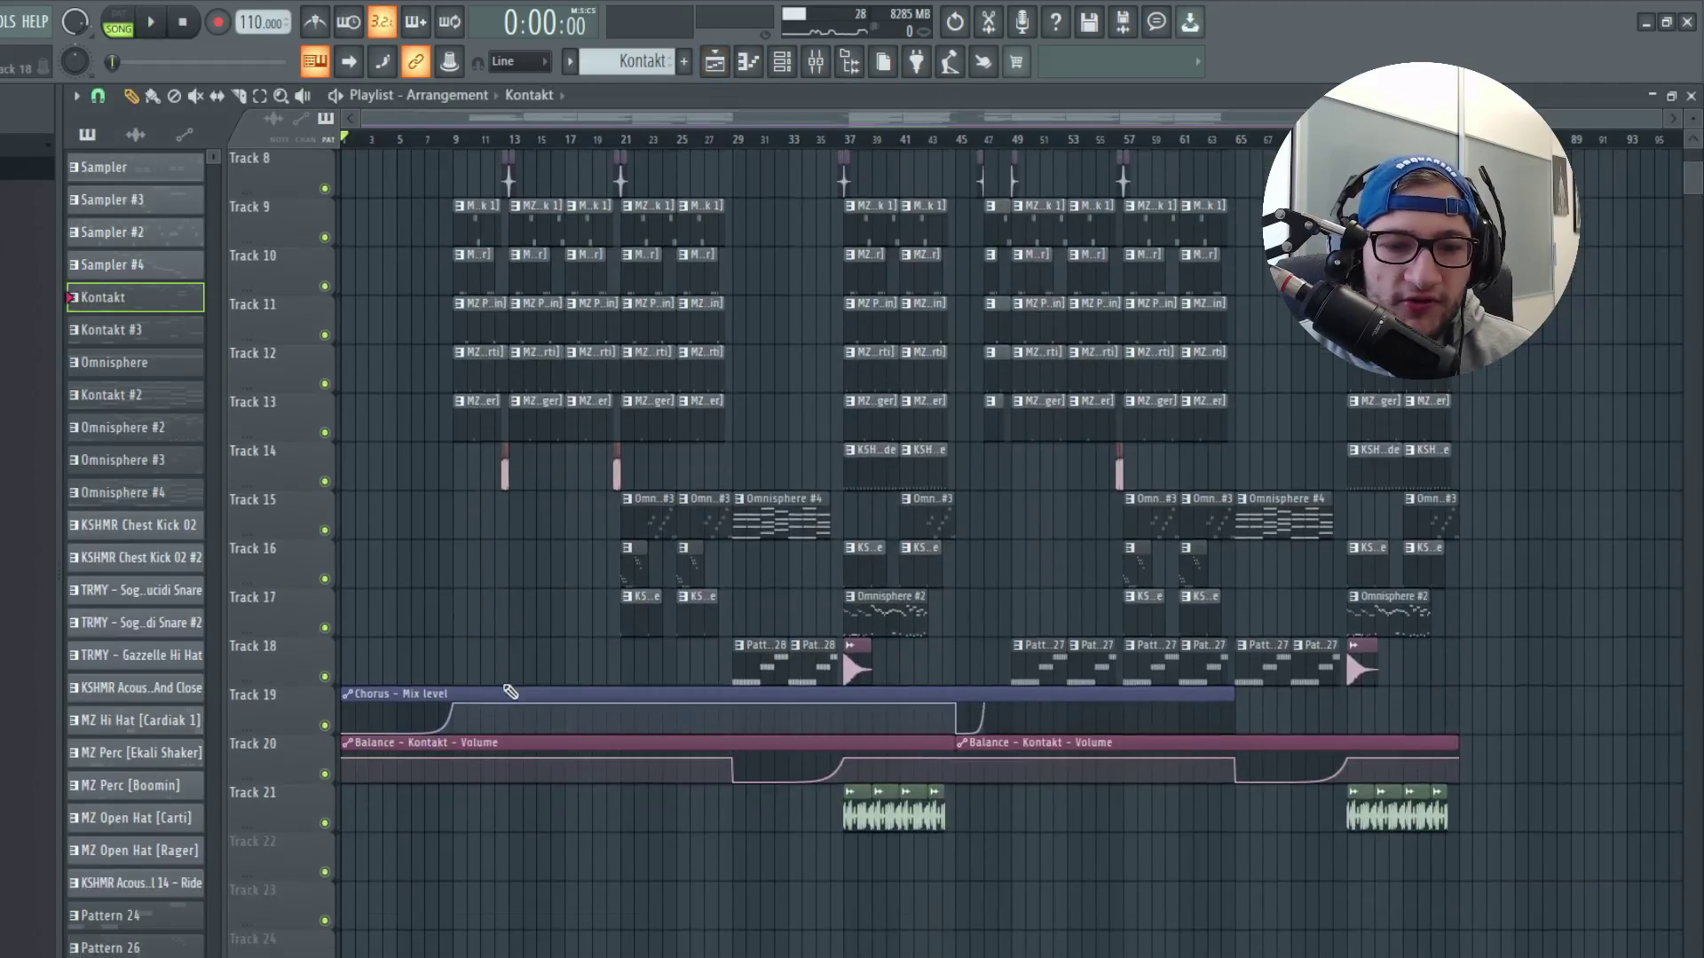
scroll(439, 796, "up", 2)
scroll(438, 794, "up", 4)
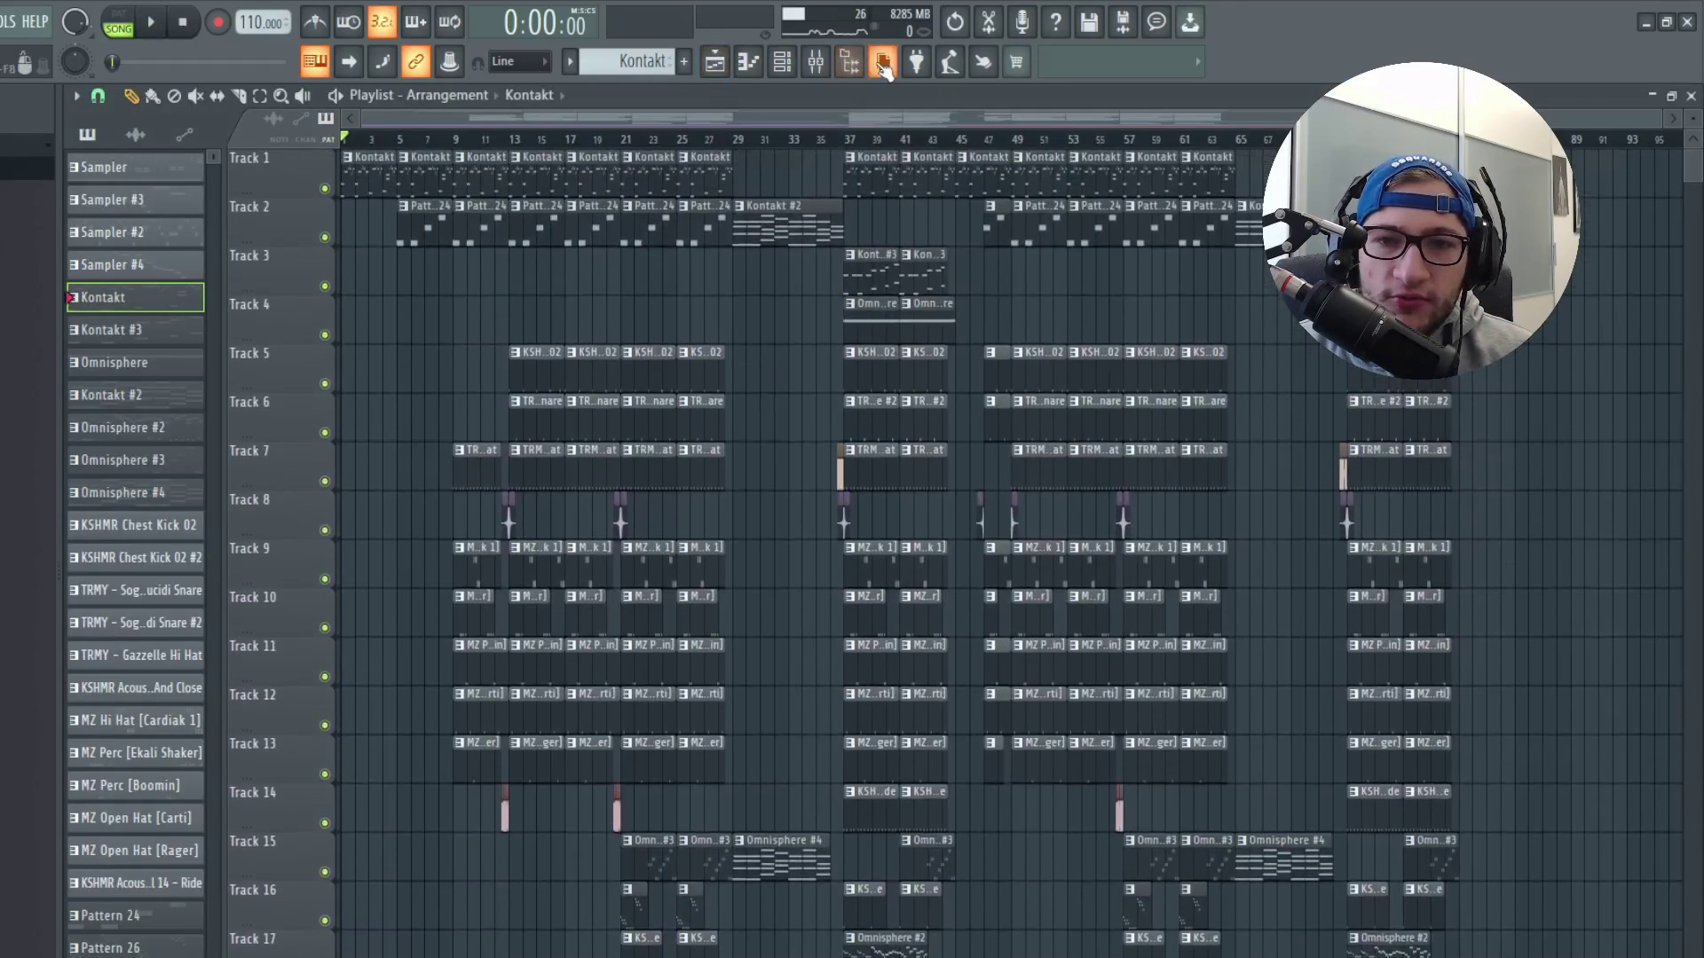
Inspect the low-cut band of FabFilter Pro-Q 3 on the Kontakt mixer track and close the equalizer.
left_click(830, 62)
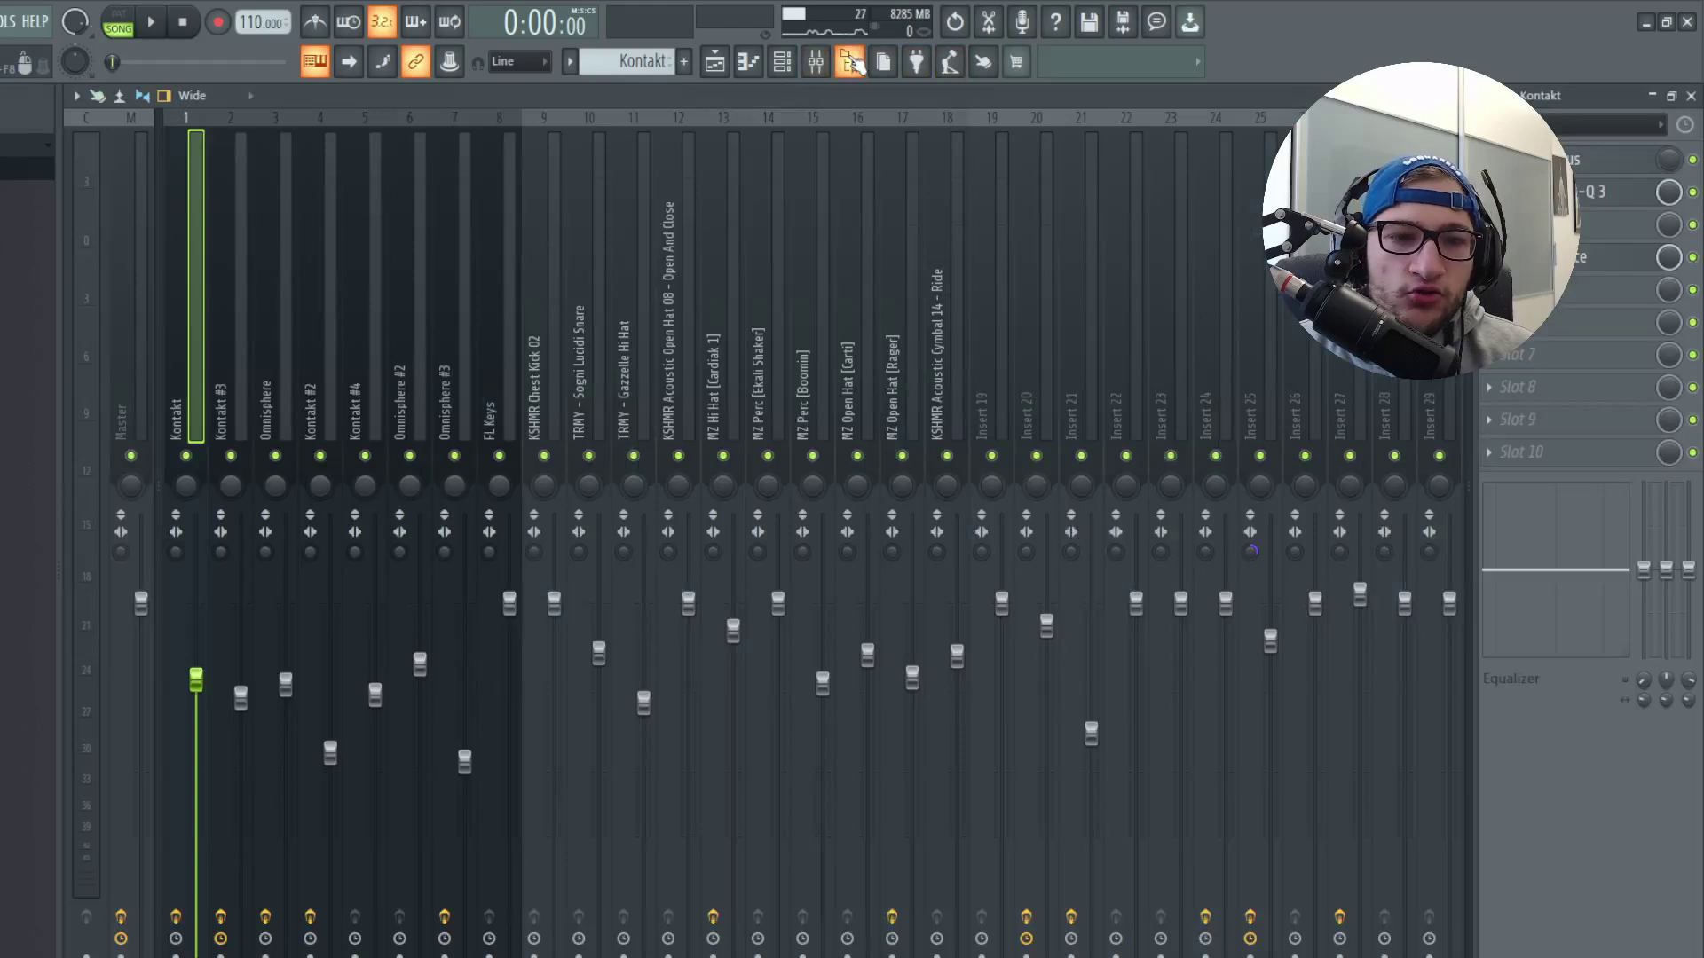
left_click(1562, 192)
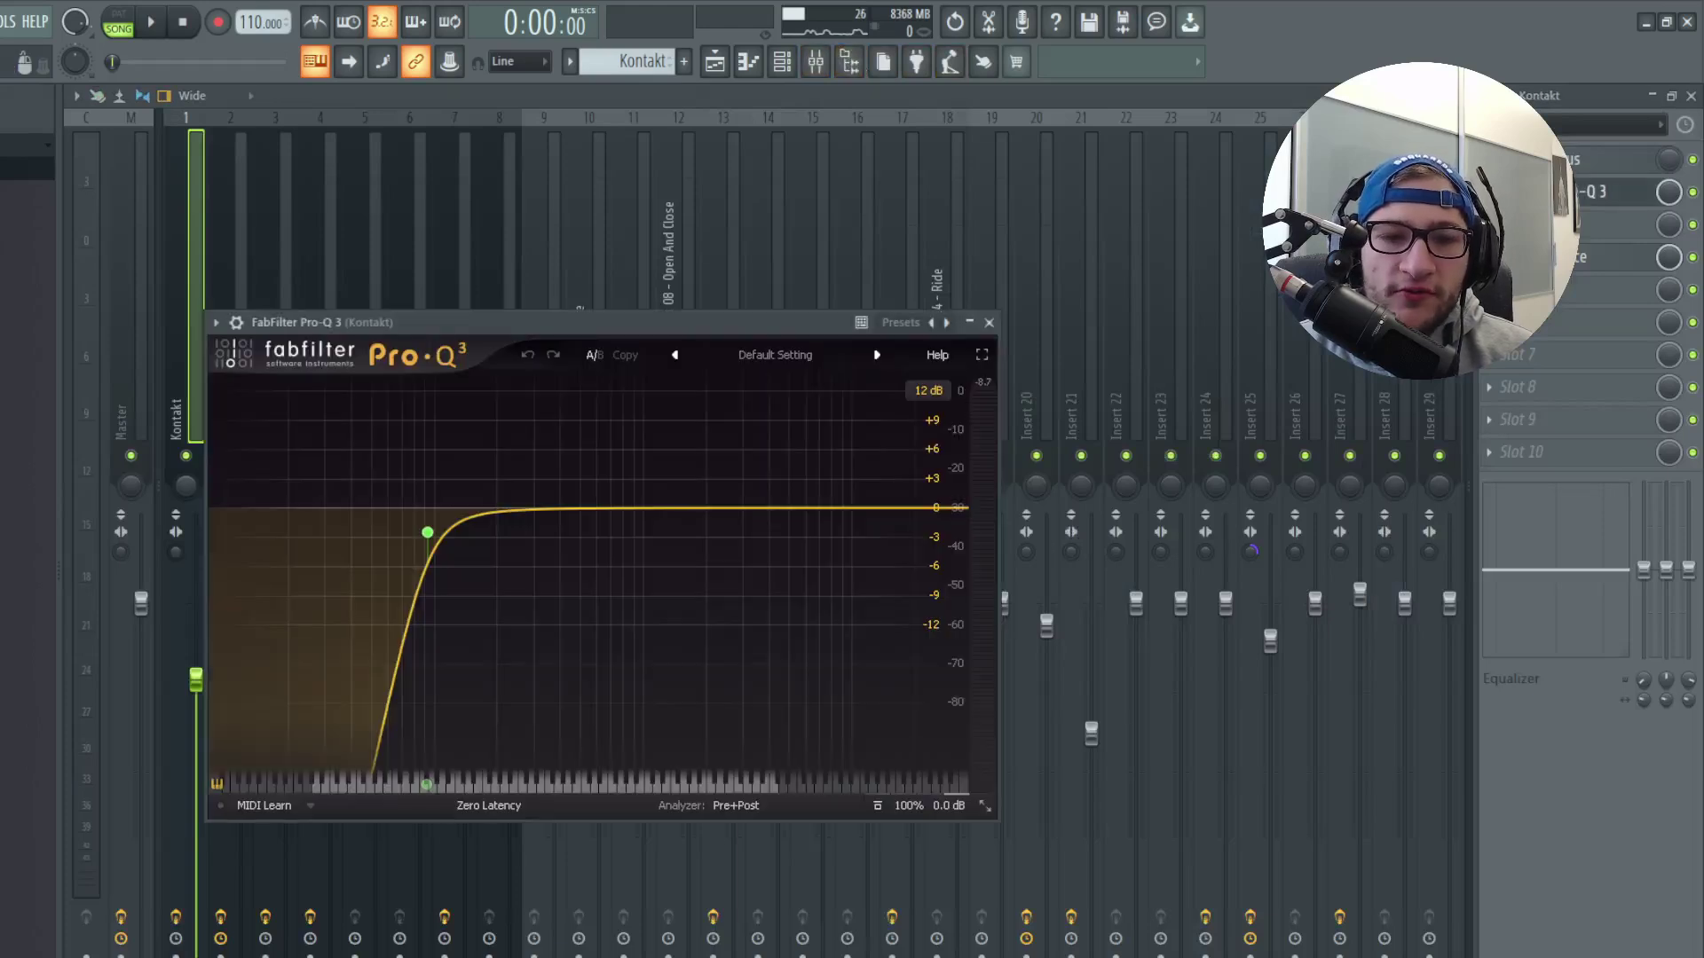
mouse_move(428, 534)
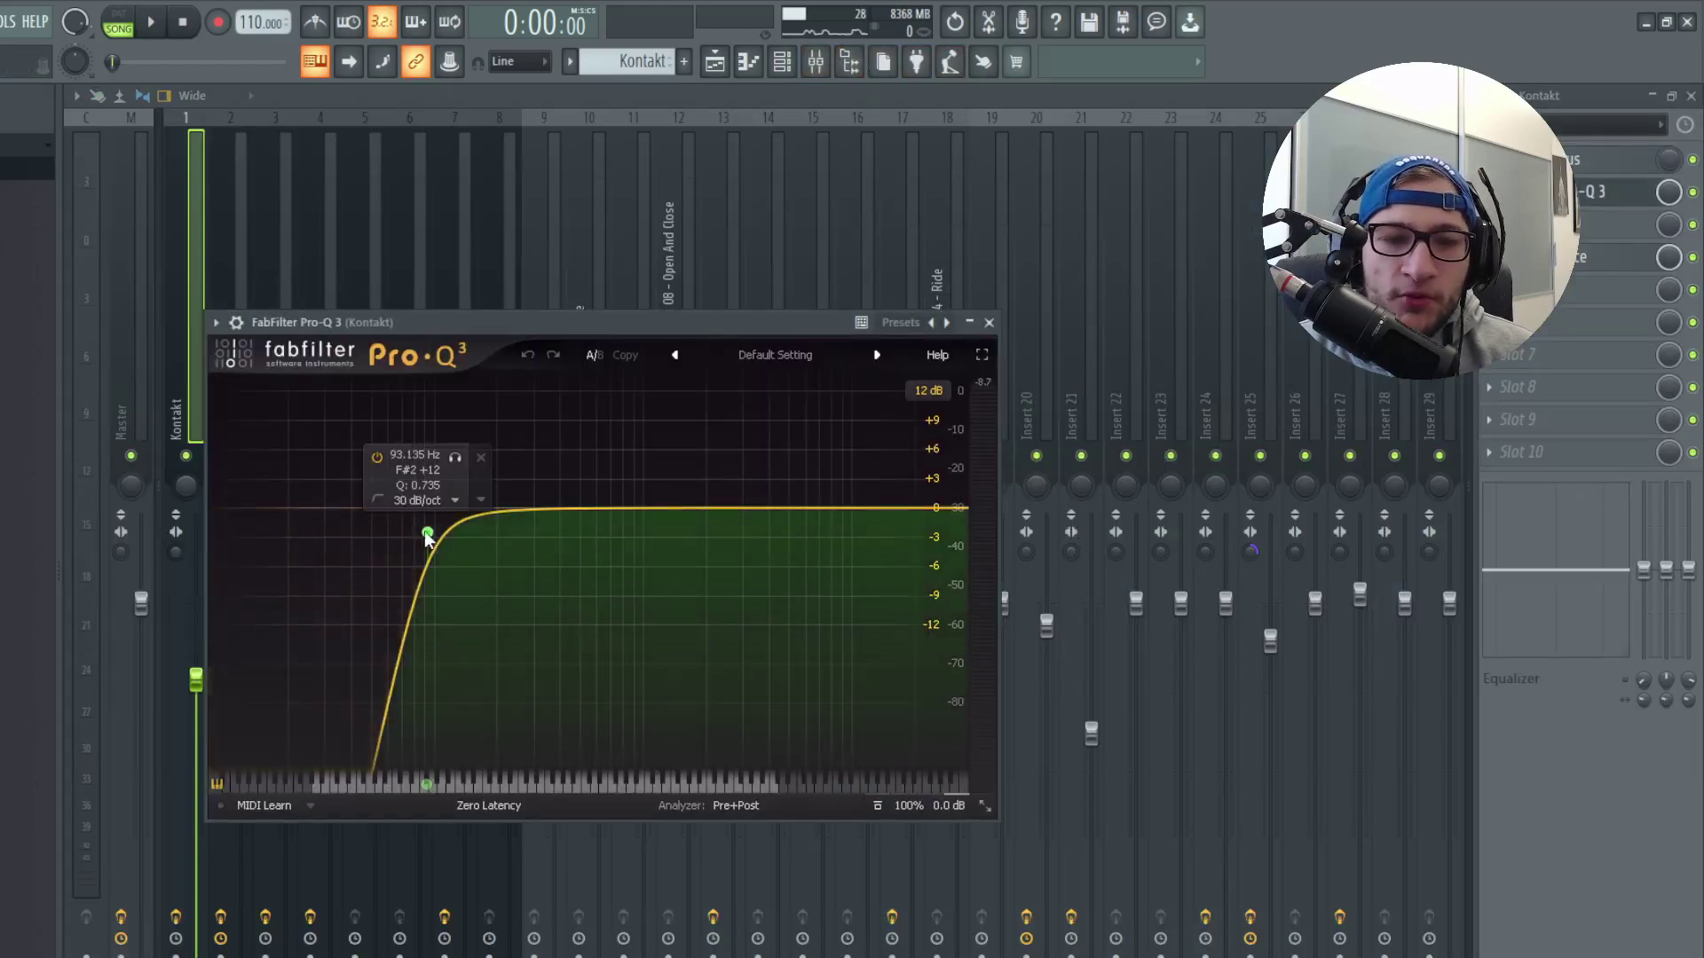
left_click(989, 322)
Solo Track 2 in the playlist and open one of its Pattern 24 clips in the piano roll.
left_click(714, 62)
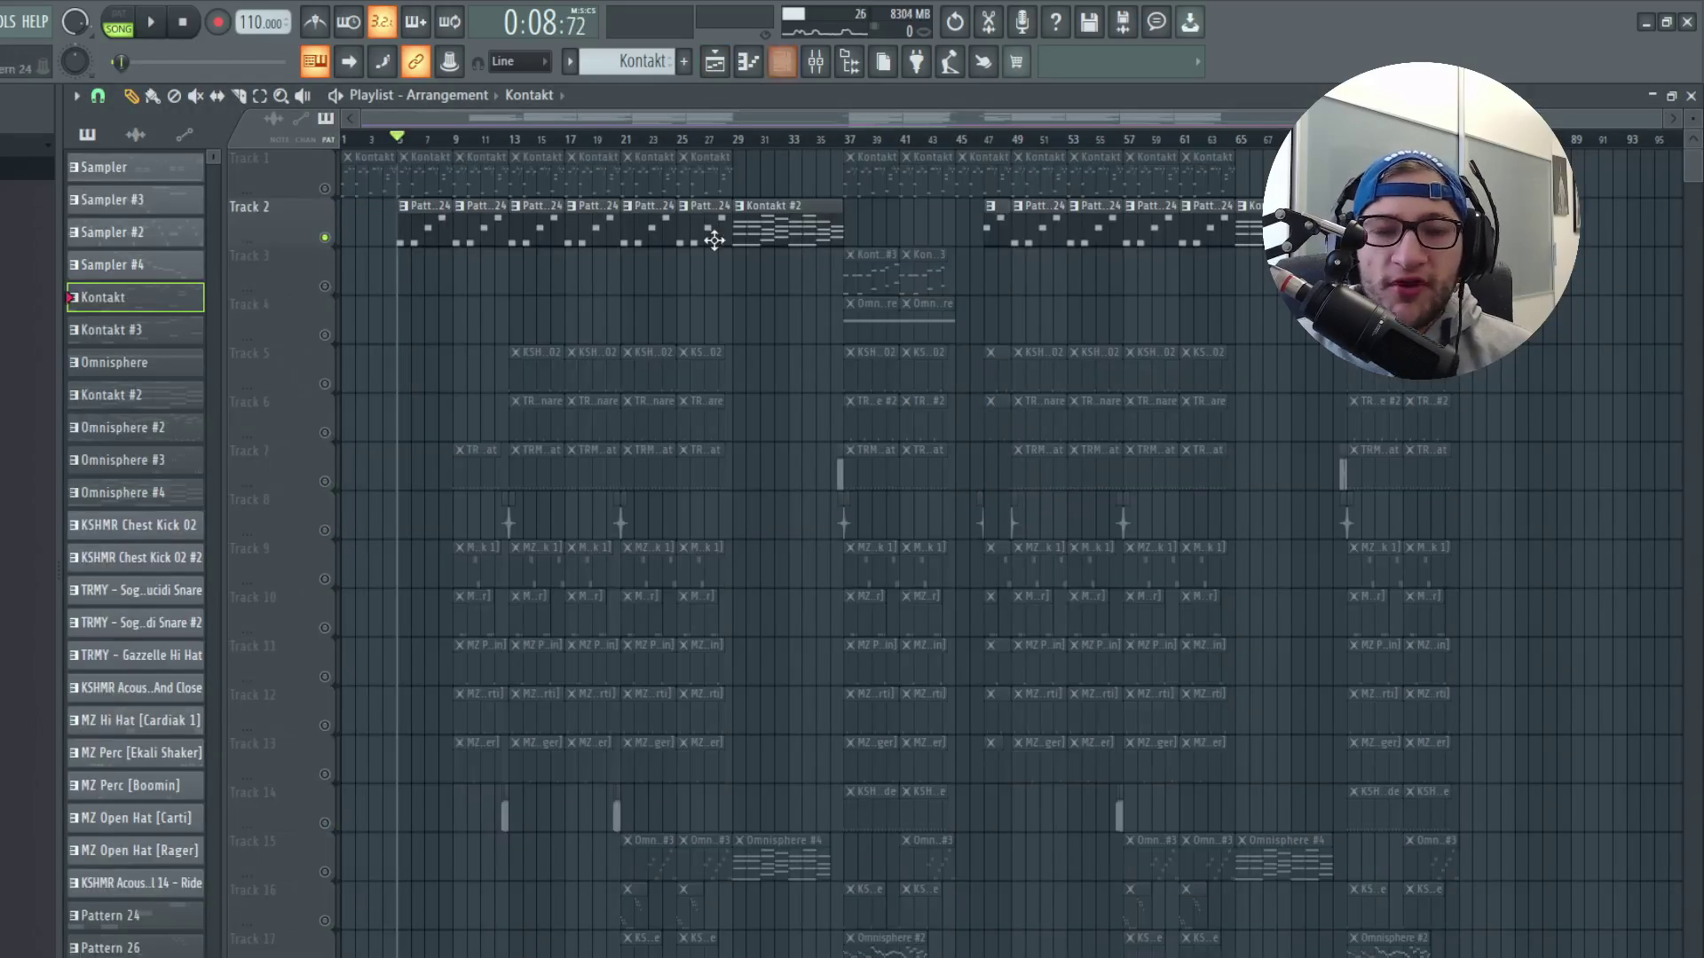
scroll(695, 251, "down", 1)
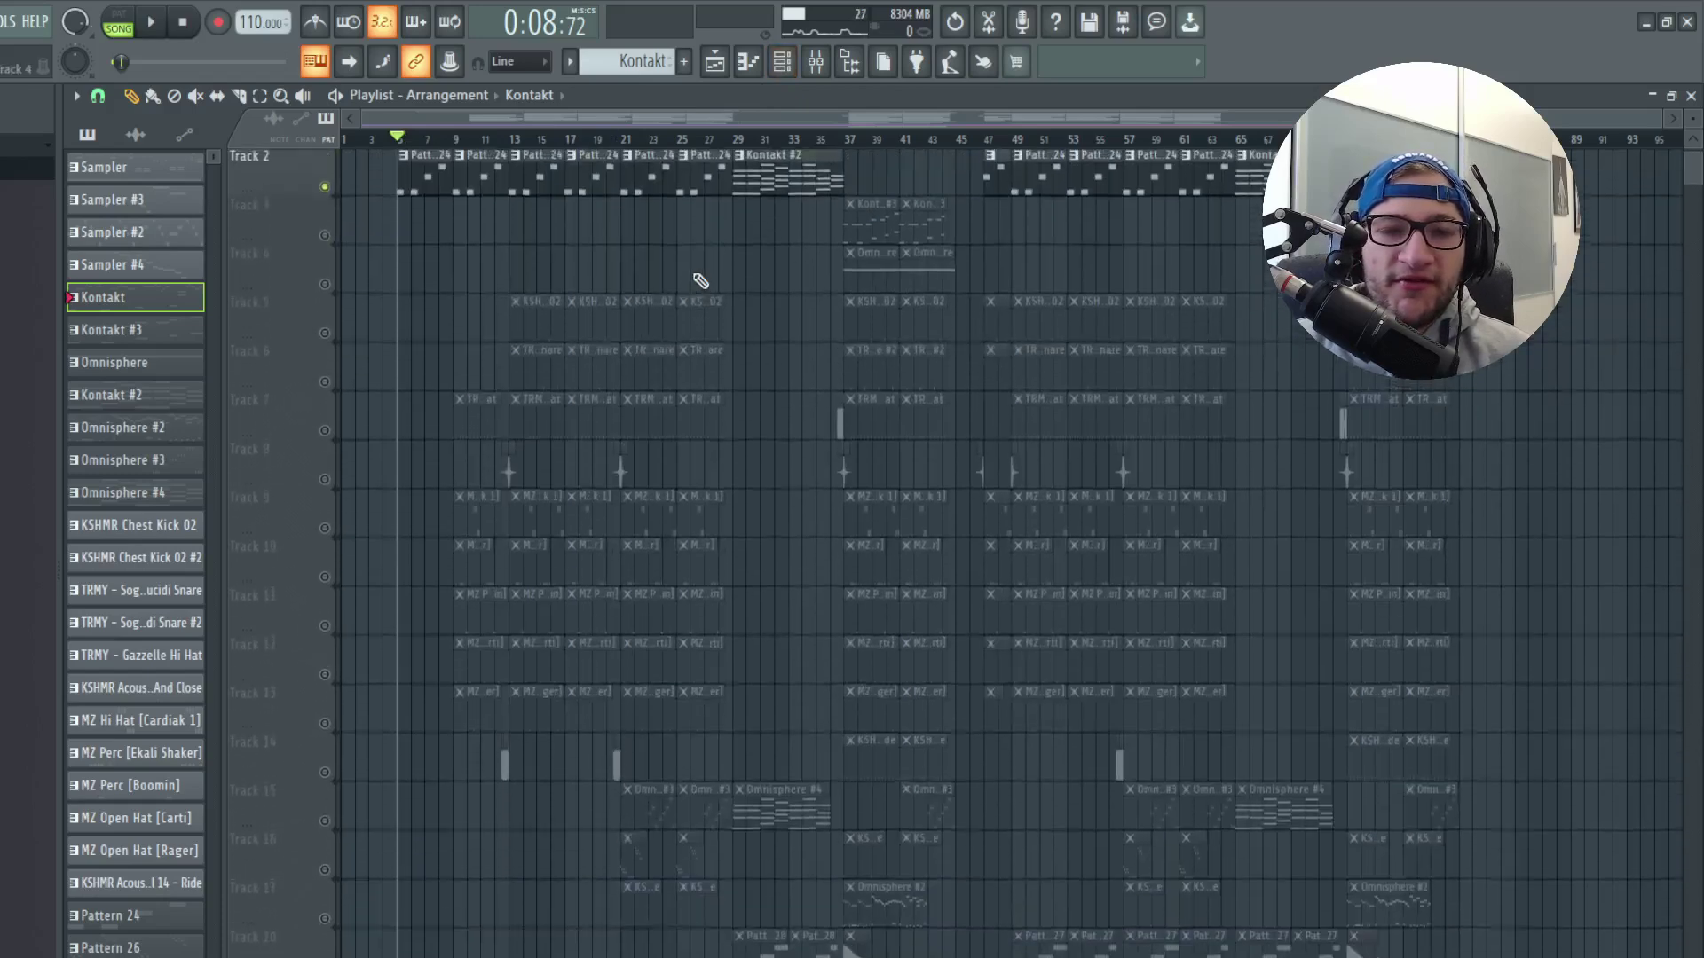
scroll(701, 276, "up", 1)
left_click(782, 62)
left_click(783, 63)
double_click(431, 213)
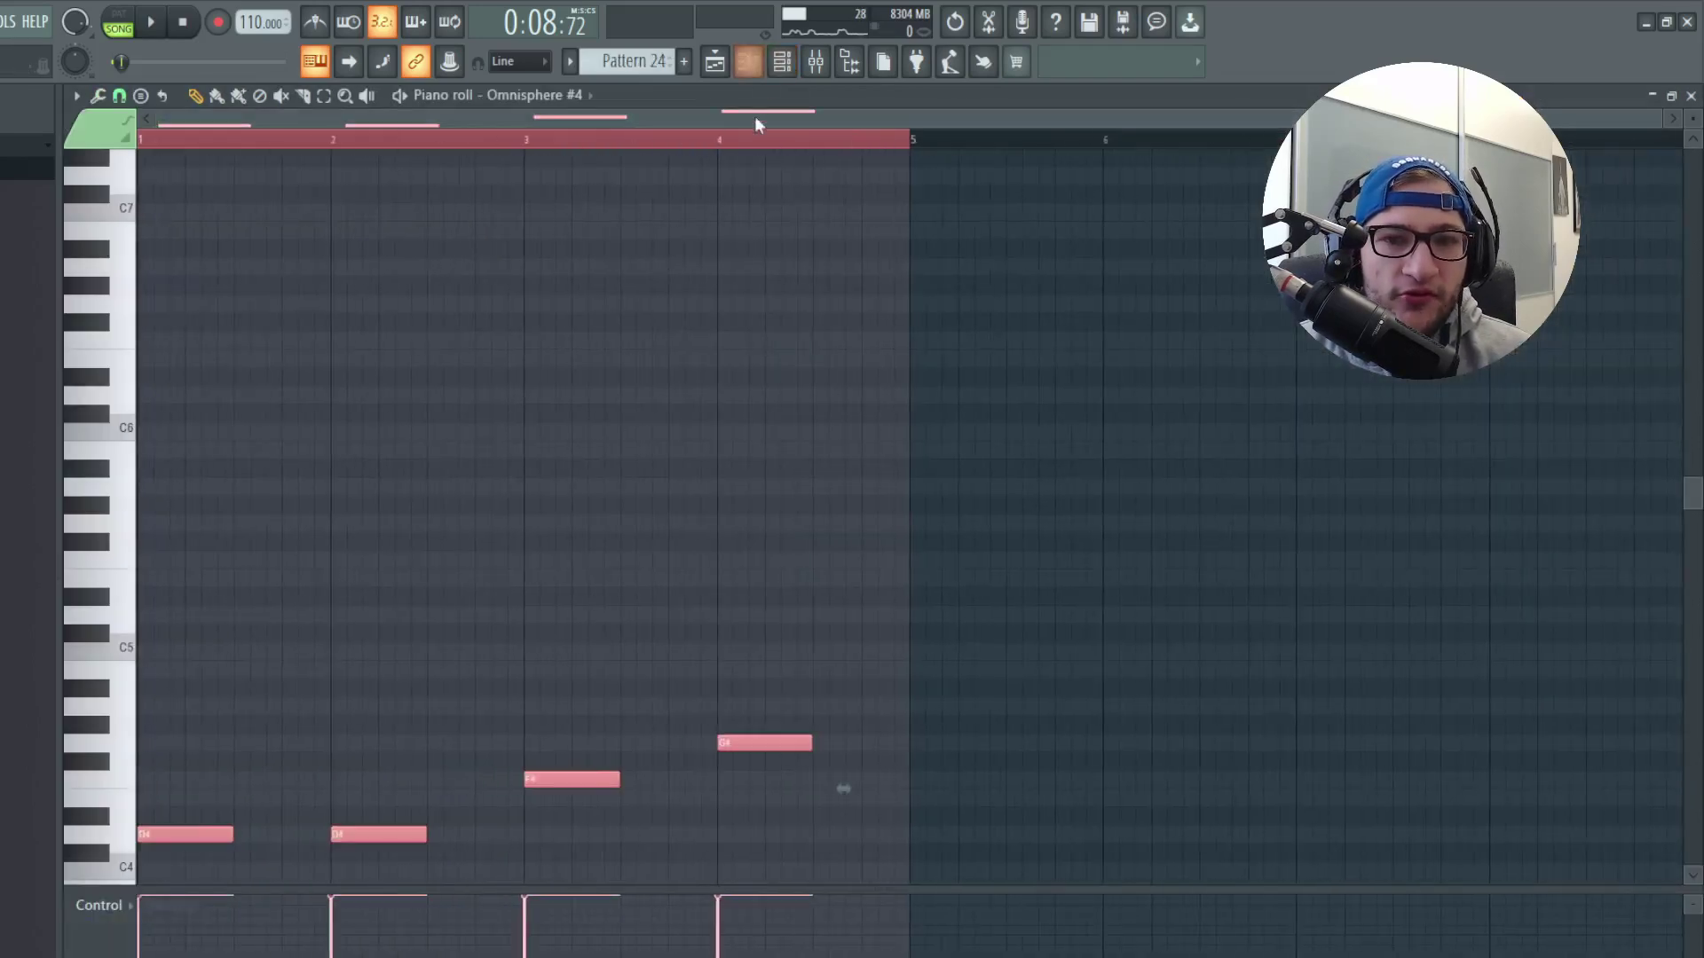
Play the Pattern 24 bass briefly, inspect layer B of the Omnisphere #4 Super Moog Bass patch, and close the instrument.
scroll(759, 355, "down", 2)
key("F6")
key("space")
key("space")
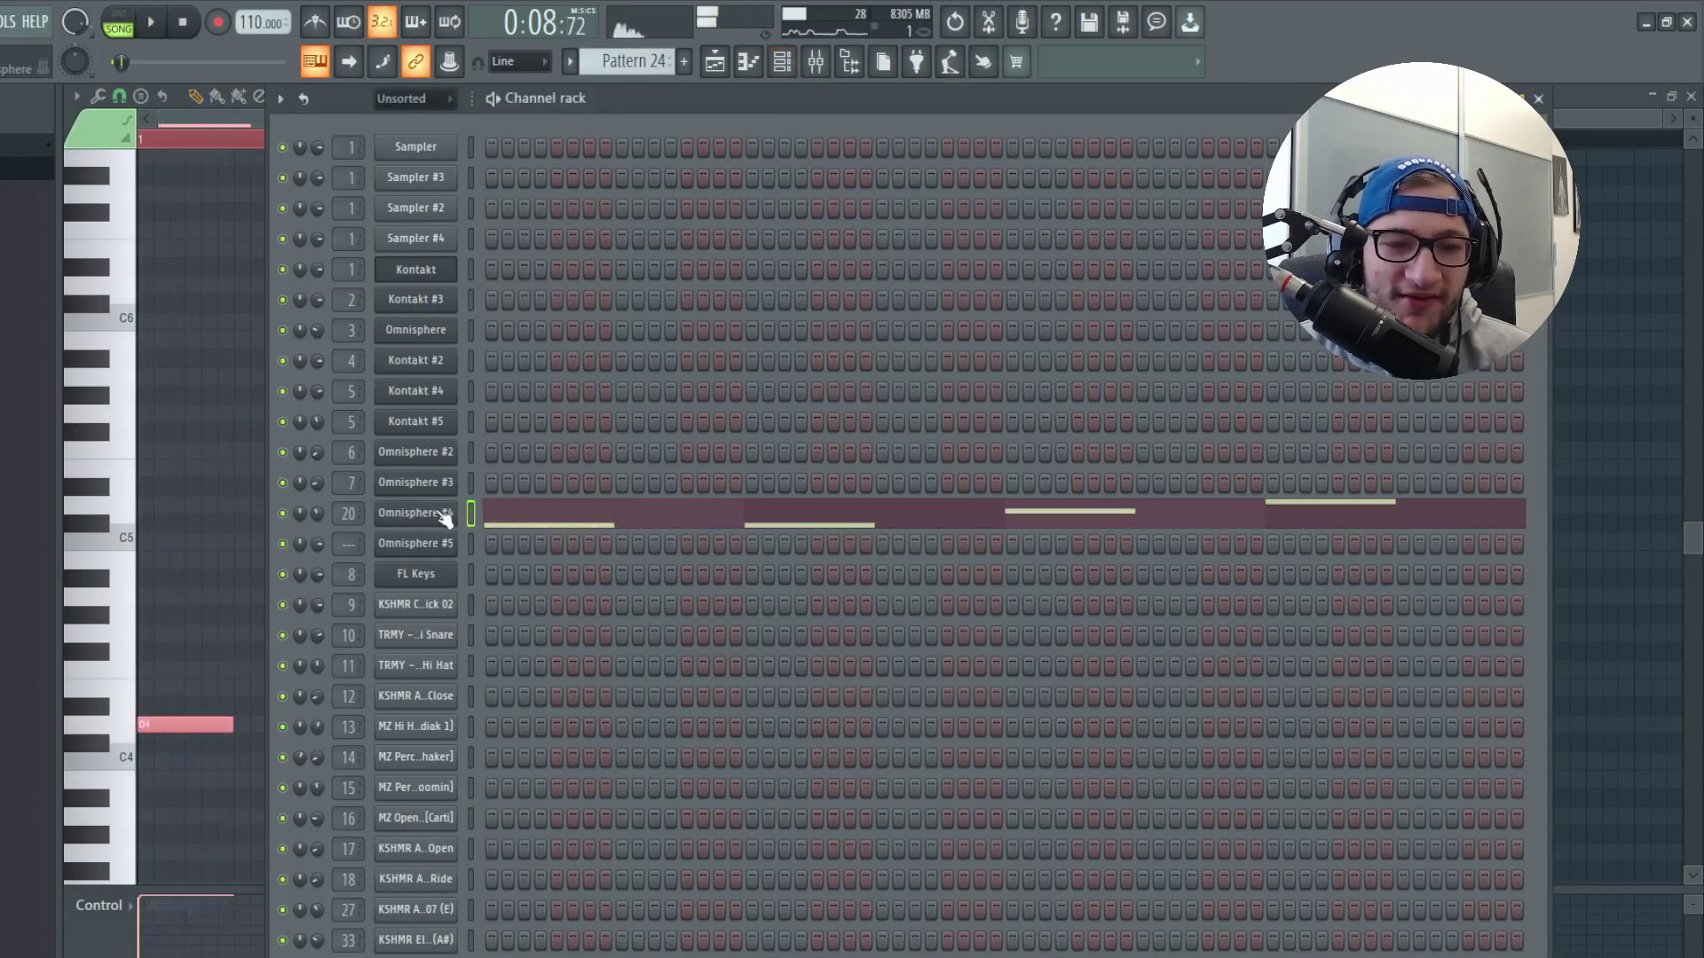
left_click(415, 513)
left_click(563, 408)
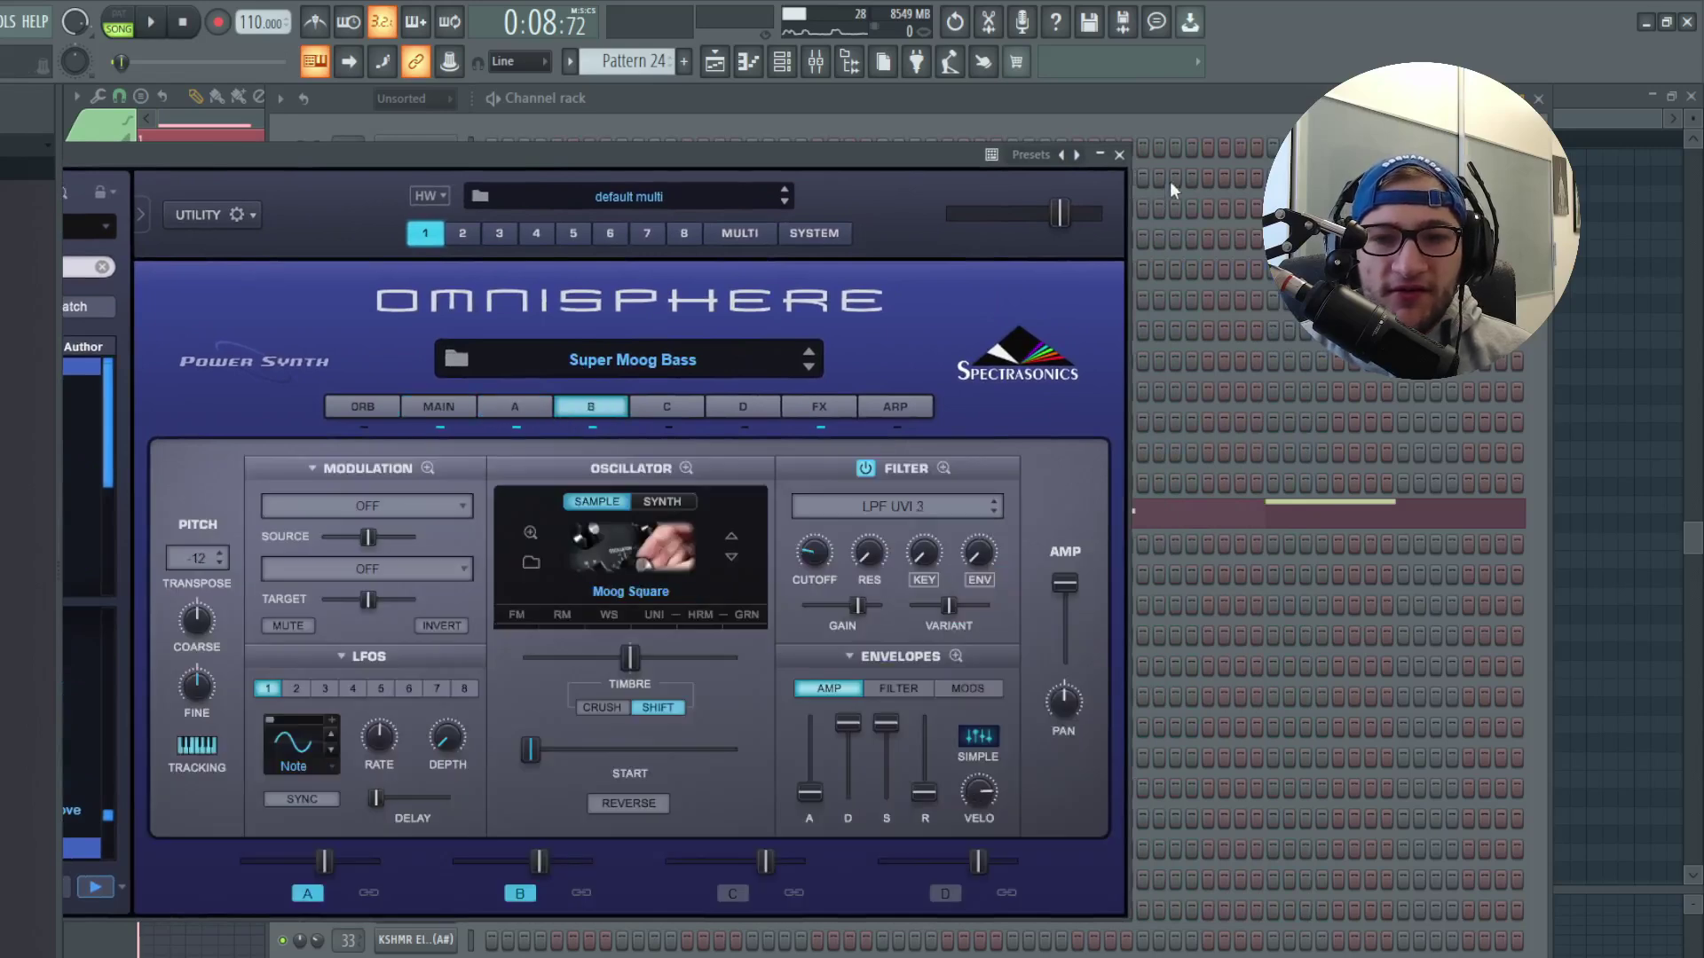
left_click(1123, 155)
View the Fruity Chorus on mixer insert 20 and compare playback with the insert's effects disabled and enabled.
left_click(815, 61)
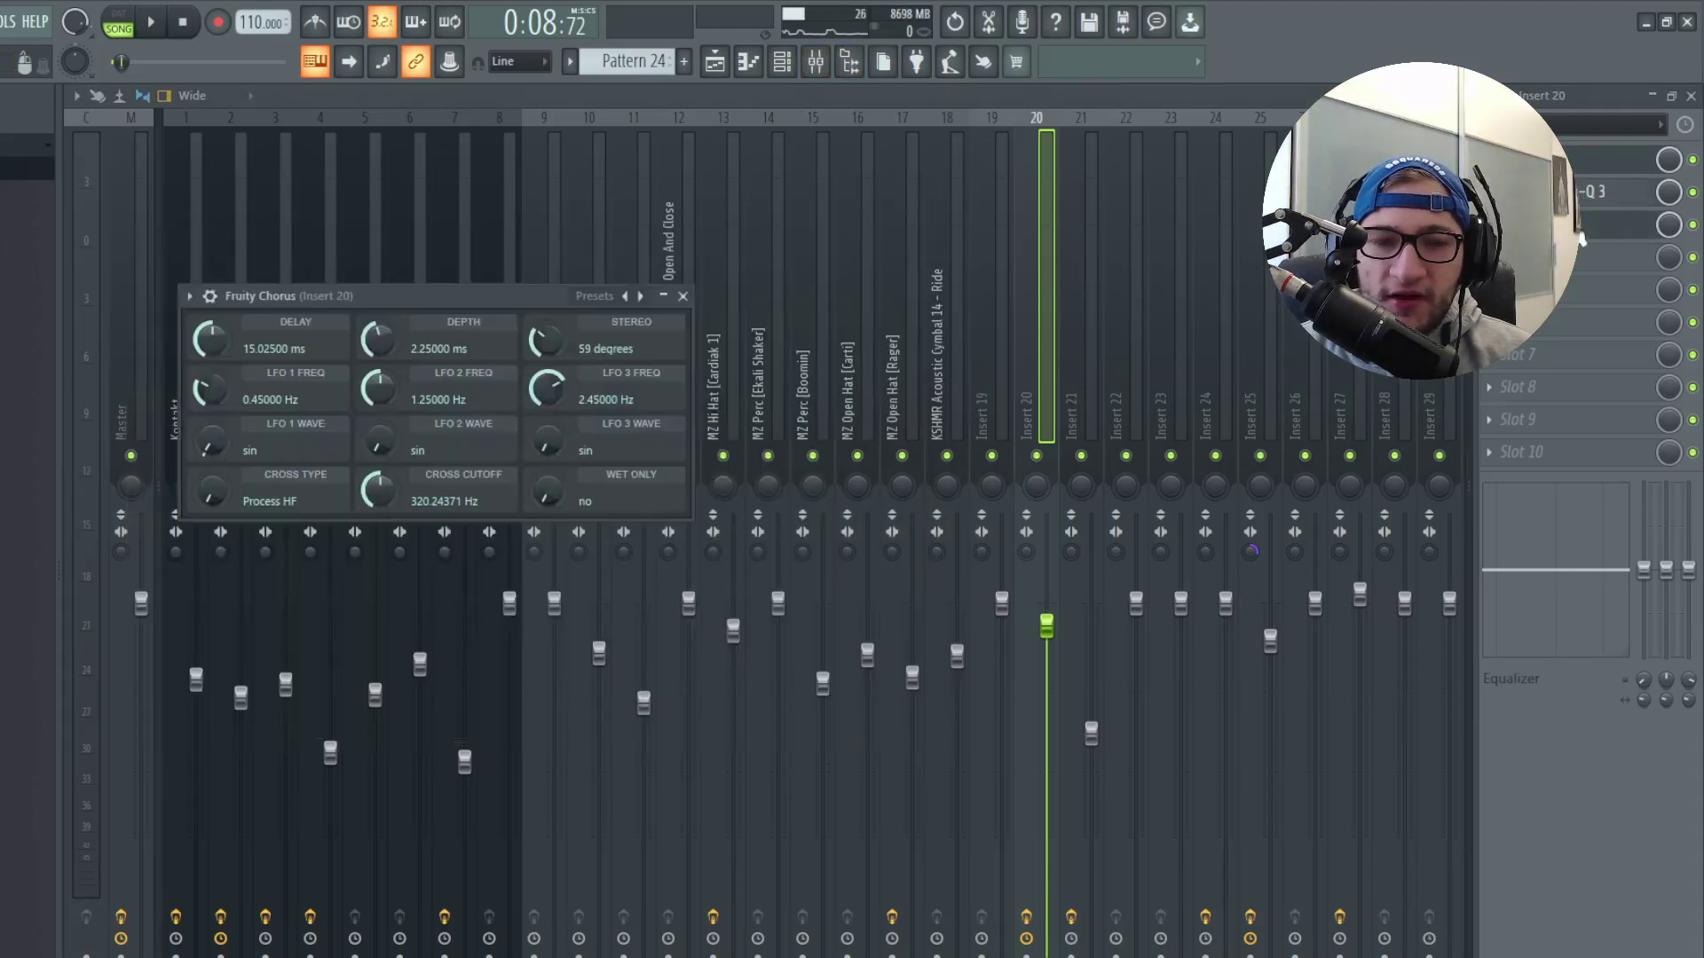
key("space")
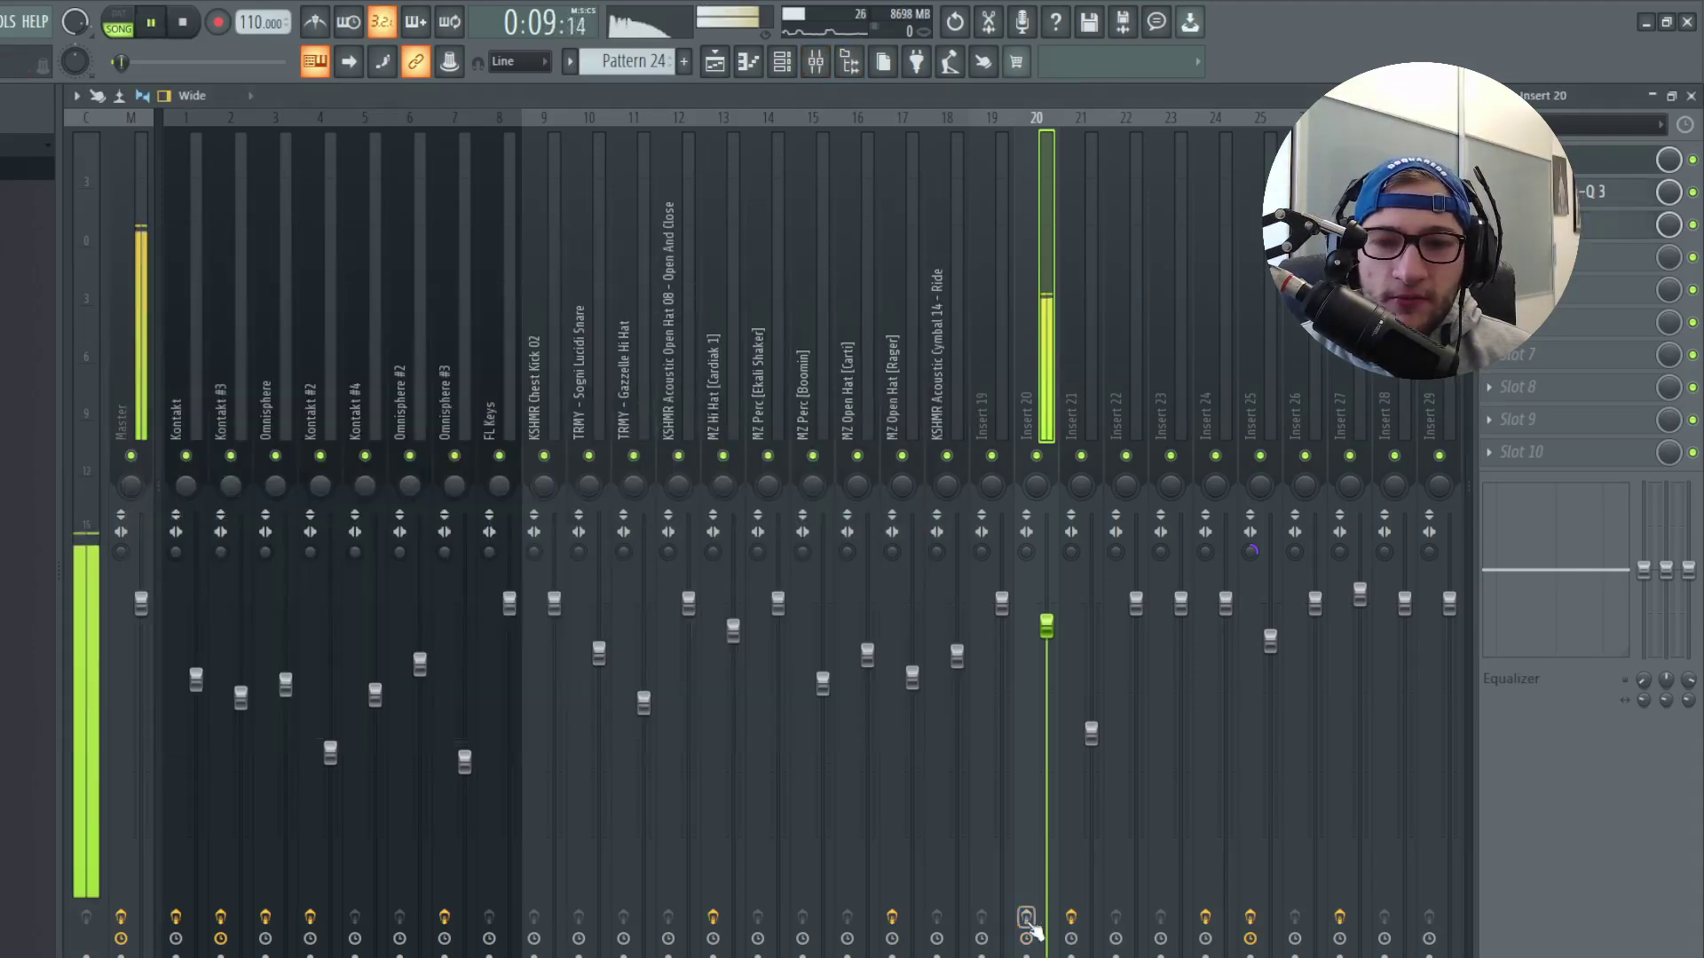
key("space")
key("space")
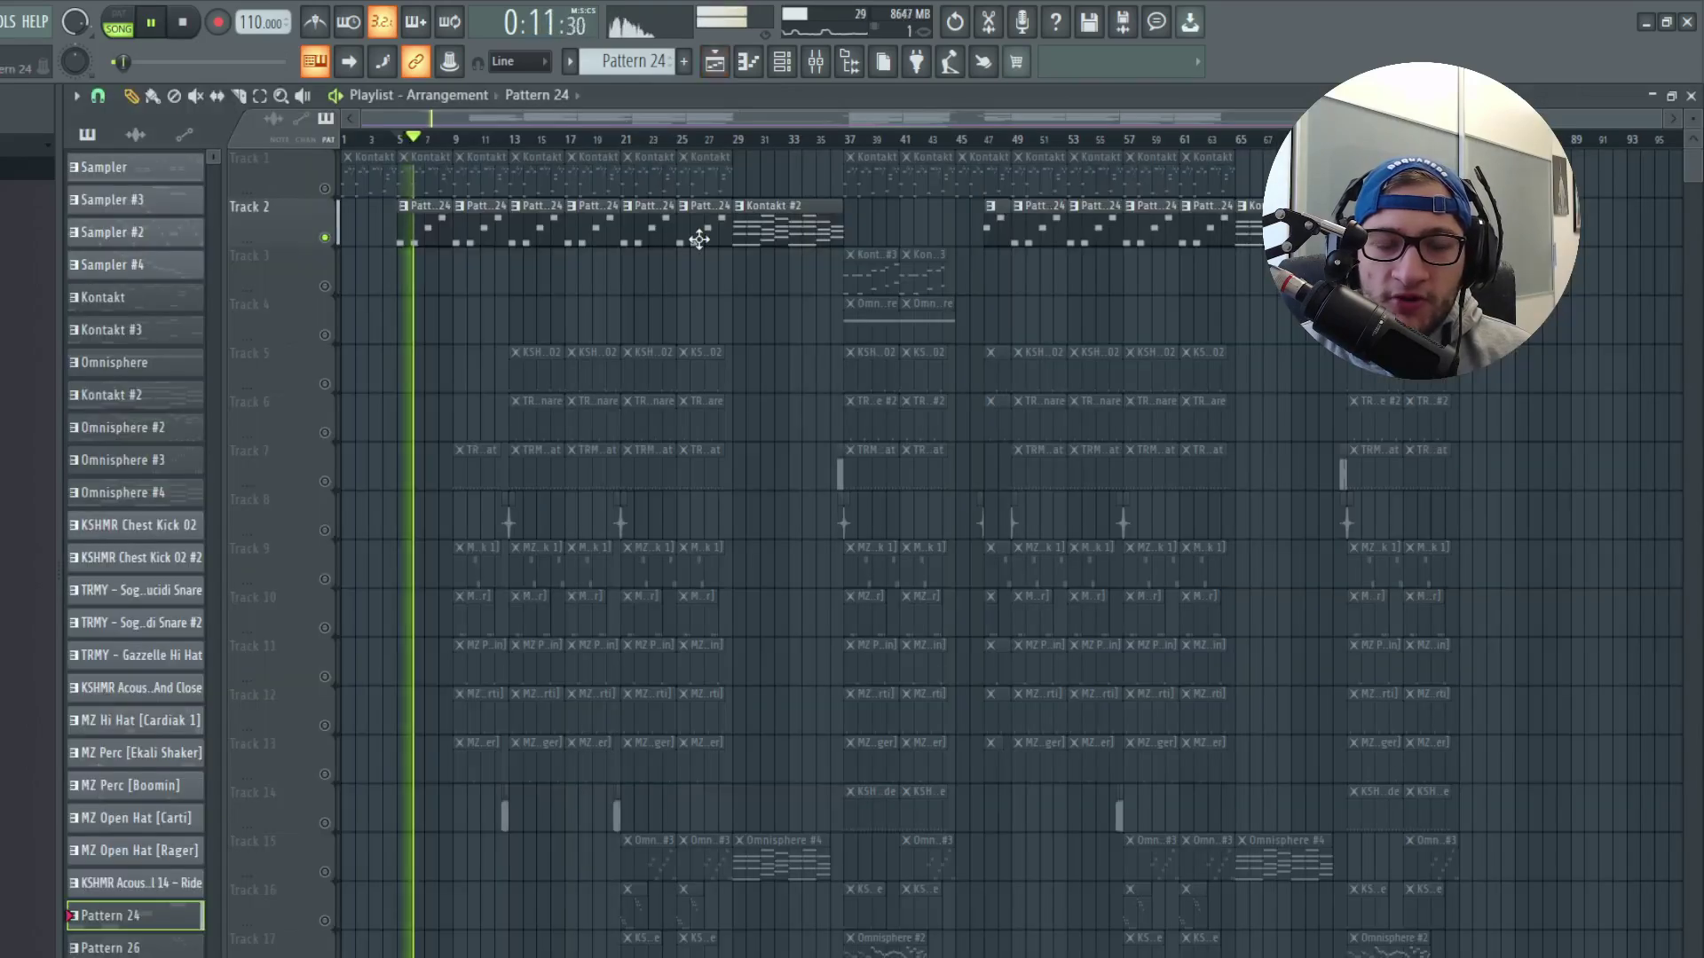
key("space")
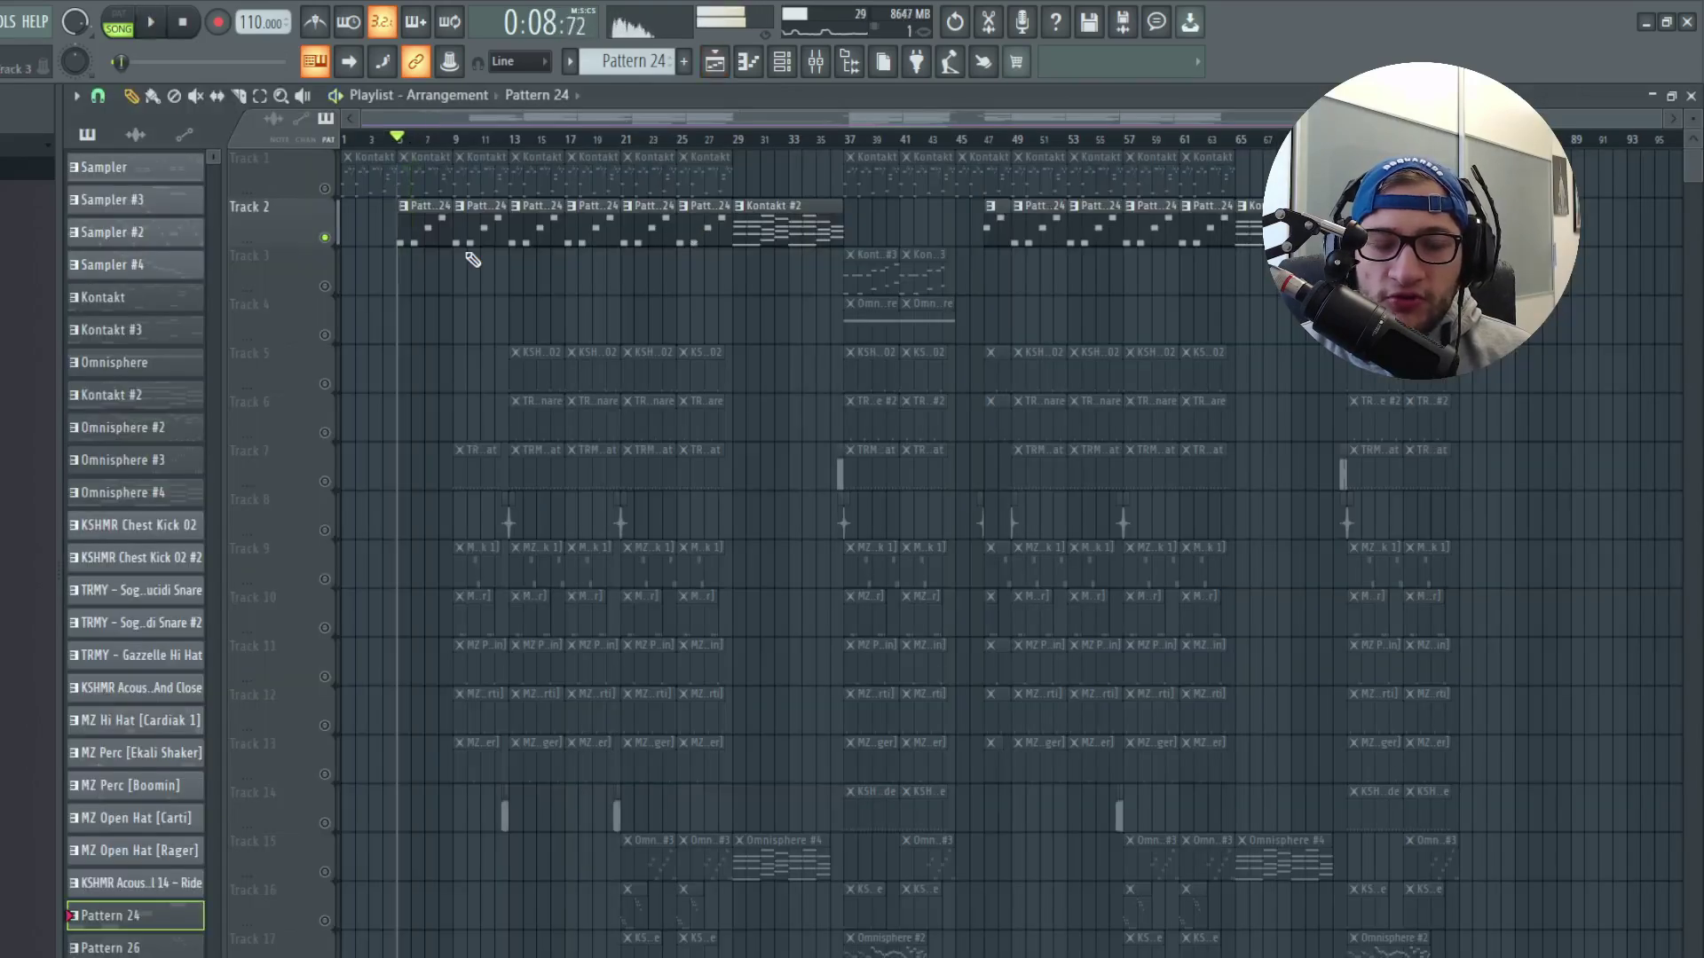
Move the song position to bar 7, reopen the first Pattern 24 clip's notes in the piano roll, and stop playback.
left_click(424, 144)
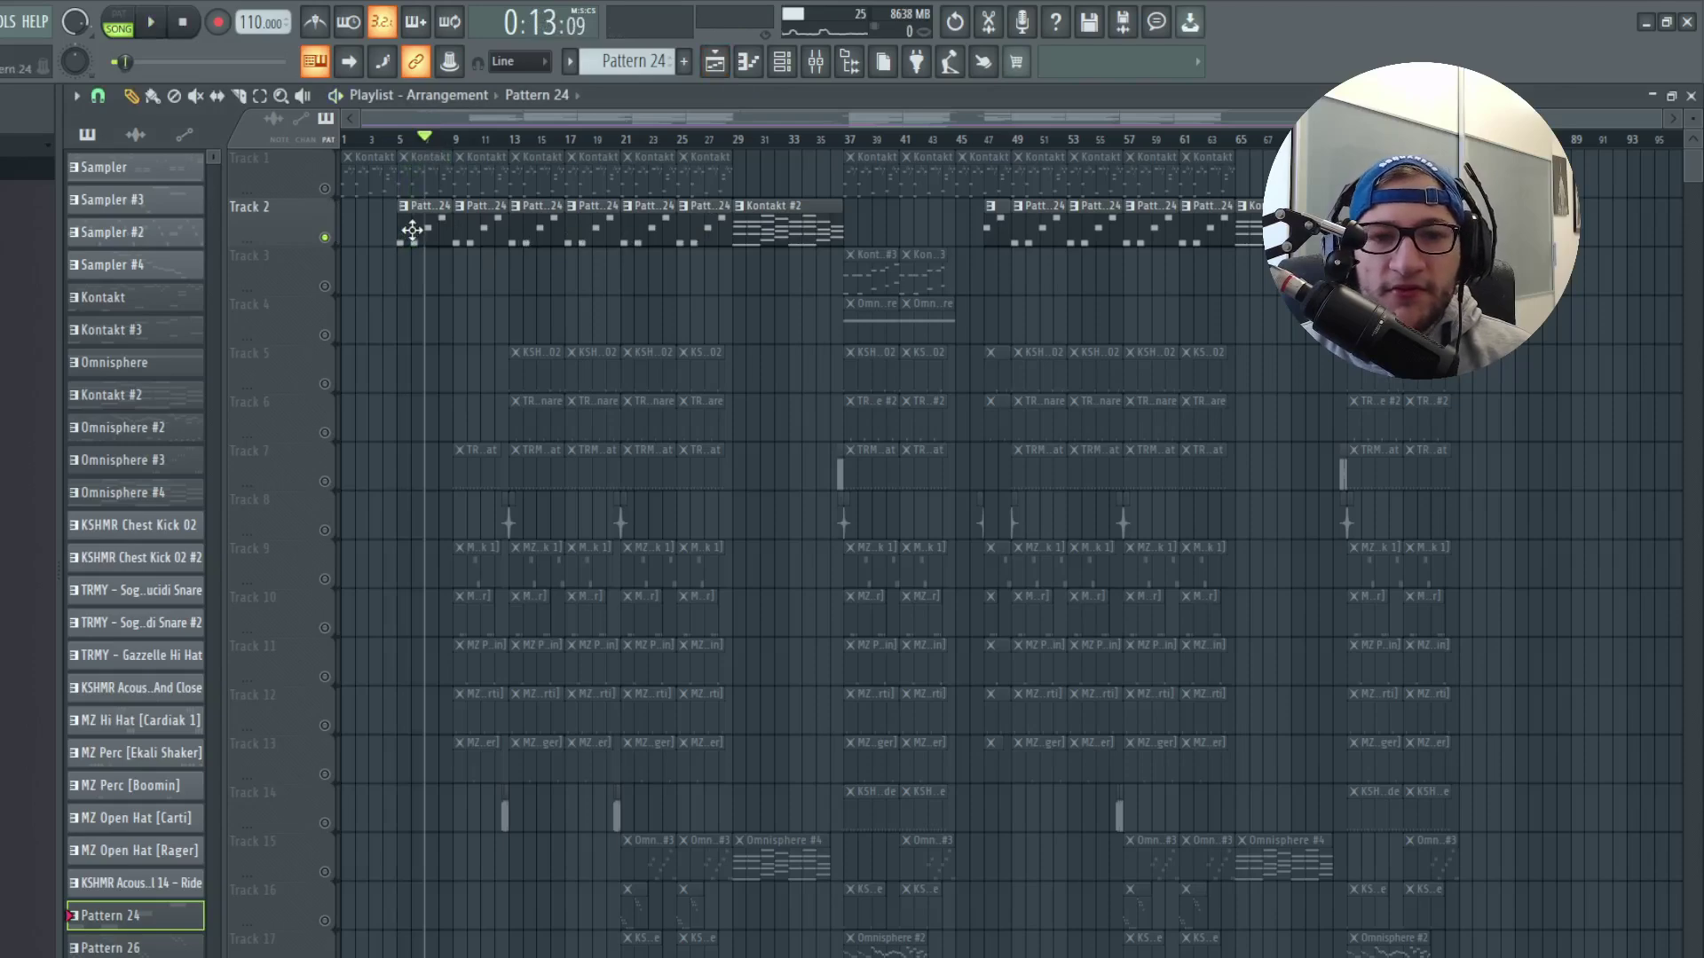
double_click(411, 226)
scroll(331, 396, "down", 1)
left_click(182, 22)
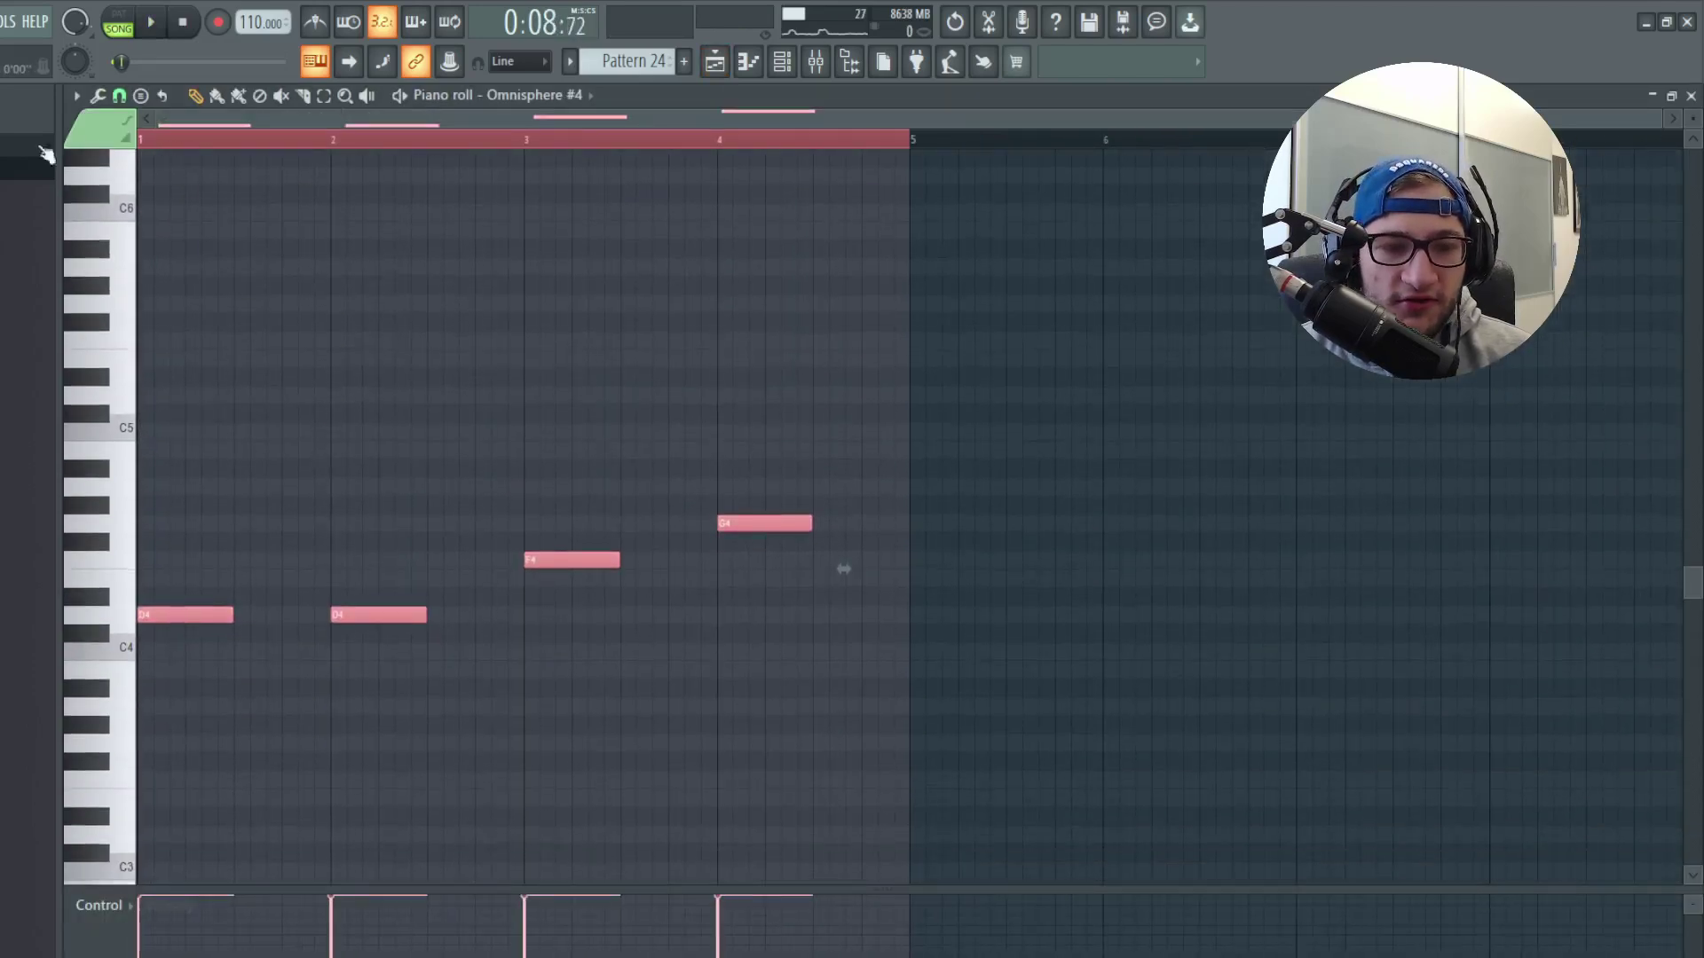
Open the first Kontakt clip on Track 1 in the piano roll to examine its melody and bass notes.
scroll(500, 181, "up", 1)
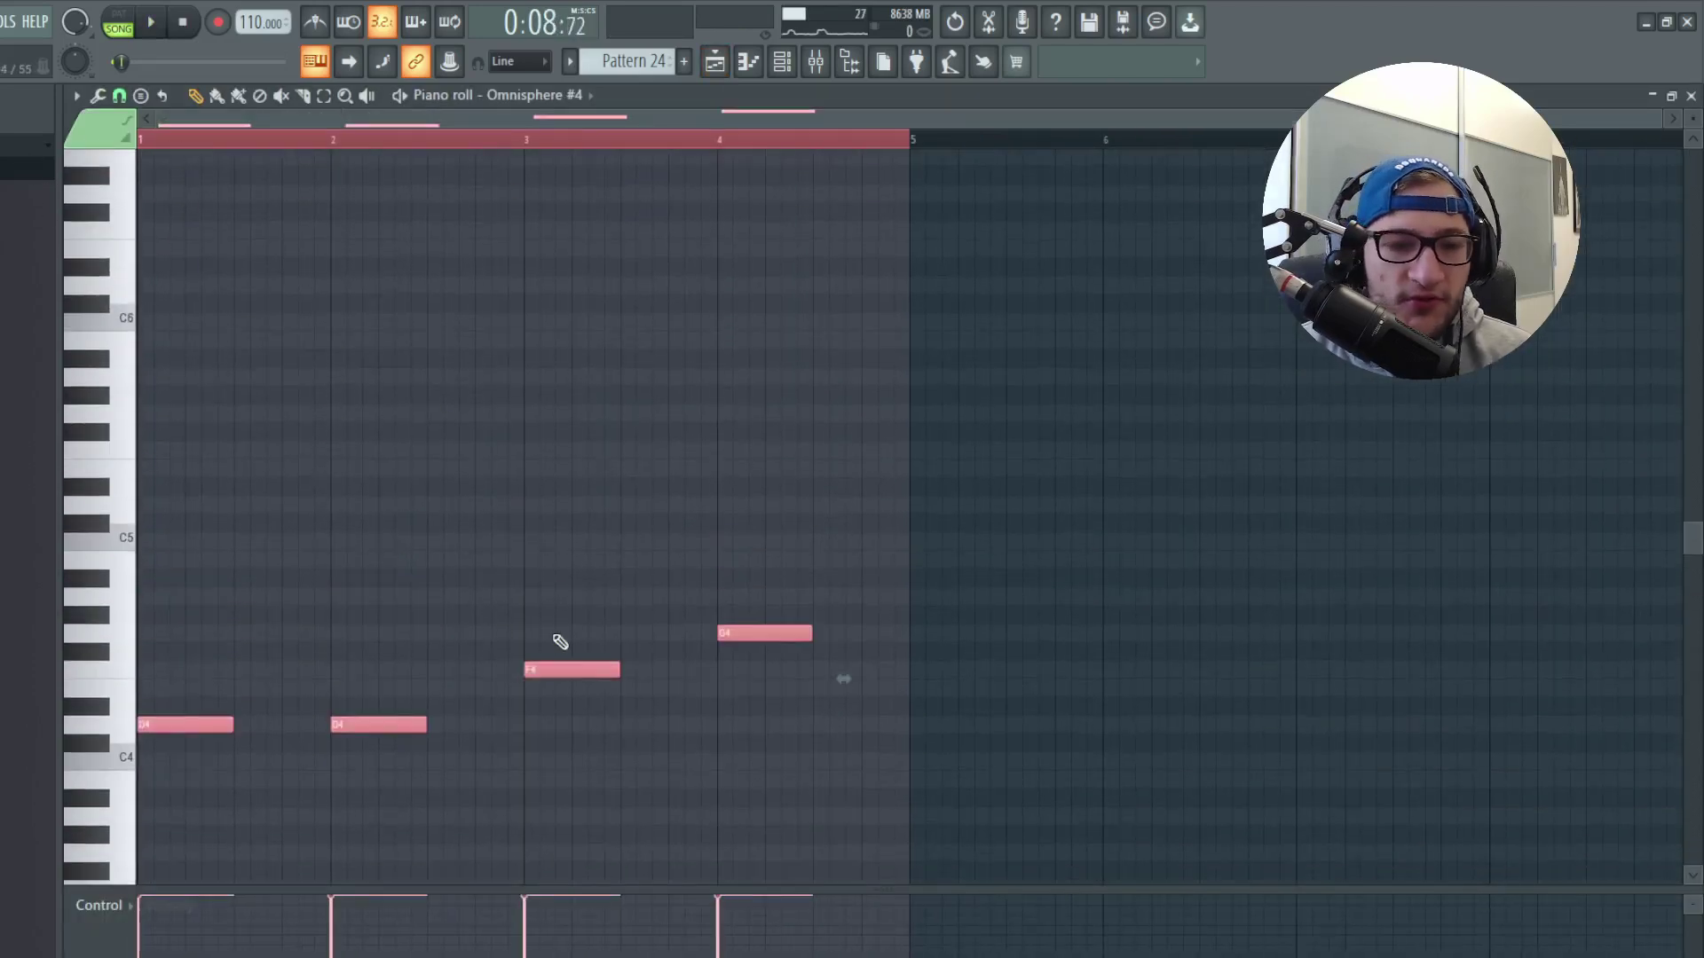
left_click(715, 61)
double_click(359, 173)
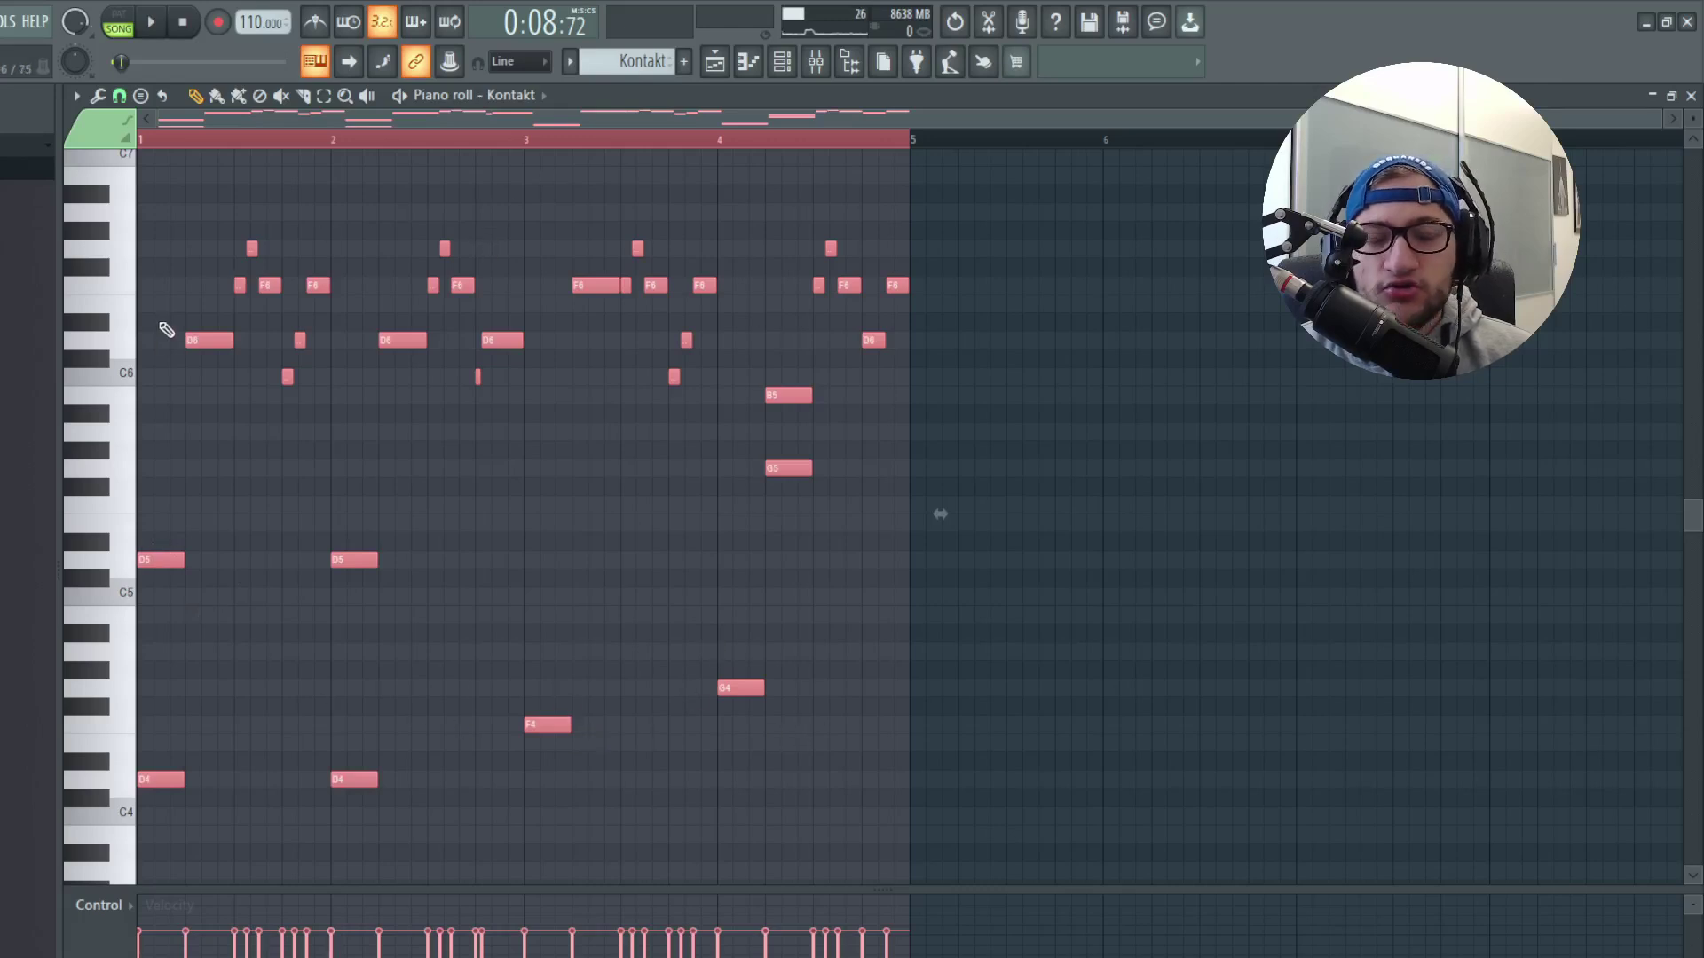
Try transposing the high melody notes in bar 1 down one octave, and move them back up.
scroll(167, 329, "up", 2)
scroll(316, 308, "down", 1)
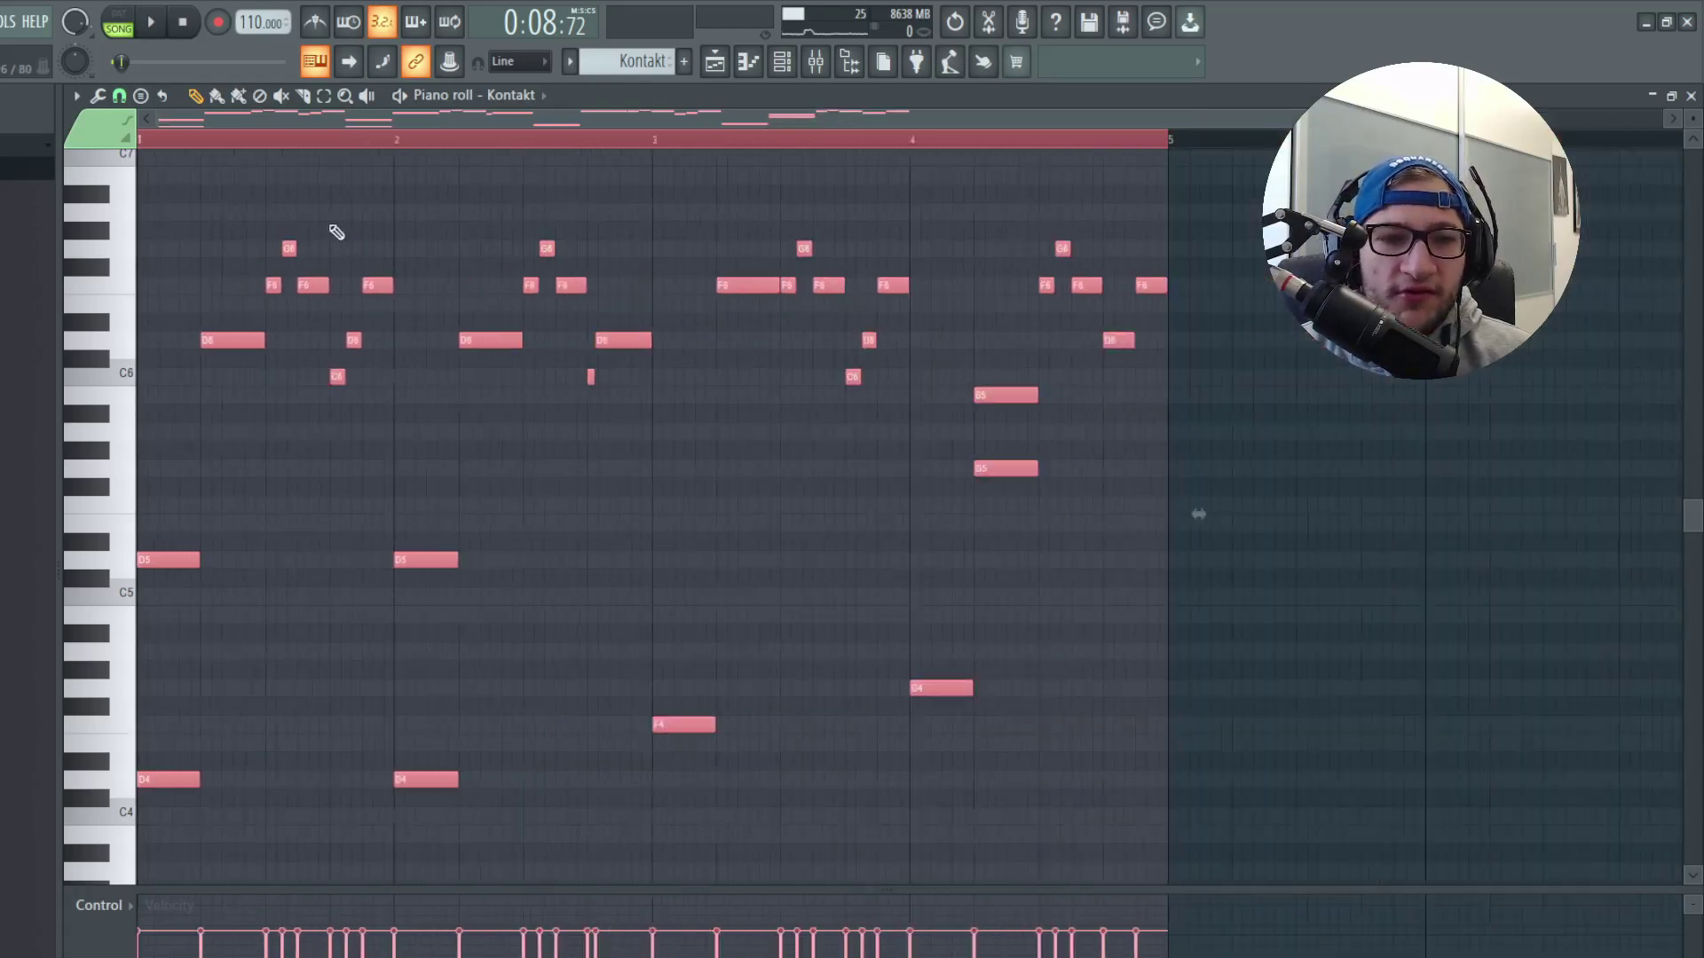
left_click(323, 97)
left_click_drag(216, 187, 277, 355)
left_click_drag(178, 151, 366, 424)
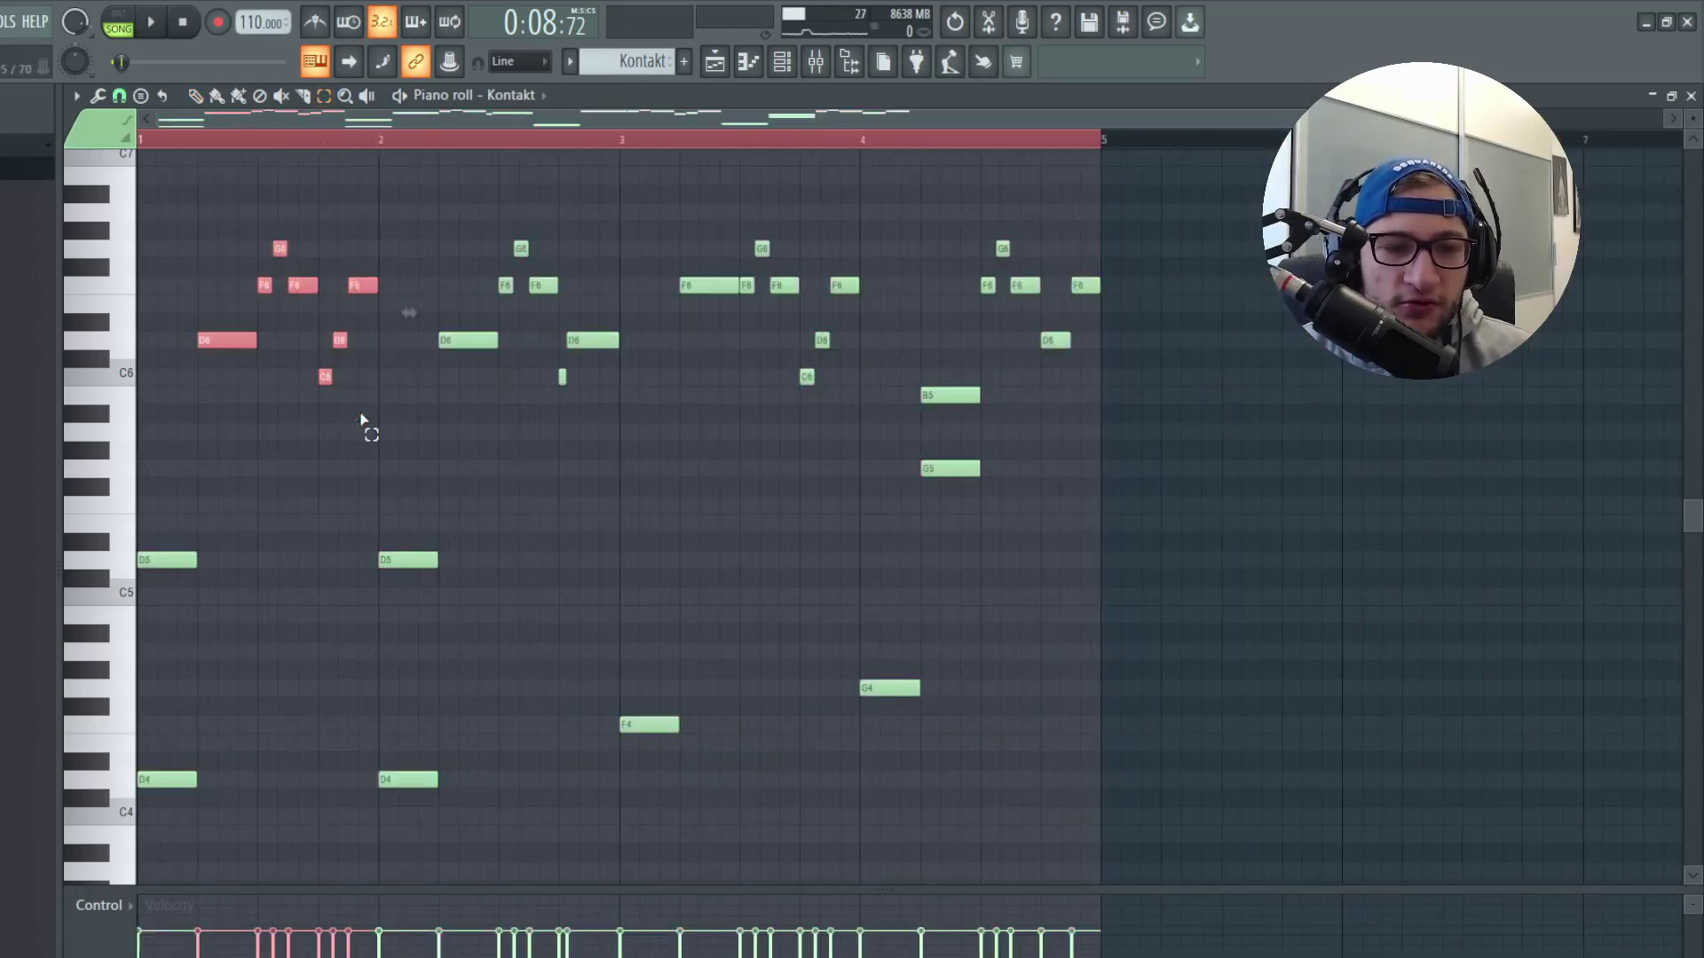
key("shift+Down")
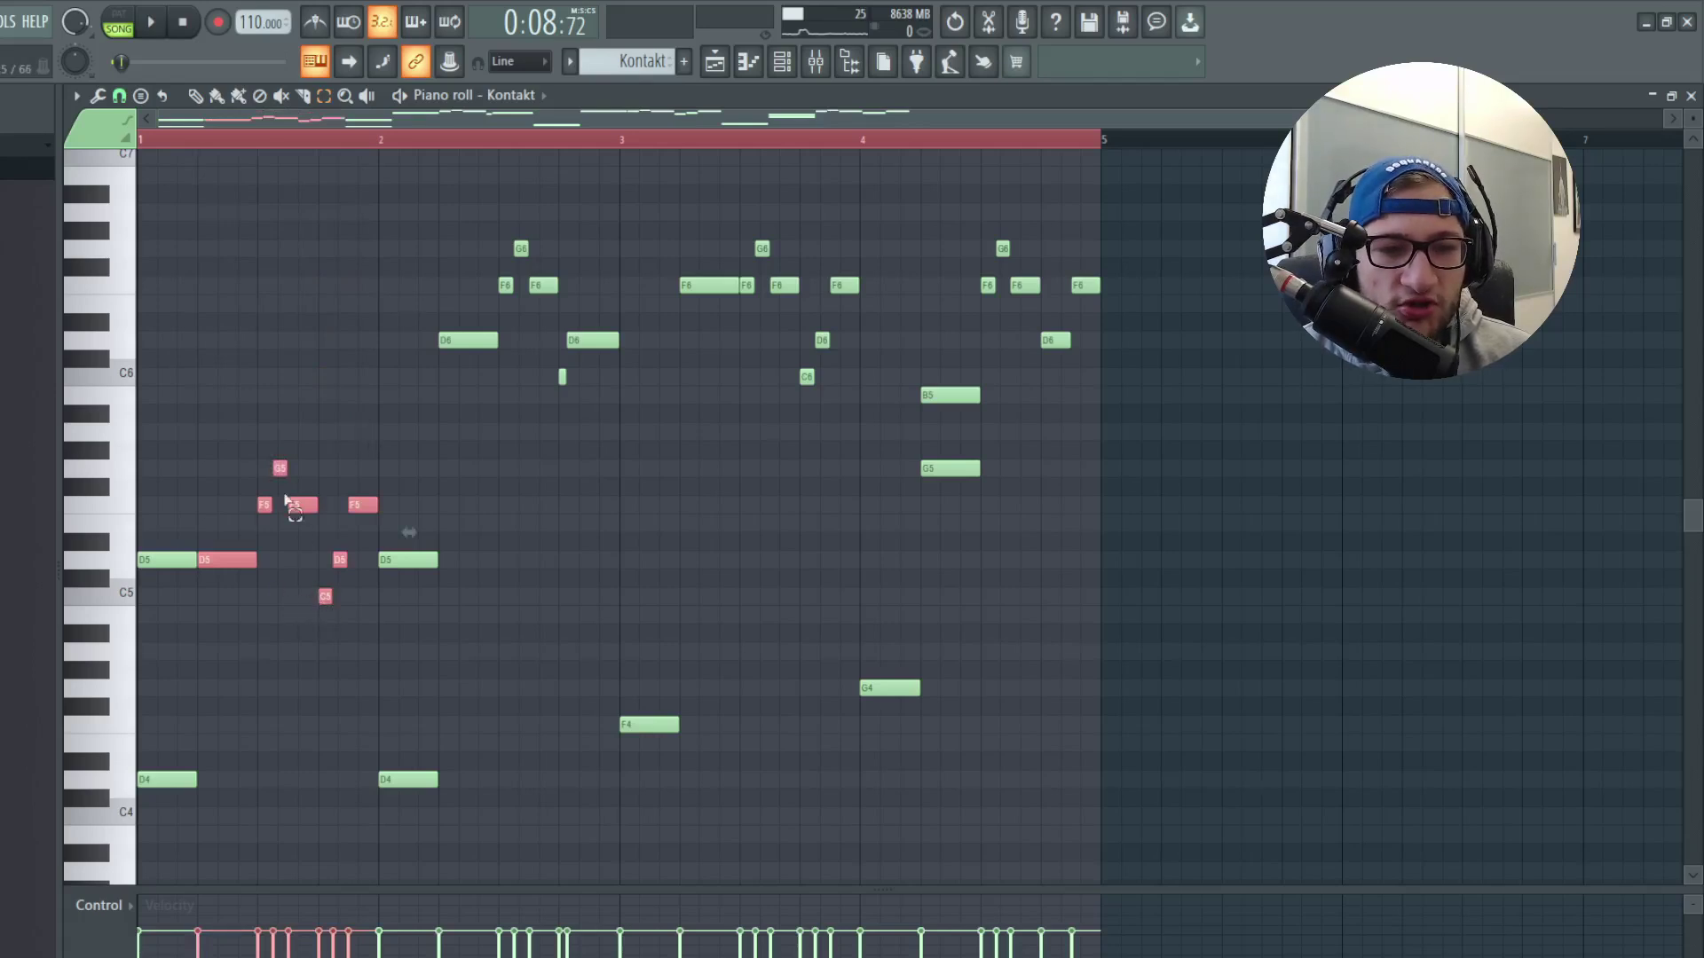
key("ctrl+Up")
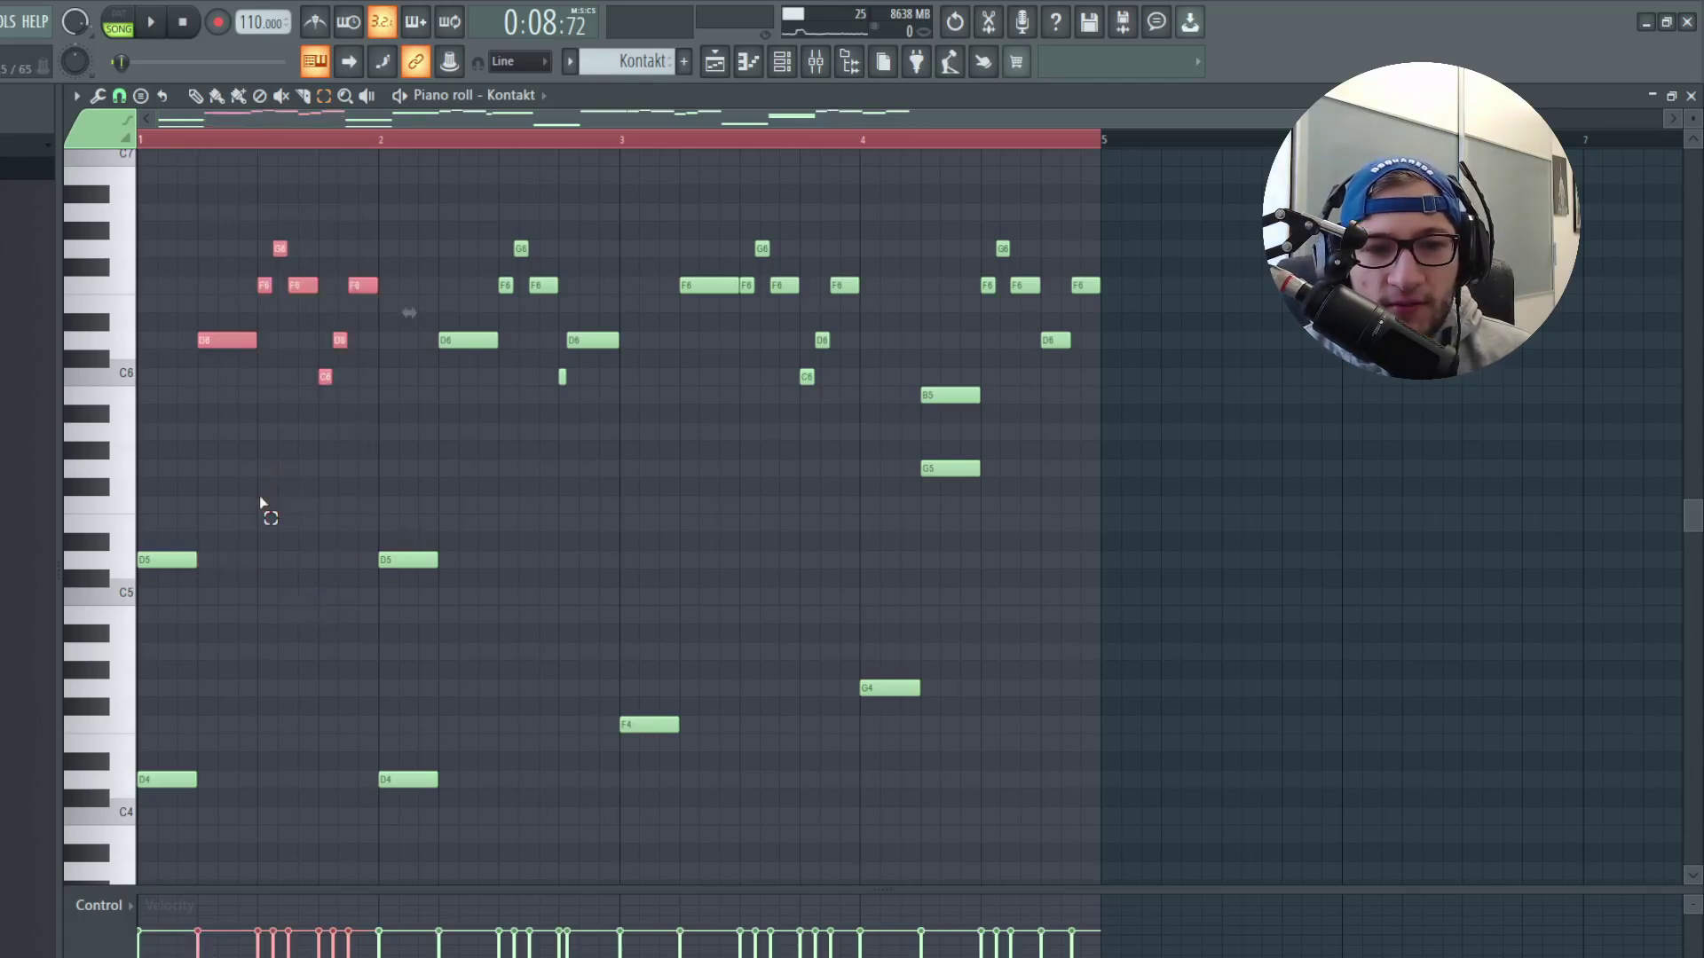
Select the high melody notes in bars 3 and 4 of the Kontakt clip and transpose them down one octave.
left_click_drag(205, 221, 251, 250)
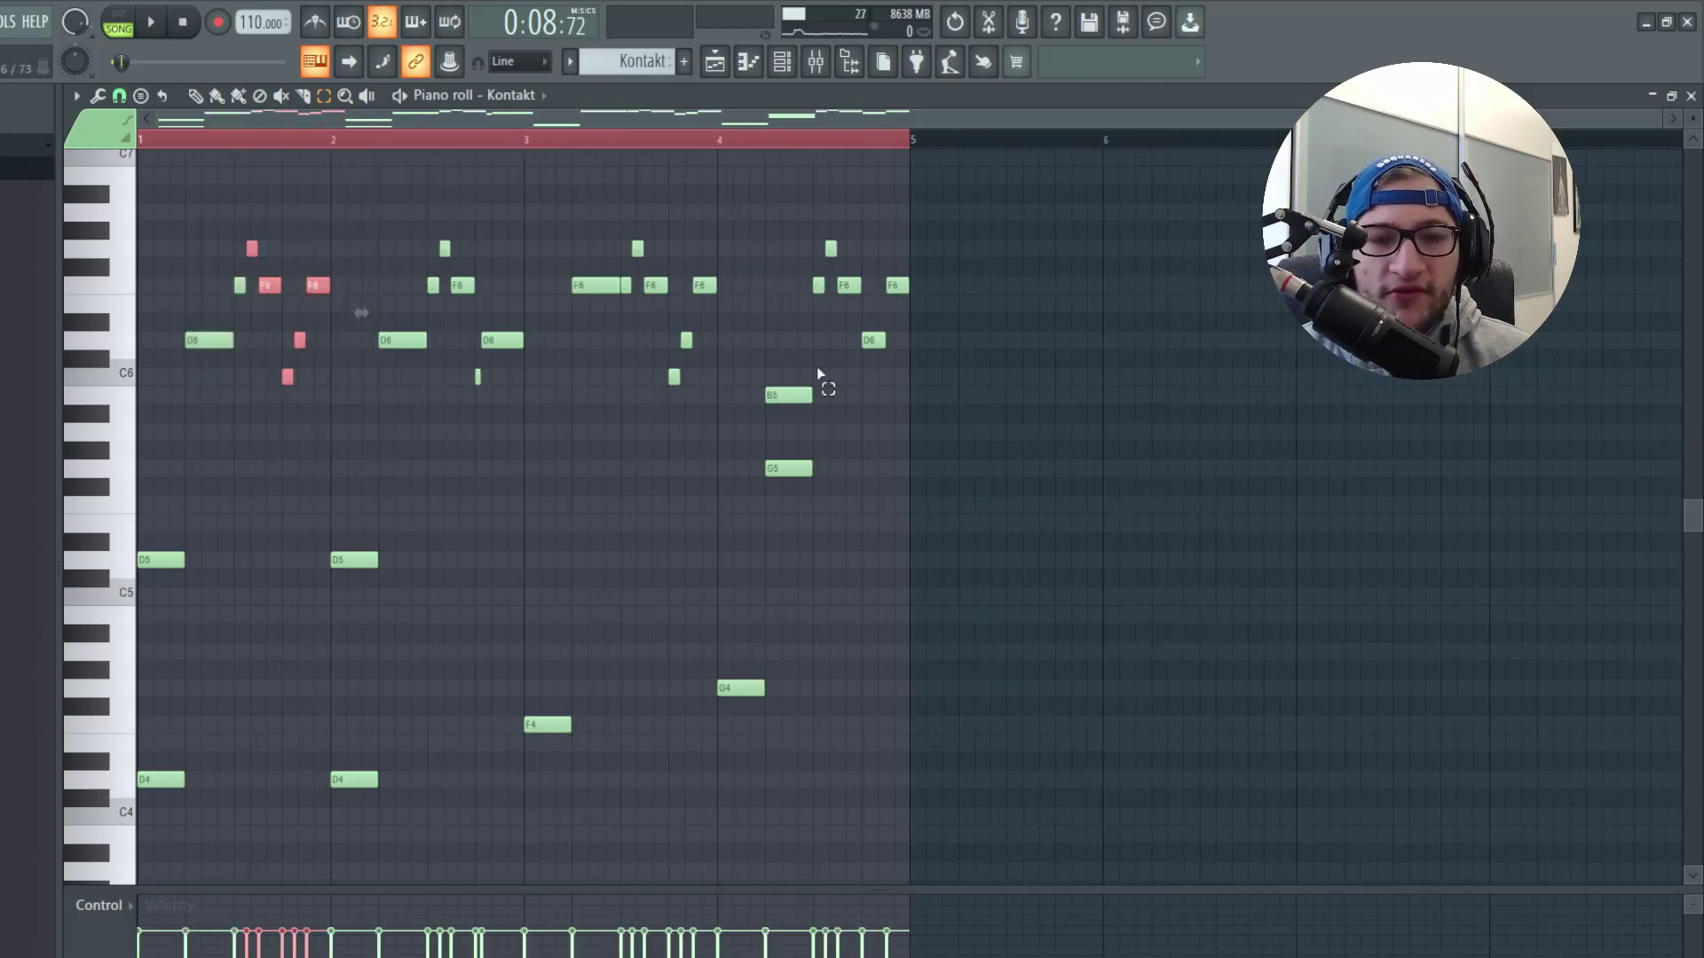
left_click_drag(1010, 365, 568, 238)
left_click_drag(627, 331, 689, 391)
key("ctrl+Down")
scroll(689, 392, "down", 3)
scroll(662, 449, "up", 3, "ctrl")
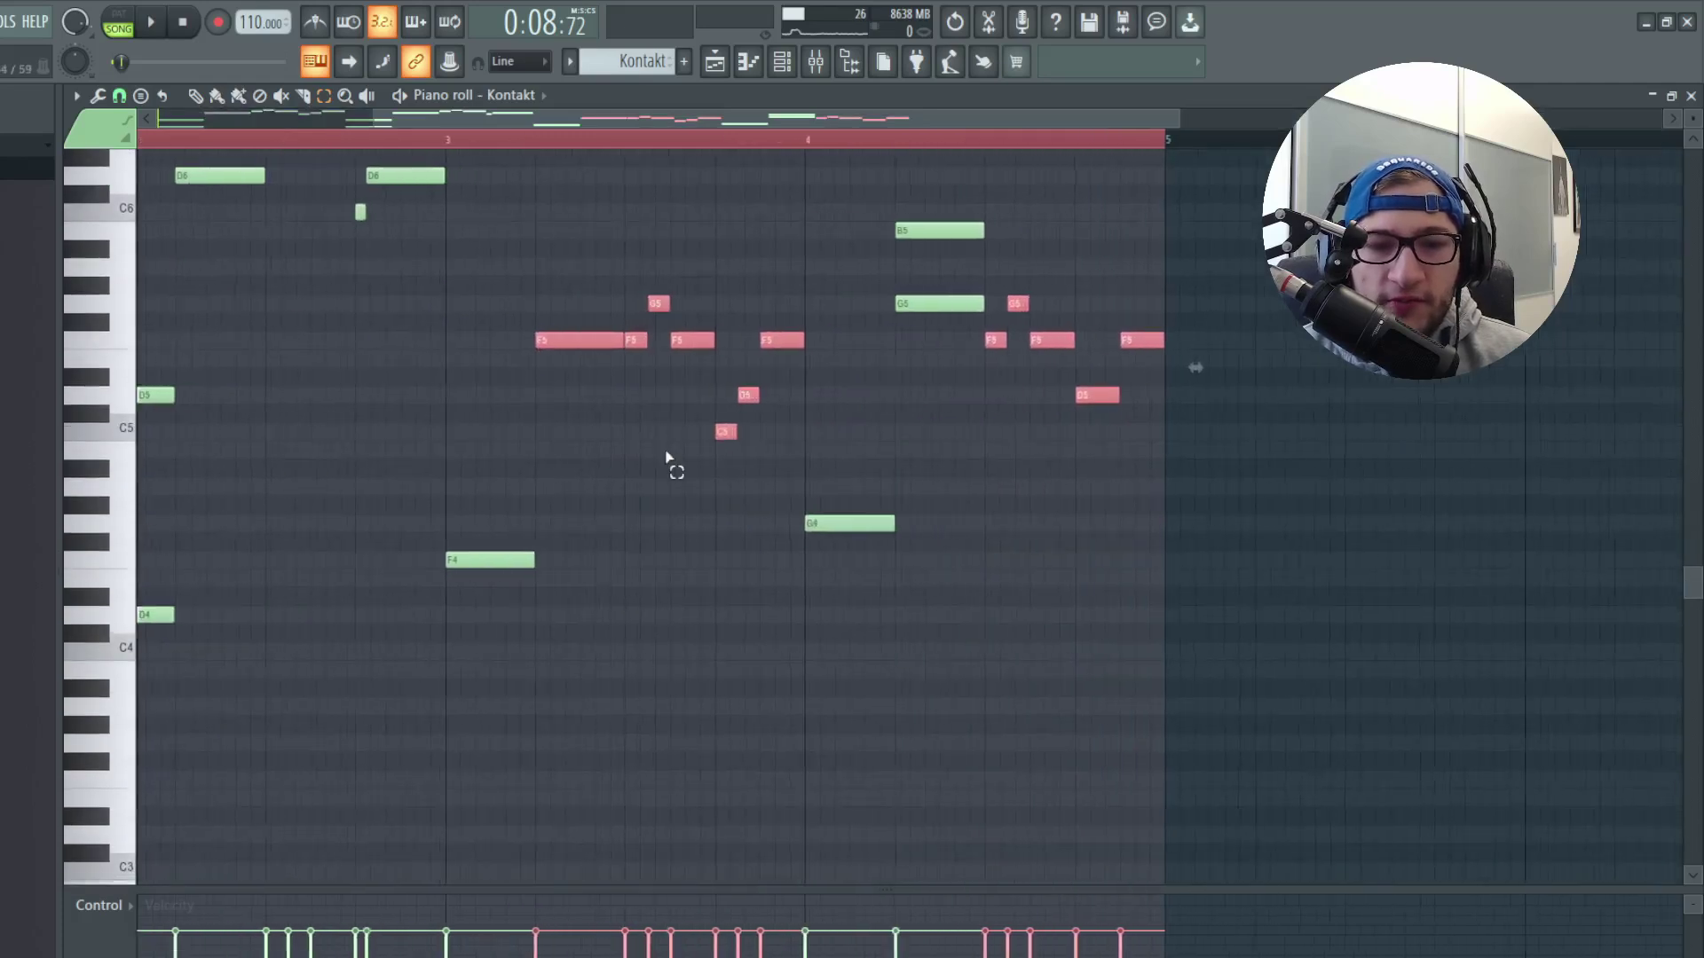
scroll(621, 510, "up", 1)
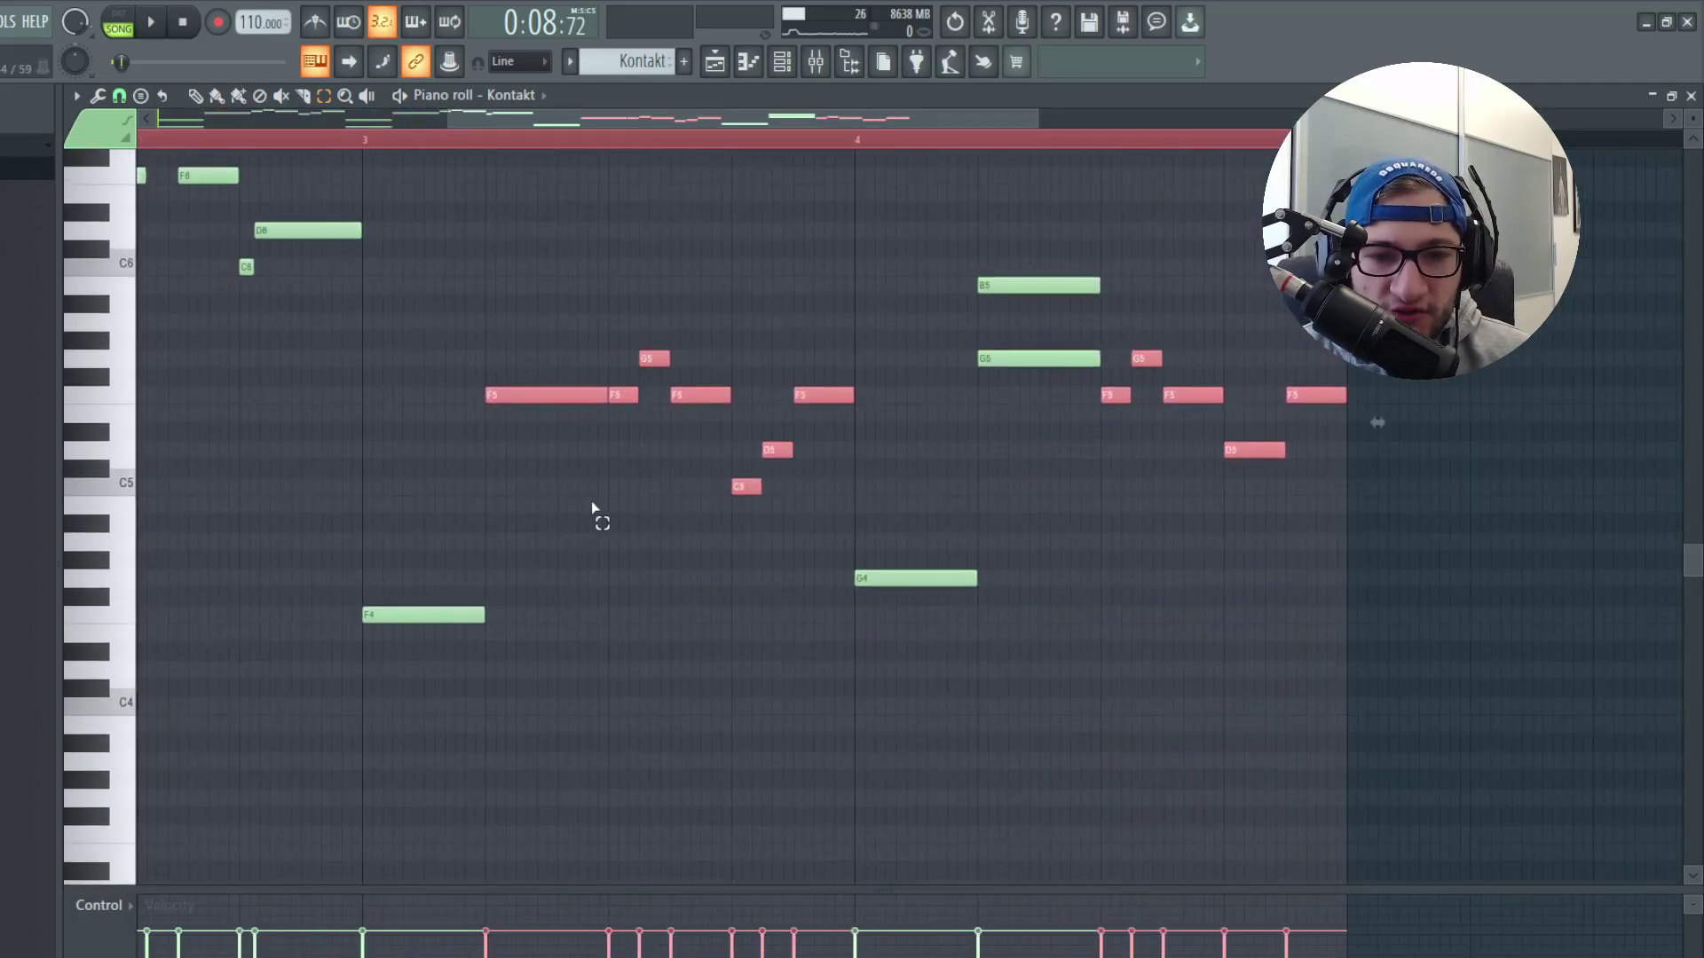
Try the selected melody notes in bars 3 and 4 a further octave lower, returning them to the fifth octave.
key("ctrl+Down")
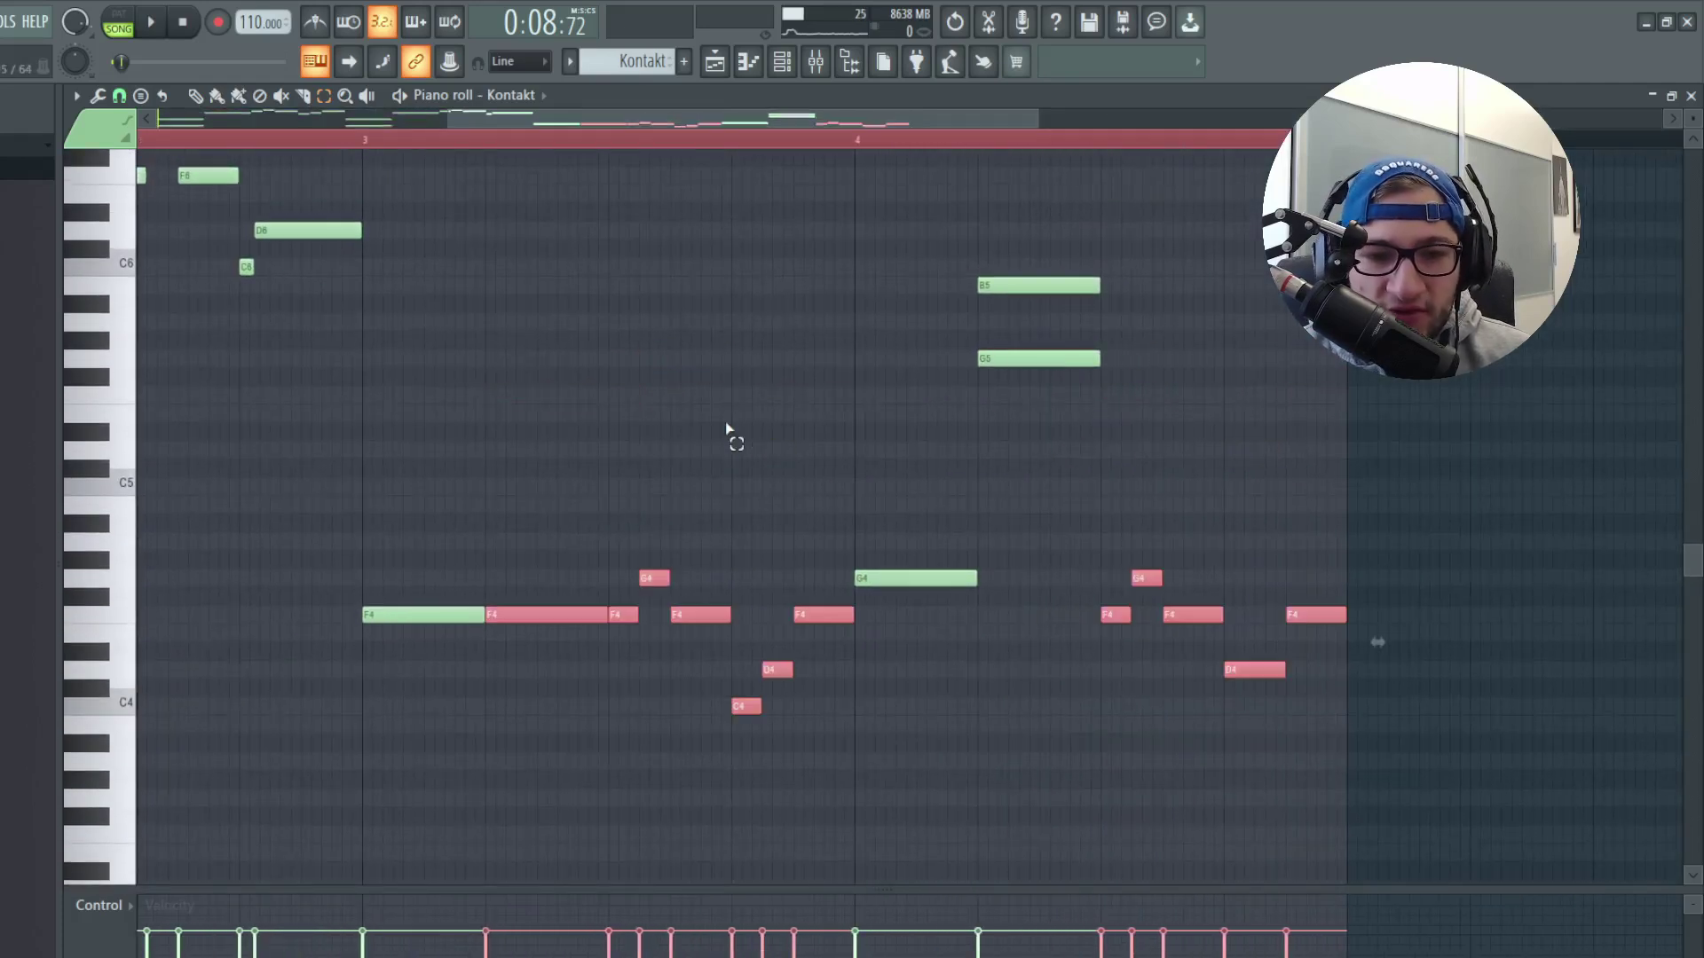
key("ctrl+Up")
scroll(666, 427, "down", 4)
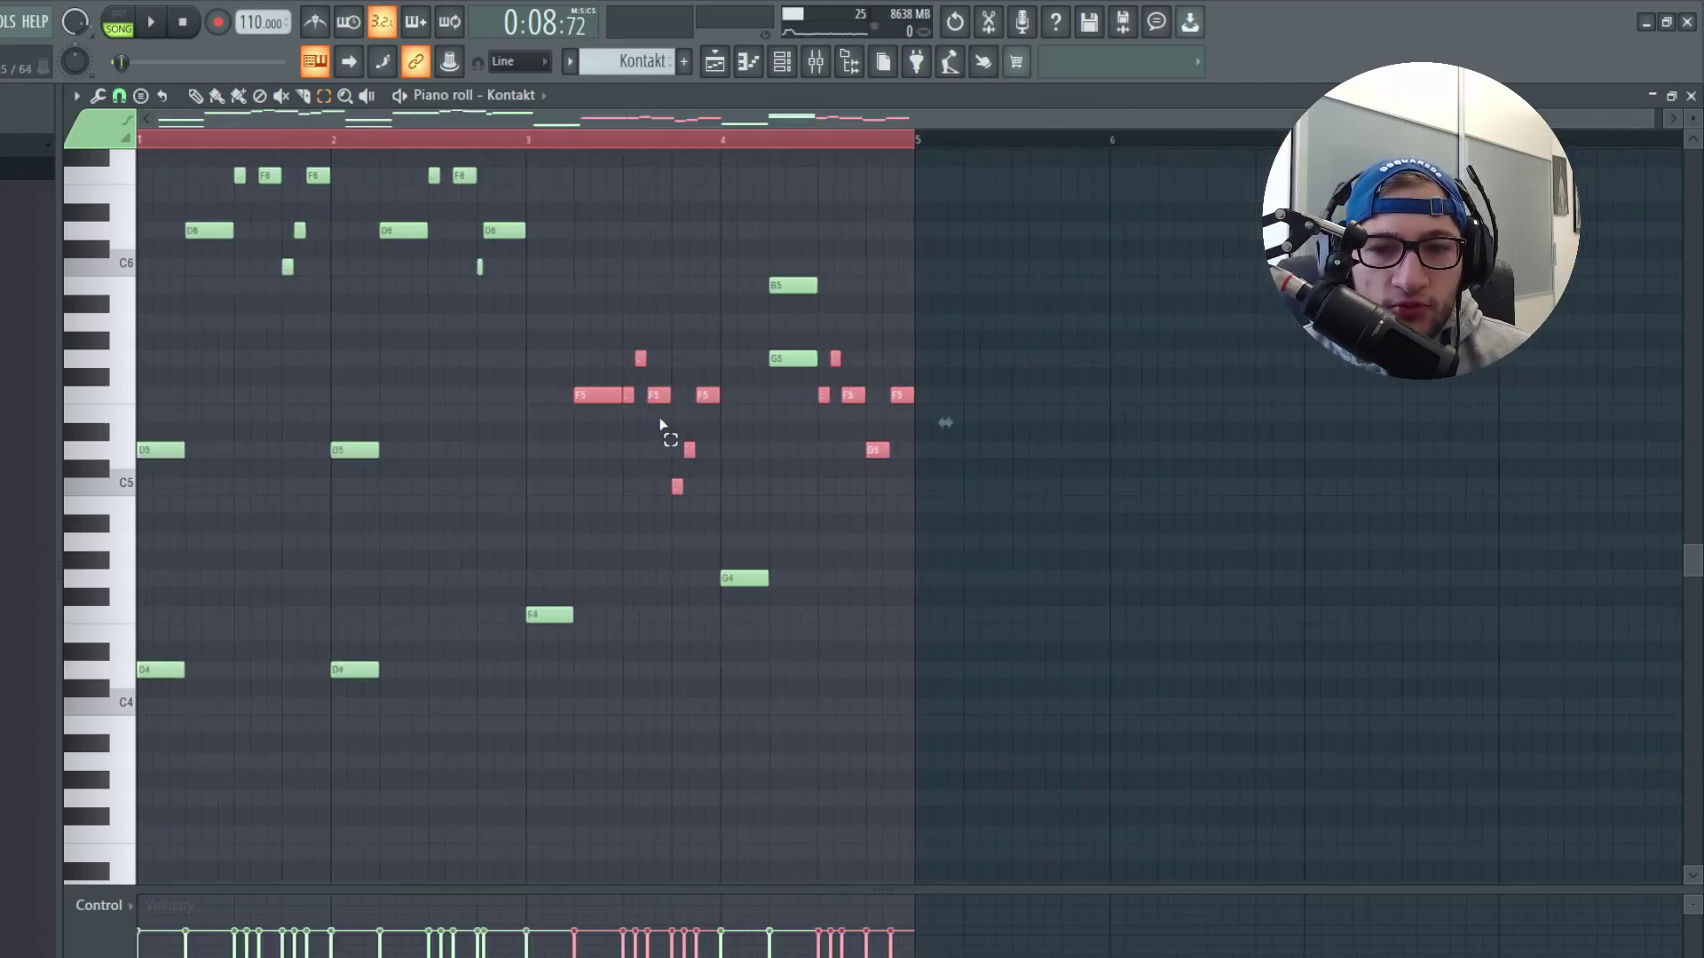
key("ctrl+Down")
scroll(845, 518, "up", 4)
key("ctrl+Up")
key("ctrl+Down")
key("ctrl+Up")
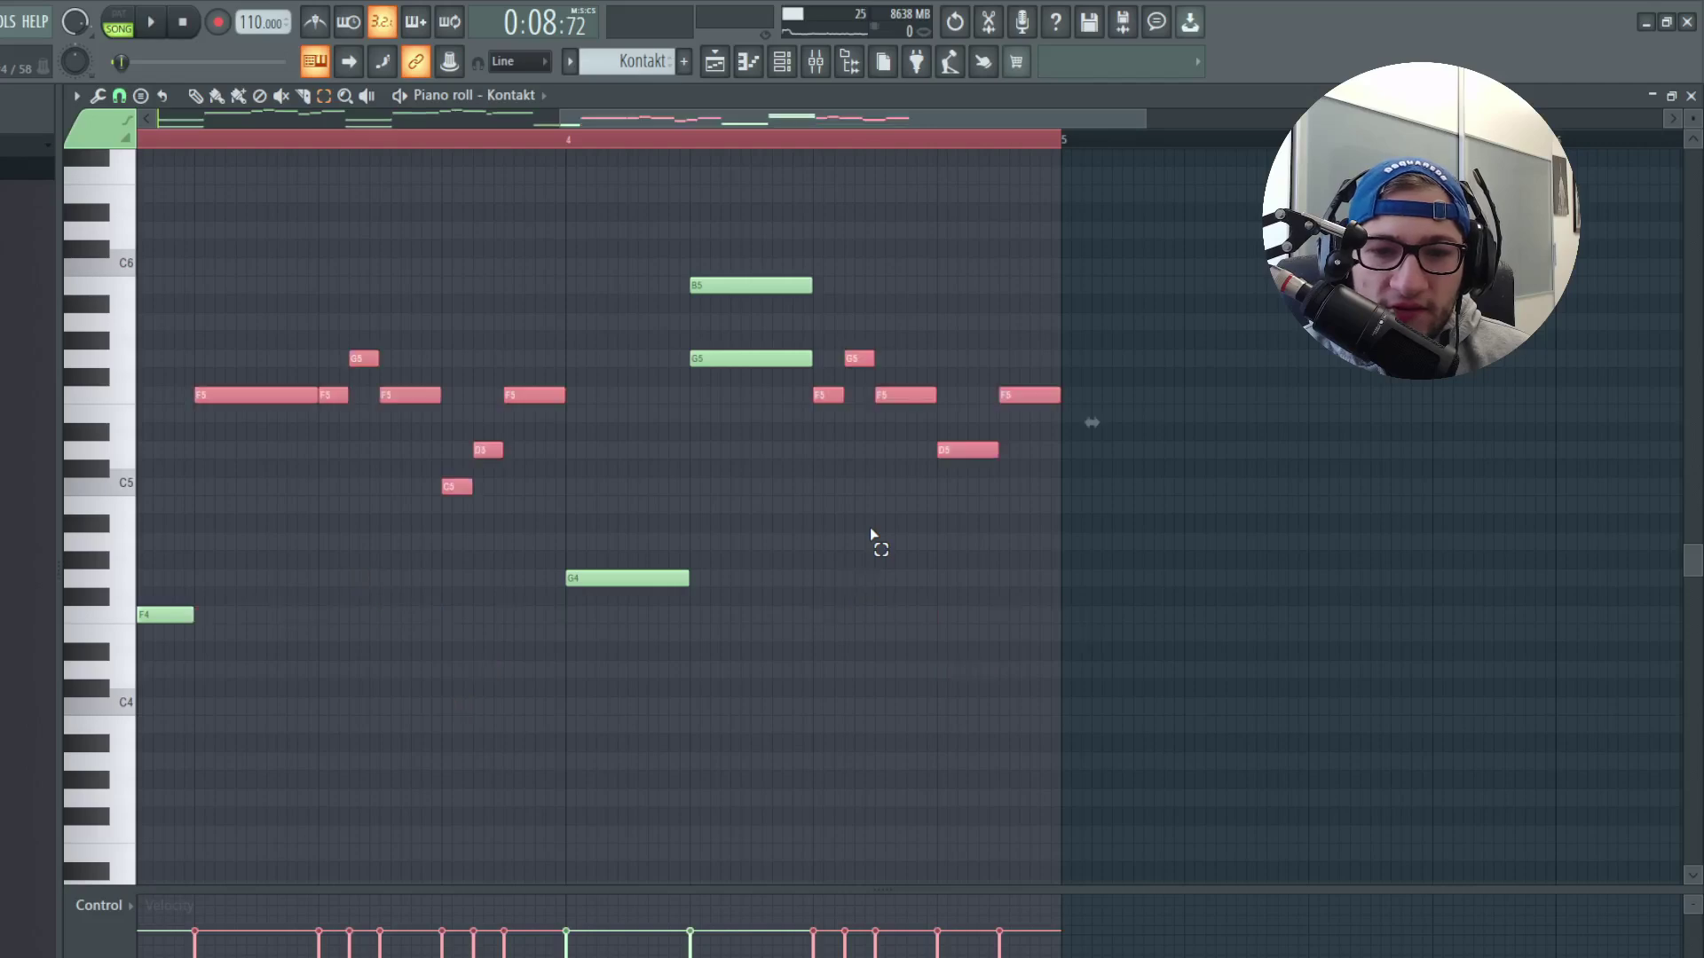
Return to the playlist, move the song position to bar 29, and open the Kontakt #2 clip on Track 2 in the piano roll.
key("F5")
left_click(735, 141)
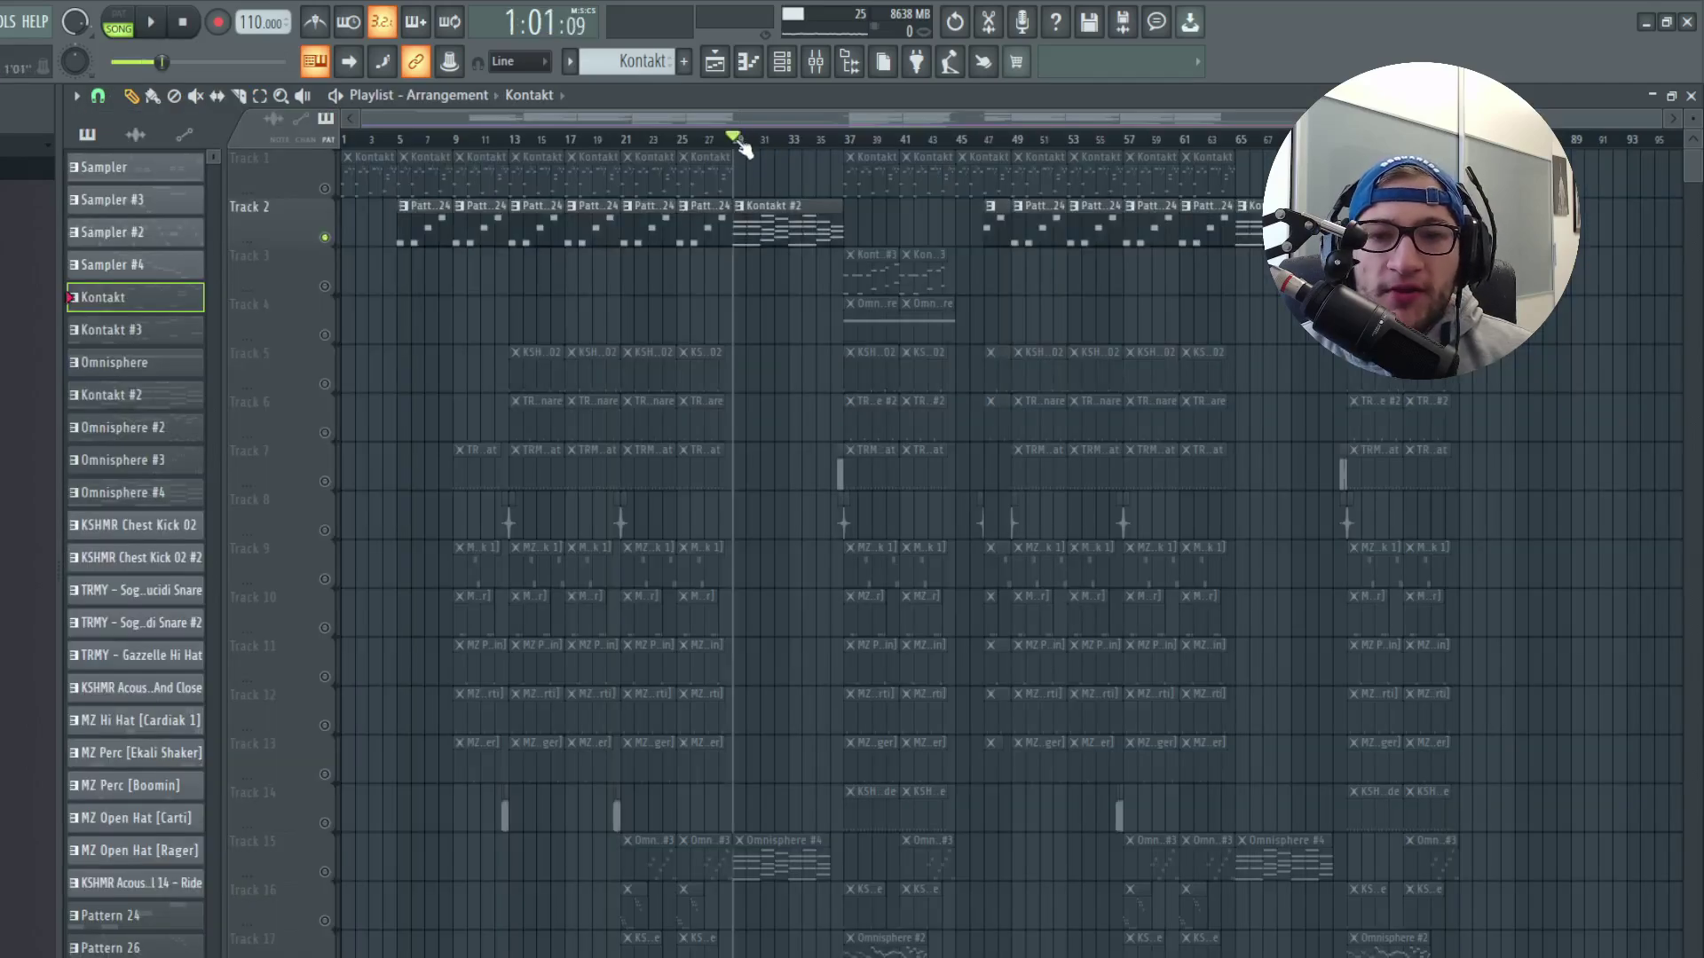
double_click(772, 228)
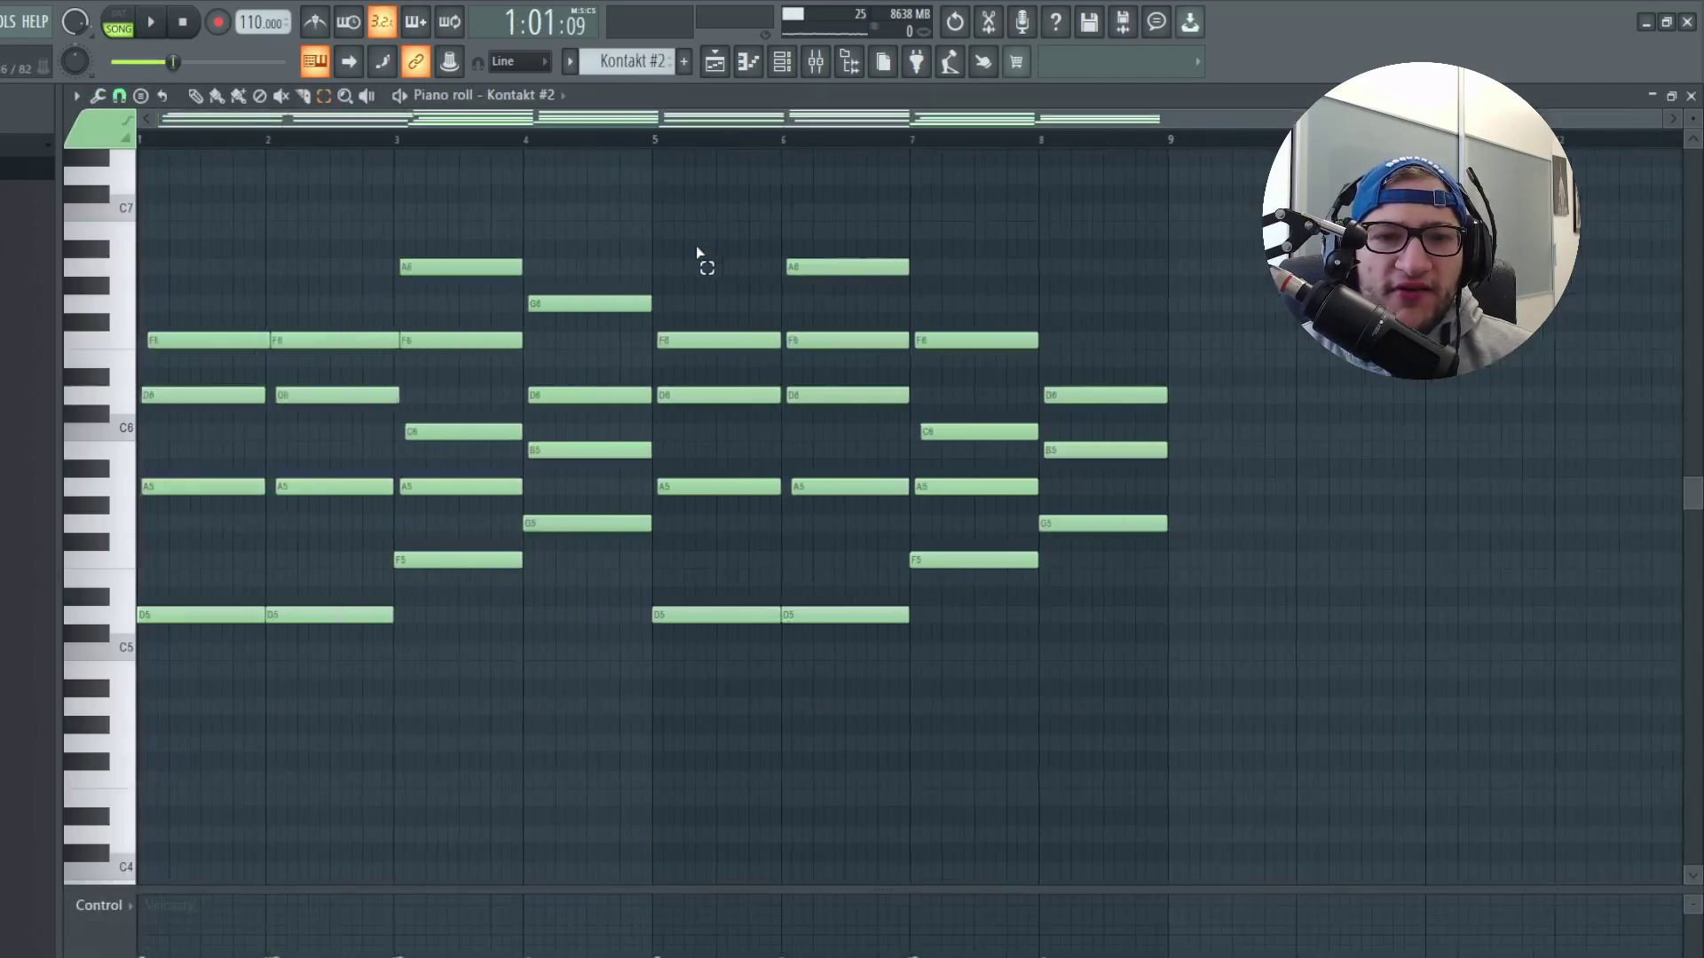
Play the Kontakt #2 chords briefly and open the Kontakt #2 instrument to view its Electric Mint (Melody) guitar and sound preset.
left_click(782, 61)
key("space")
key("space")
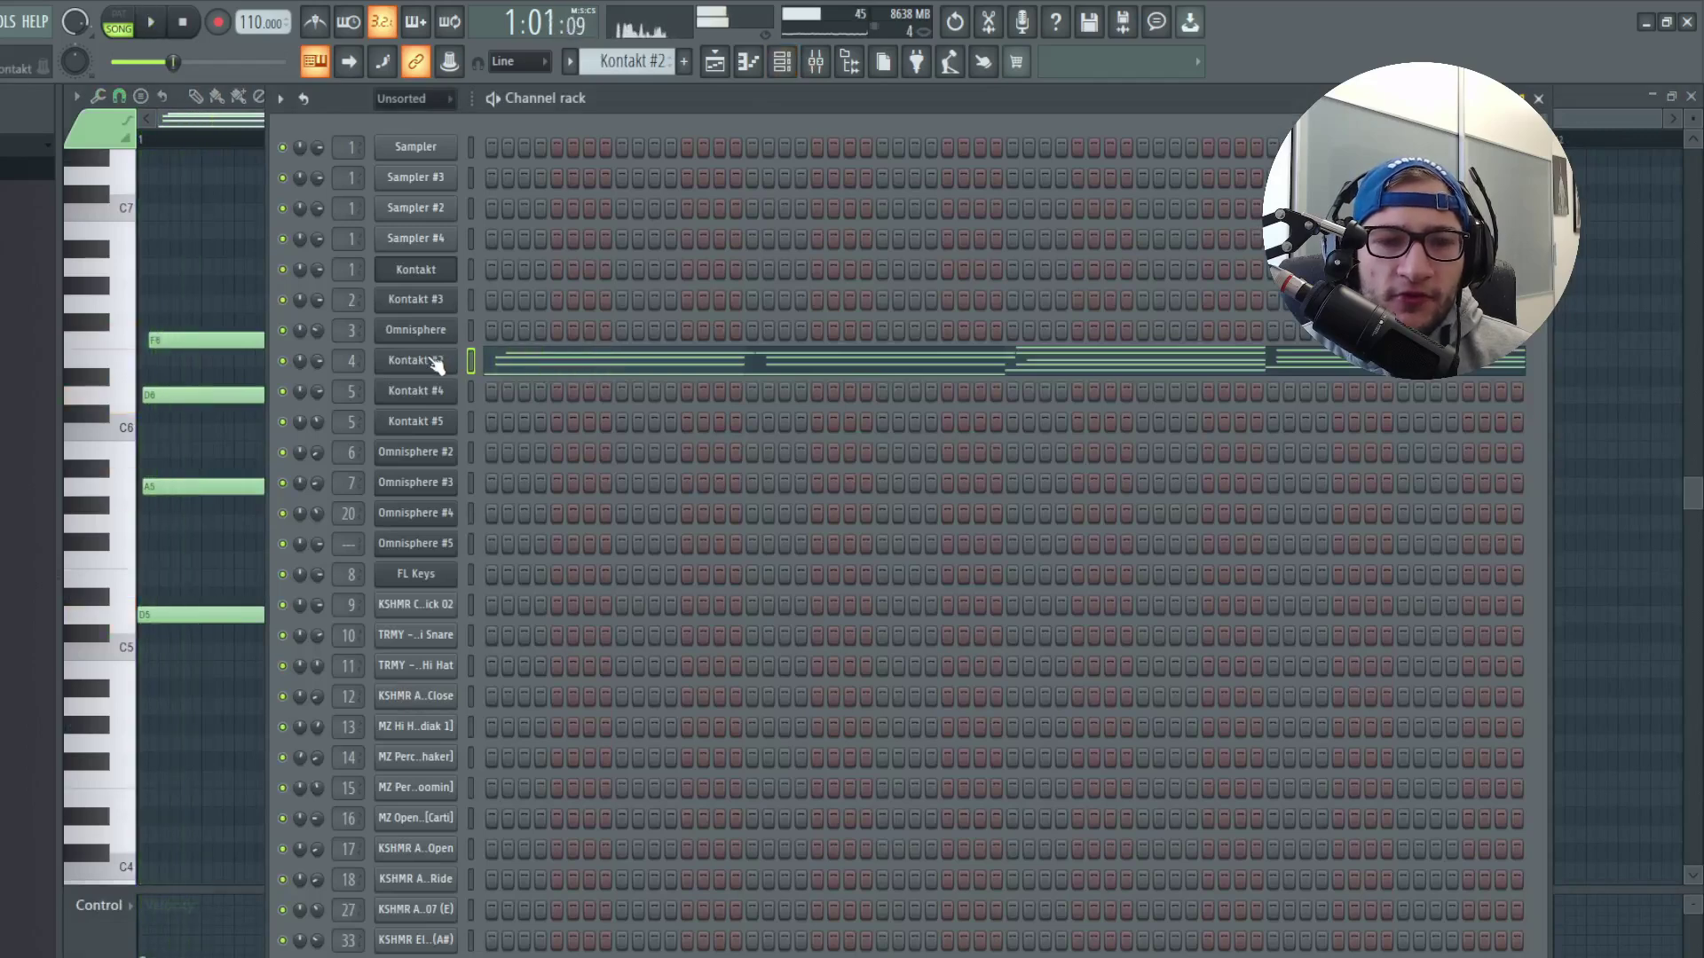
left_click(426, 360)
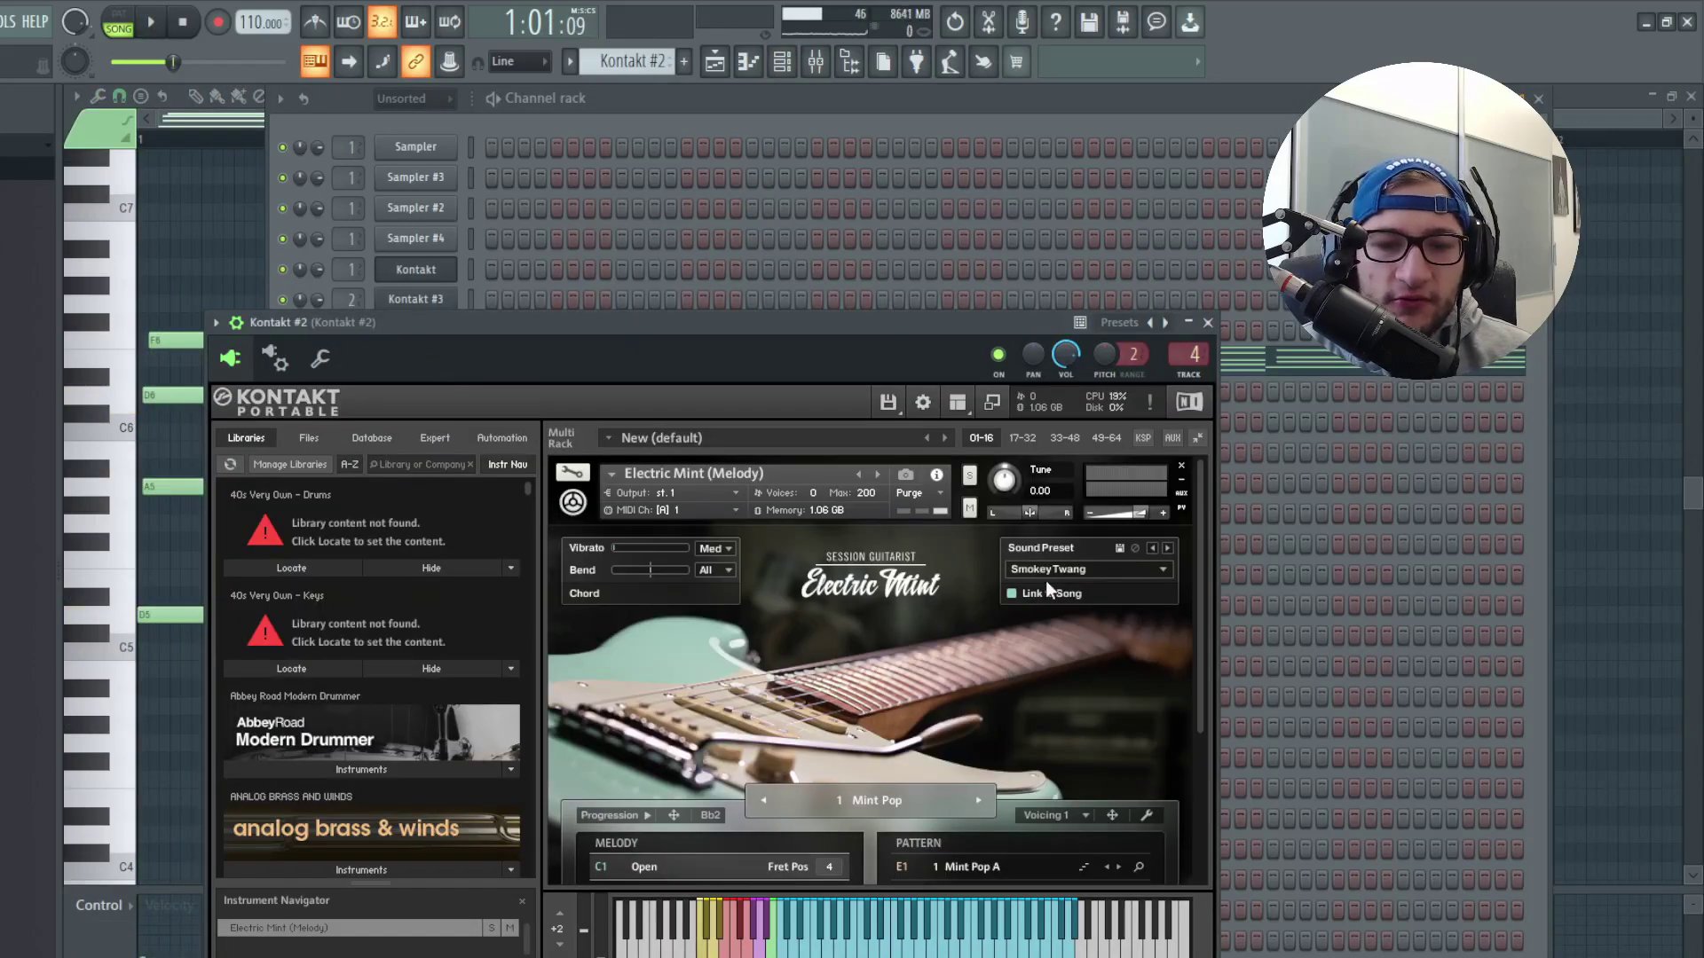
Leave the Kontakt #2 instrument and reopen its Track 2 clip from the playlist in the piano roll.
left_click(237, 142)
left_click(714, 63)
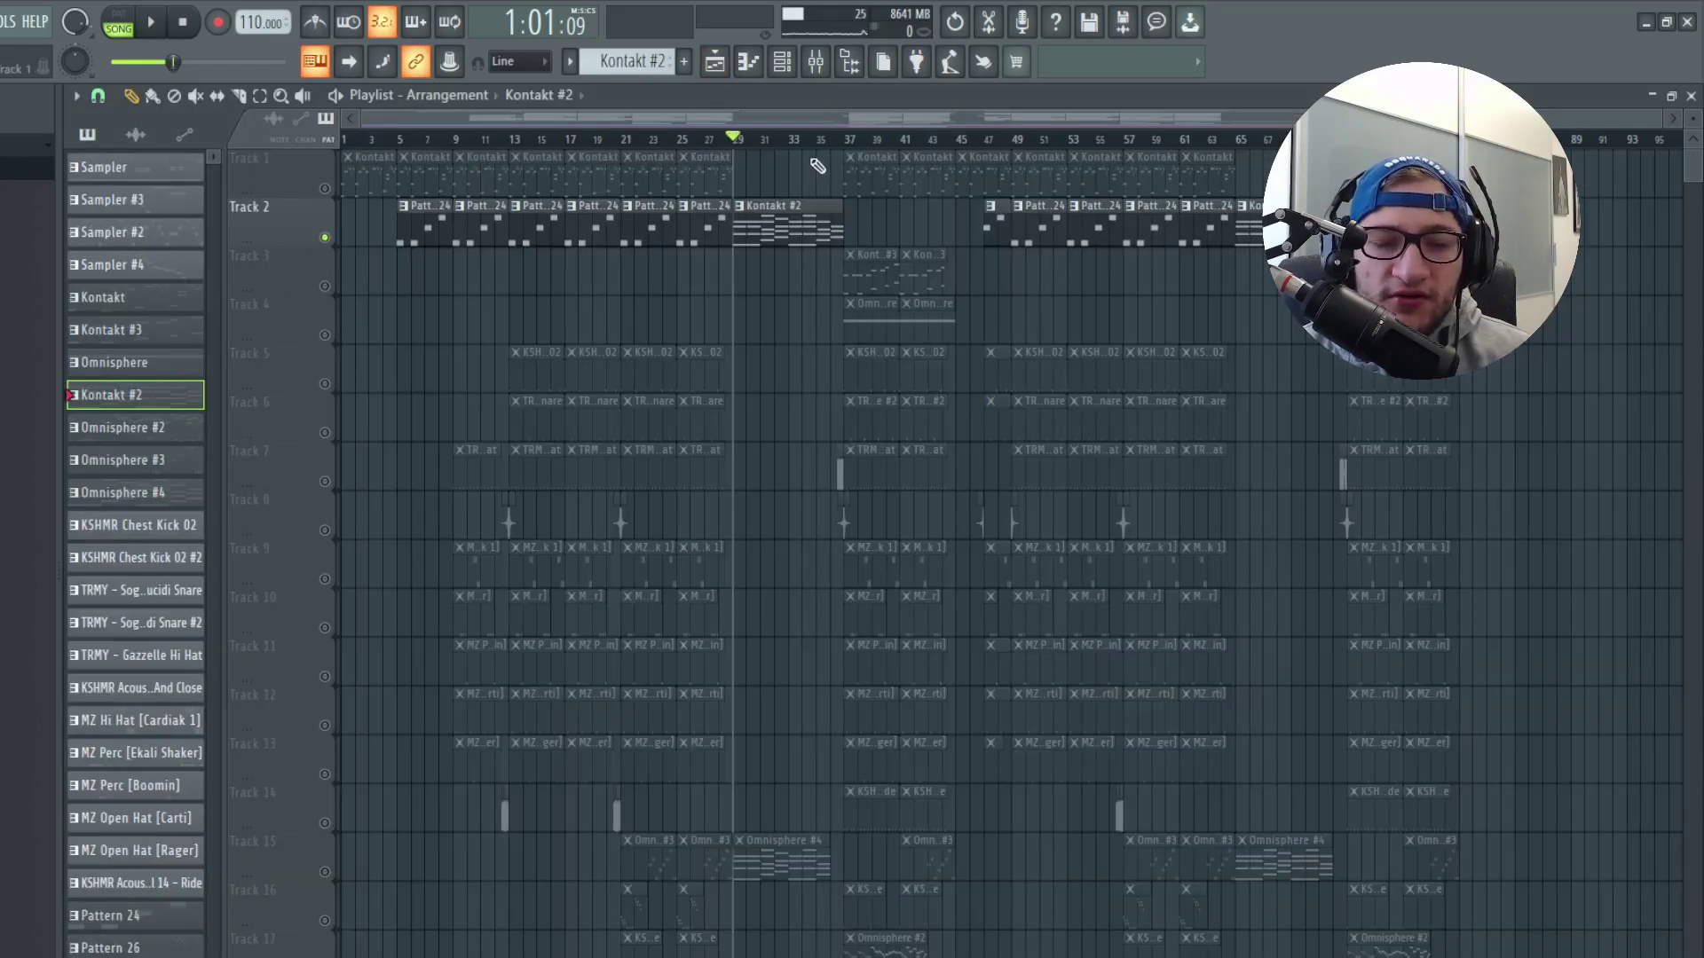
double_click(760, 210)
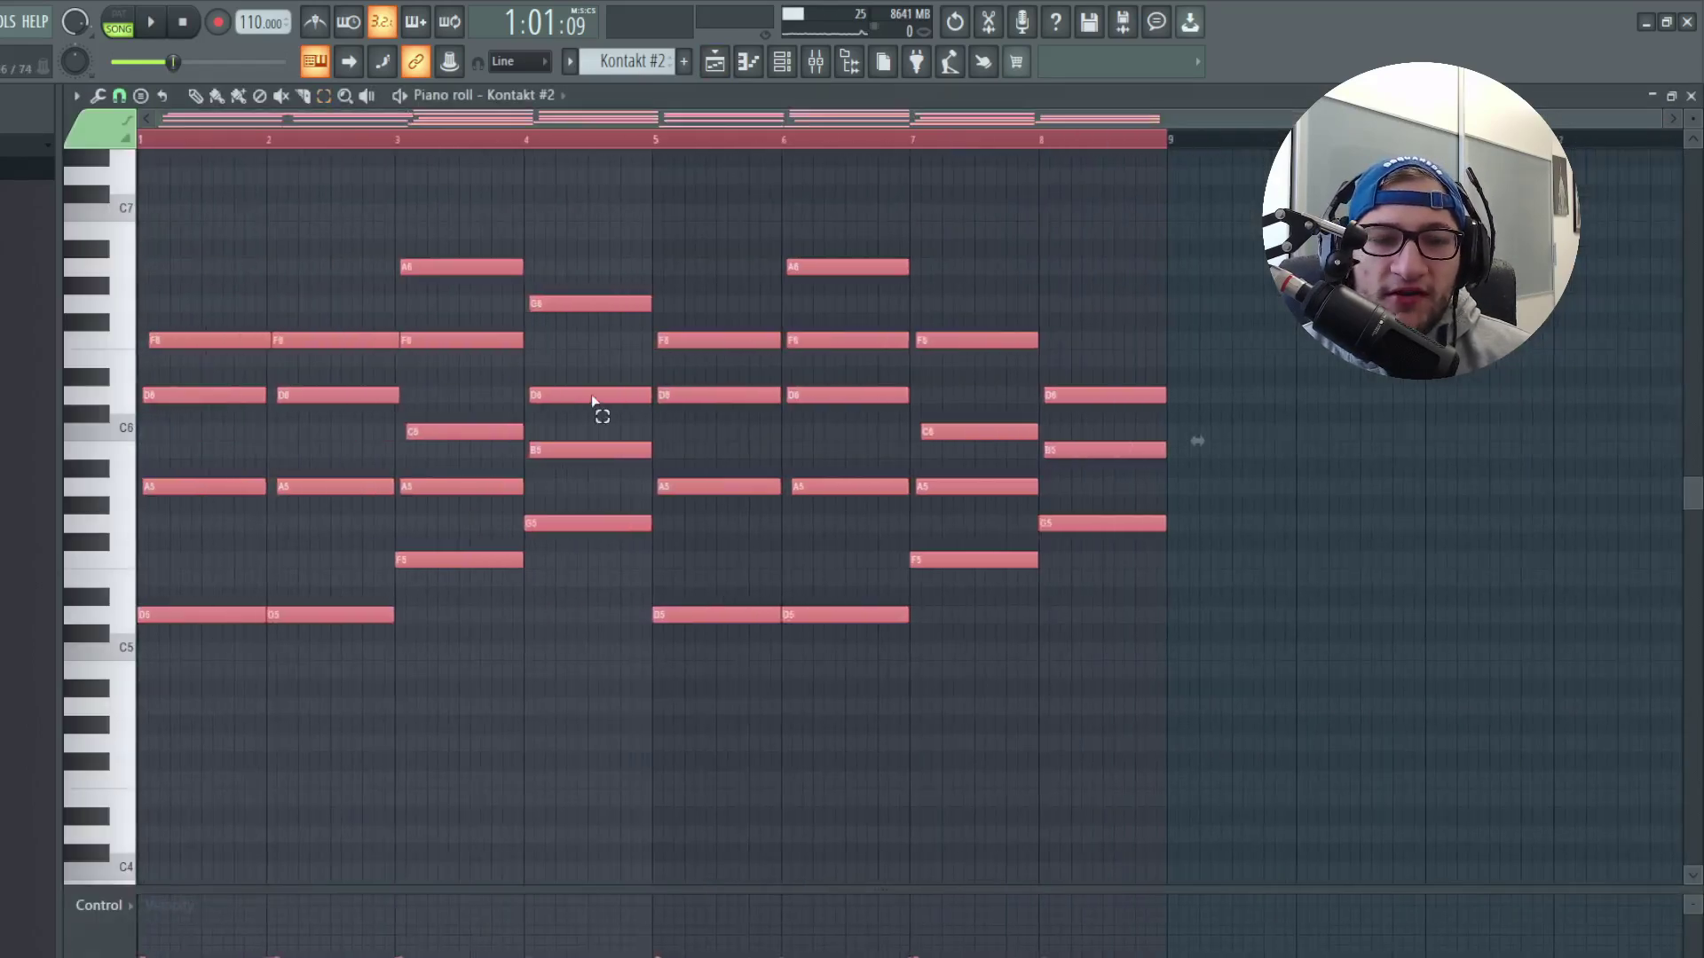
Look over the arrangement around bar 21 in the playlist and go back to the Kontakt #2 notes.
left_click(716, 62)
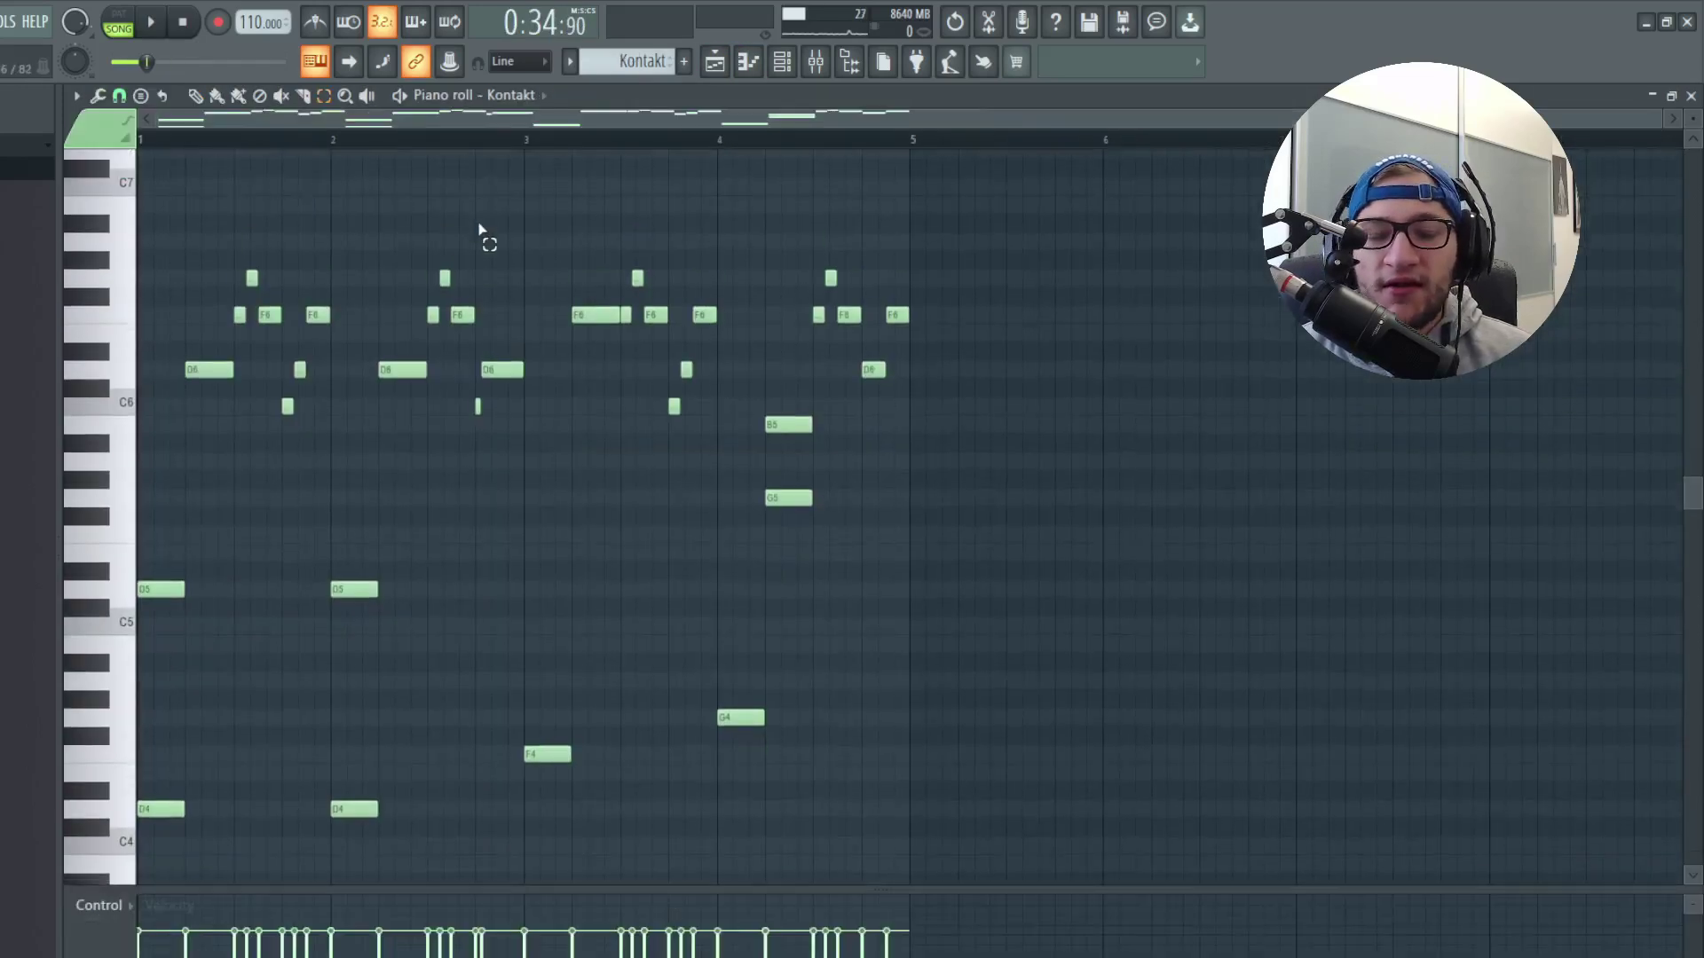
scroll(480, 243, "up", 1)
left_click_drag(954, 568, 897, 580)
left_click(722, 75)
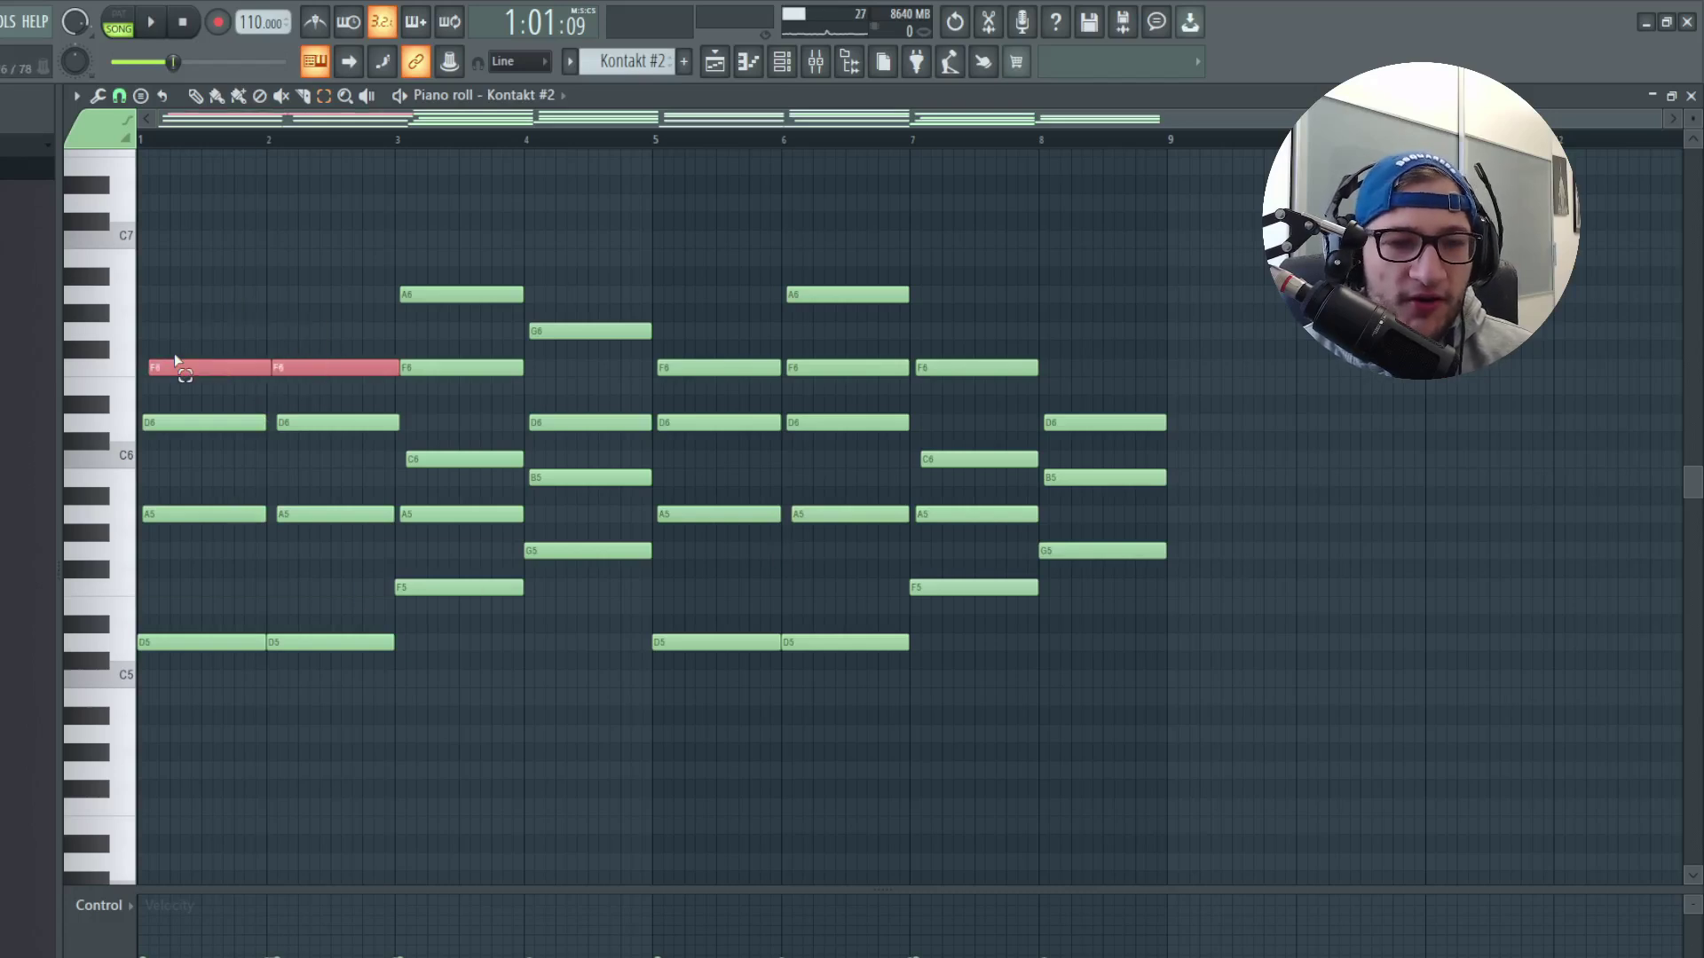
Highlight the F6 notes in the first two bars, clear the selection, and play the chord progression.
left_click_drag(411, 267, 139, 353)
left_click_drag(201, 342, 312, 396)
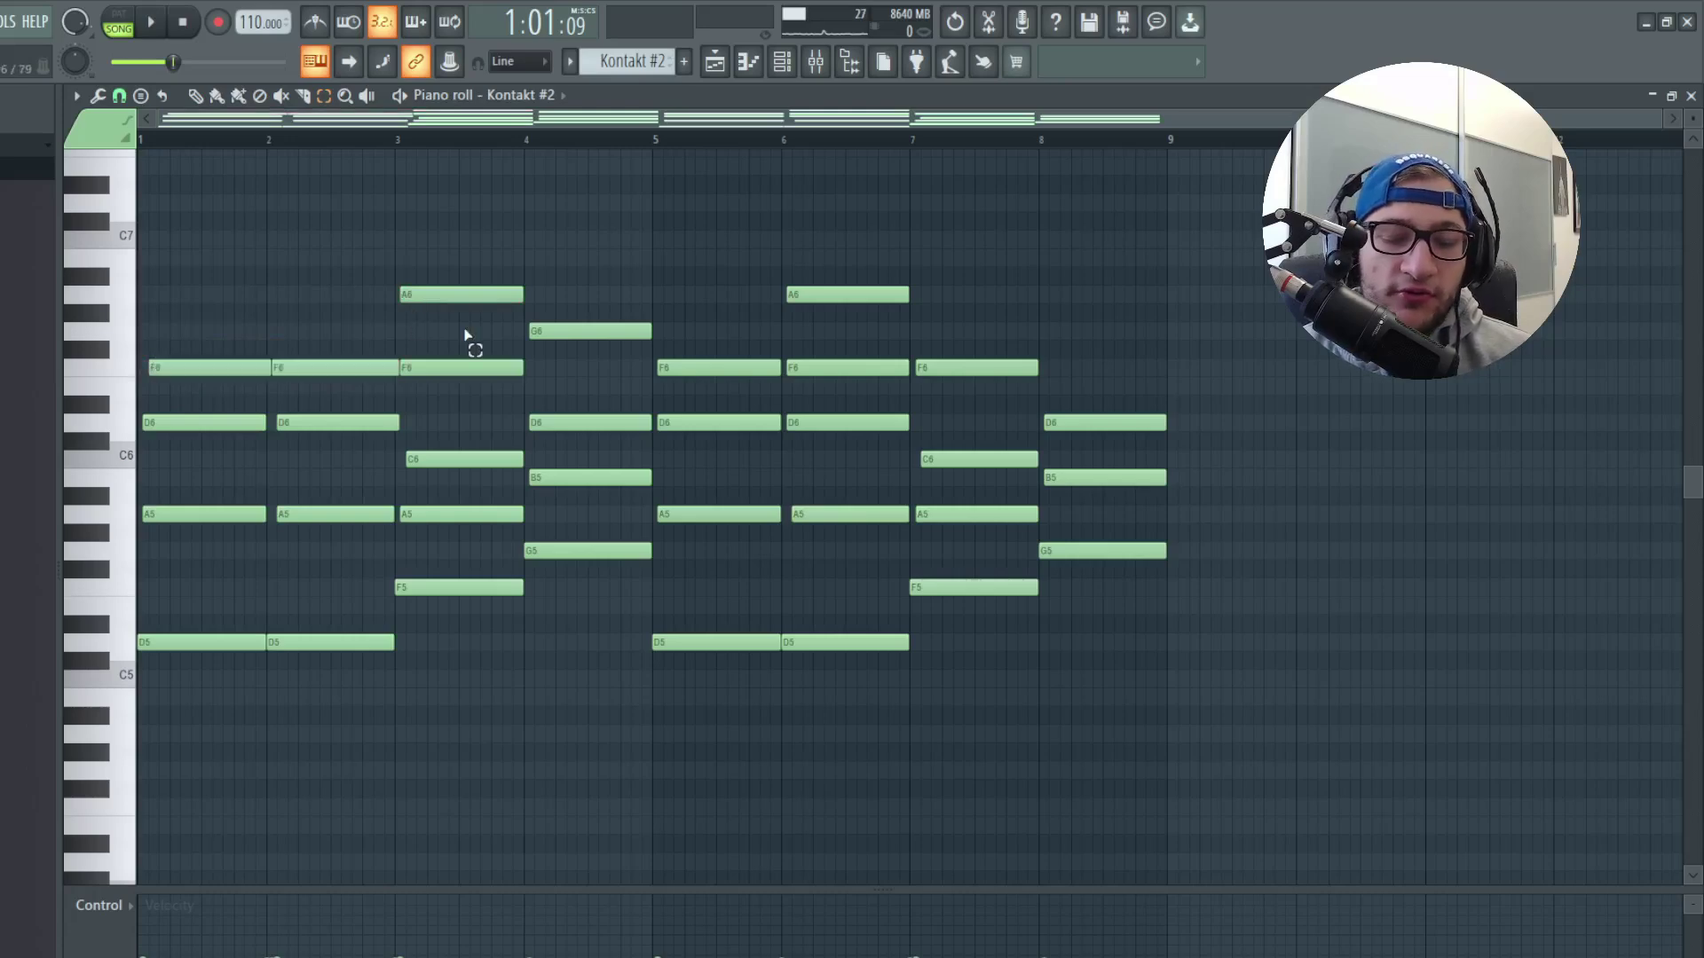
key("space")
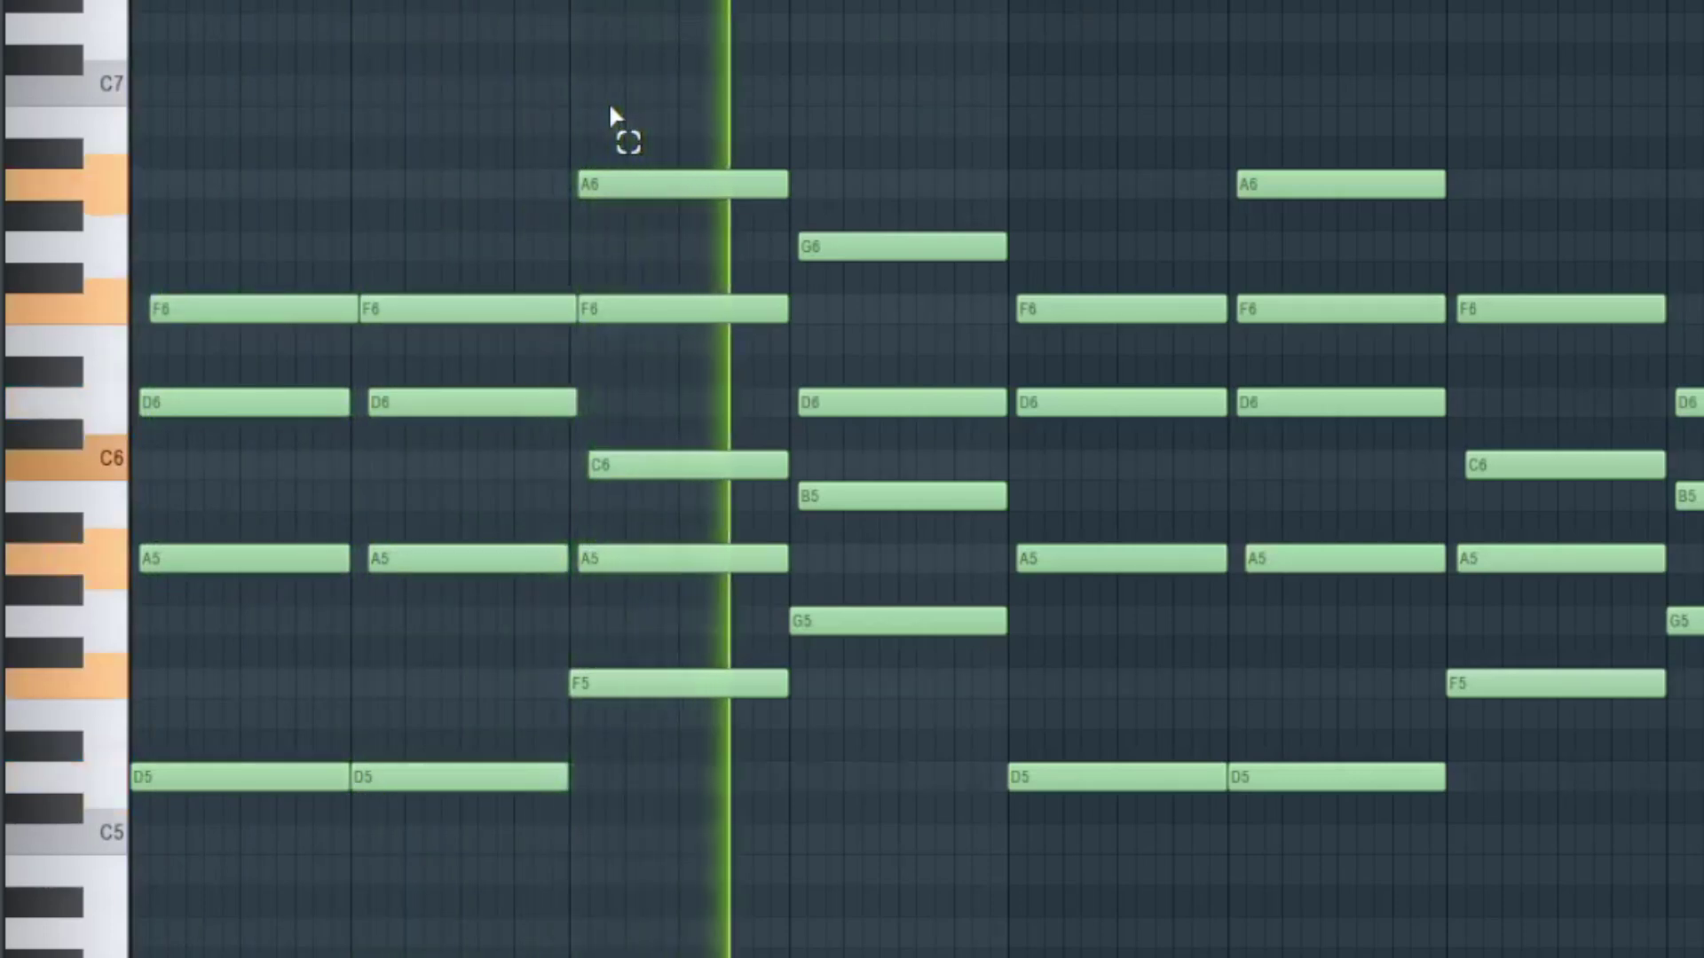
Highlight the bar 4 chord and its B5 note for examination, and clear the selection.
left_click_drag(920, 205, 966, 522)
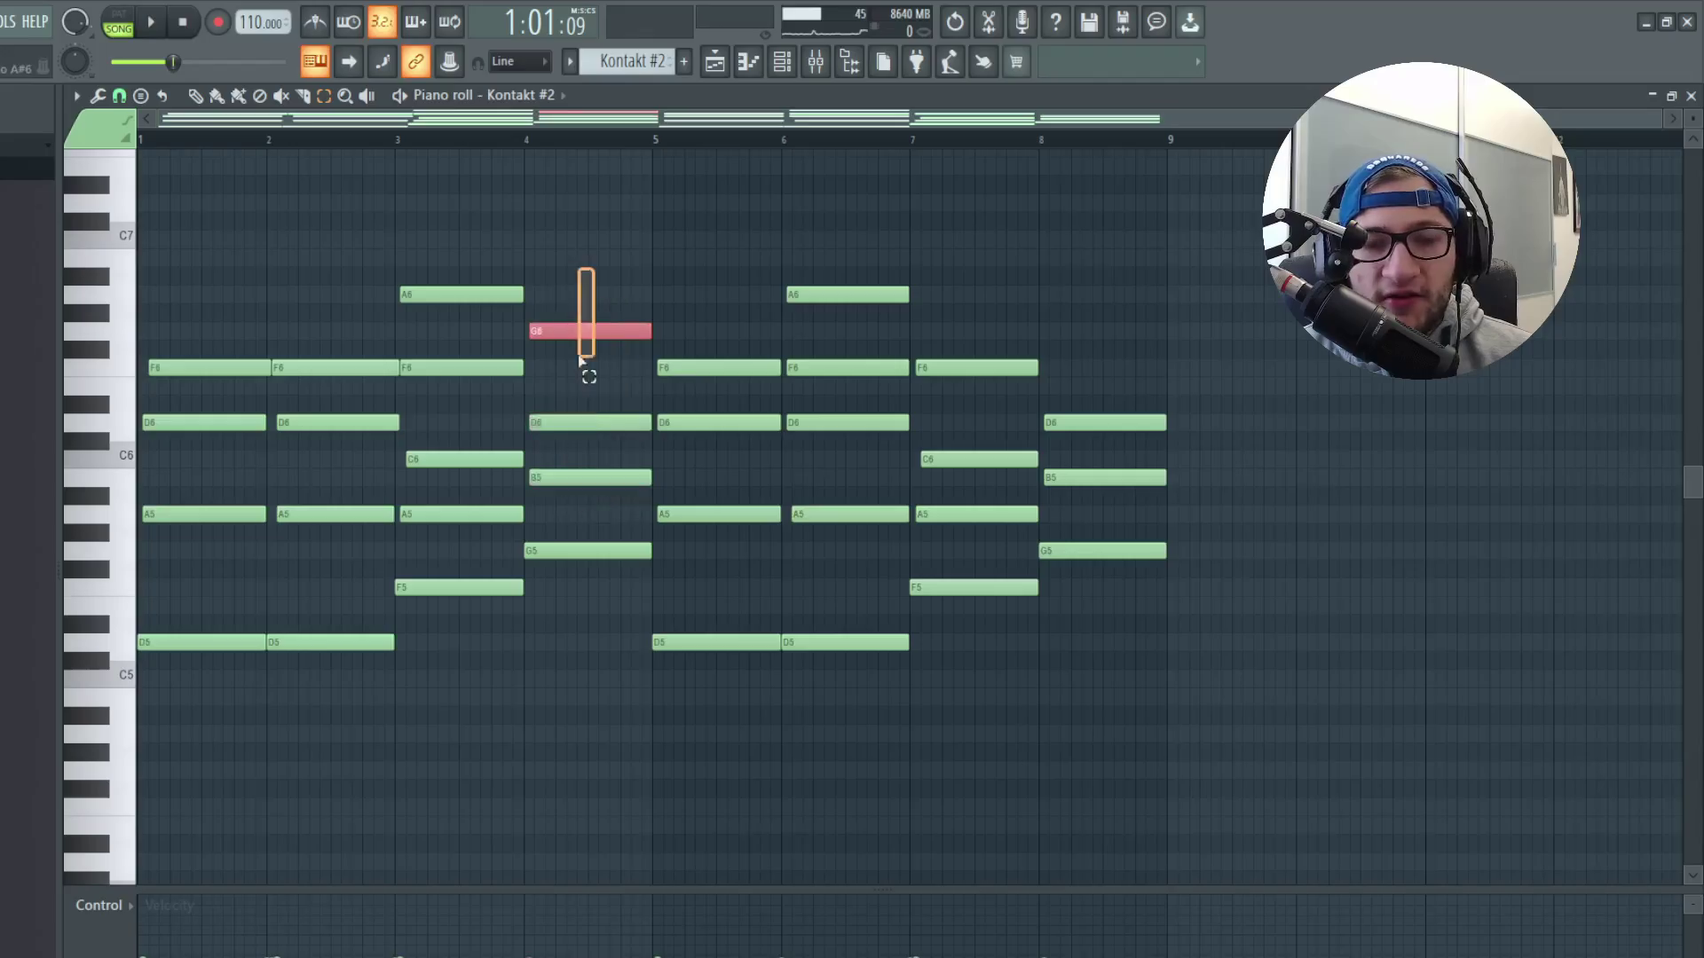
left_click_drag(578, 360, 572, 452)
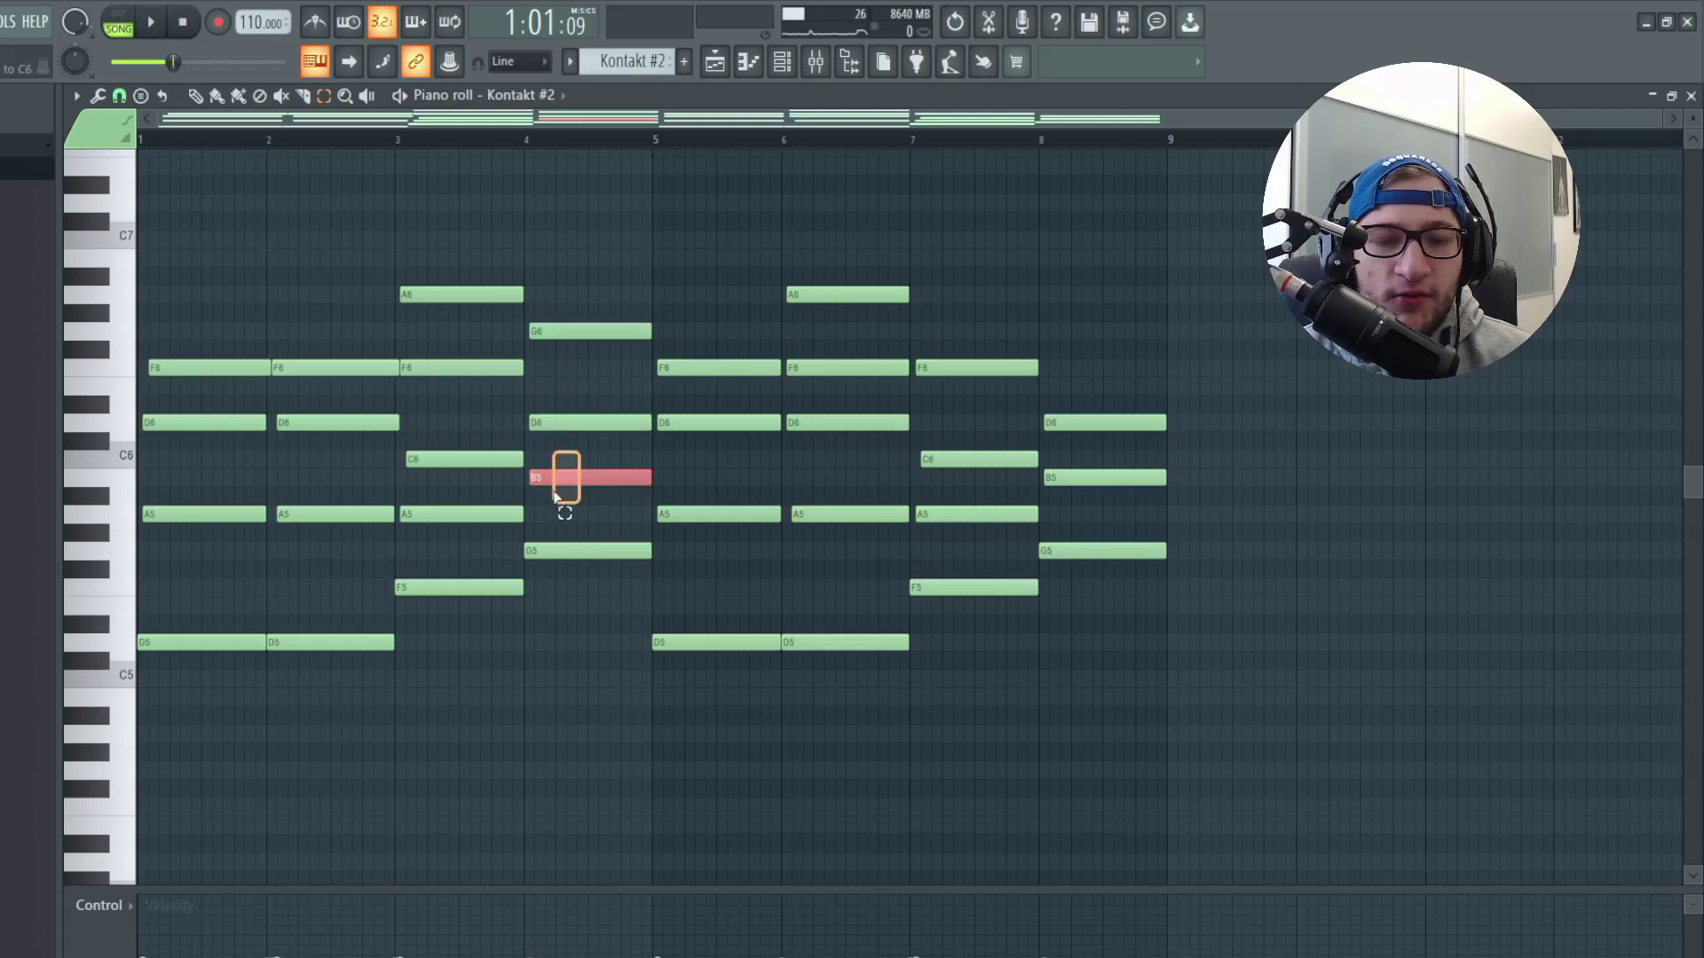
left_click_drag(581, 305, 571, 708)
left_click(497, 670)
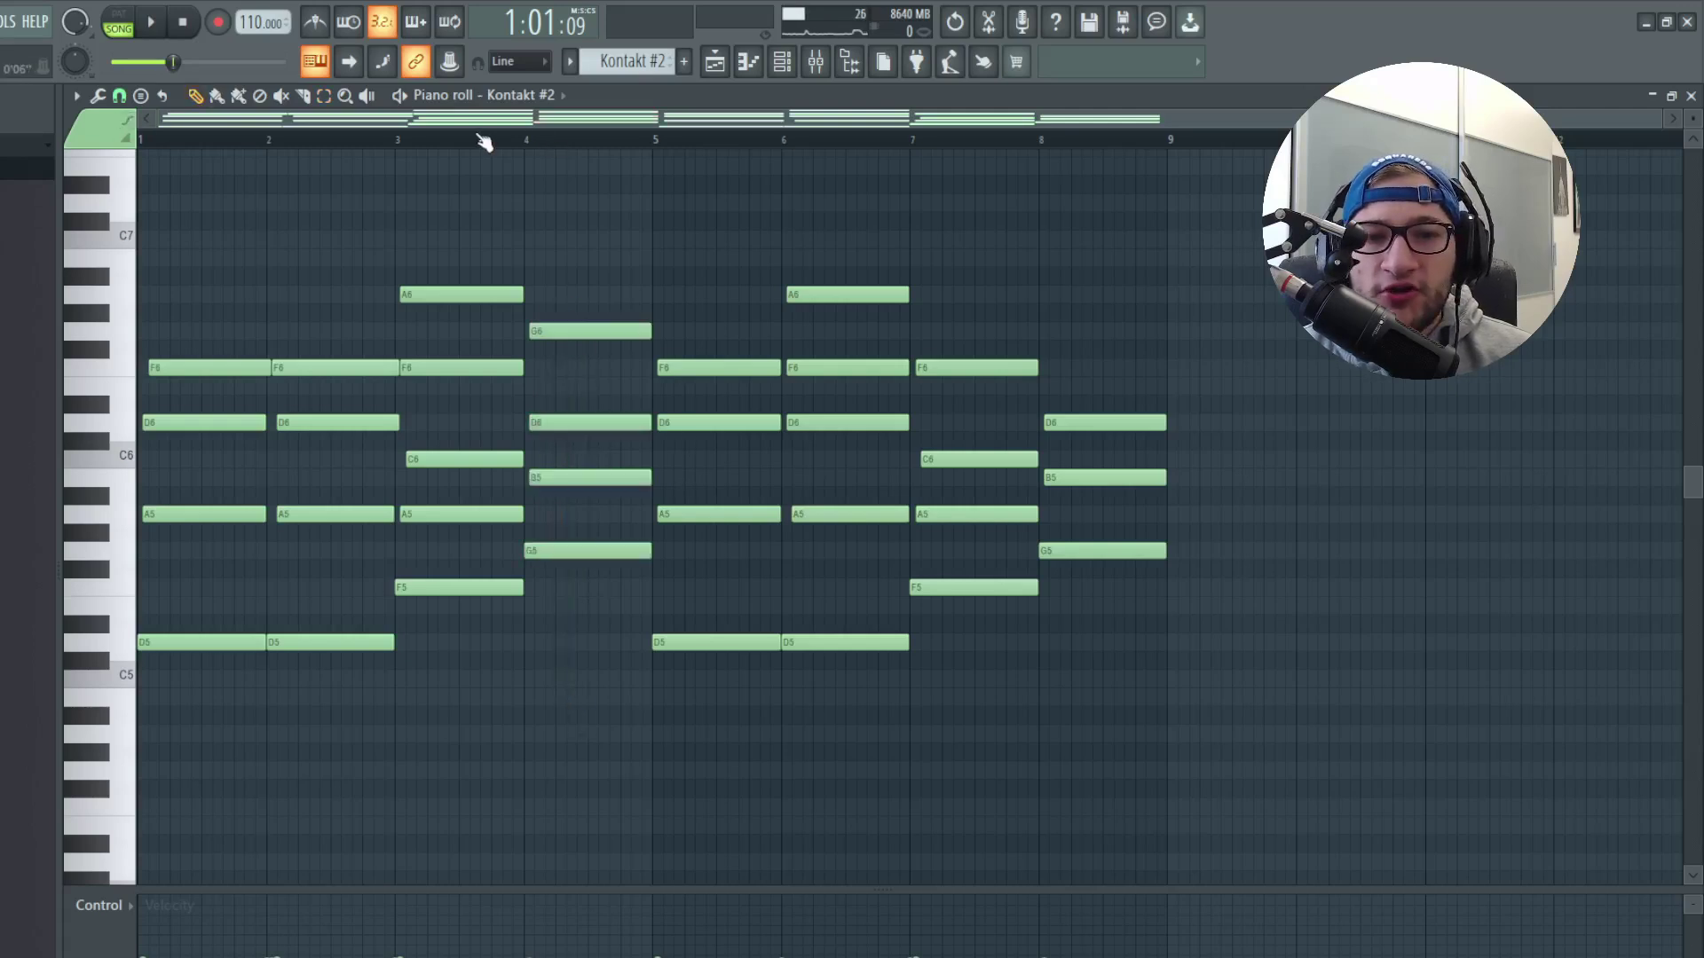
Compare playback of the bar 4 chord with its B5 note lowered to A#5, and restore the note to B5.
key("space")
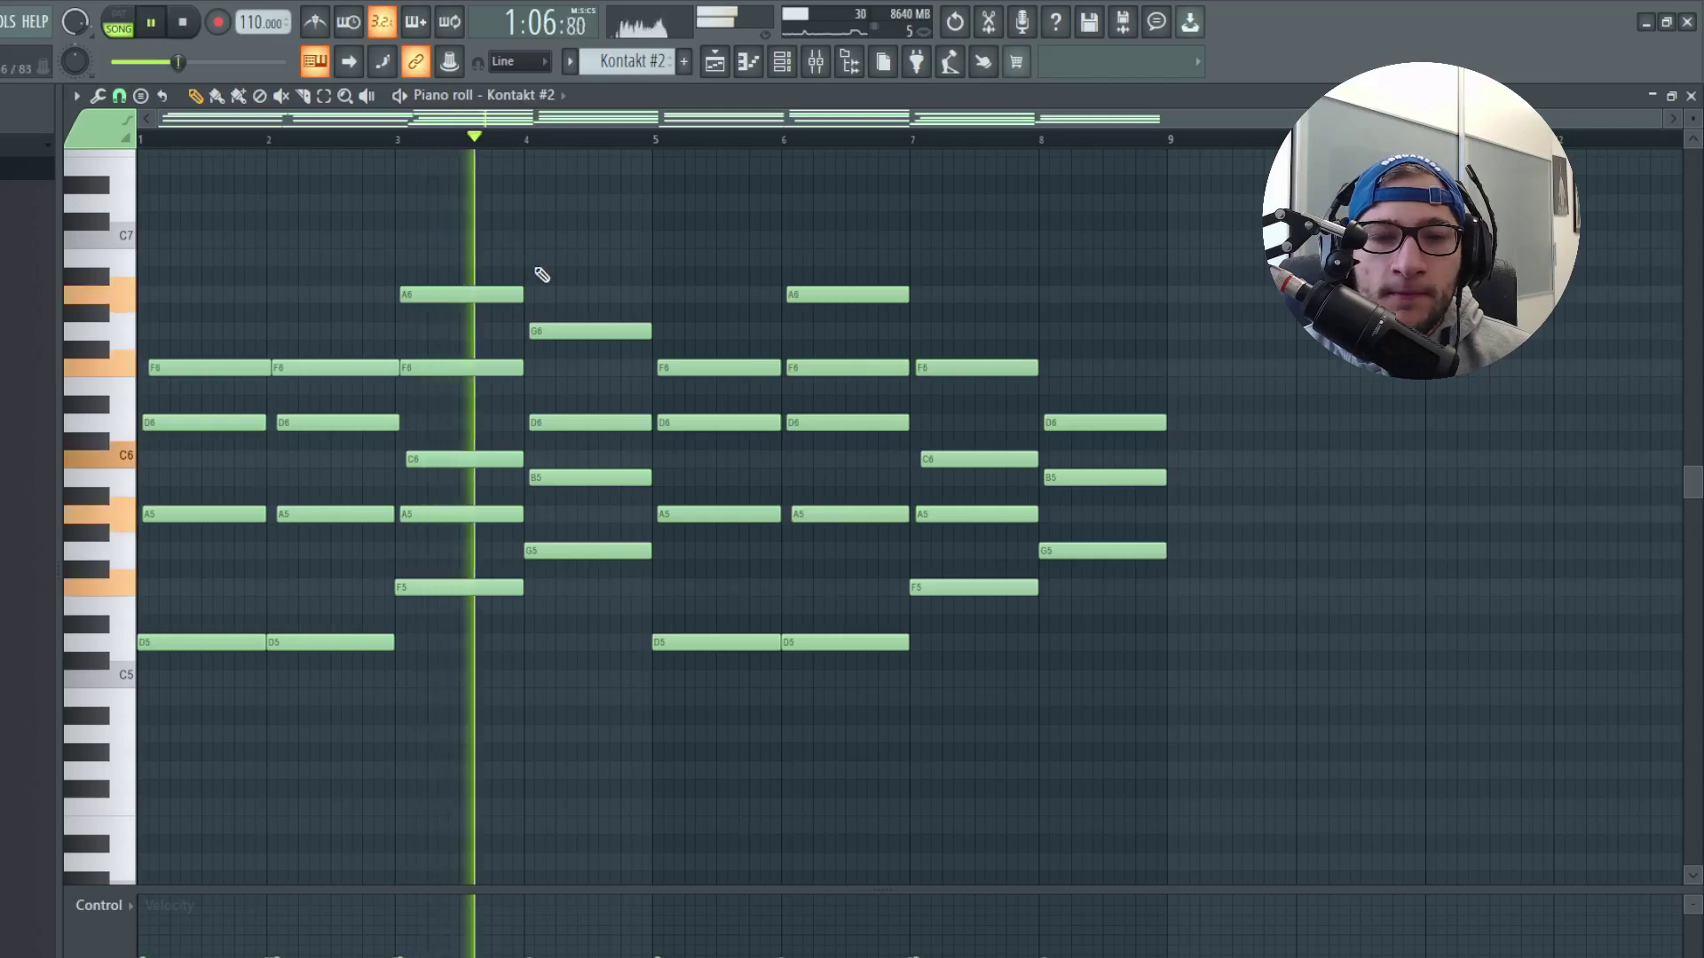
key("space")
left_click(568, 478)
key("space")
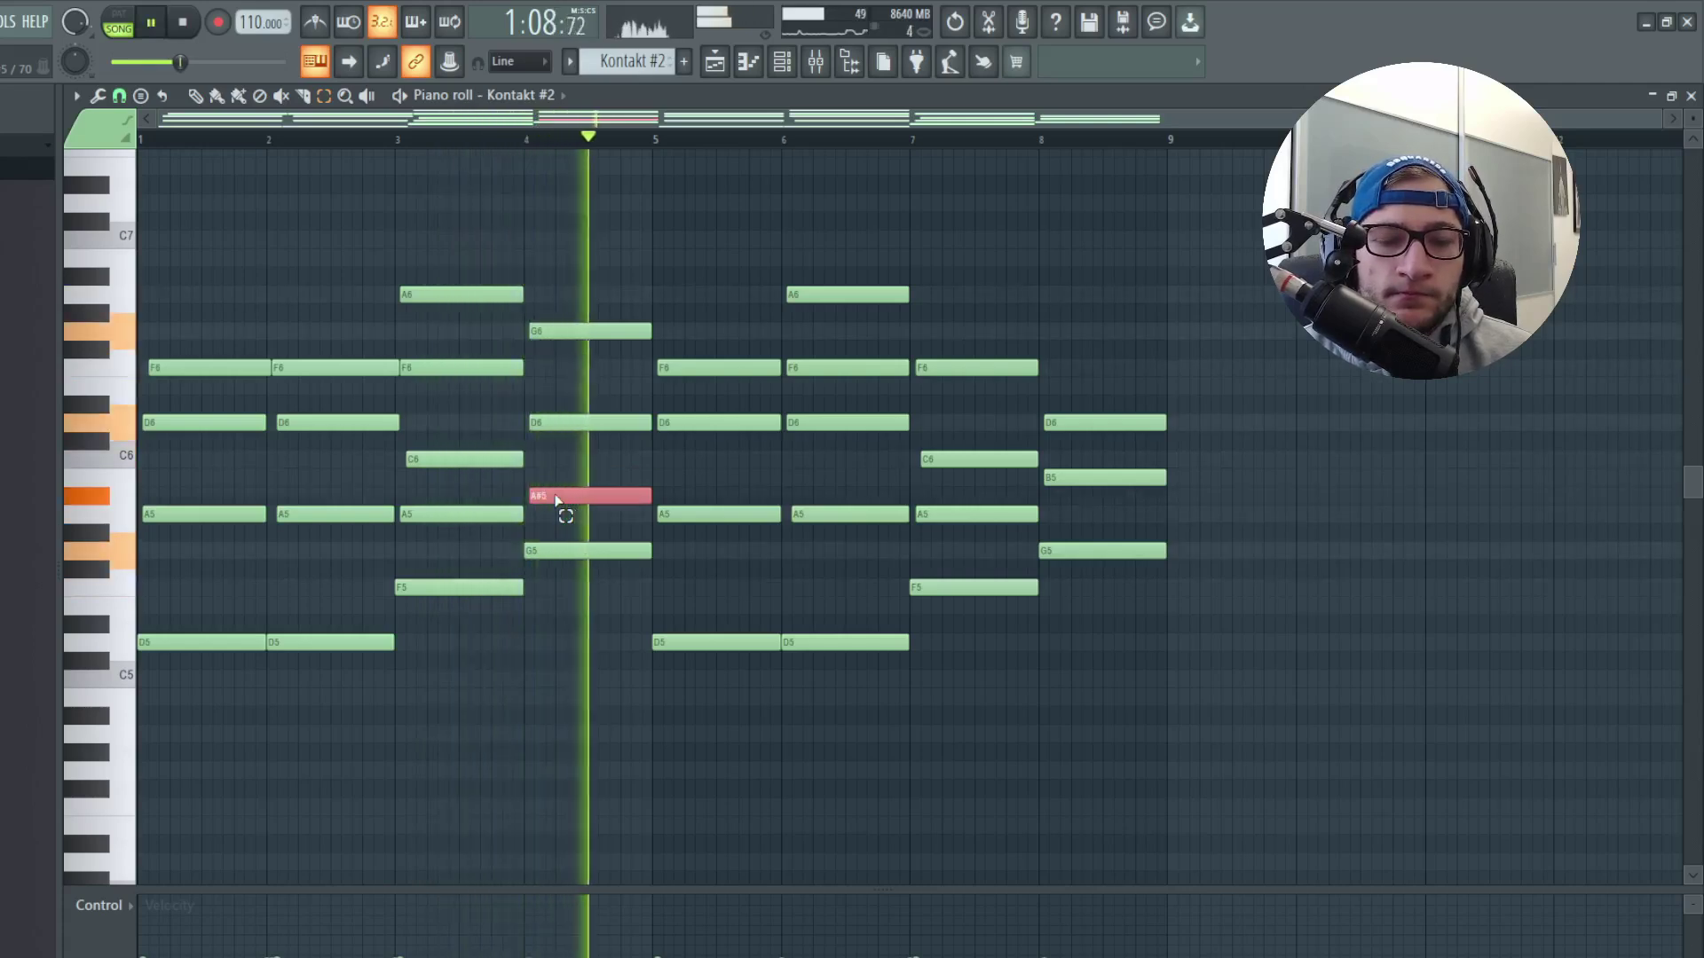
key("shift+Up")
key("space")
Play the playlist from bar 21 with Track 16's Pattern 26 soloed, and unmute Track 15 during playback.
key("F5")
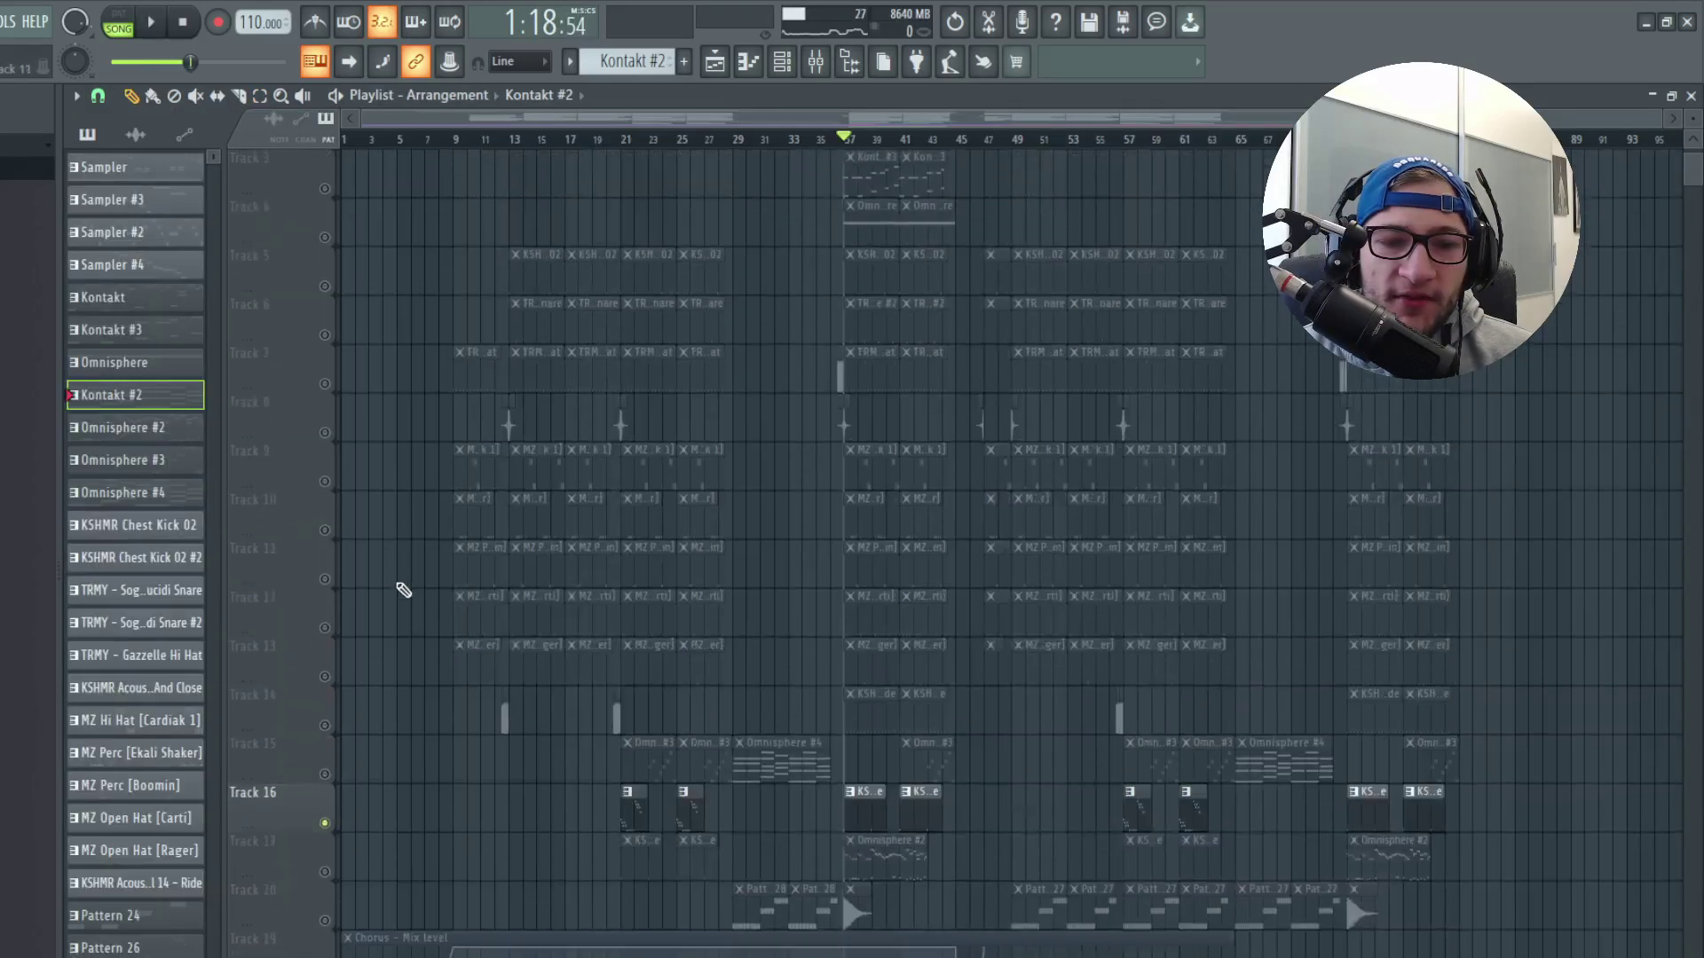
scroll(646, 567, "up", 5, "ctrl")
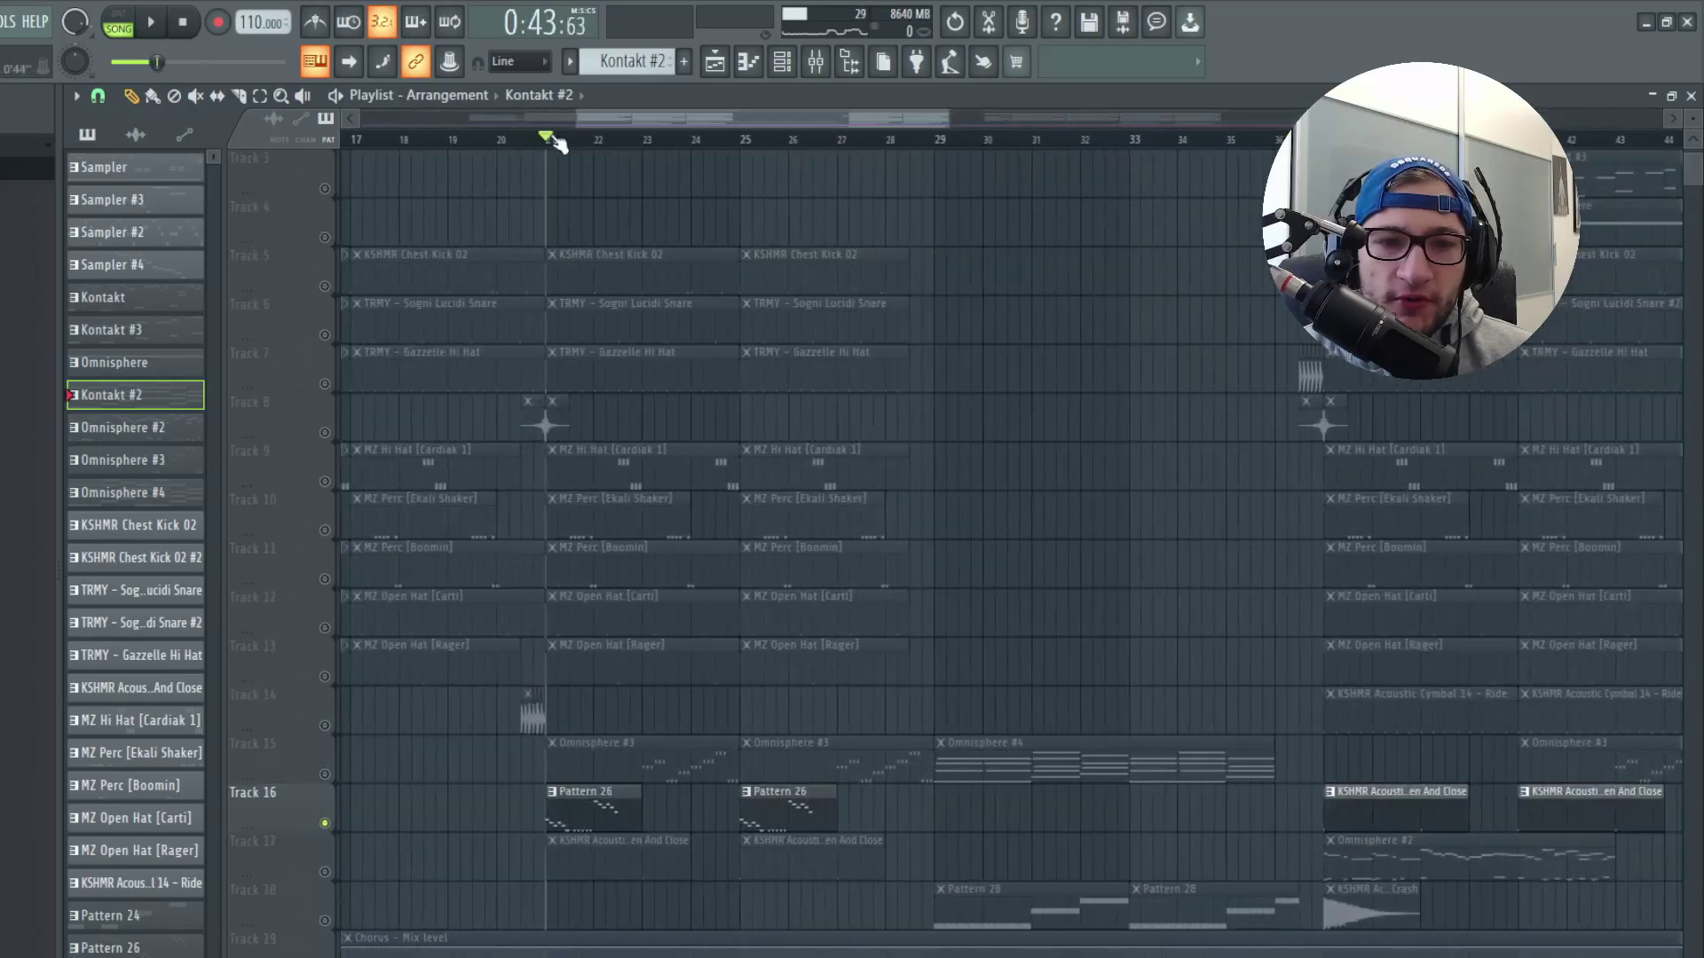
key("space")
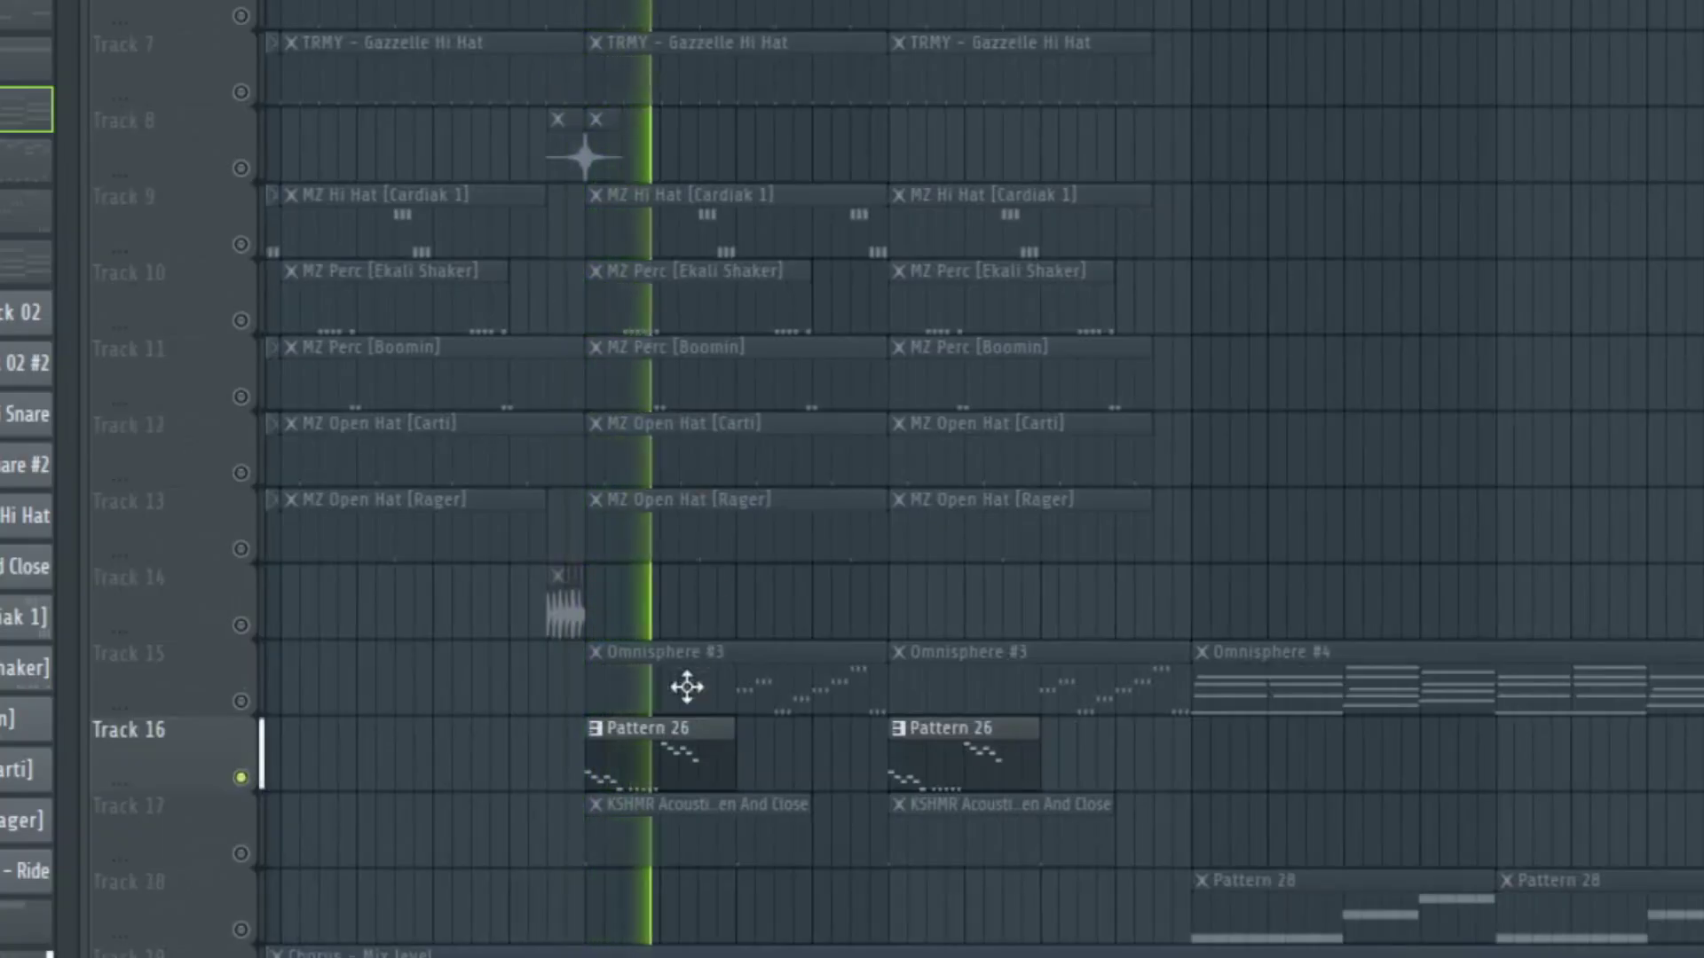
left_click(241, 701)
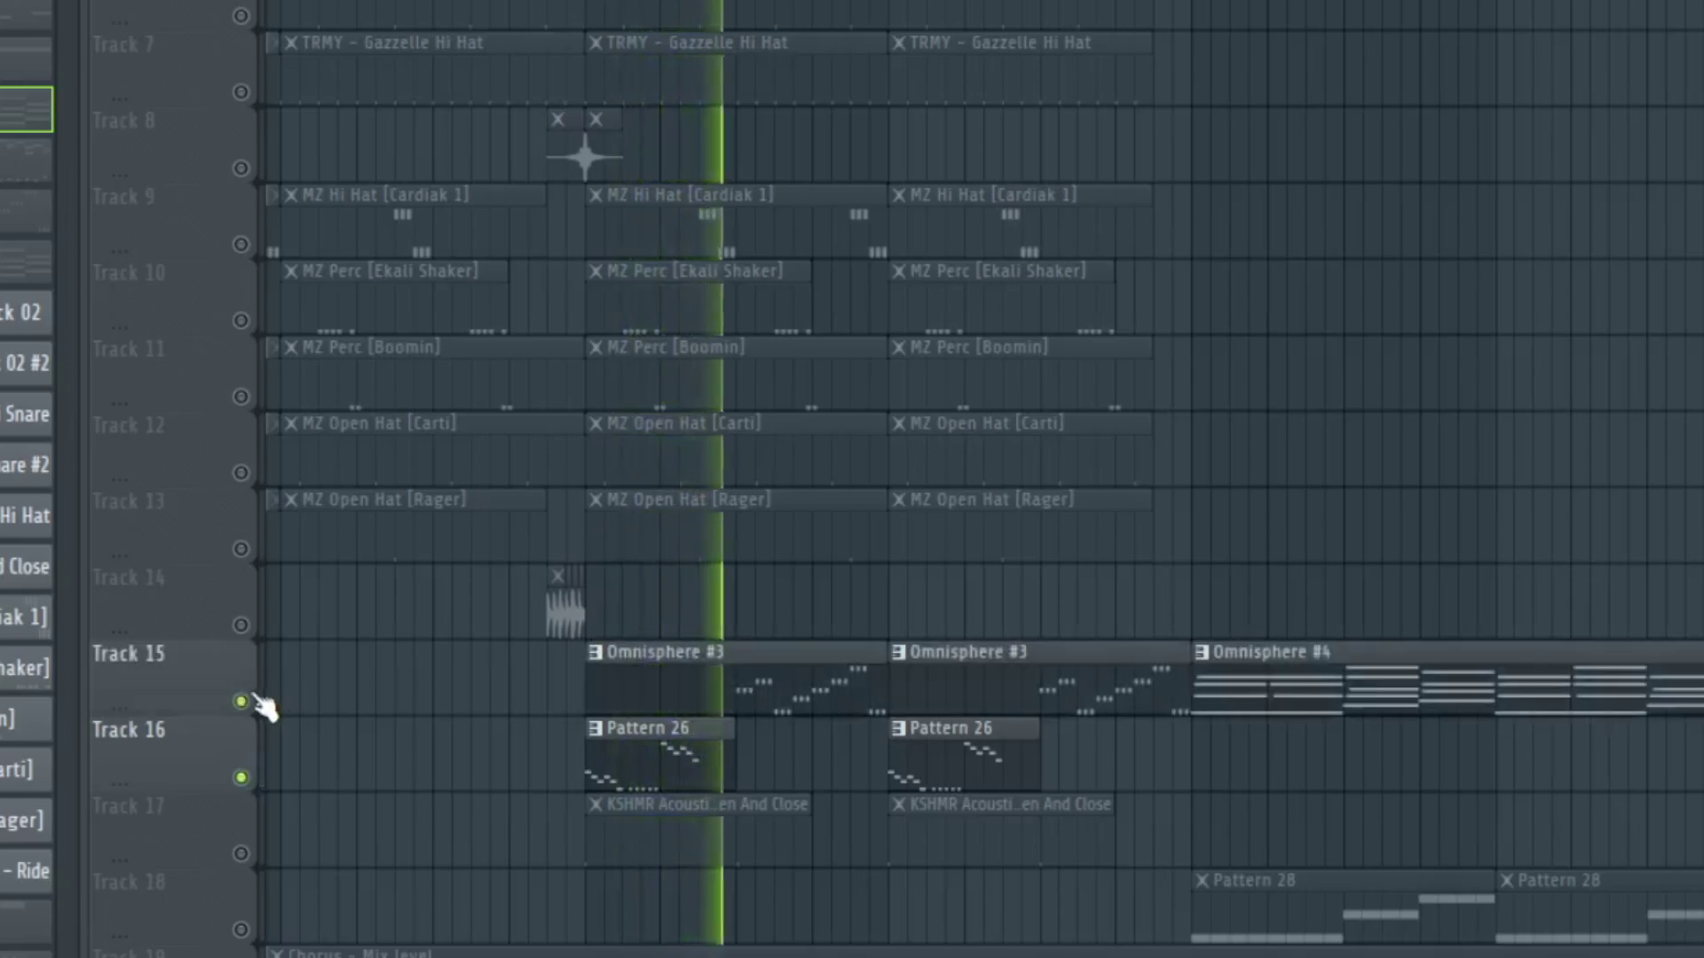
Open Omnisphere #3, view layer A of its Organic Rhodes Chill patch, and check the mixer.
key("F6")
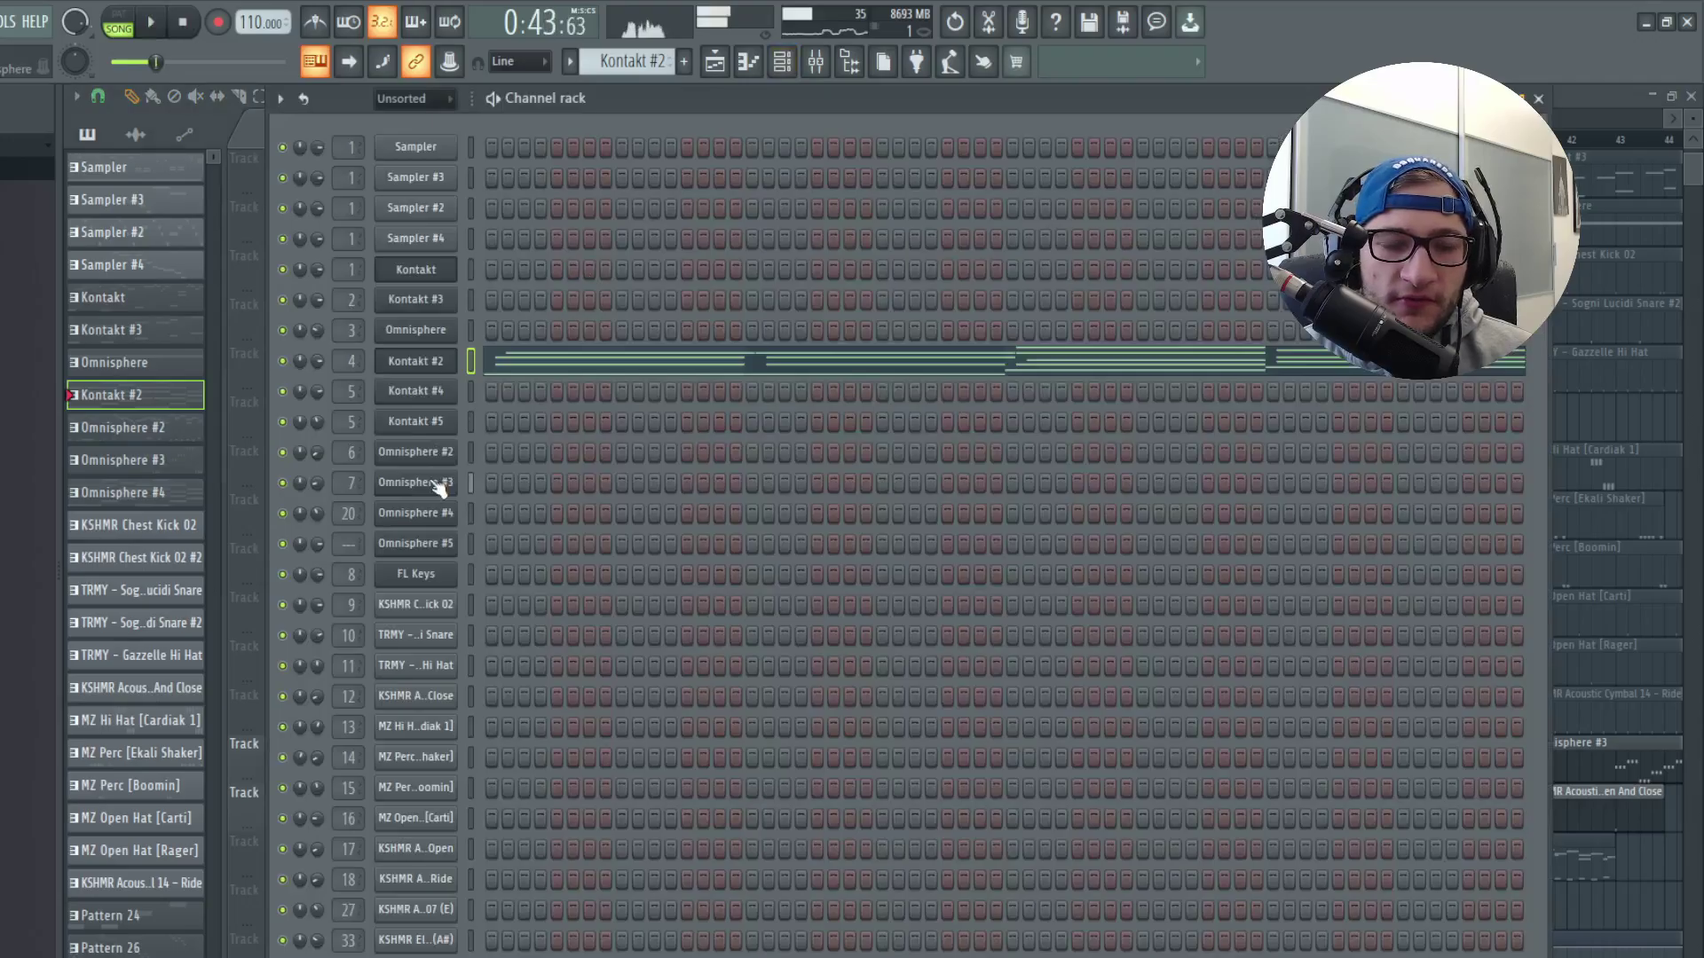
left_click(437, 484)
left_click(802, 495)
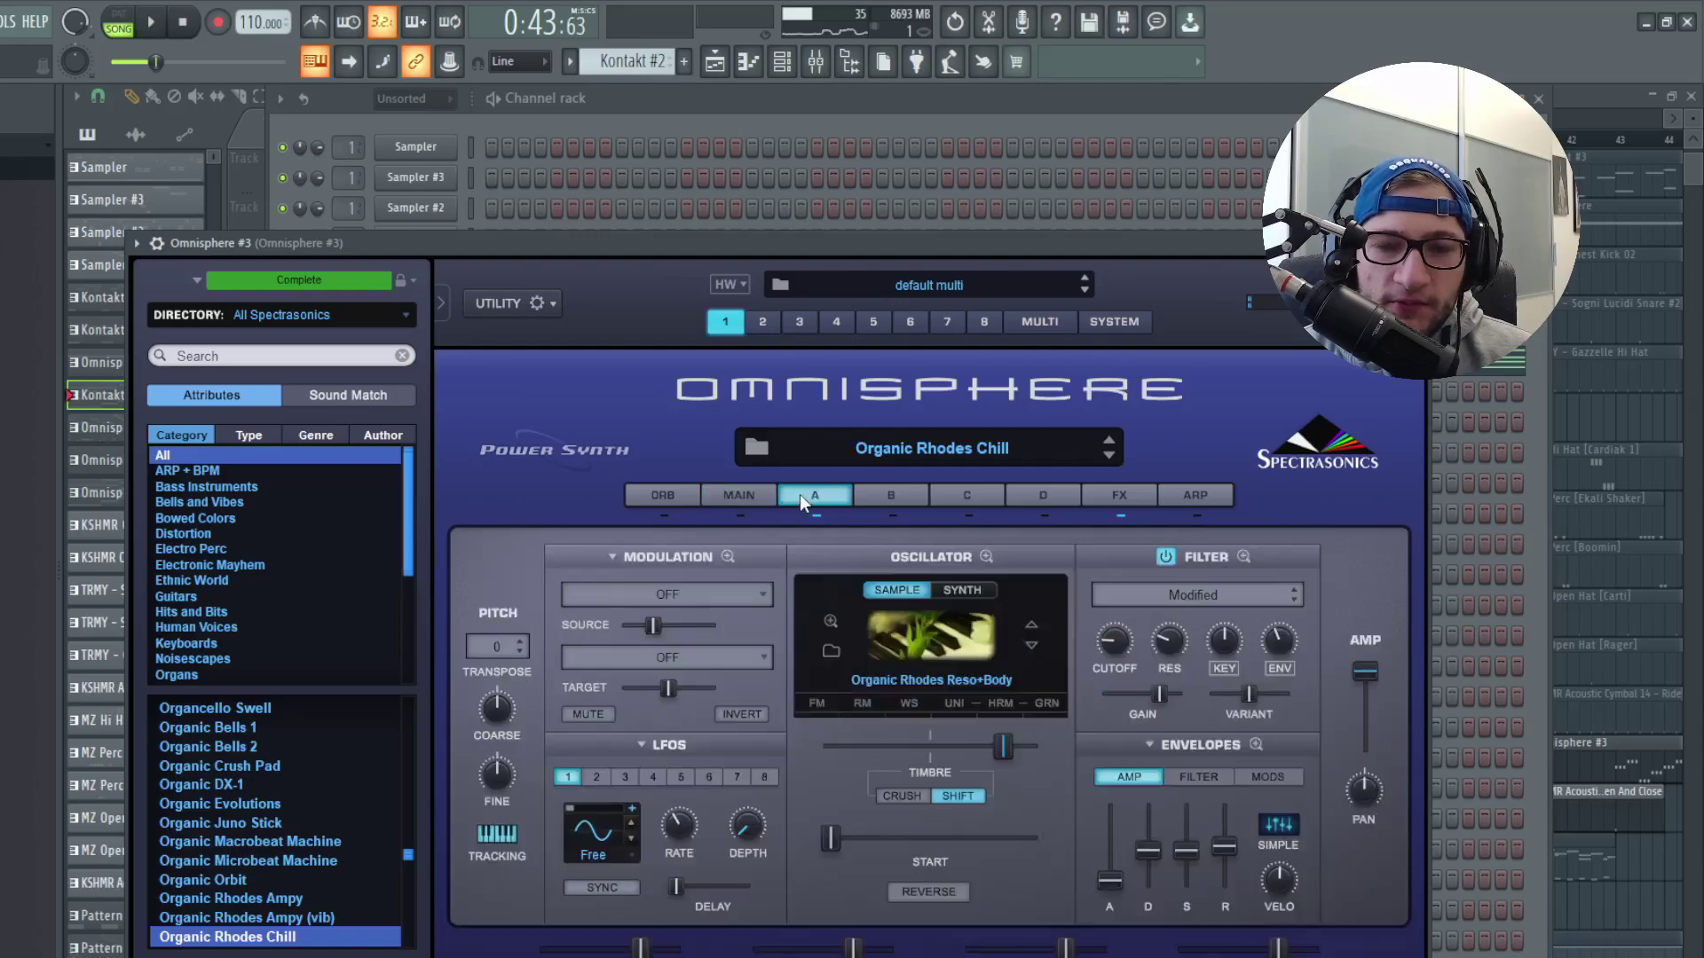
left_click(815, 63)
left_click(1568, 160)
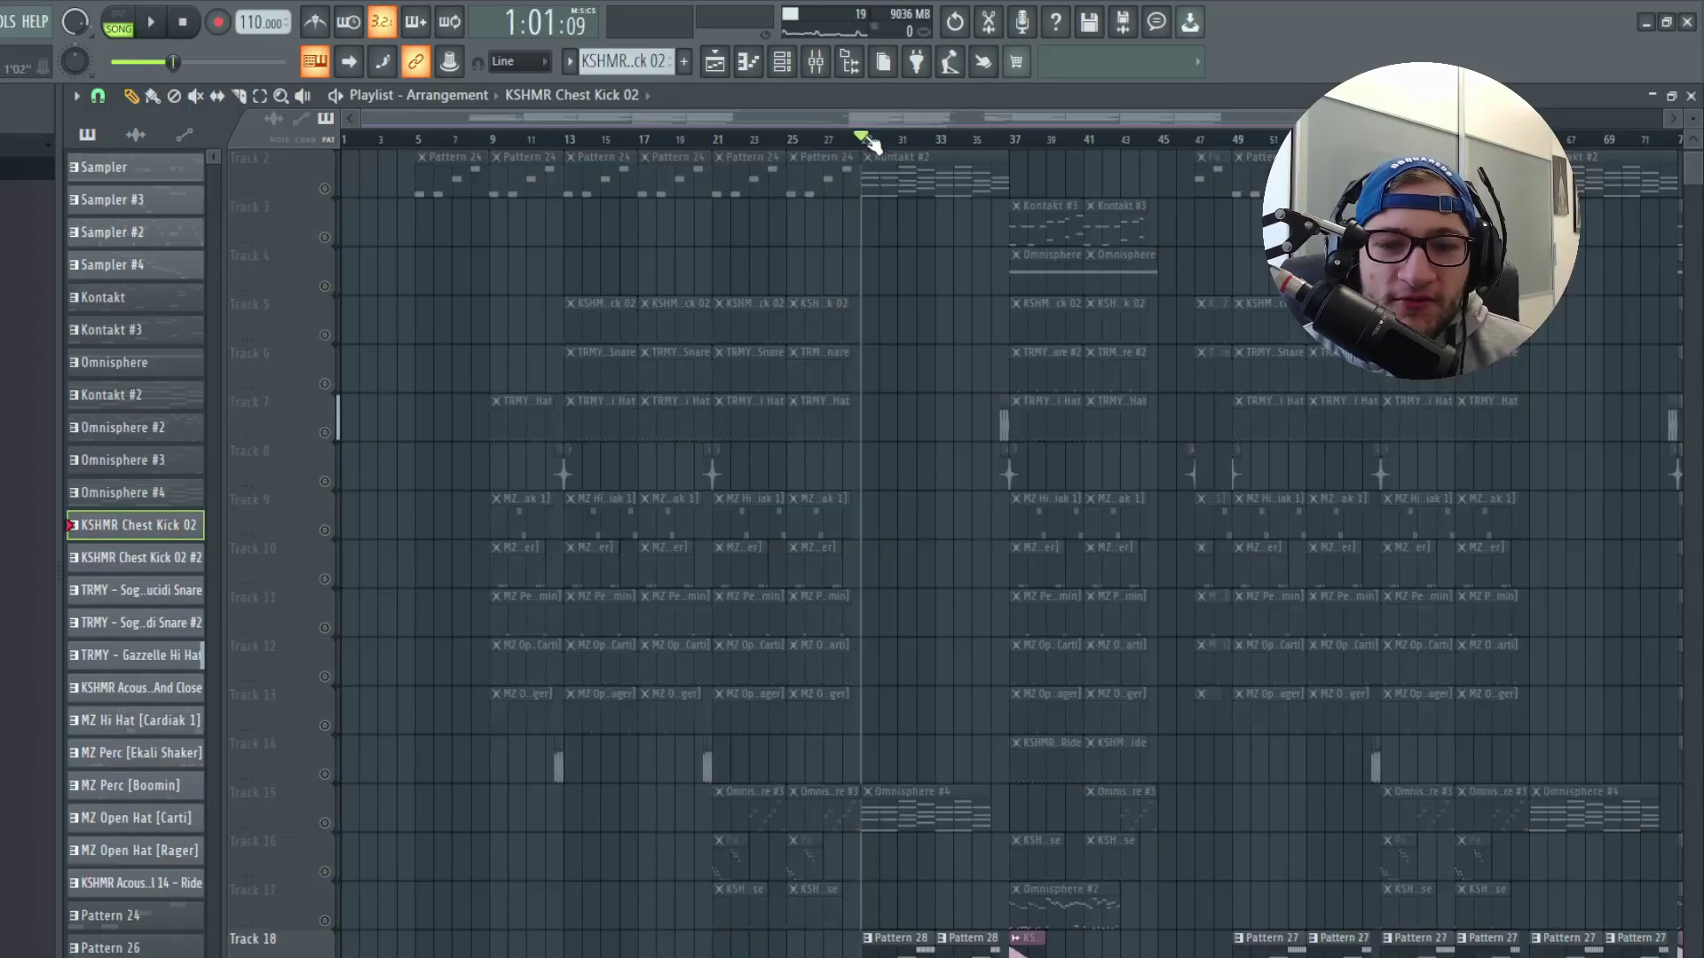
Solo Track 15, select the Omnisphere #4 clip, and play it from bar 29.
right_click(325, 823)
left_click(924, 804)
key("space")
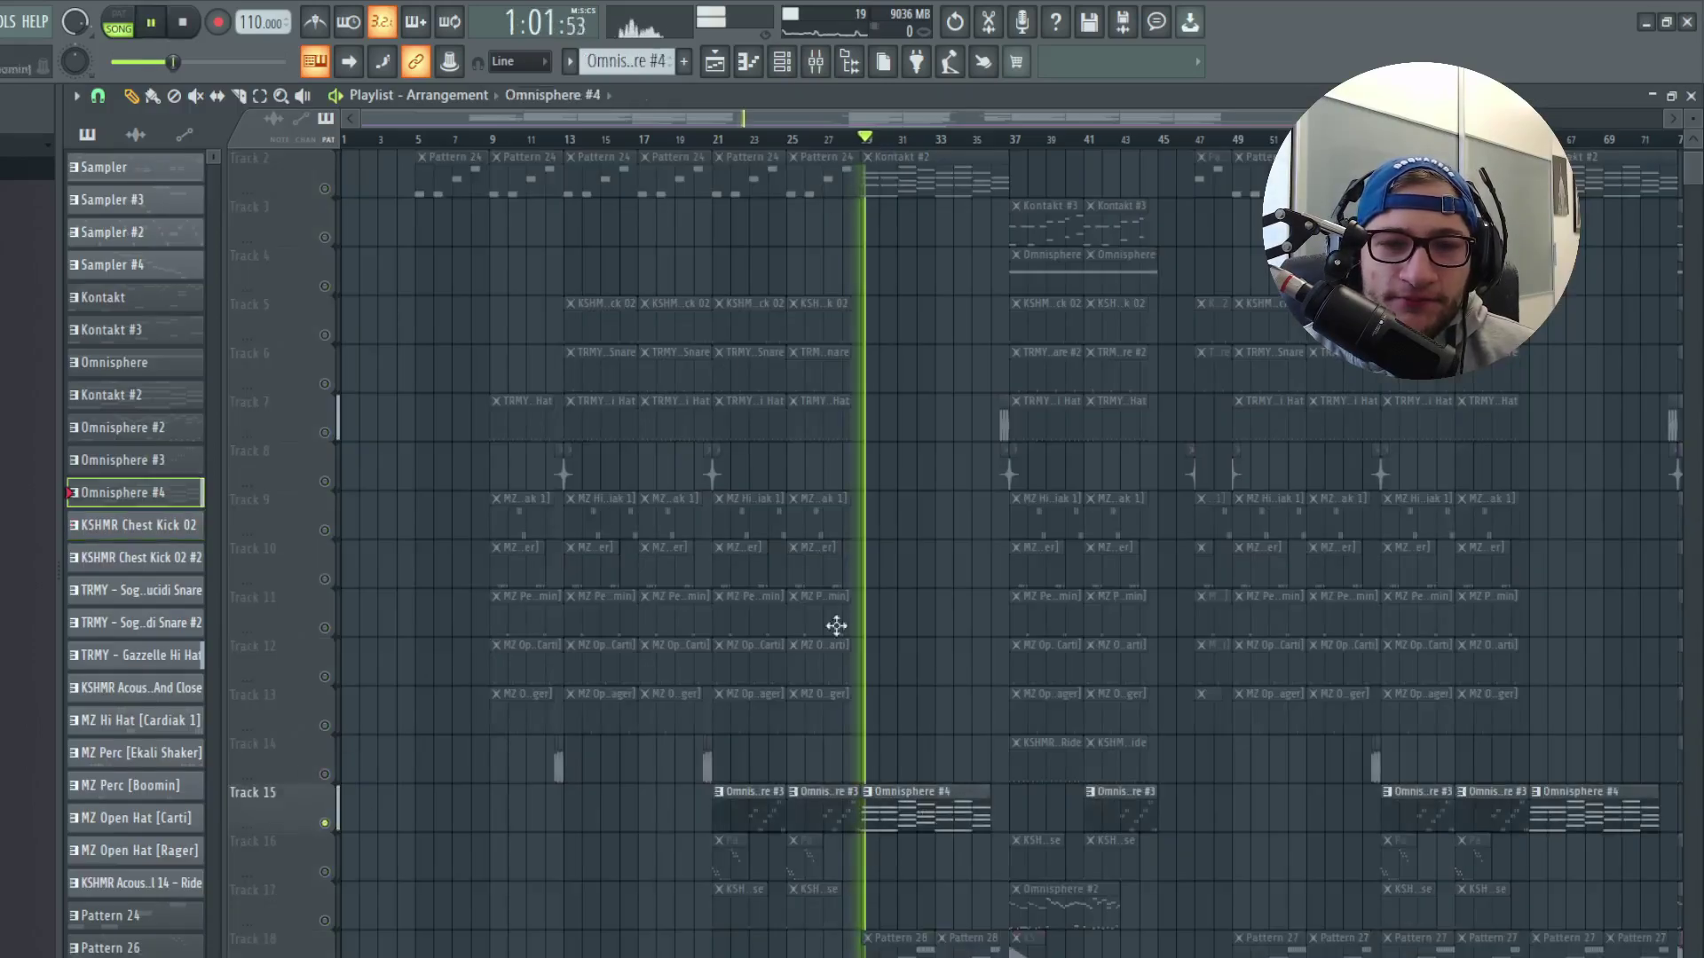
Reopen Omnisphere #3 during playback to view its patch, return to the playlist, and stop playback.
left_click(796, 59)
left_click(441, 477)
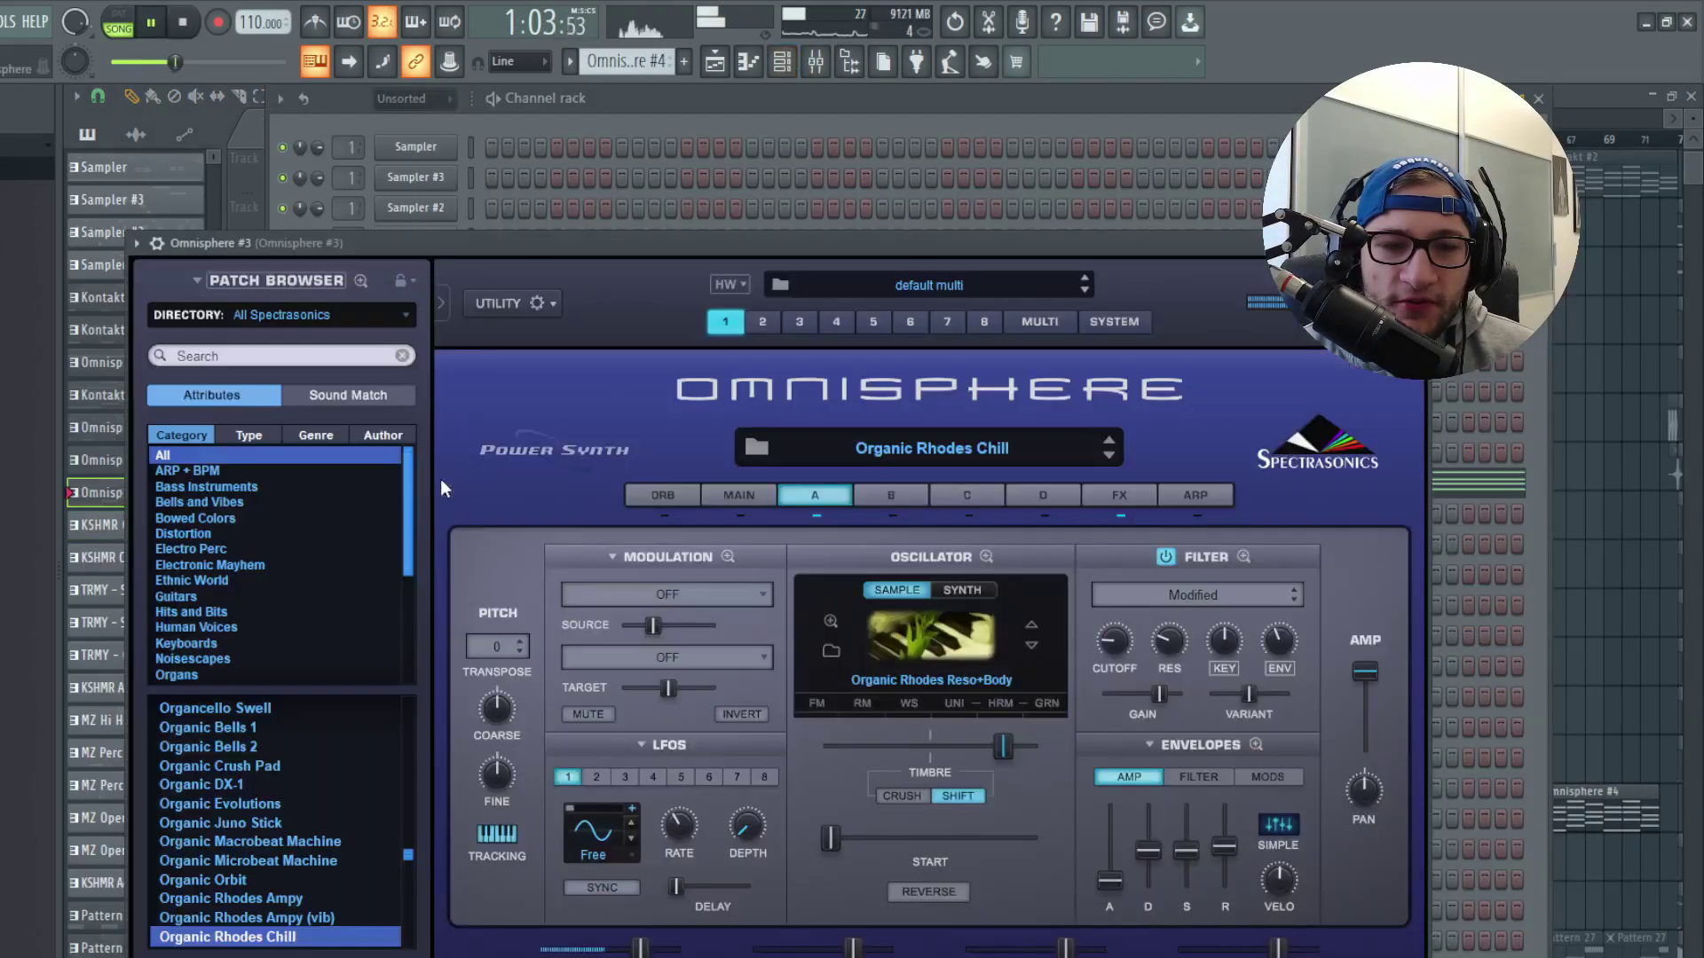
left_click(714, 62)
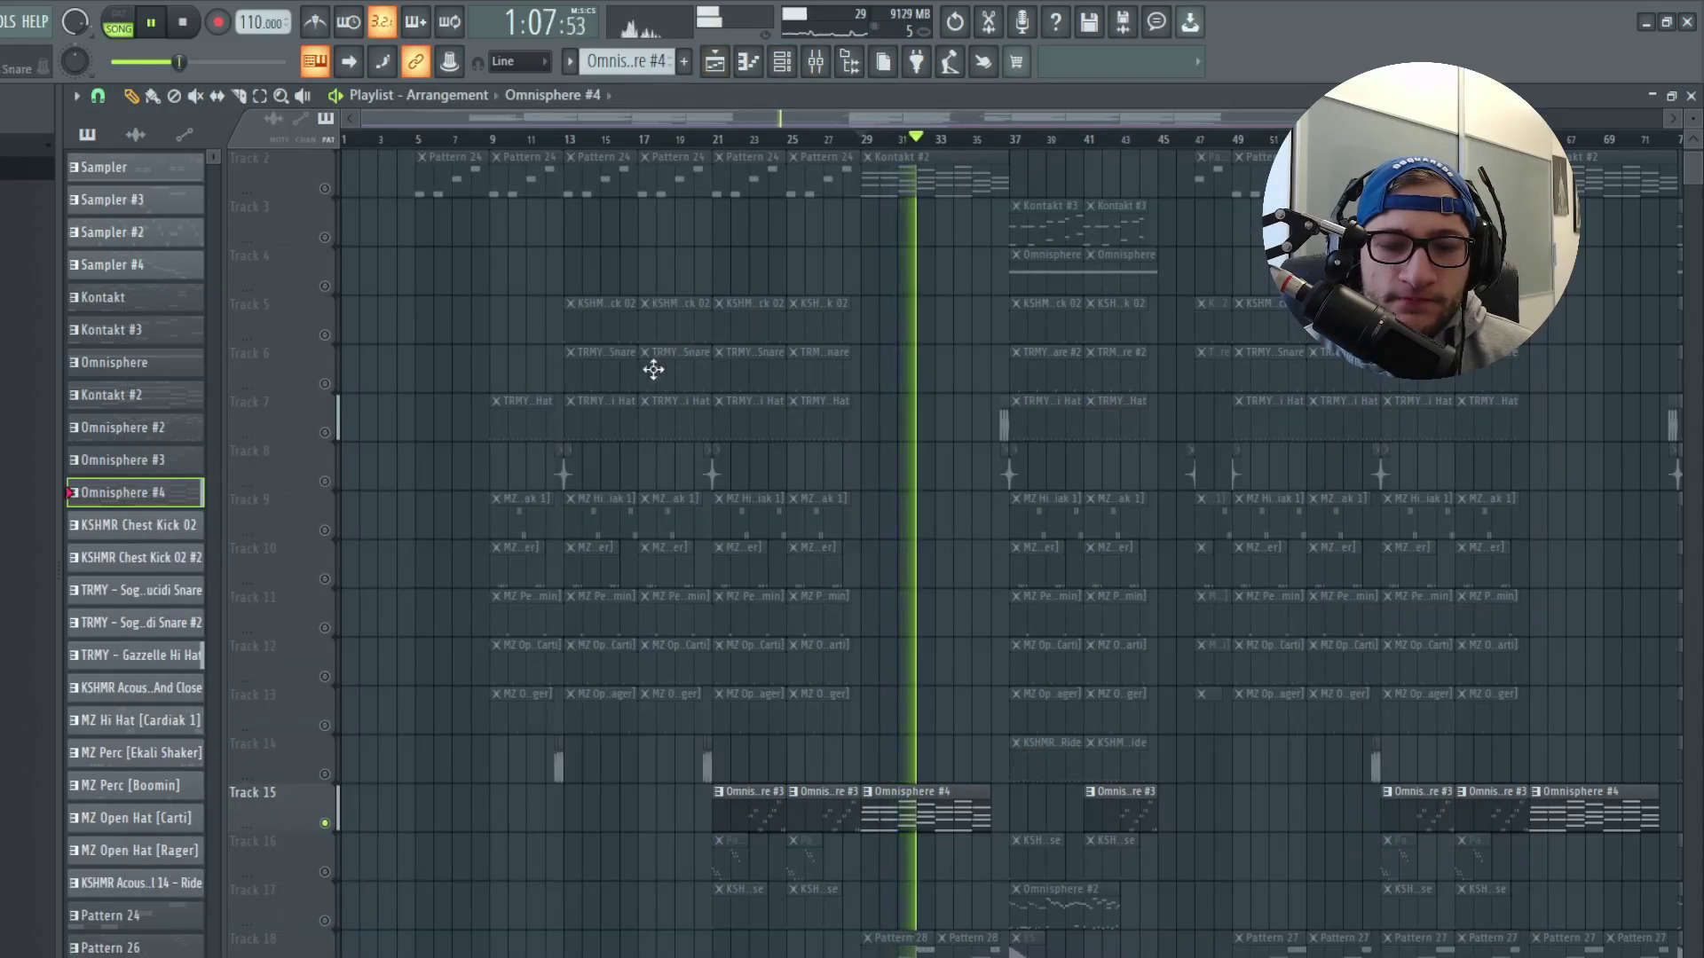
key("space")
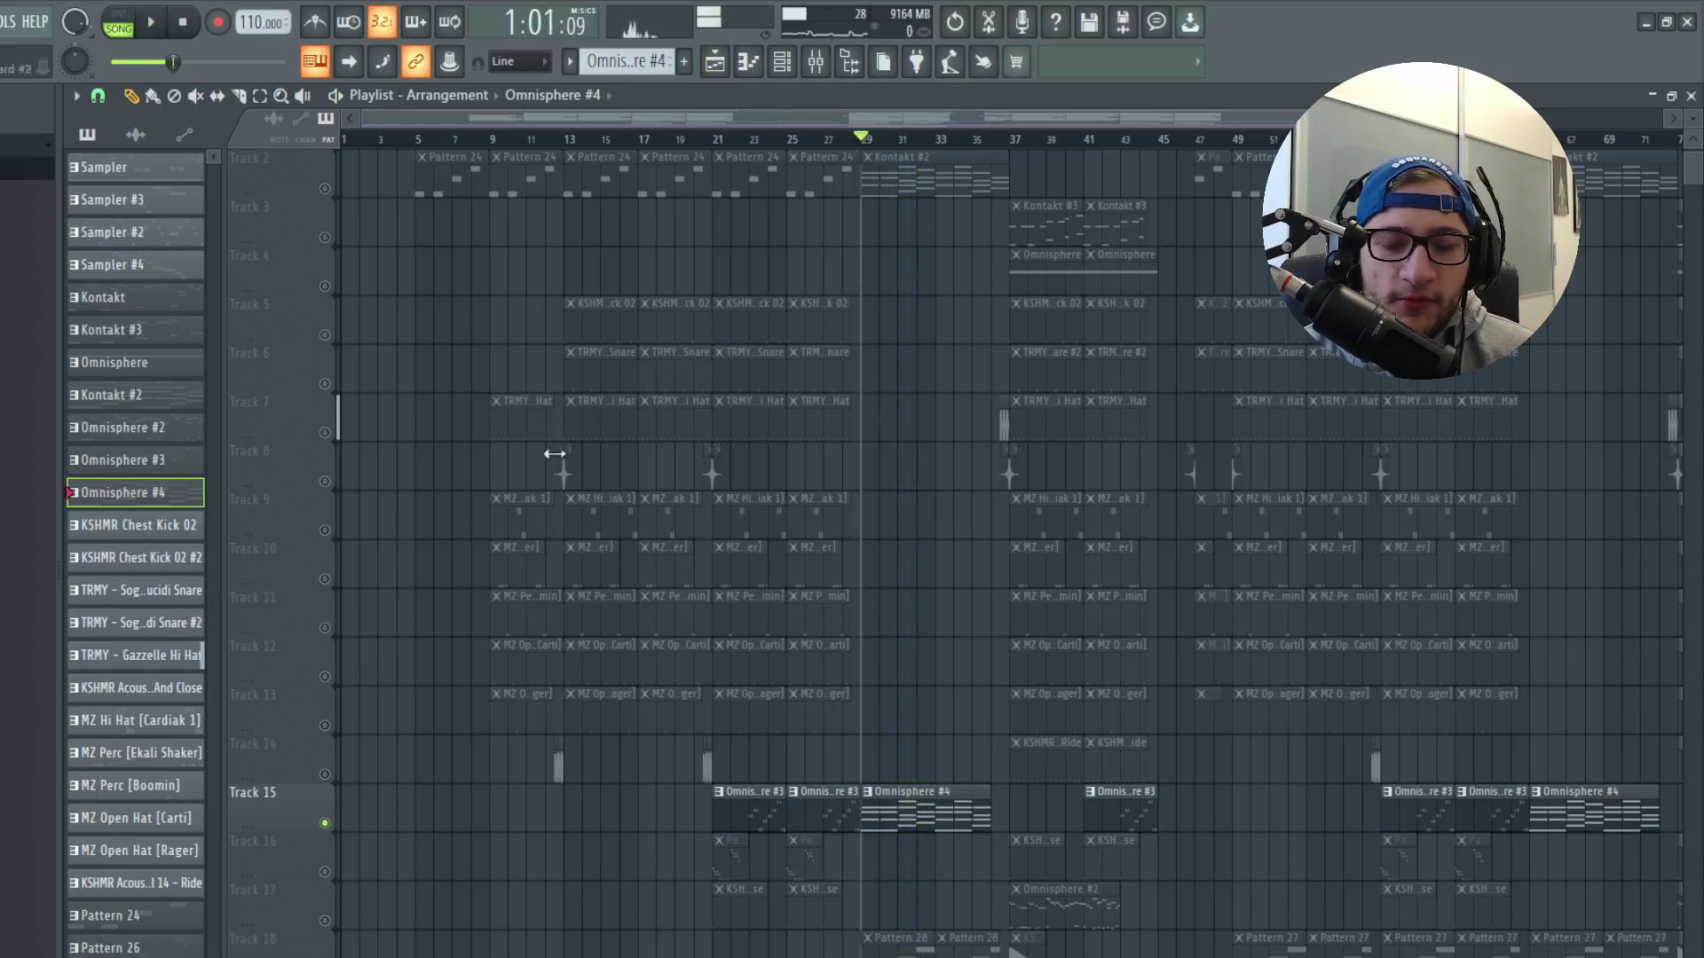
Check the mixer for the Omnisphere #4 channel and return to the upper playlist tracks.
left_click(815, 62)
left_click(815, 62)
scroll(922, 213, "up", 1)
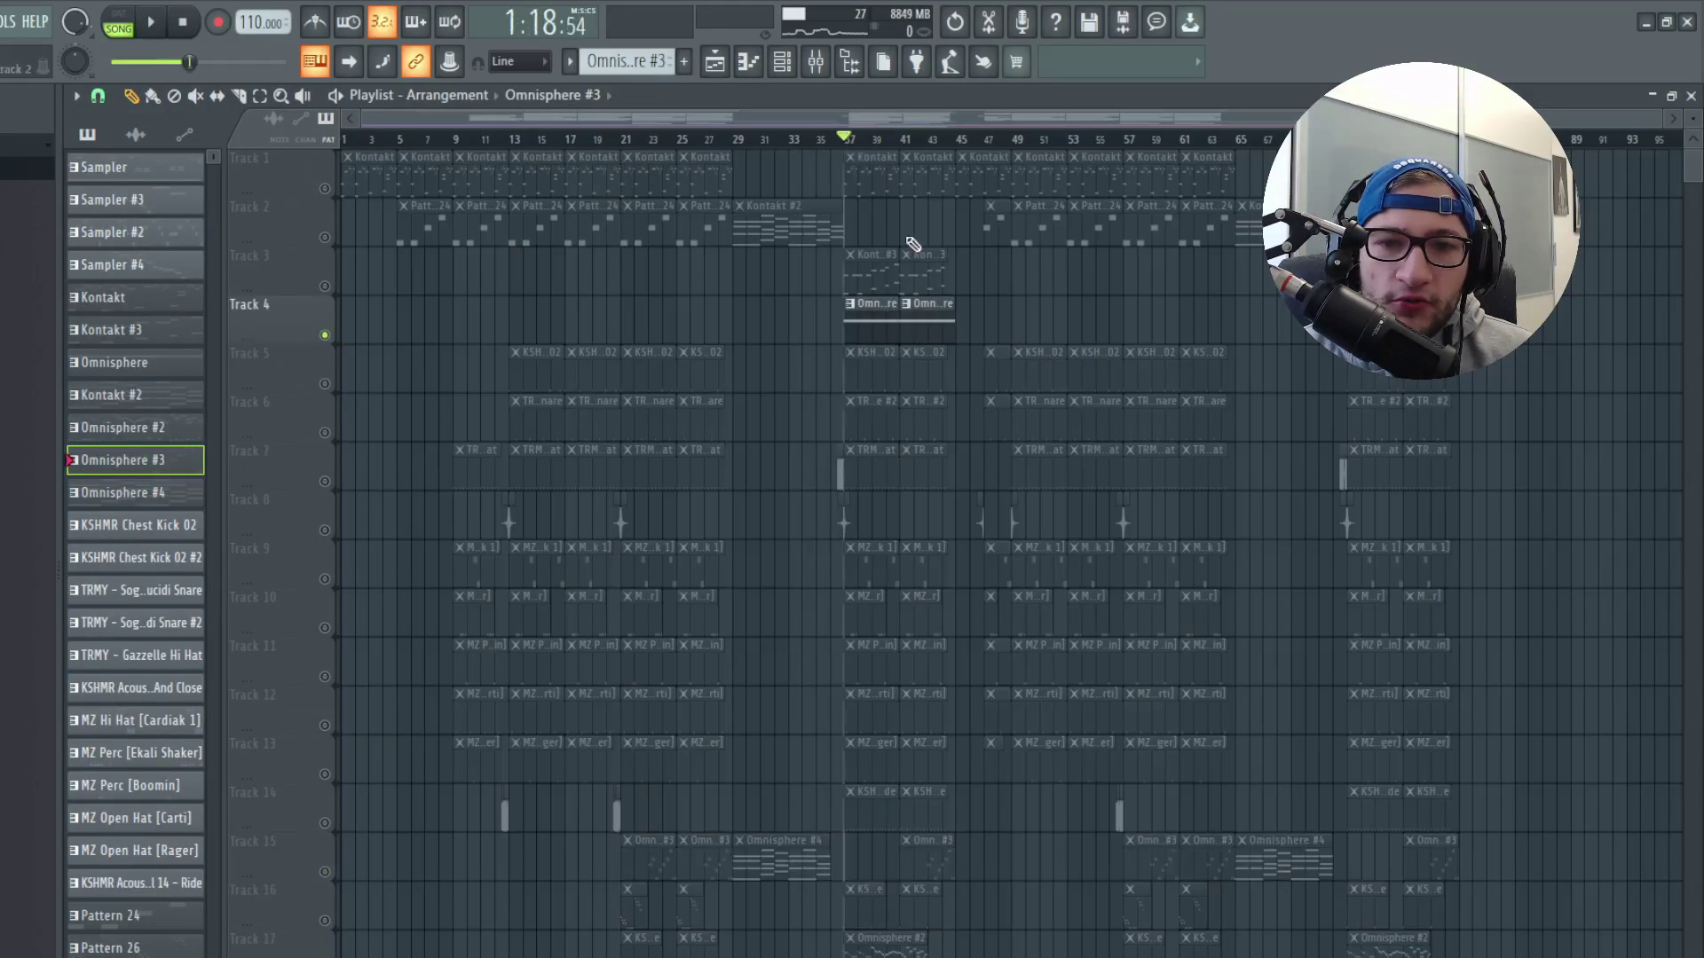
scroll(913, 244, "up", 2)
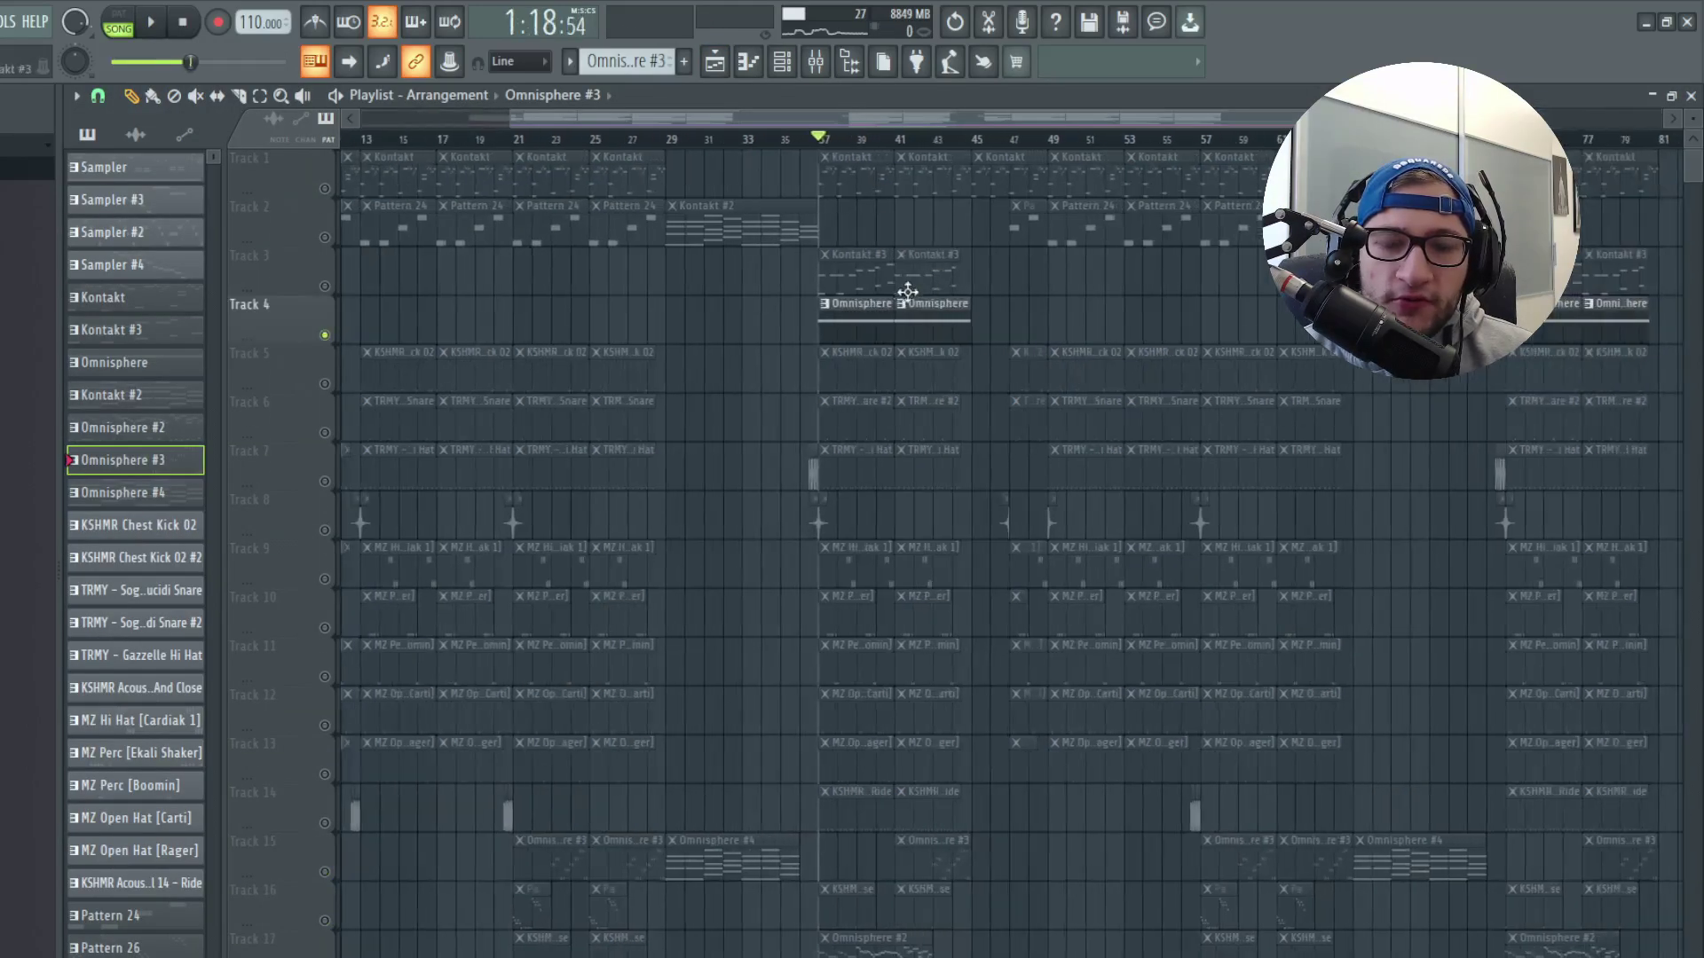
Play the soloed Track 4 from bar 37 and view layer A of Omnisphere's Boys Choir Mms patch.
key("space")
left_click(782, 61)
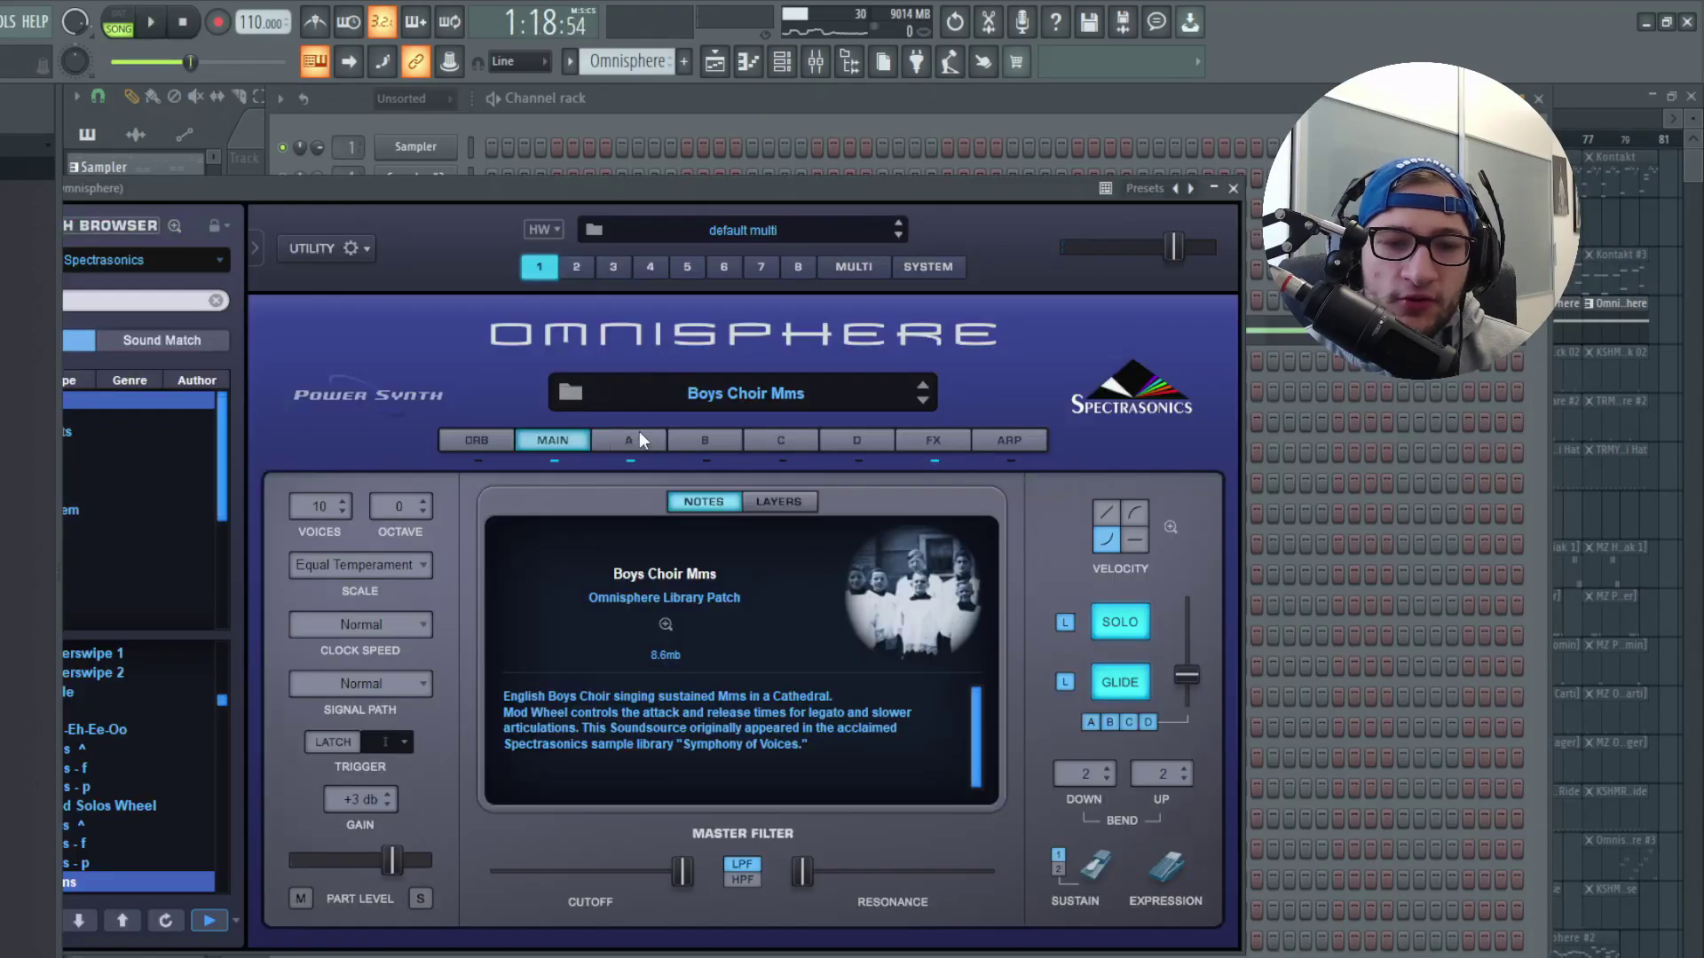
left_click(638, 435)
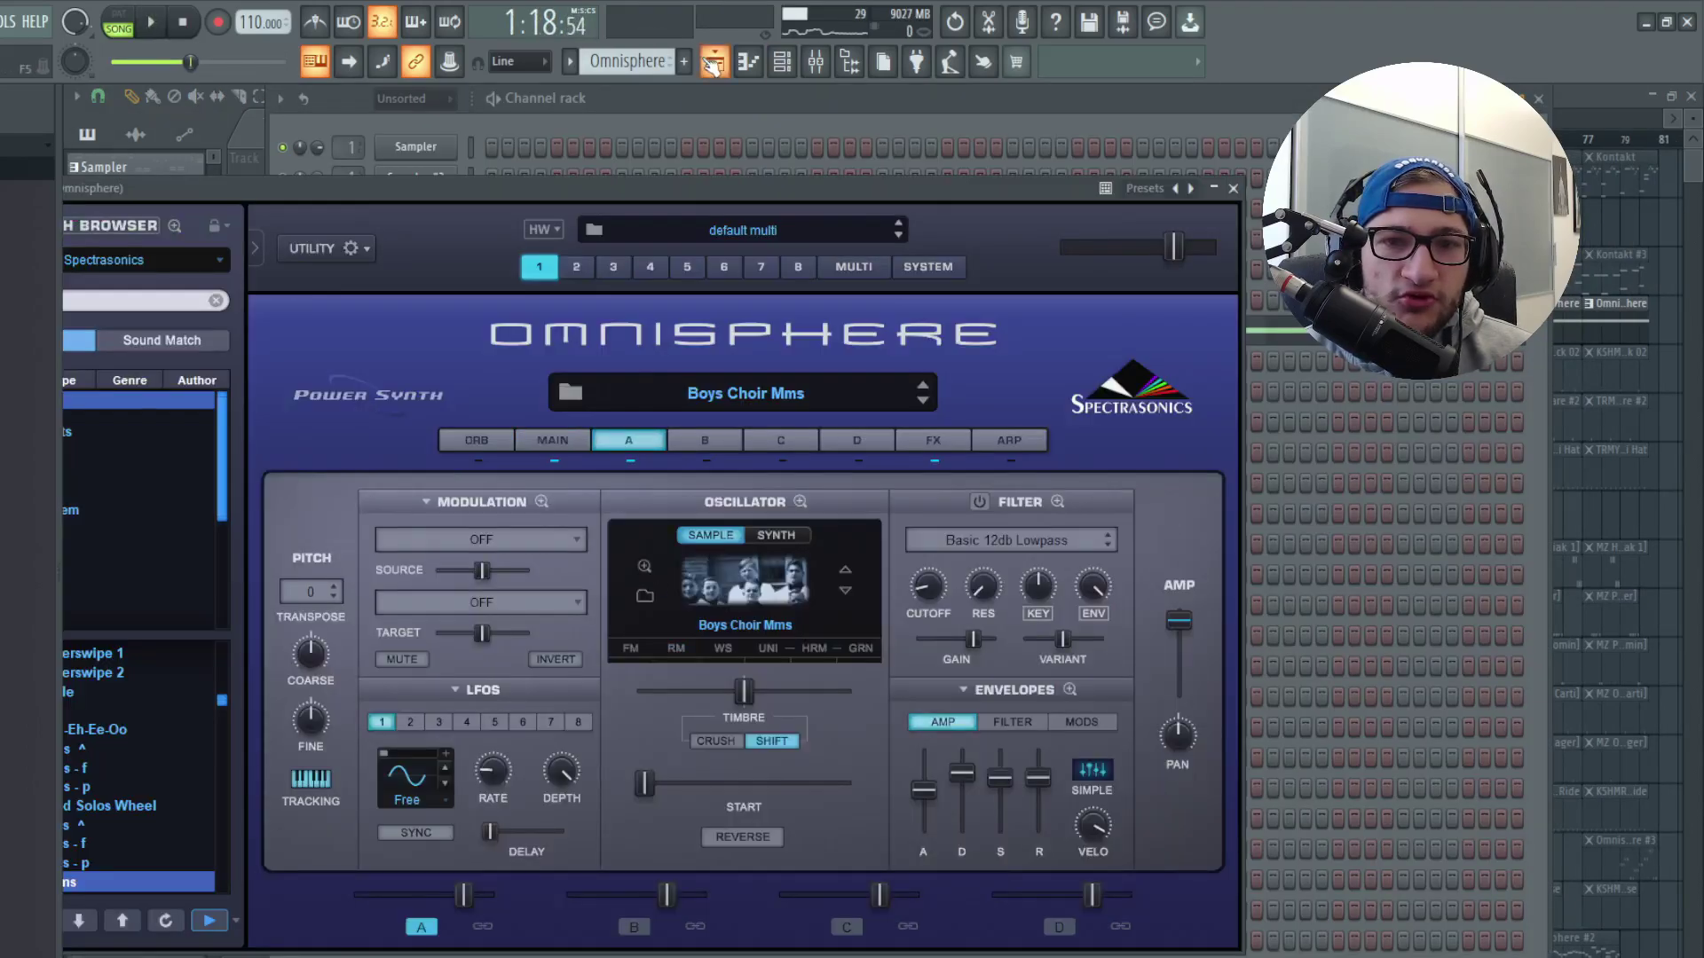
Return to the playlist, open the notes of Track 4's Omnisphere clip, and select them all.
left_click(714, 62)
double_click(854, 336)
key("ctrl+a")
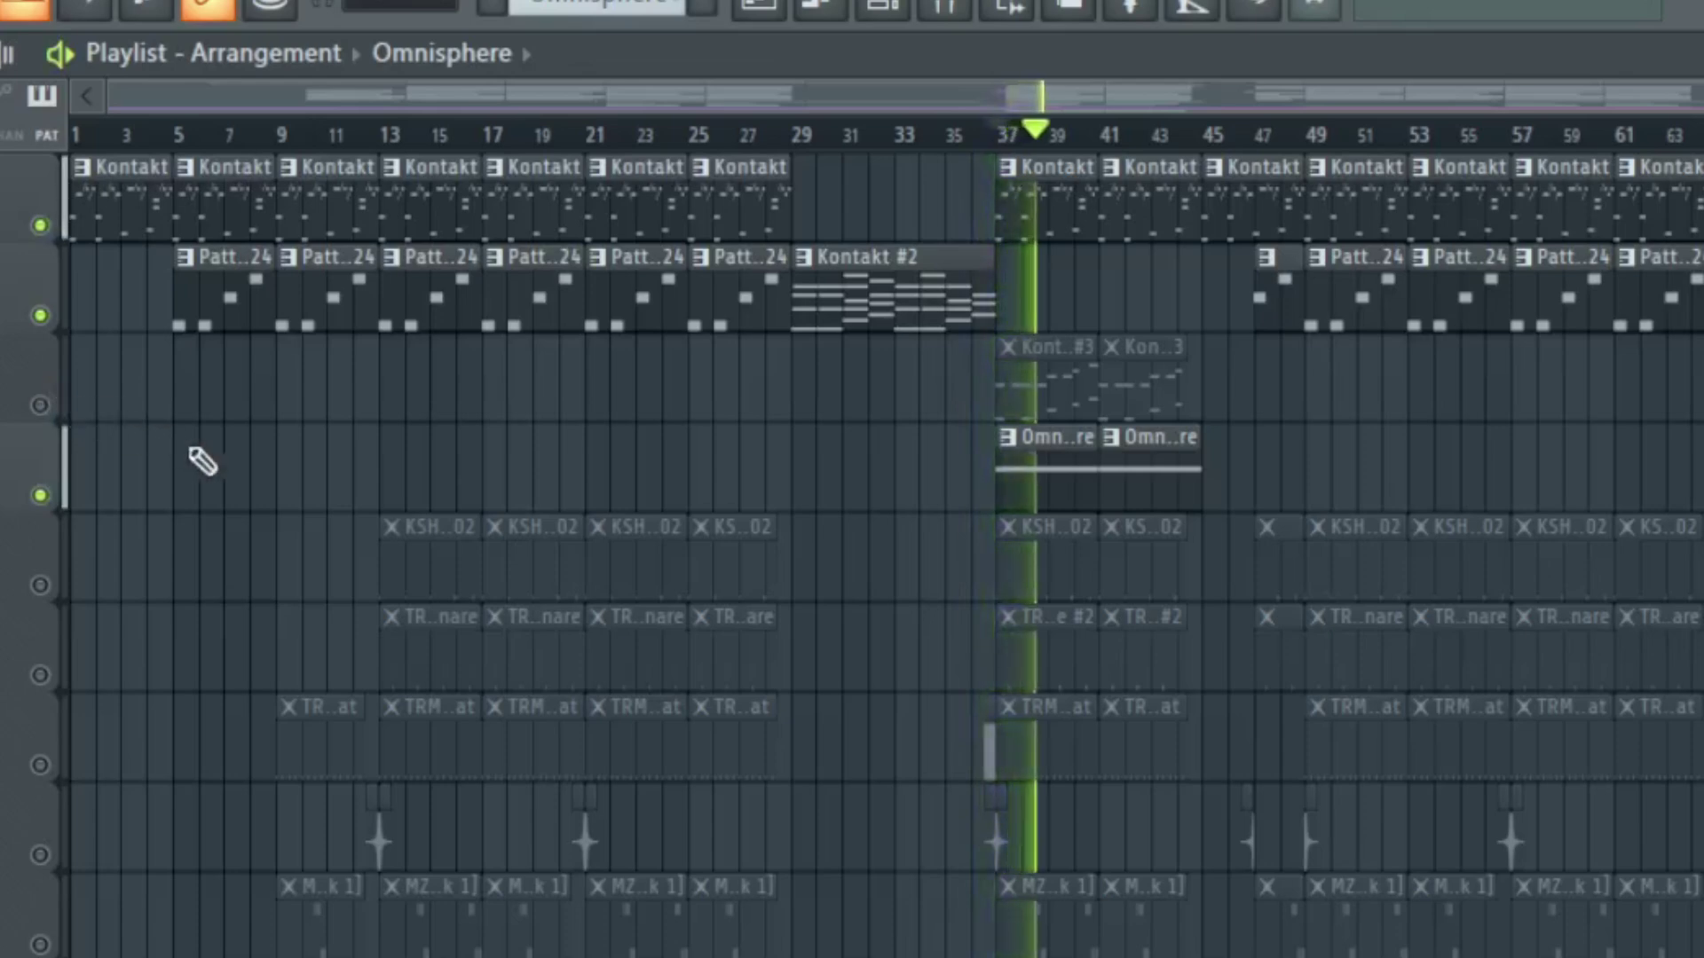
Review the arrangement from bar 37 while Tracks 1, 2 and 4 play together, and stop playback.
scroll(764, 524, "down", 5)
scroll(770, 525, "up", 4)
scroll(768, 527, "up", 1)
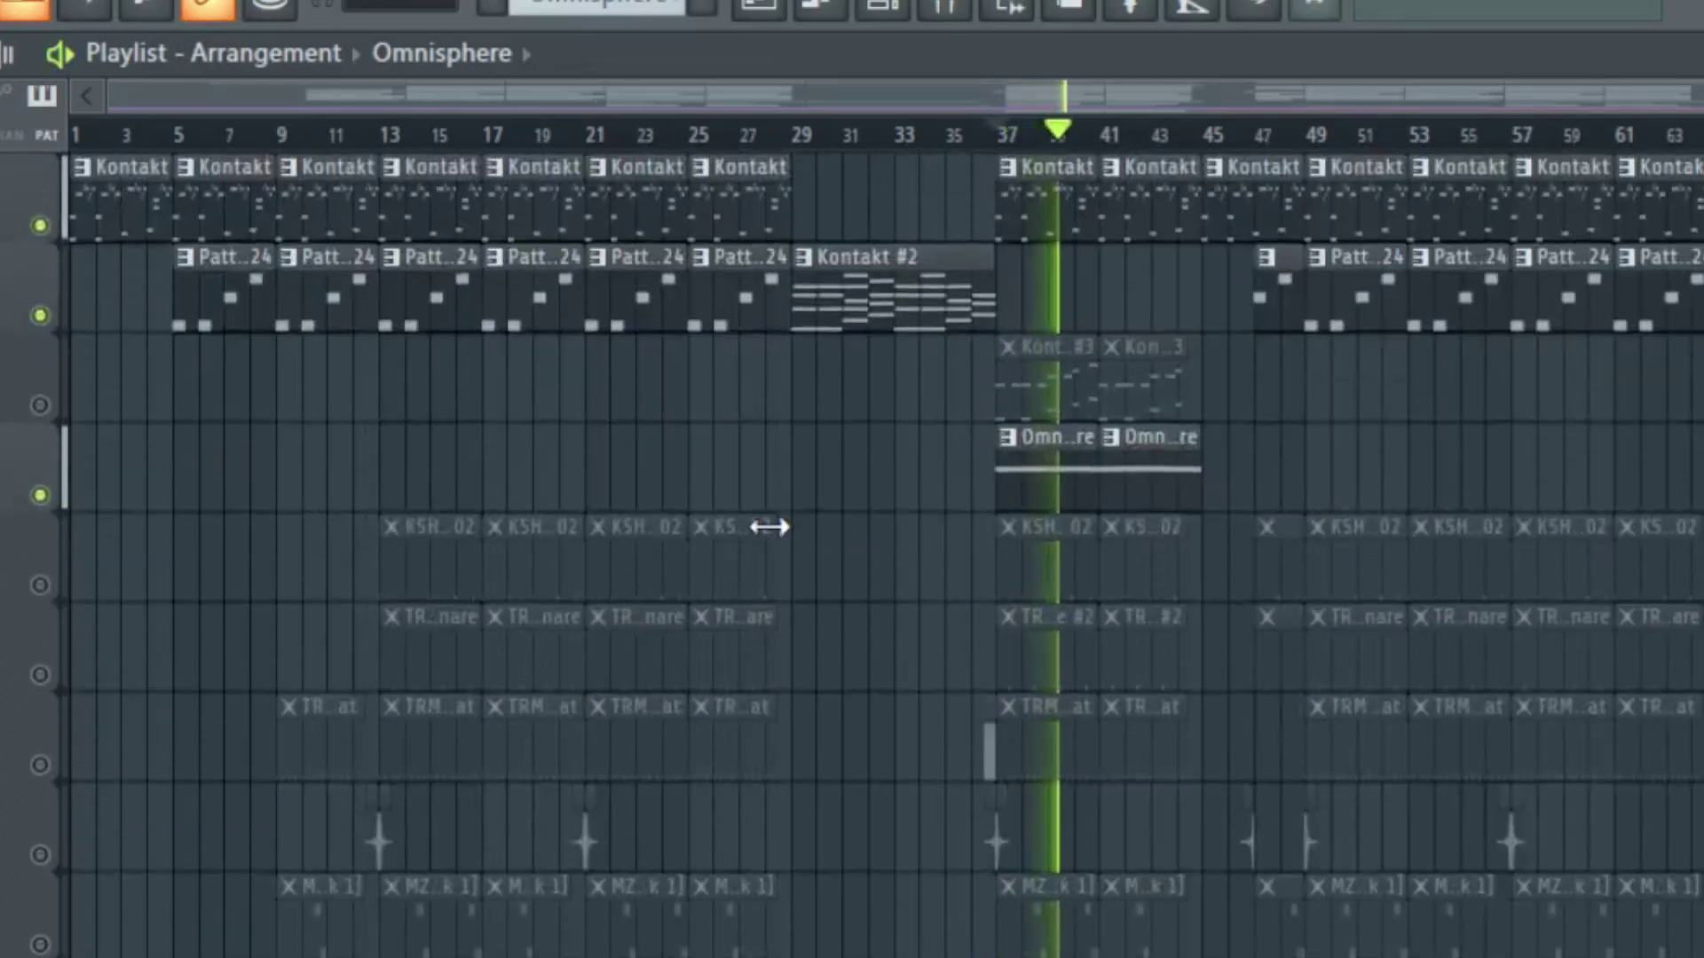
key("space")
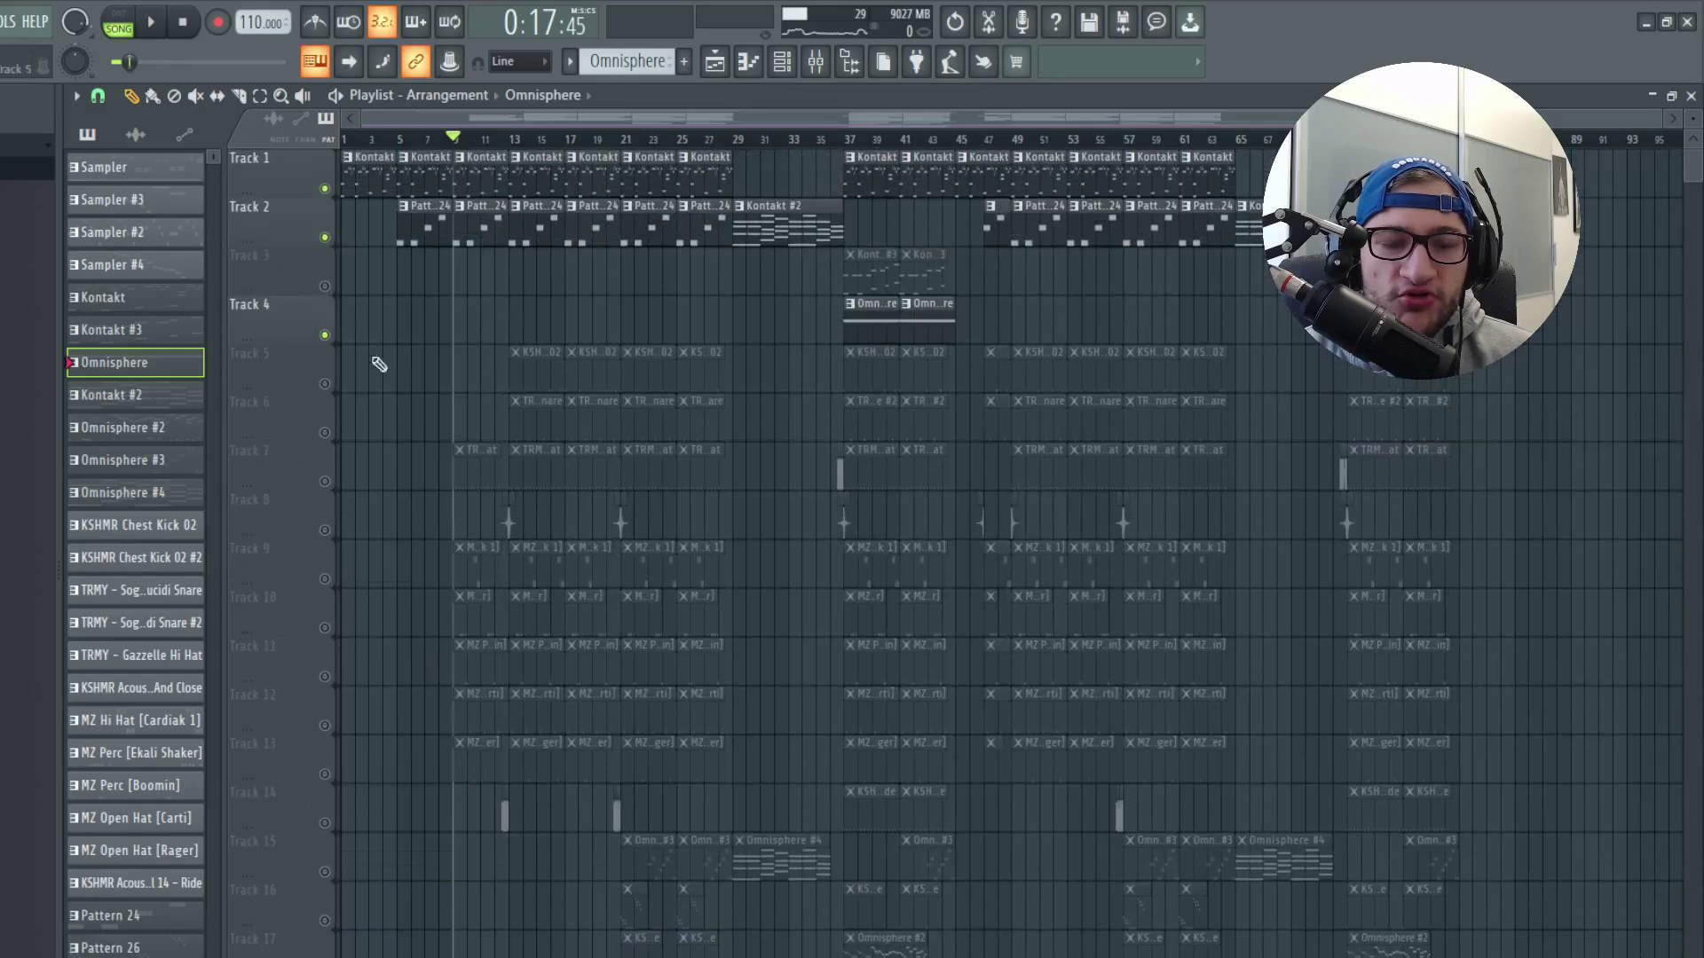
Mute Track 2, play the Kontakt melody from bars 9 and 5, and stop playback at bar 13.
left_click(326, 238)
key("space")
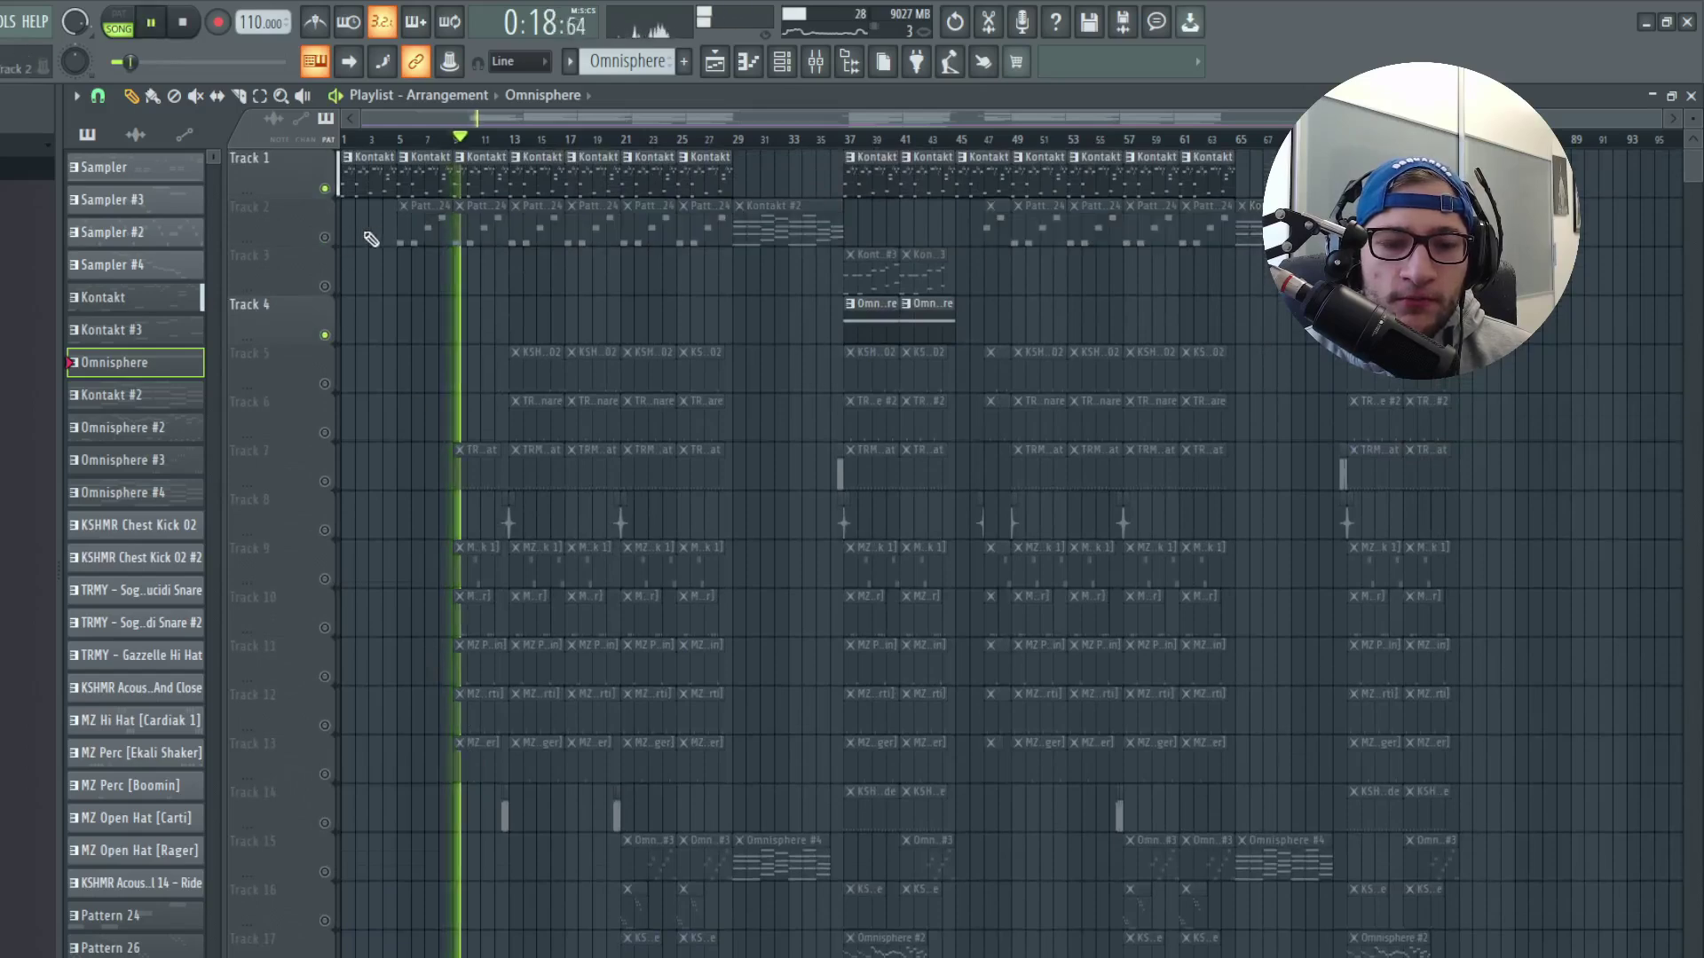
left_click(404, 138)
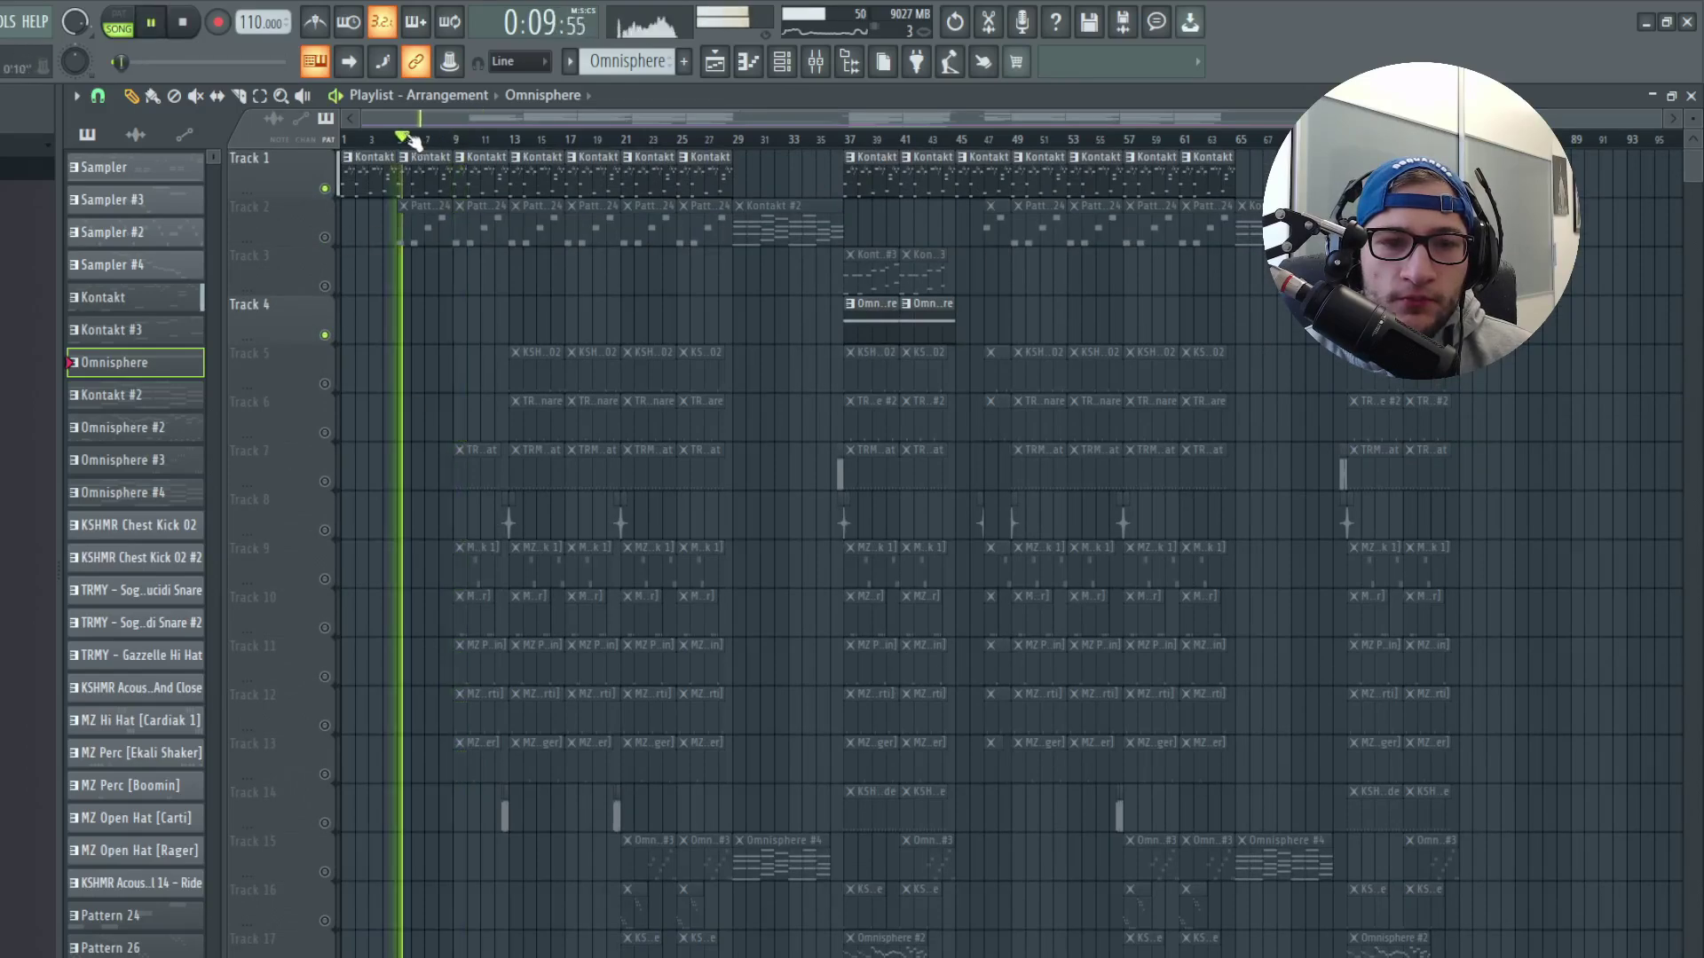
left_click(510, 139)
key("space")
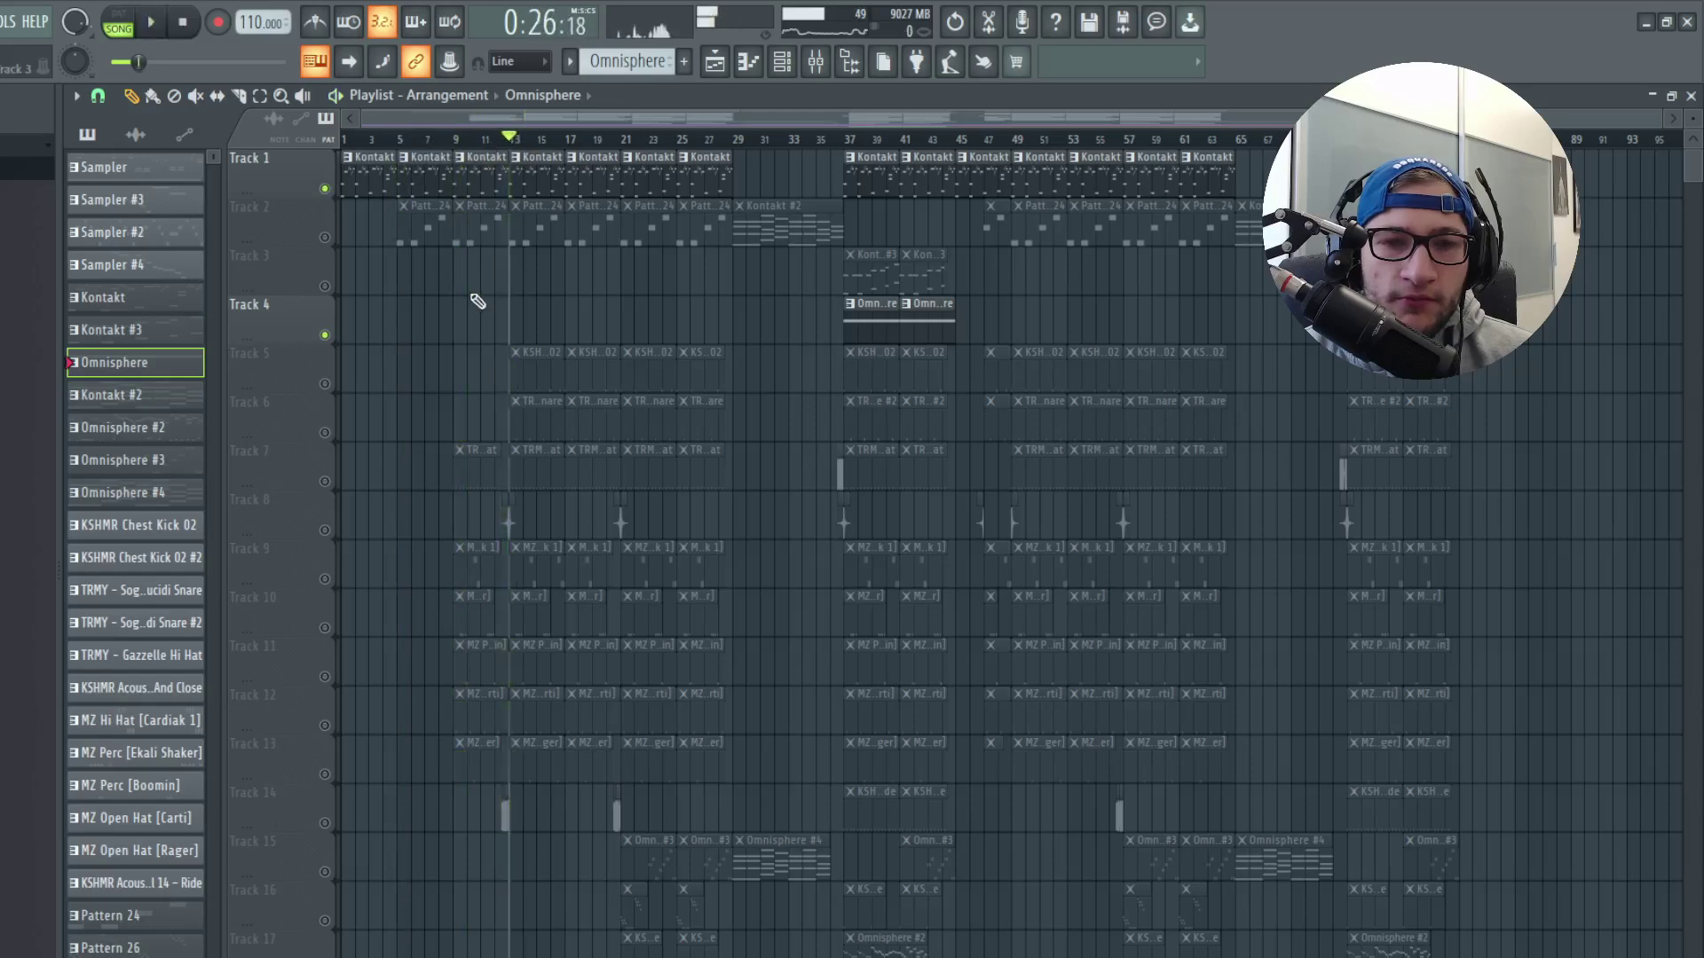
Play the soloed KSHMR Chest Kick 02 track from bar 13 and open the Sogni Lucidi Snare clip's notes.
scroll(446, 528, "up", 5)
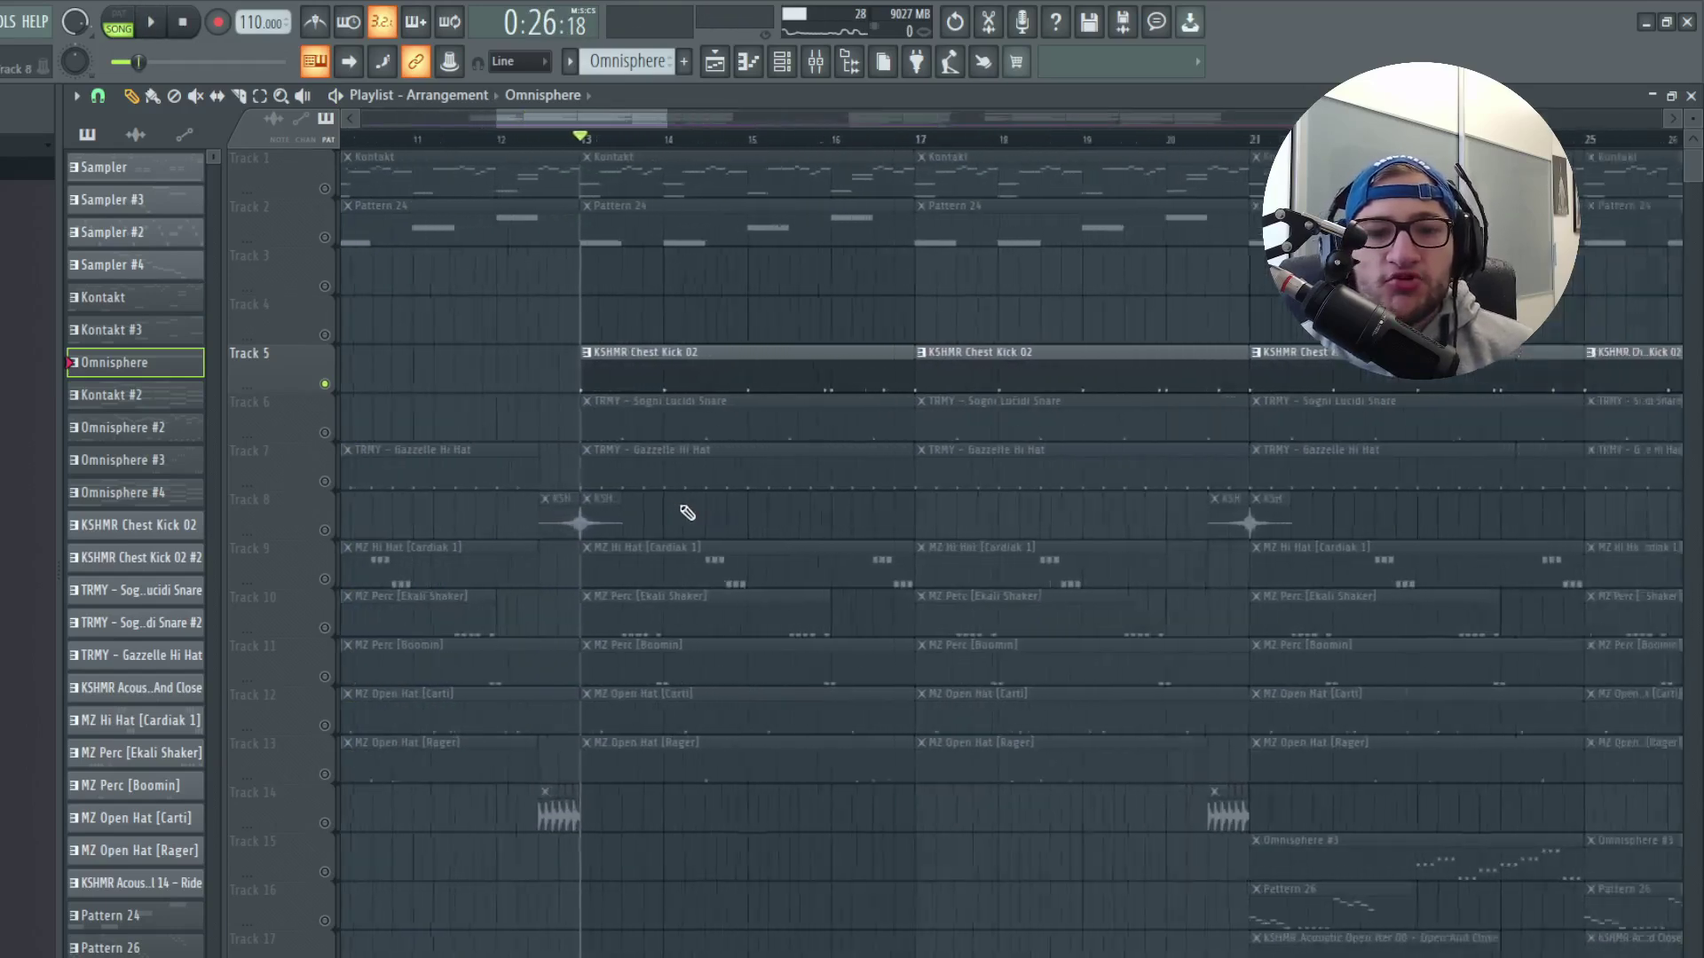
key("space")
double_click(595, 435)
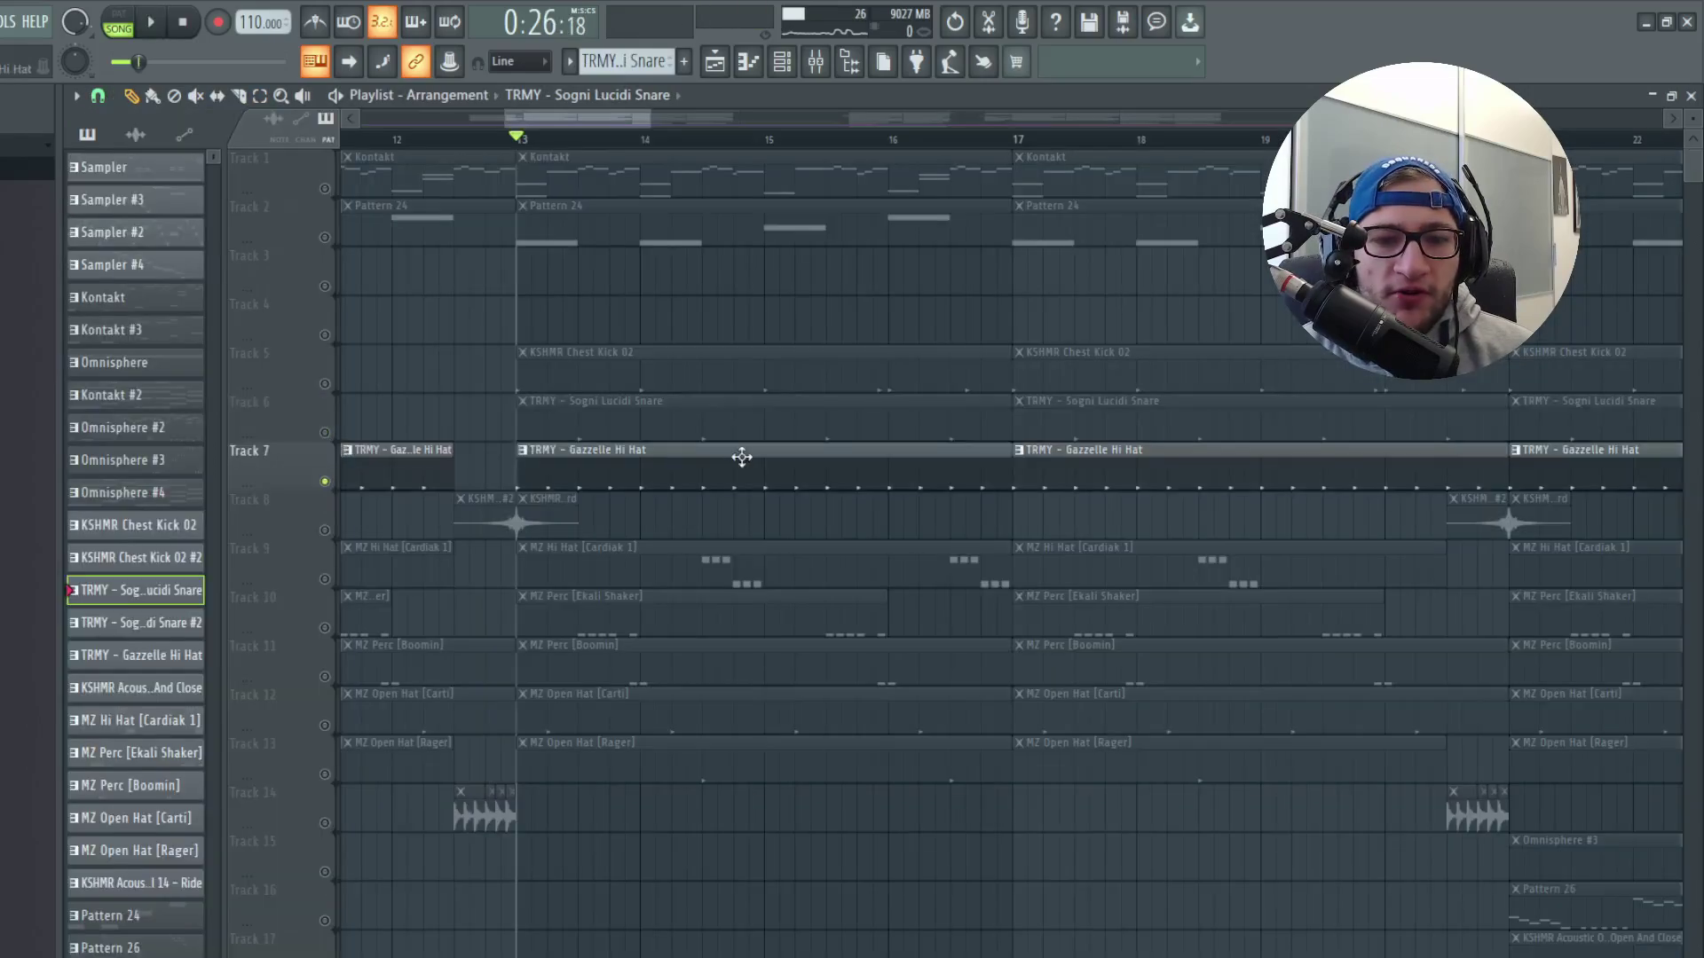
Play the soloed Gazzelle Hi Hat on Track 7 from bar 13, and stop playback.
key("space")
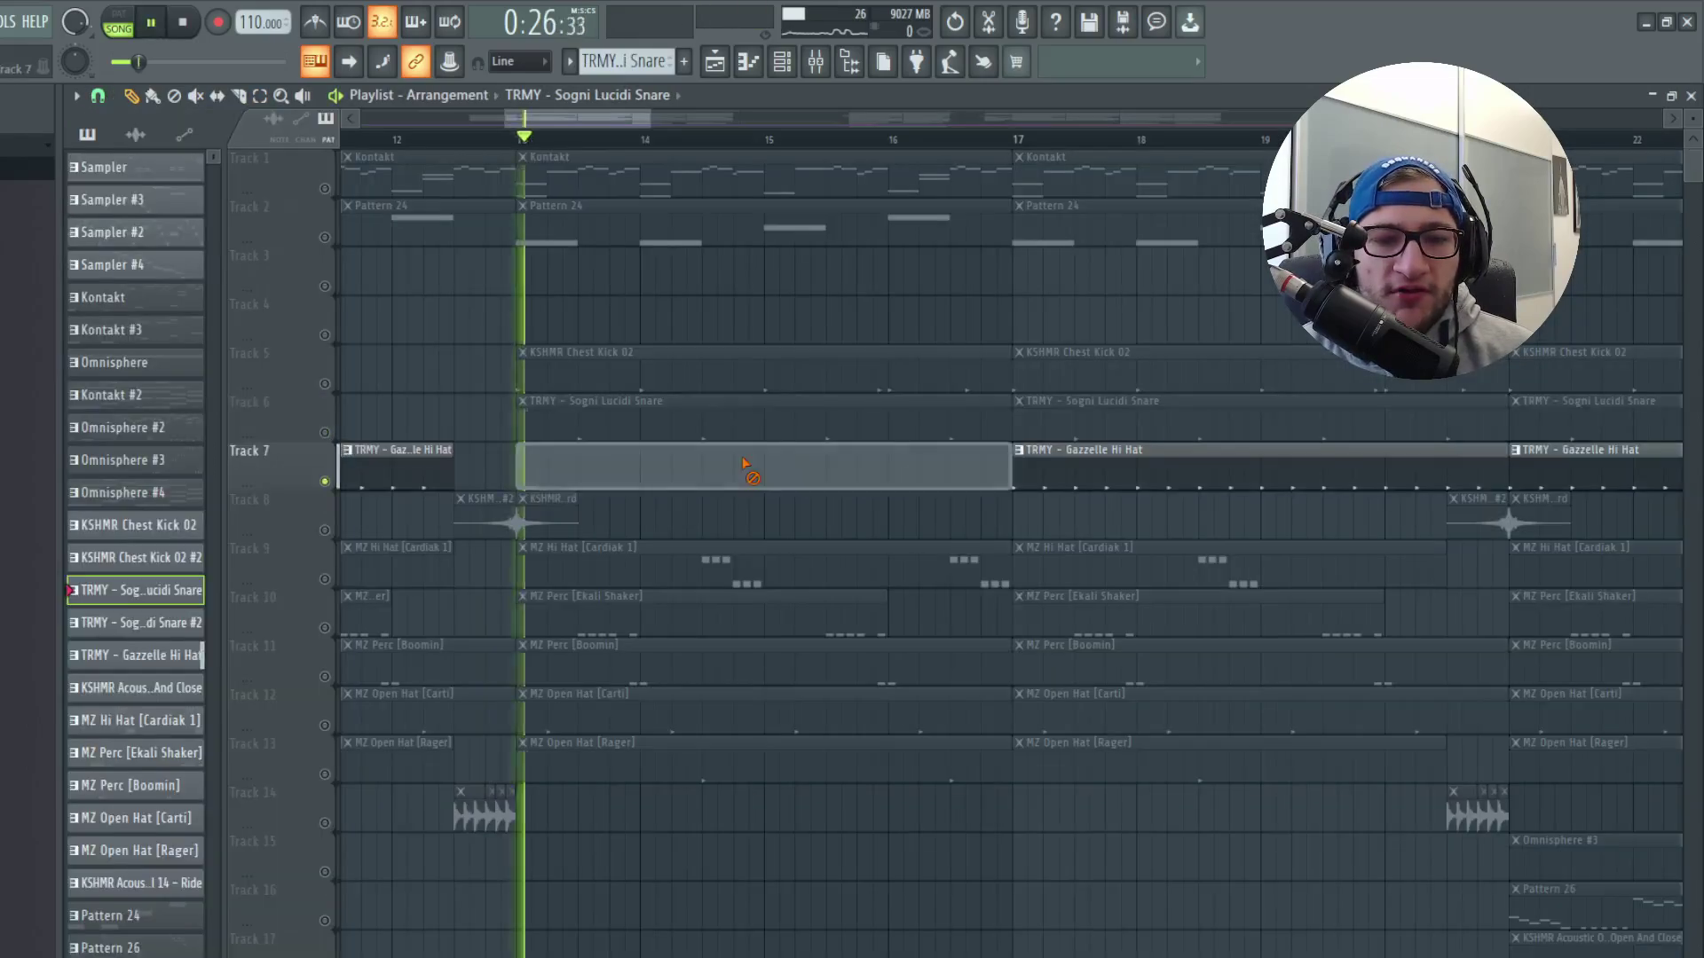
scroll(588, 436, "down", 2)
scroll(657, 445, "up", 2)
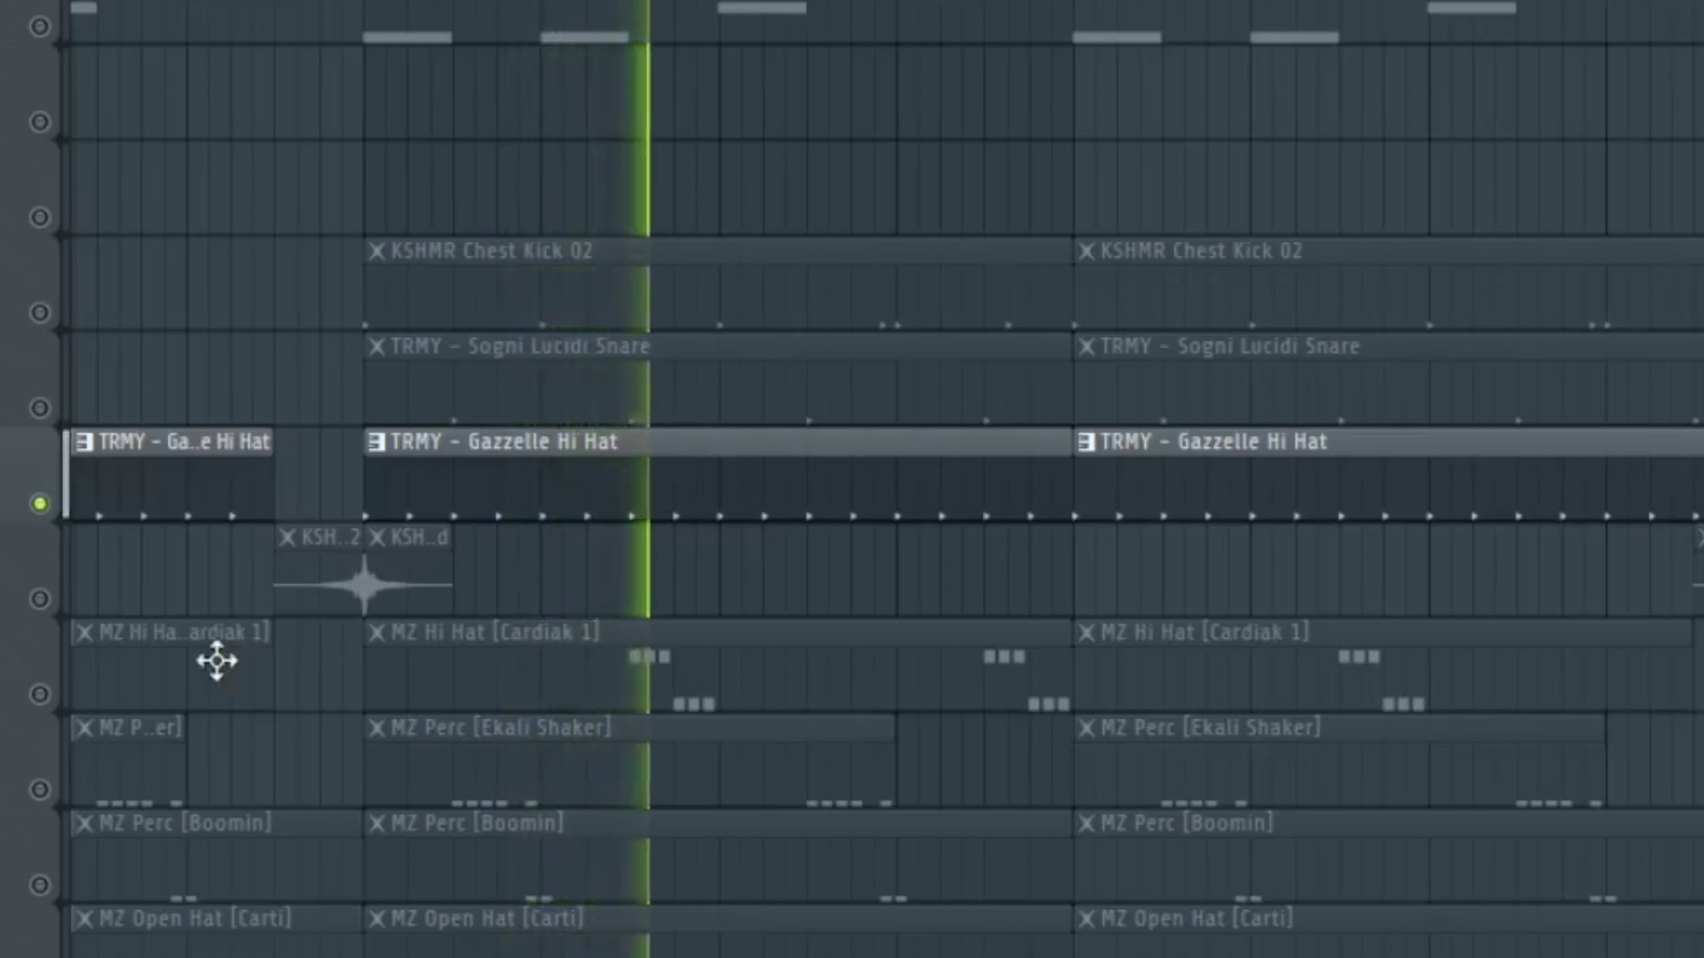
key("space")
Solo Track 10's Ekali Shaker, and unmute Tracks 9 and 11 alongside it.
right_click(40, 789)
left_click(40, 694)
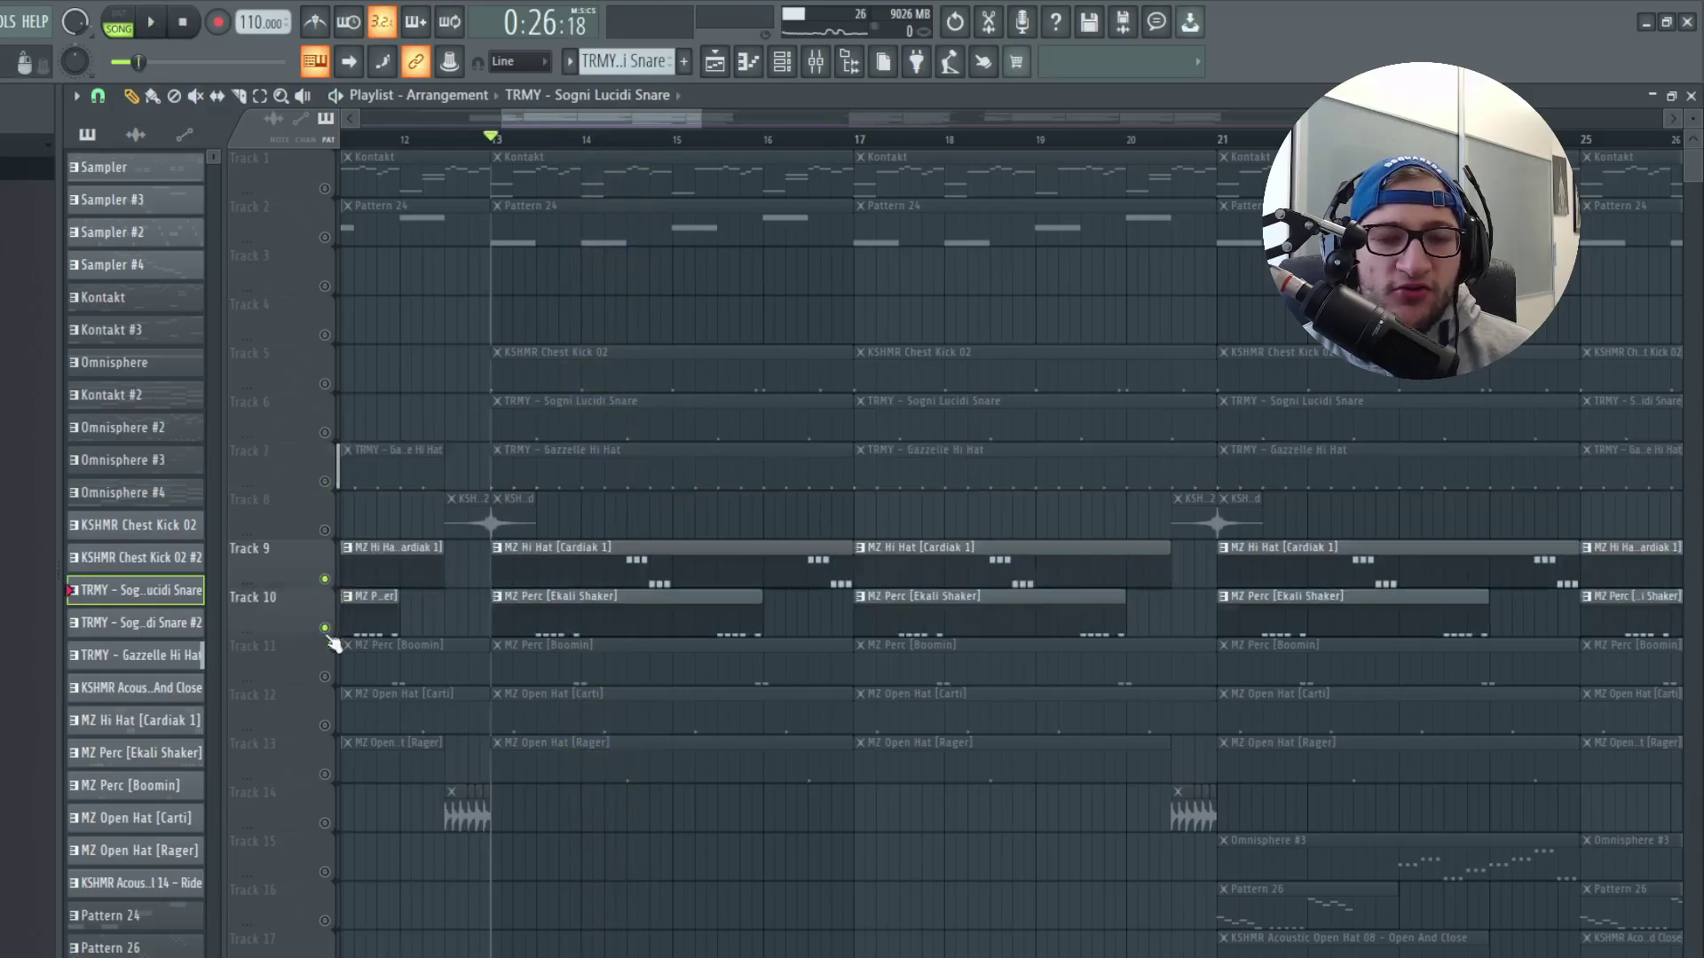
left_click(324, 676)
scroll(592, 544, "up", 3)
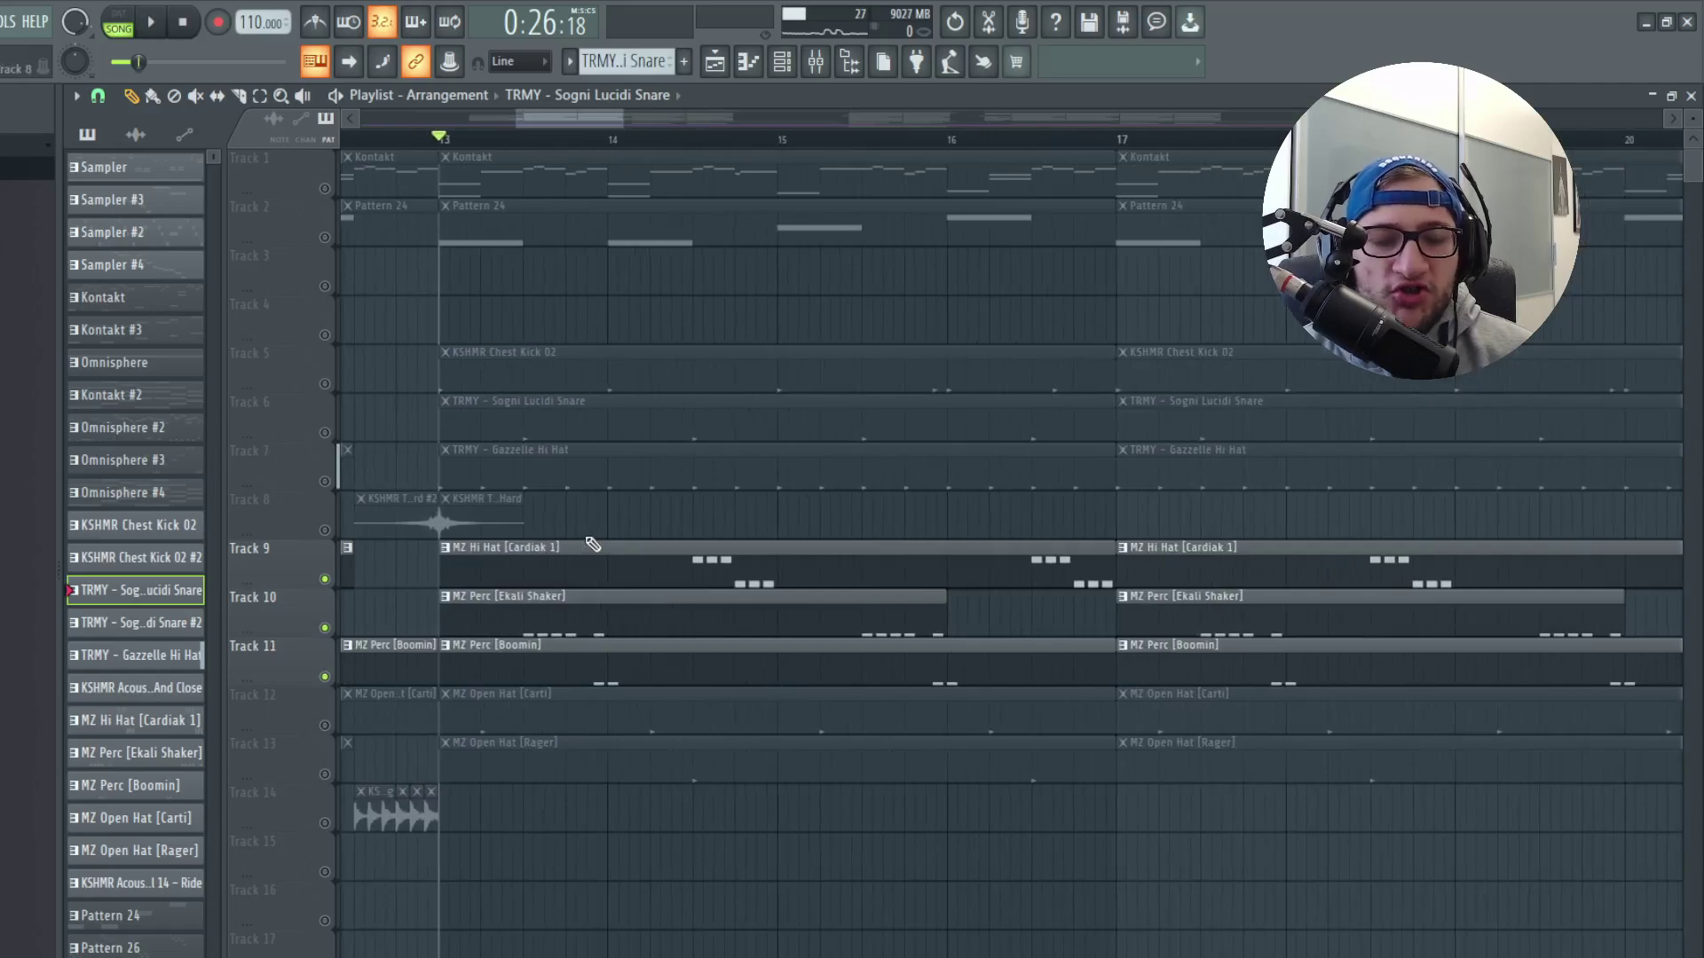
Open the MZ Perc [Ekali Shaker] notes, select the first group and play them, and return to the playlist.
double_click(488, 621)
left_click_drag(423, 579, 242, 637)
key("space")
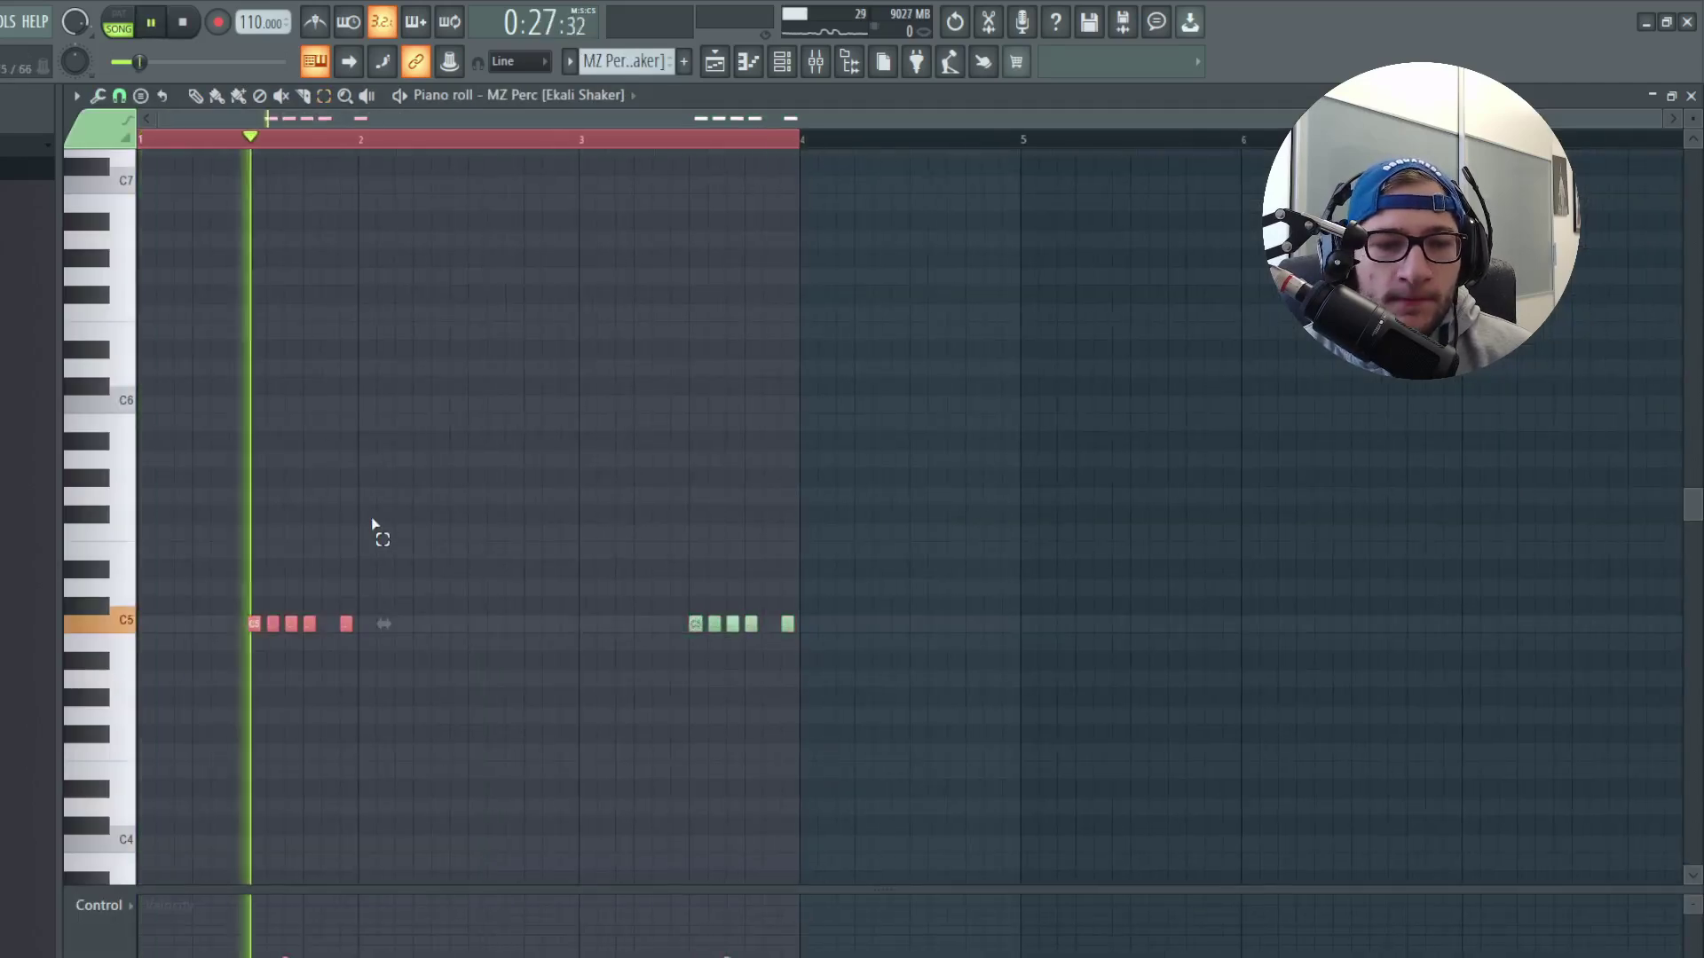
left_click(715, 61)
key("space")
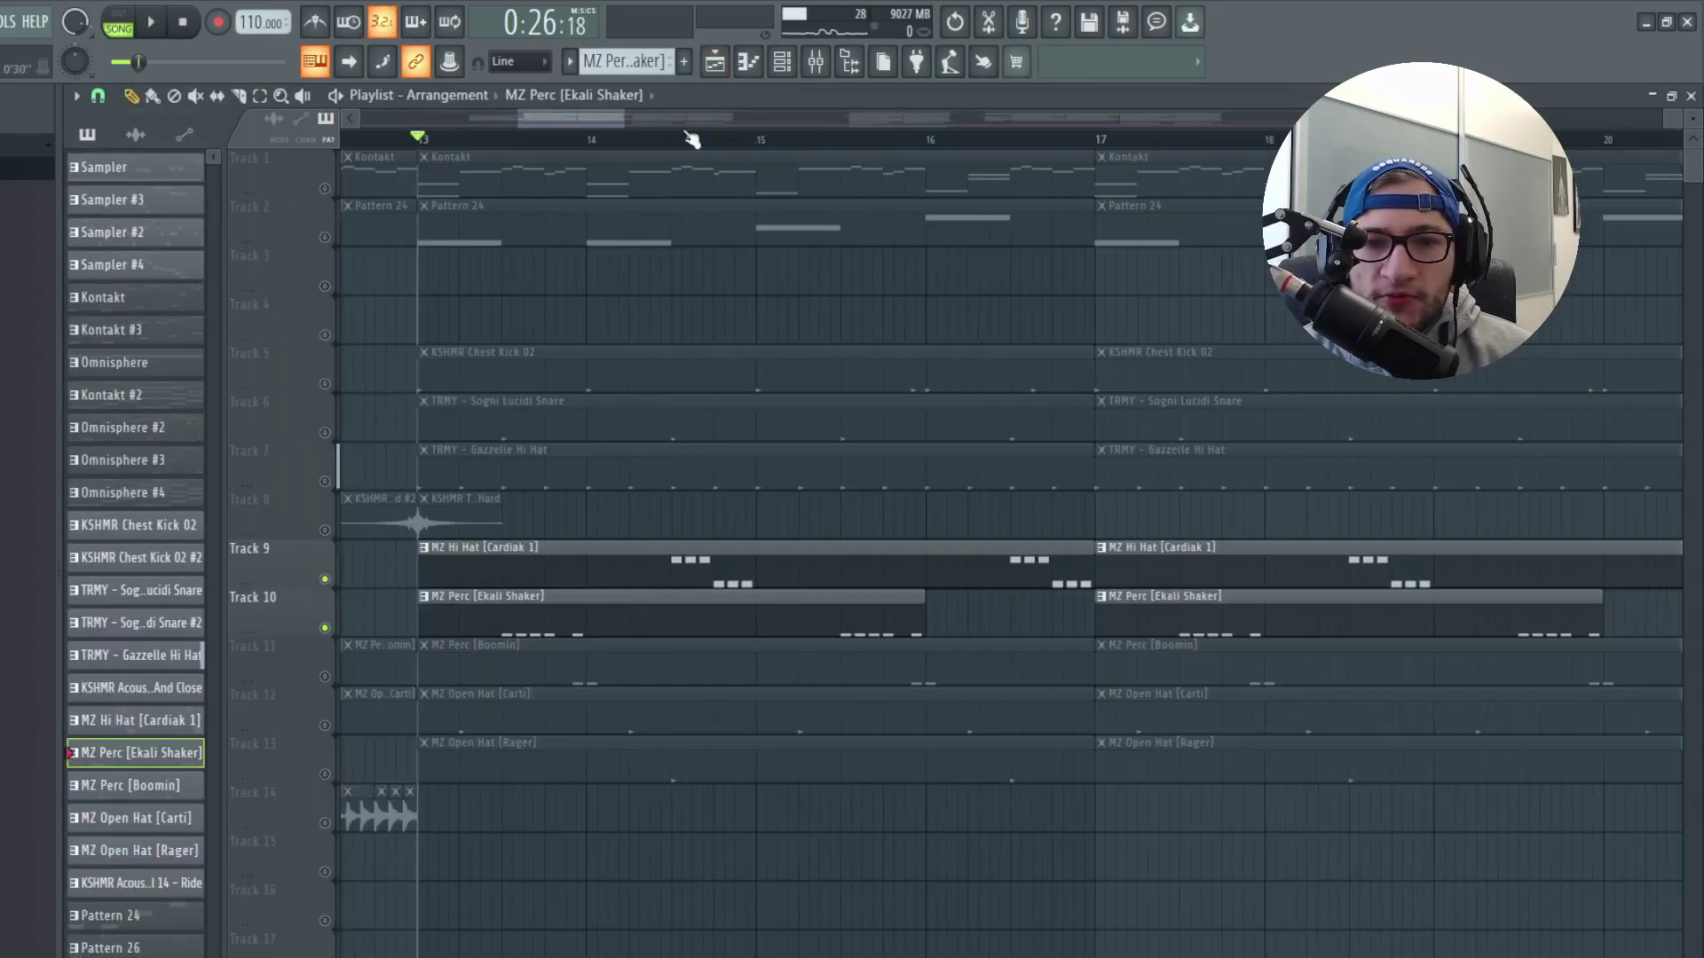
Play the percussion from bar 13, toggling Track 11's MZ Perc [Boomin] on or off among the neighbouring tracks.
key("space")
left_click(324, 676)
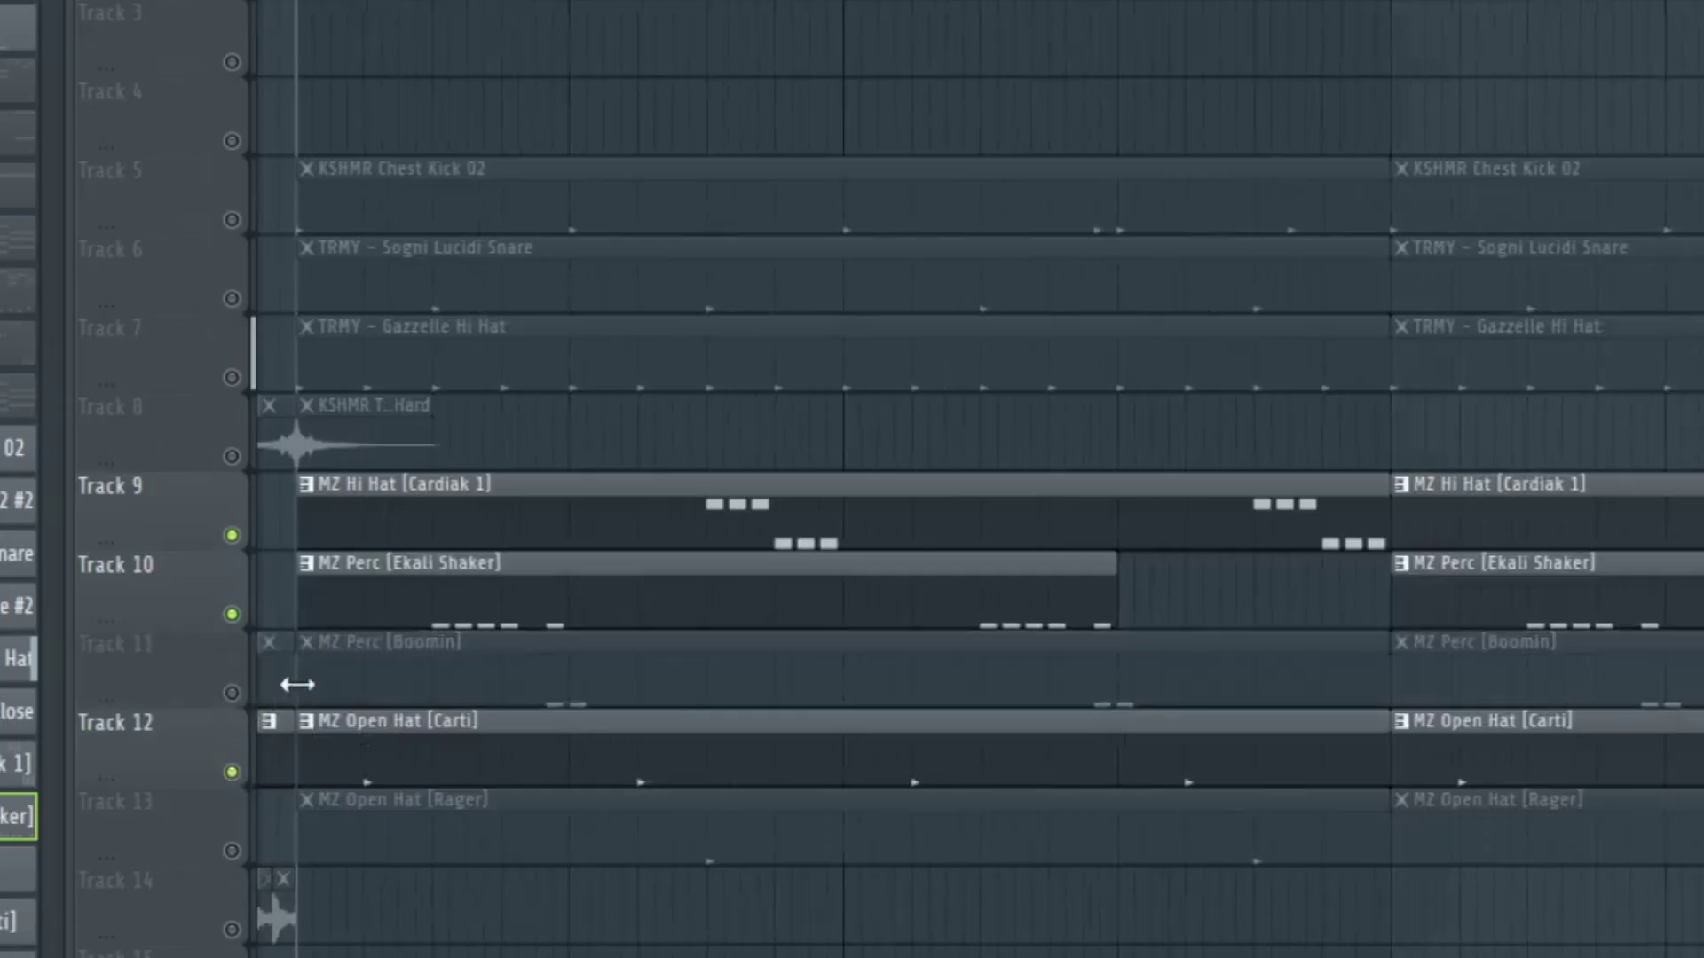
scroll(298, 684, "up", 2)
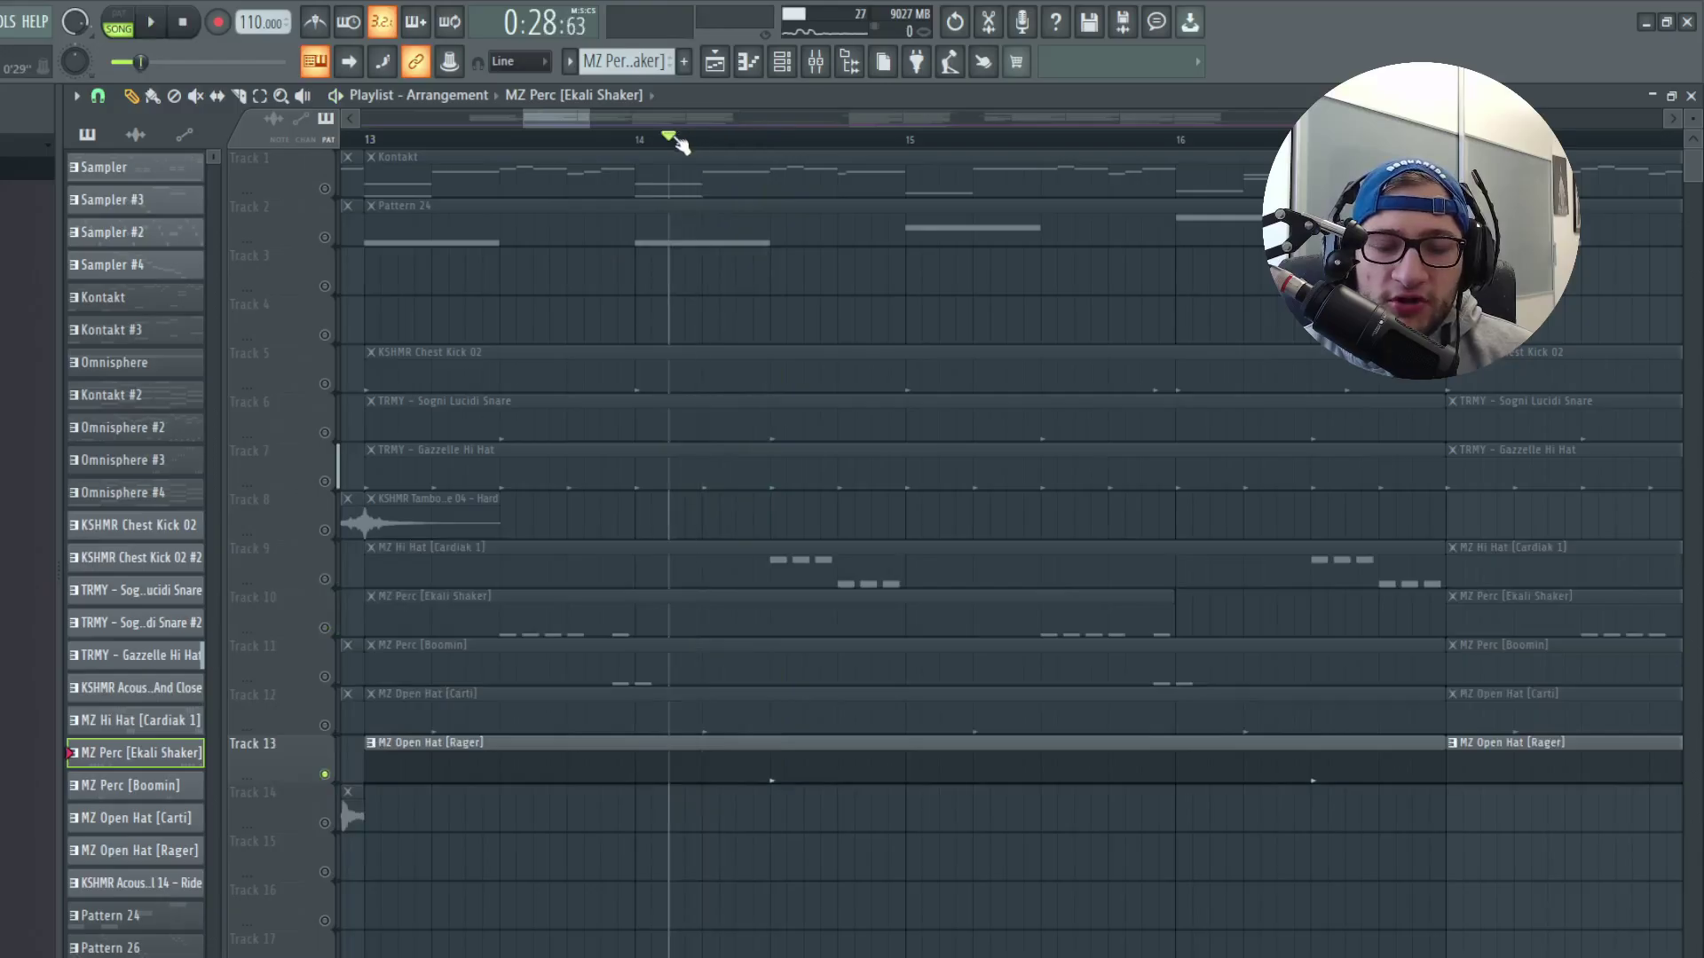
scroll(679, 142, "down", 3)
Play the soloed MZ Open Hat [Rager] on Track 13, and unmute Tracks 12 and 11.
key("space")
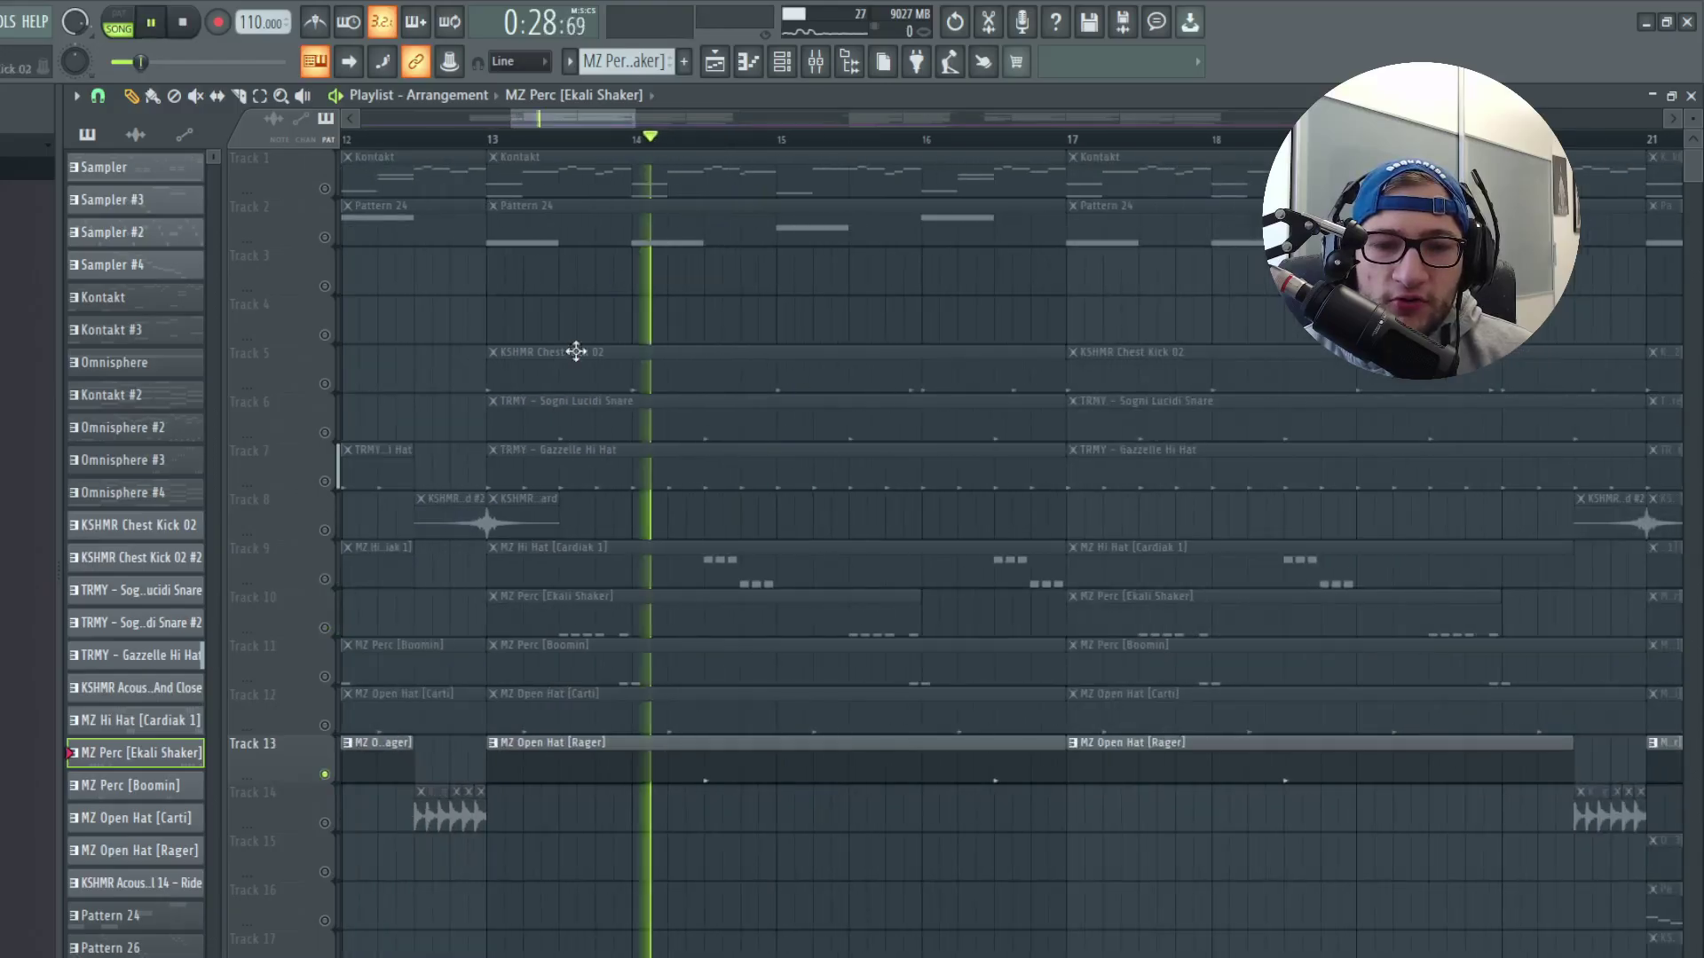
left_click(325, 725)
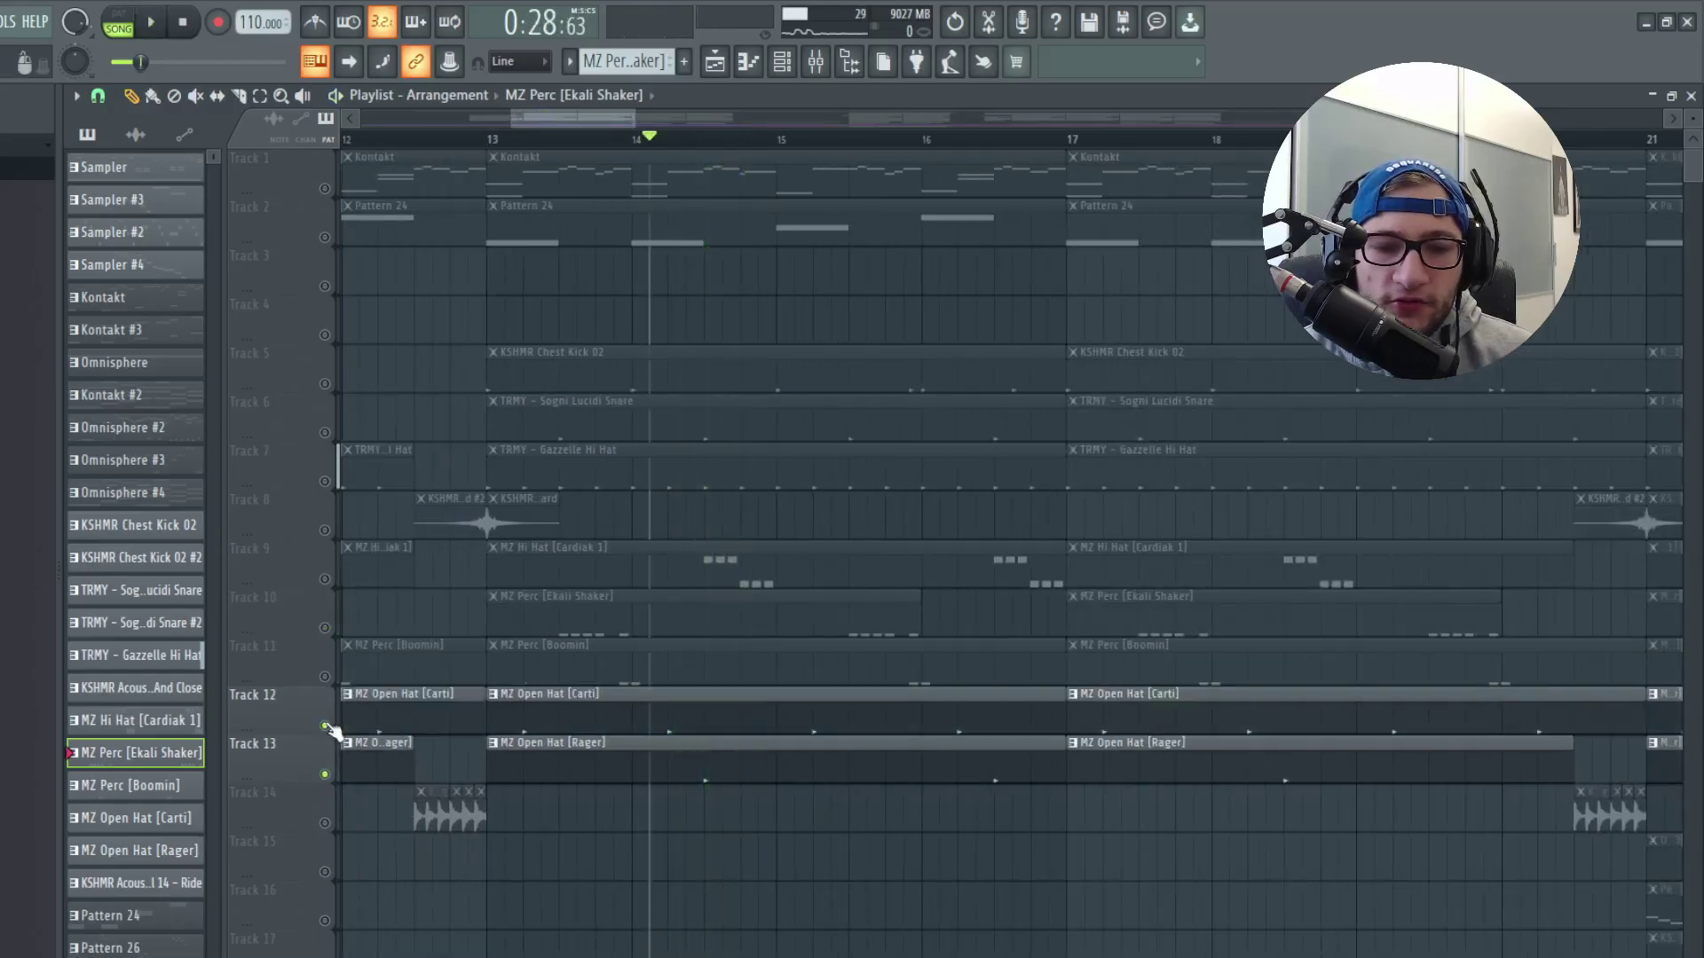
left_click(325, 676)
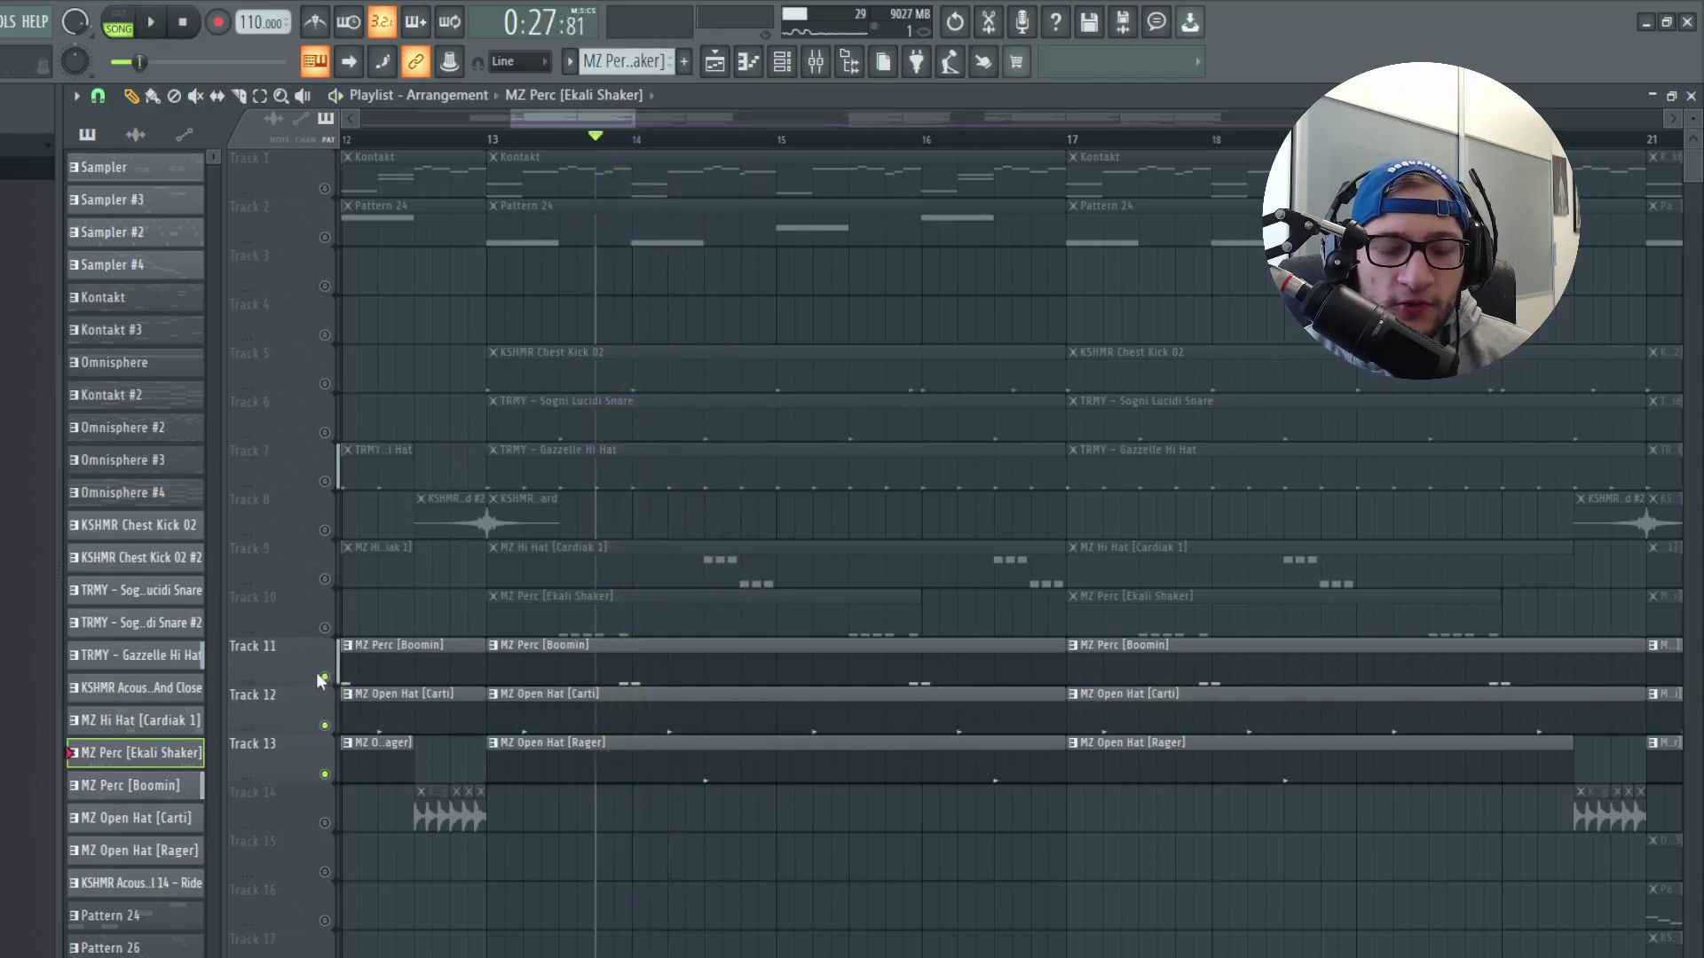
Solo and play Track 11's MZ Perc [Boomin] and Track 17's acoustic open hat from bar 21, and stop playback.
right_click(325, 676)
scroll(776, 562, "down", 3)
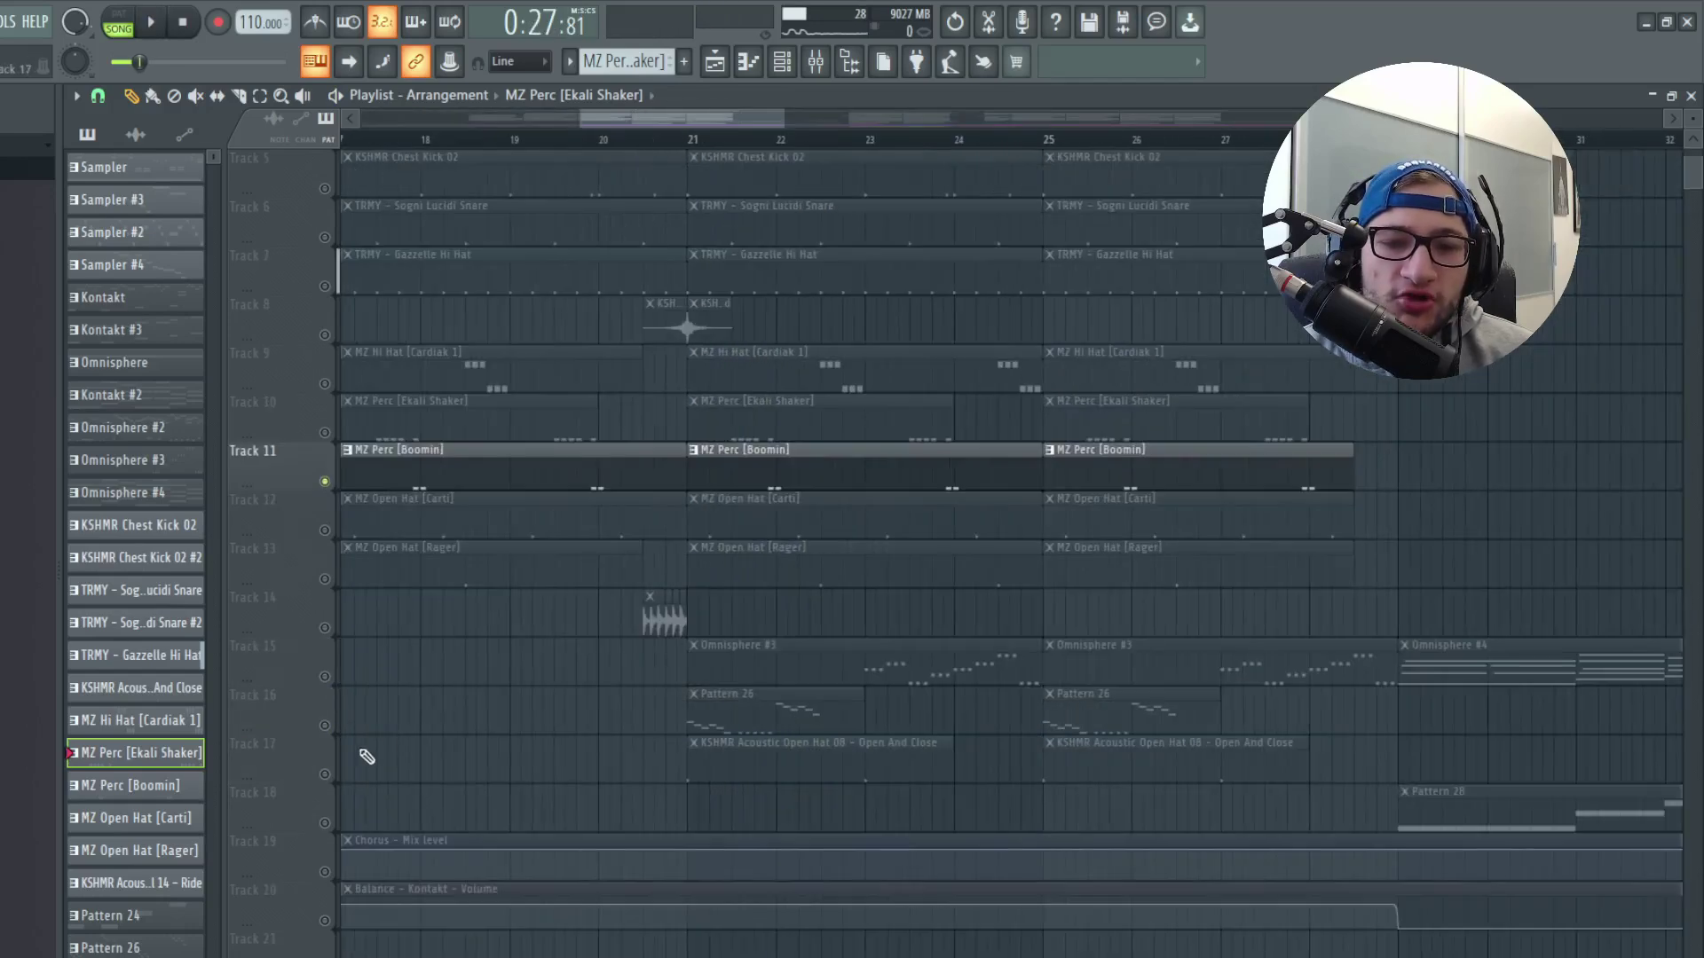
right_click(326, 773)
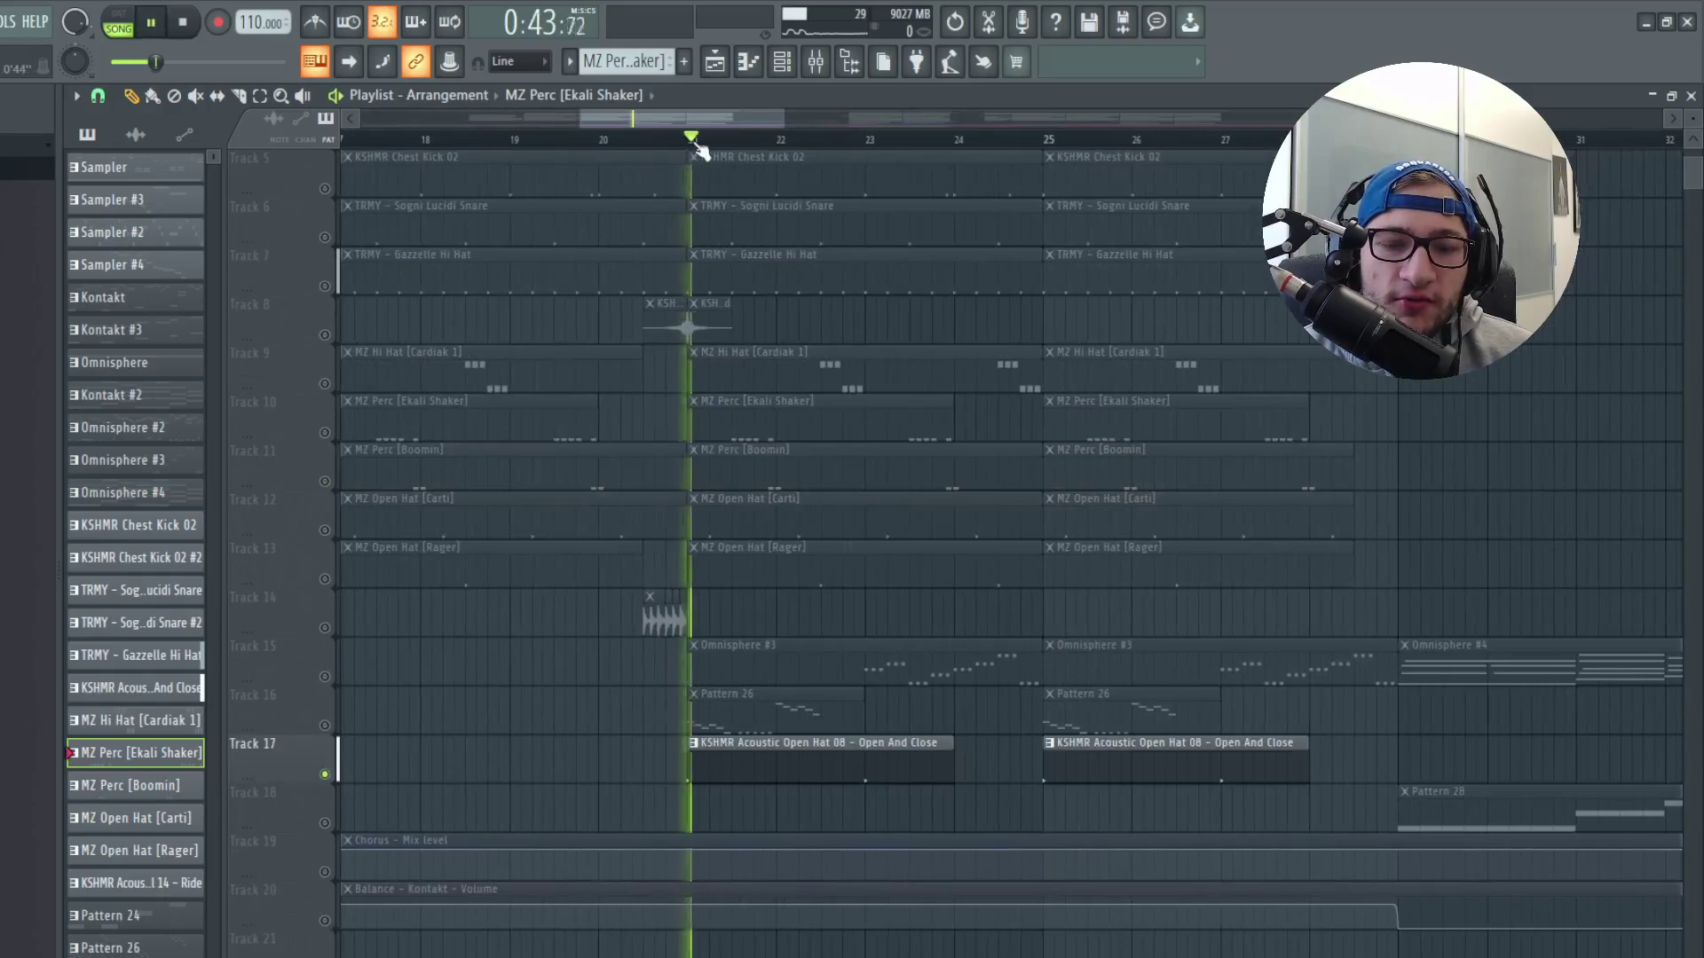
key("space")
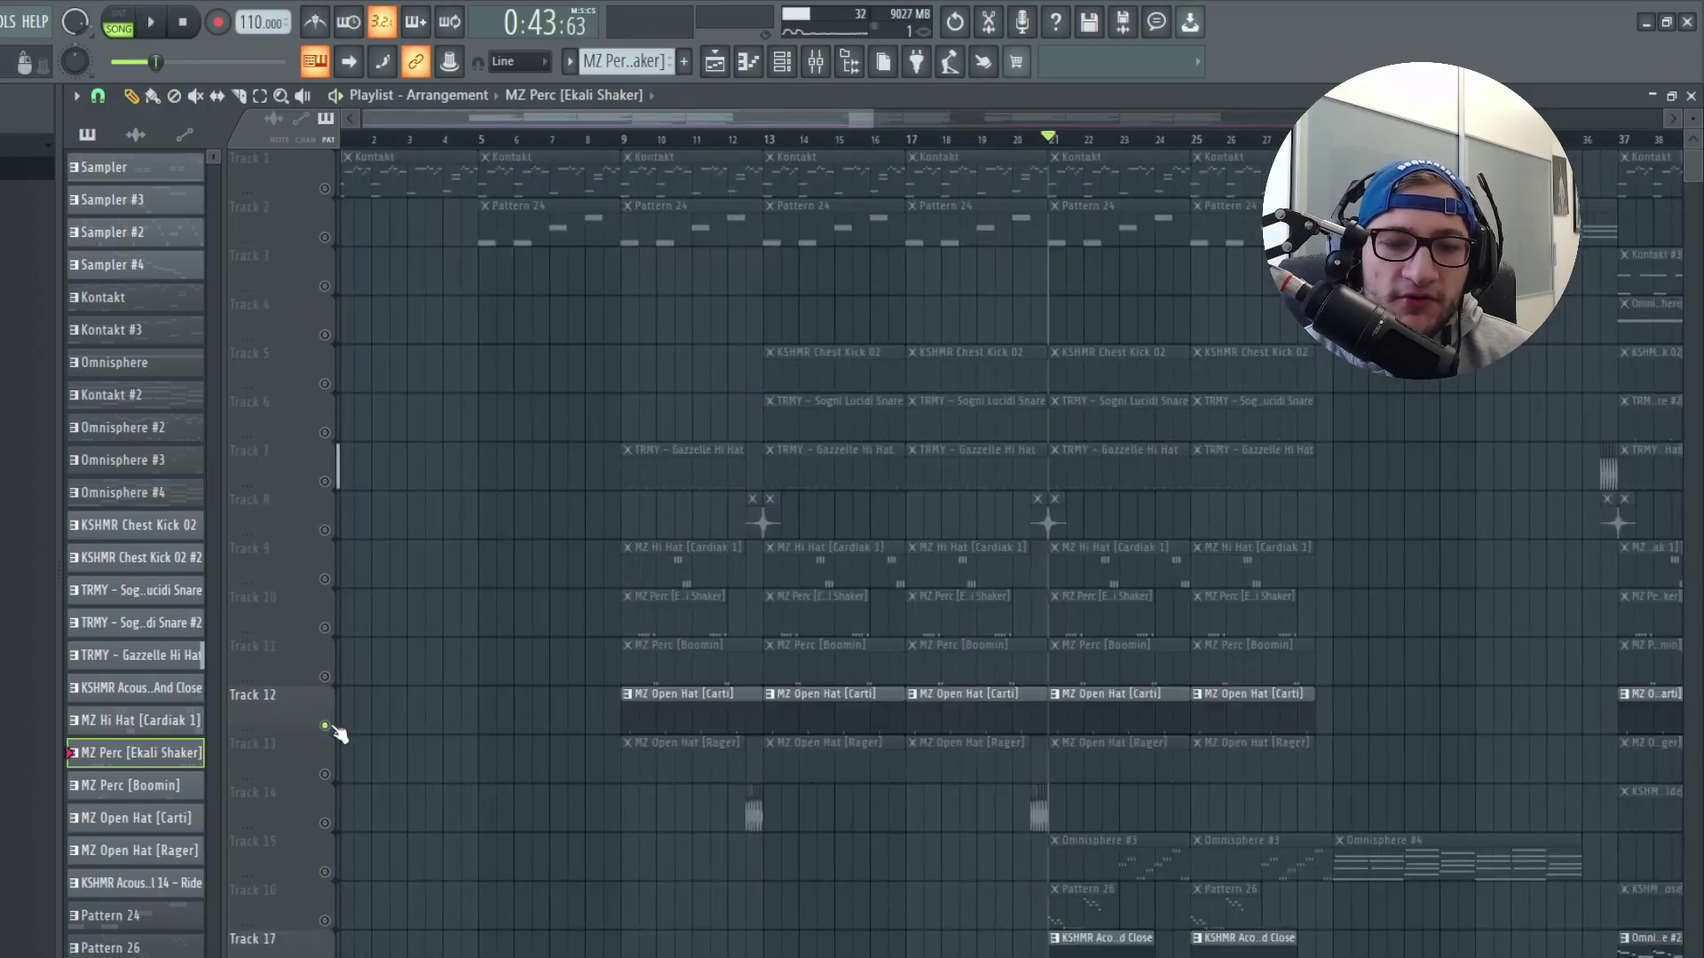
Unmute Tracks 13, 11, 10, 9 and 8 alongside the open hats on Tracks 12 and 17.
left_click(326, 772)
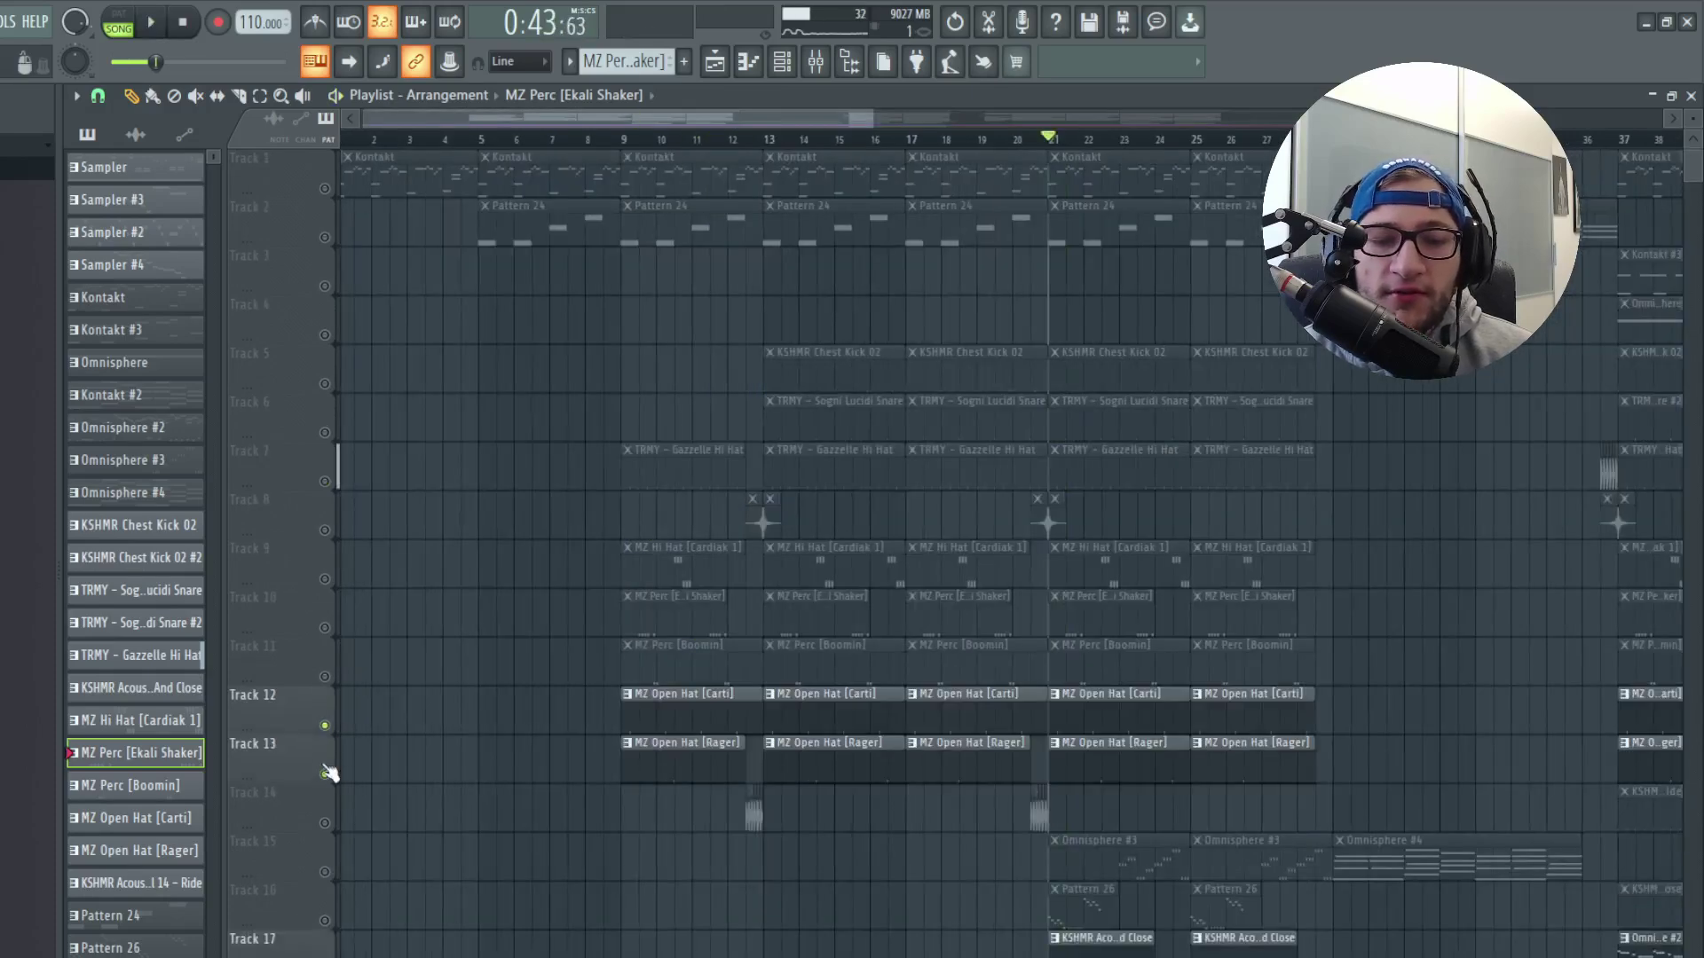
left_click(326, 676)
left_click(326, 627)
left_click(325, 579)
left_click(326, 529)
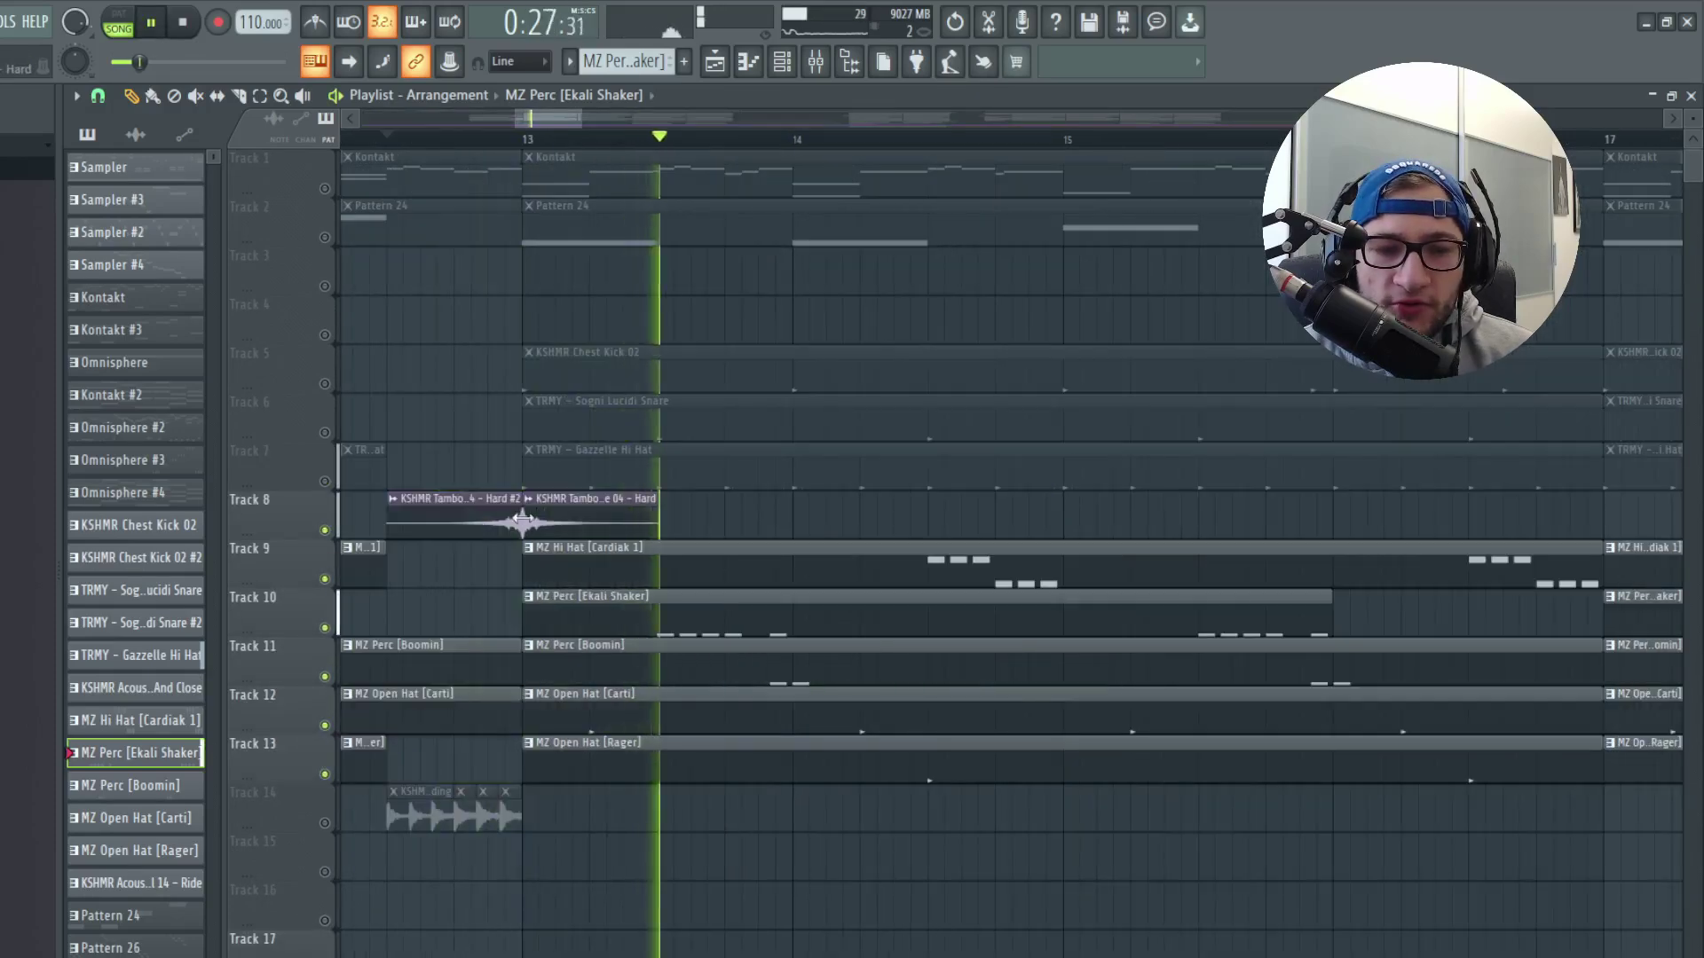
key("space")
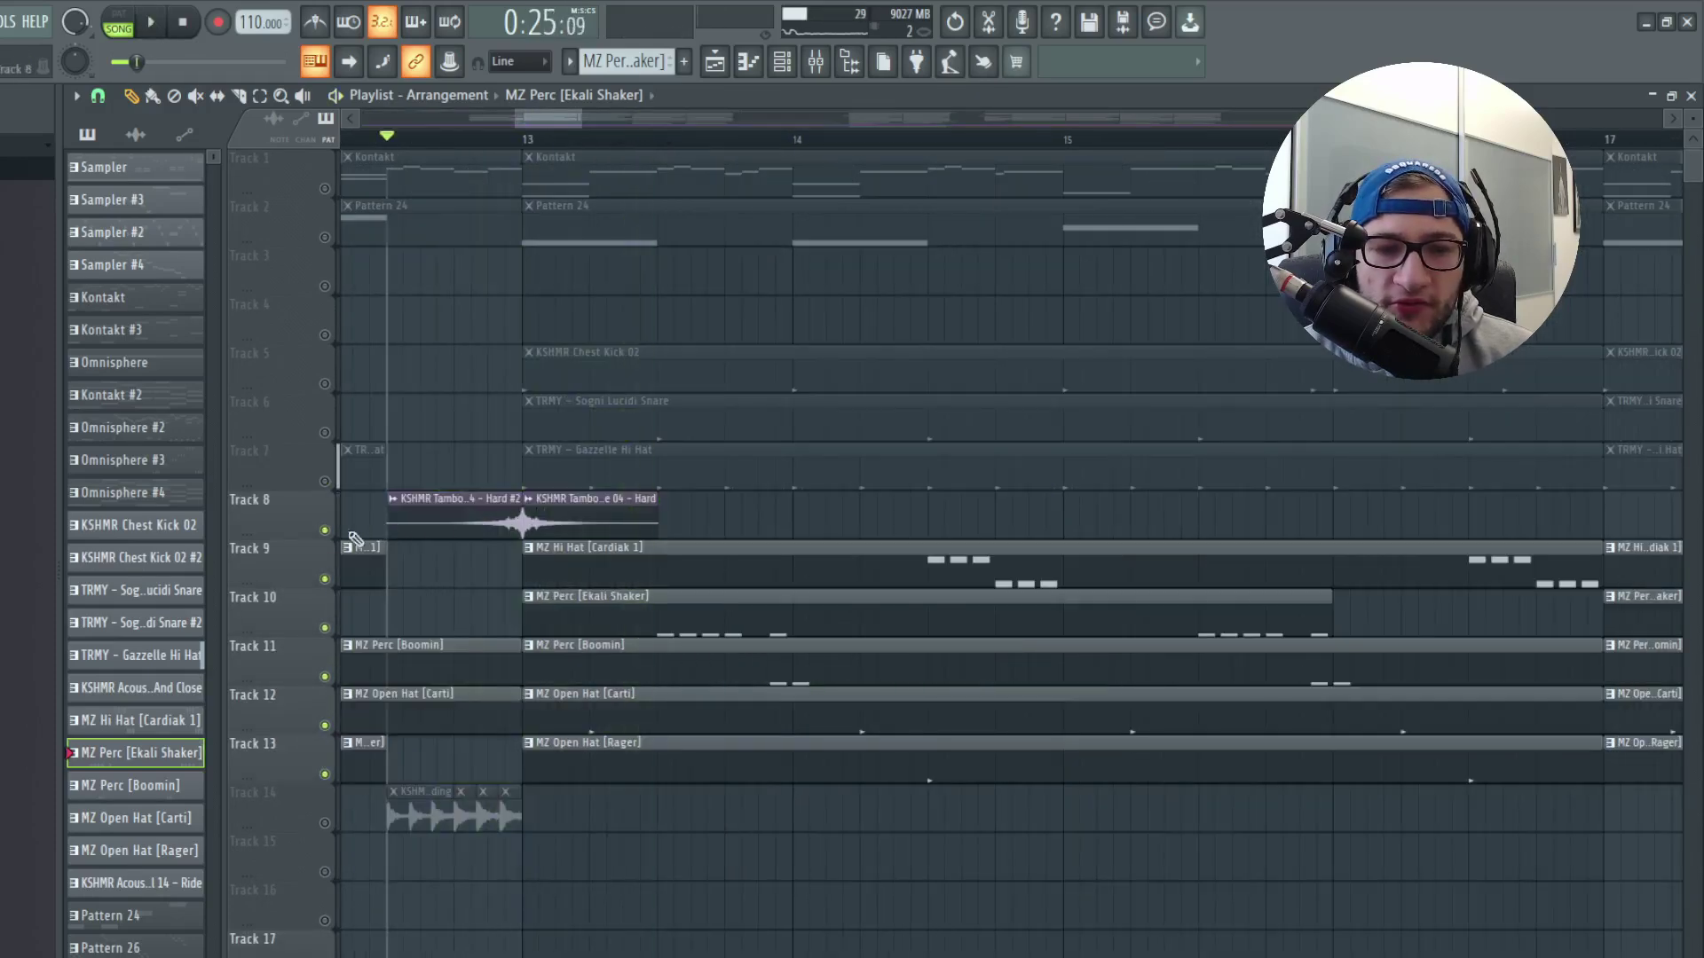
Solo Track 8 and play its tambourine clips leading into bar 13, and stop playback.
right_click(325, 530)
key("space")
scroll(438, 521, "down", 3)
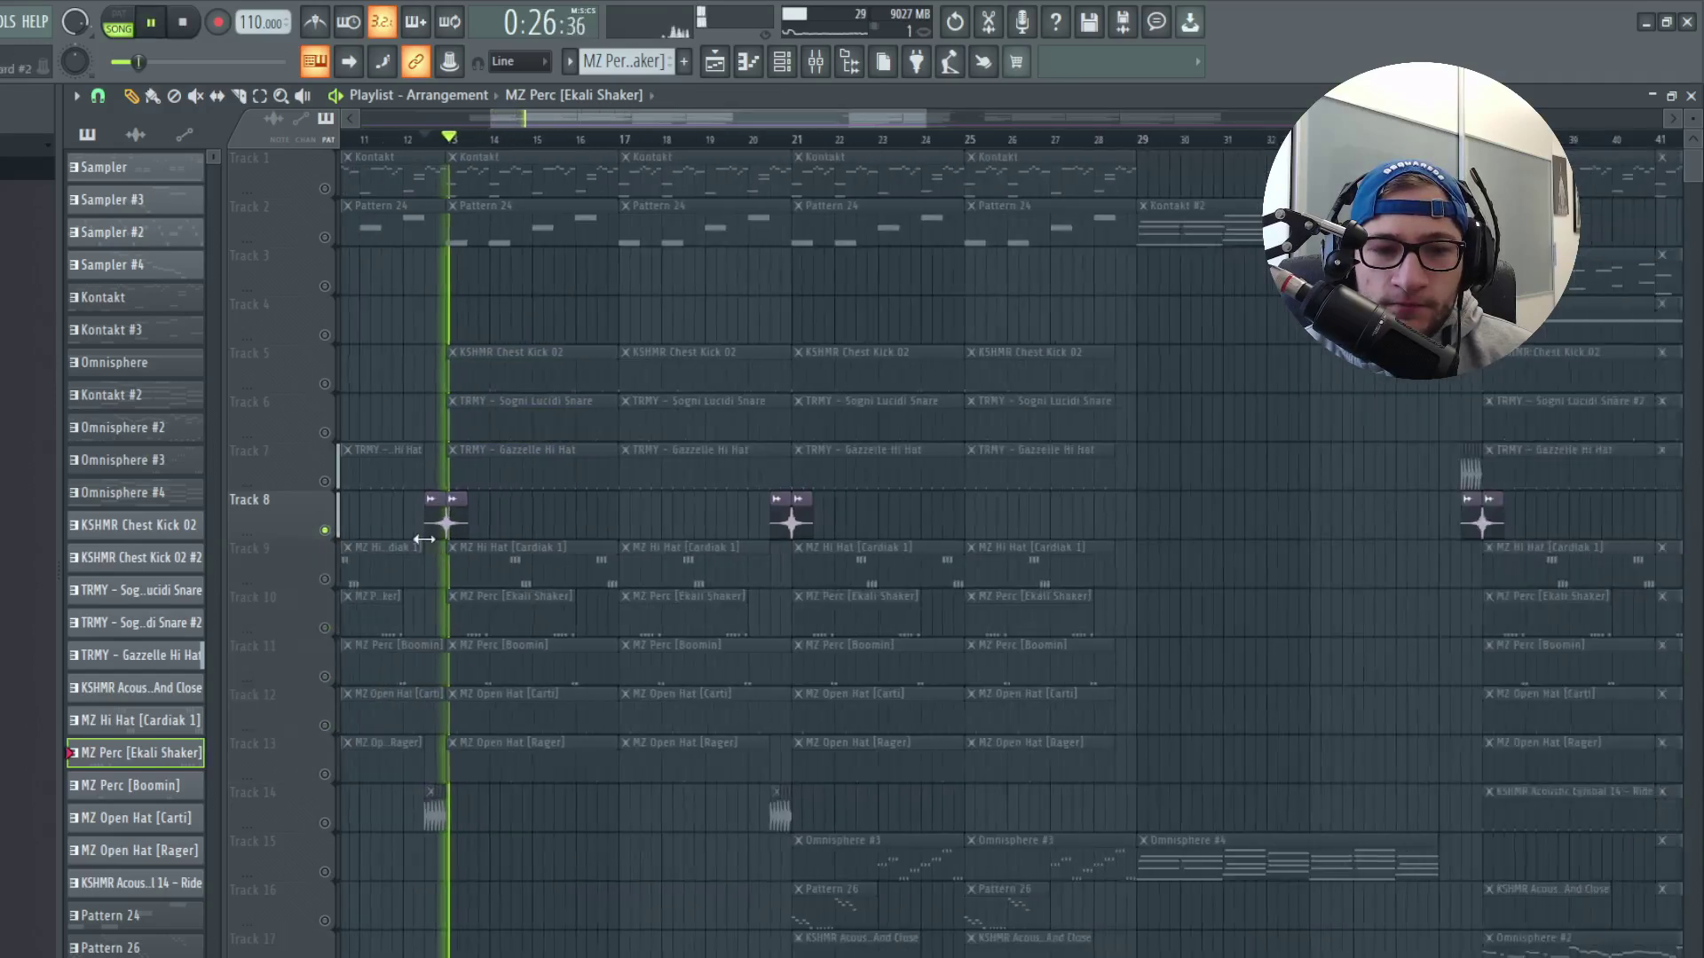
key("space")
Solo Track 5 and open the notes of its first KSHMR Chest Kick 02 clip at bar 13.
right_click(324, 383)
scroll(358, 384, "up", 3)
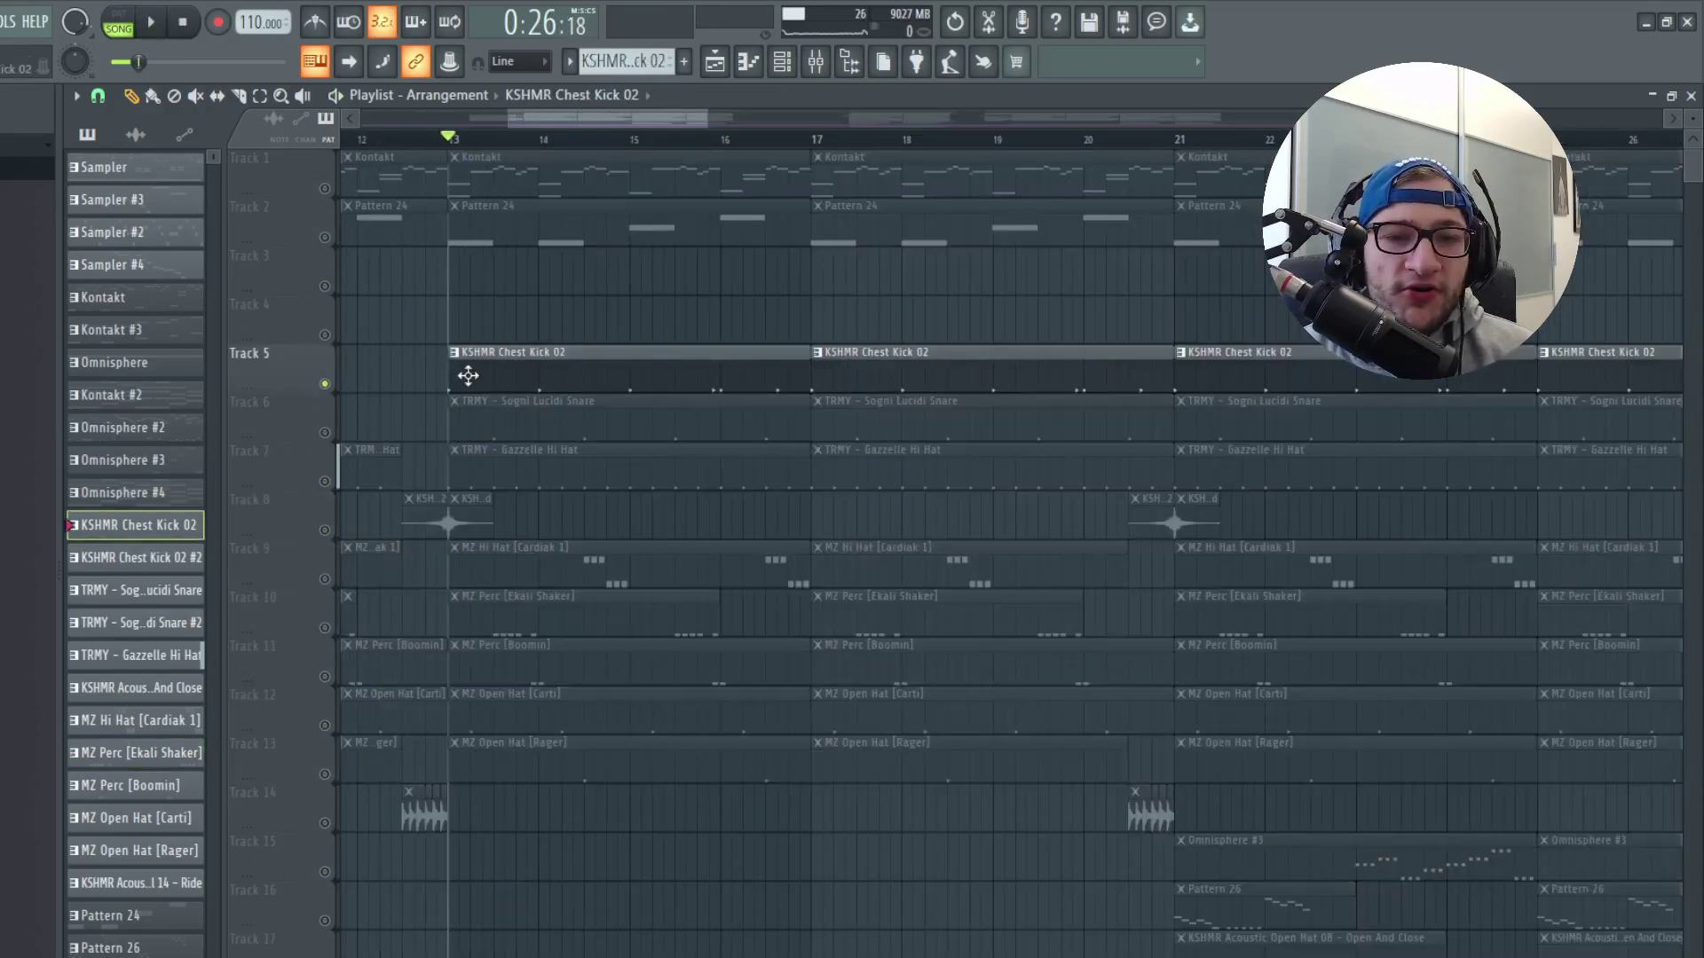
double_click(468, 376)
Select the kick notes at bars 1, 2 and 3 in turn, and box the pair around bar 4.
left_click_drag(225, 544, 141, 733)
left_click_drag(345, 561, 264, 714)
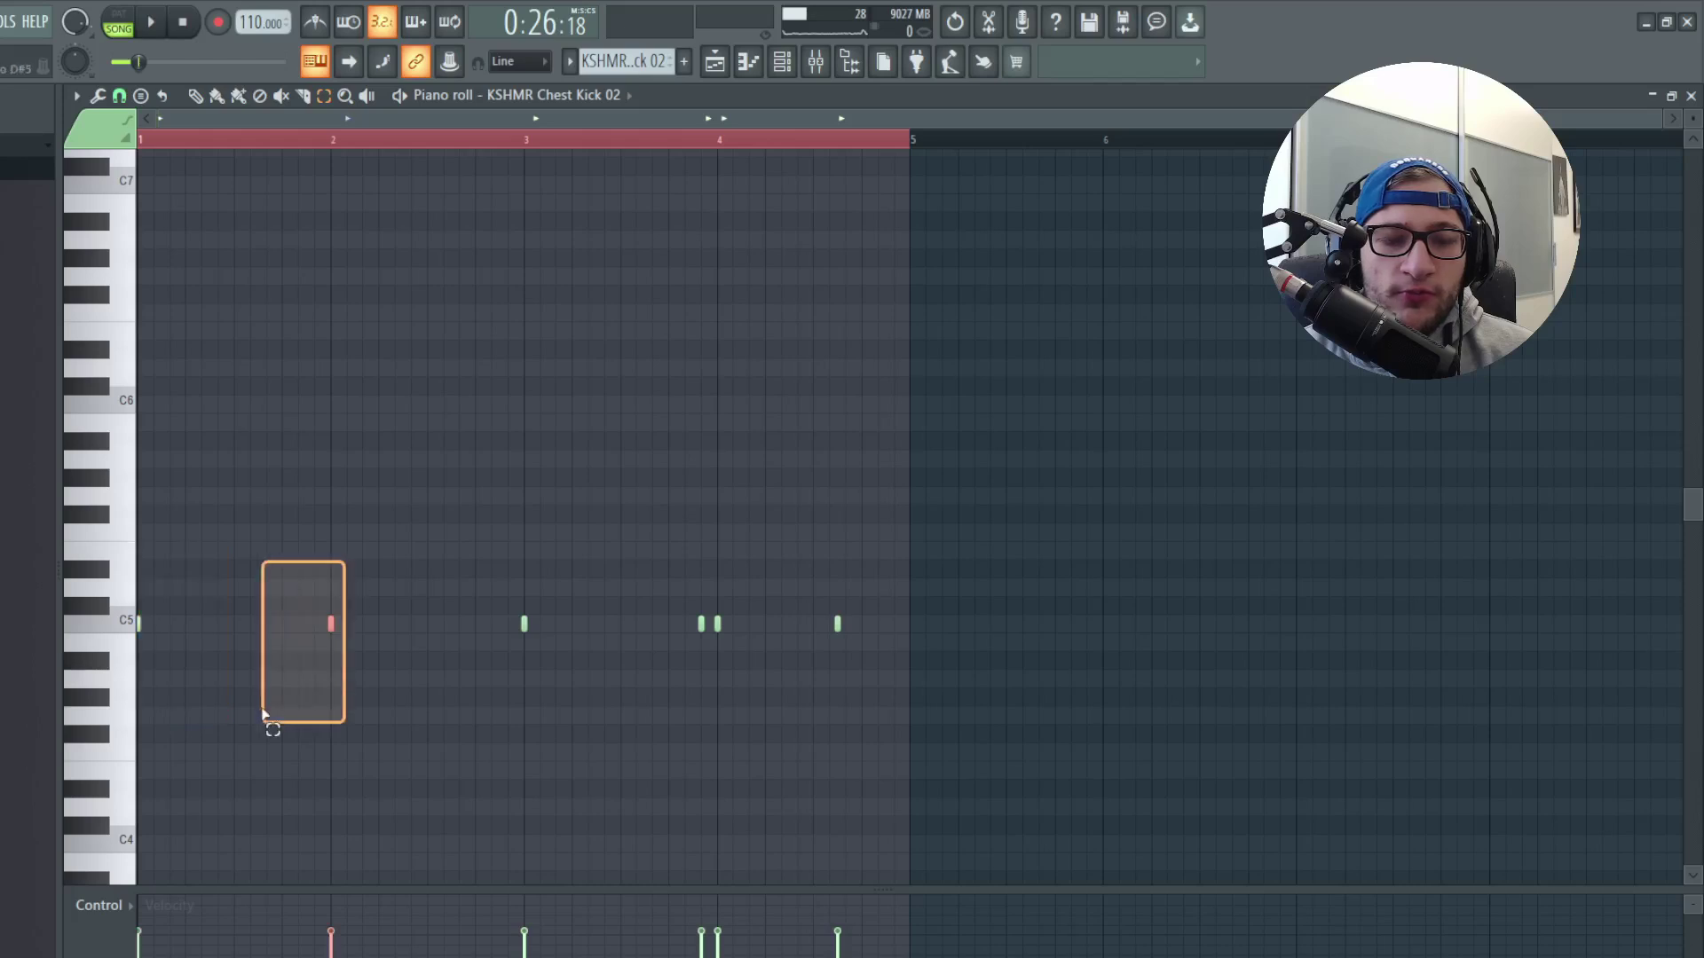
left_click_drag(581, 543, 62, 720)
left_click_drag(764, 541, 652, 701)
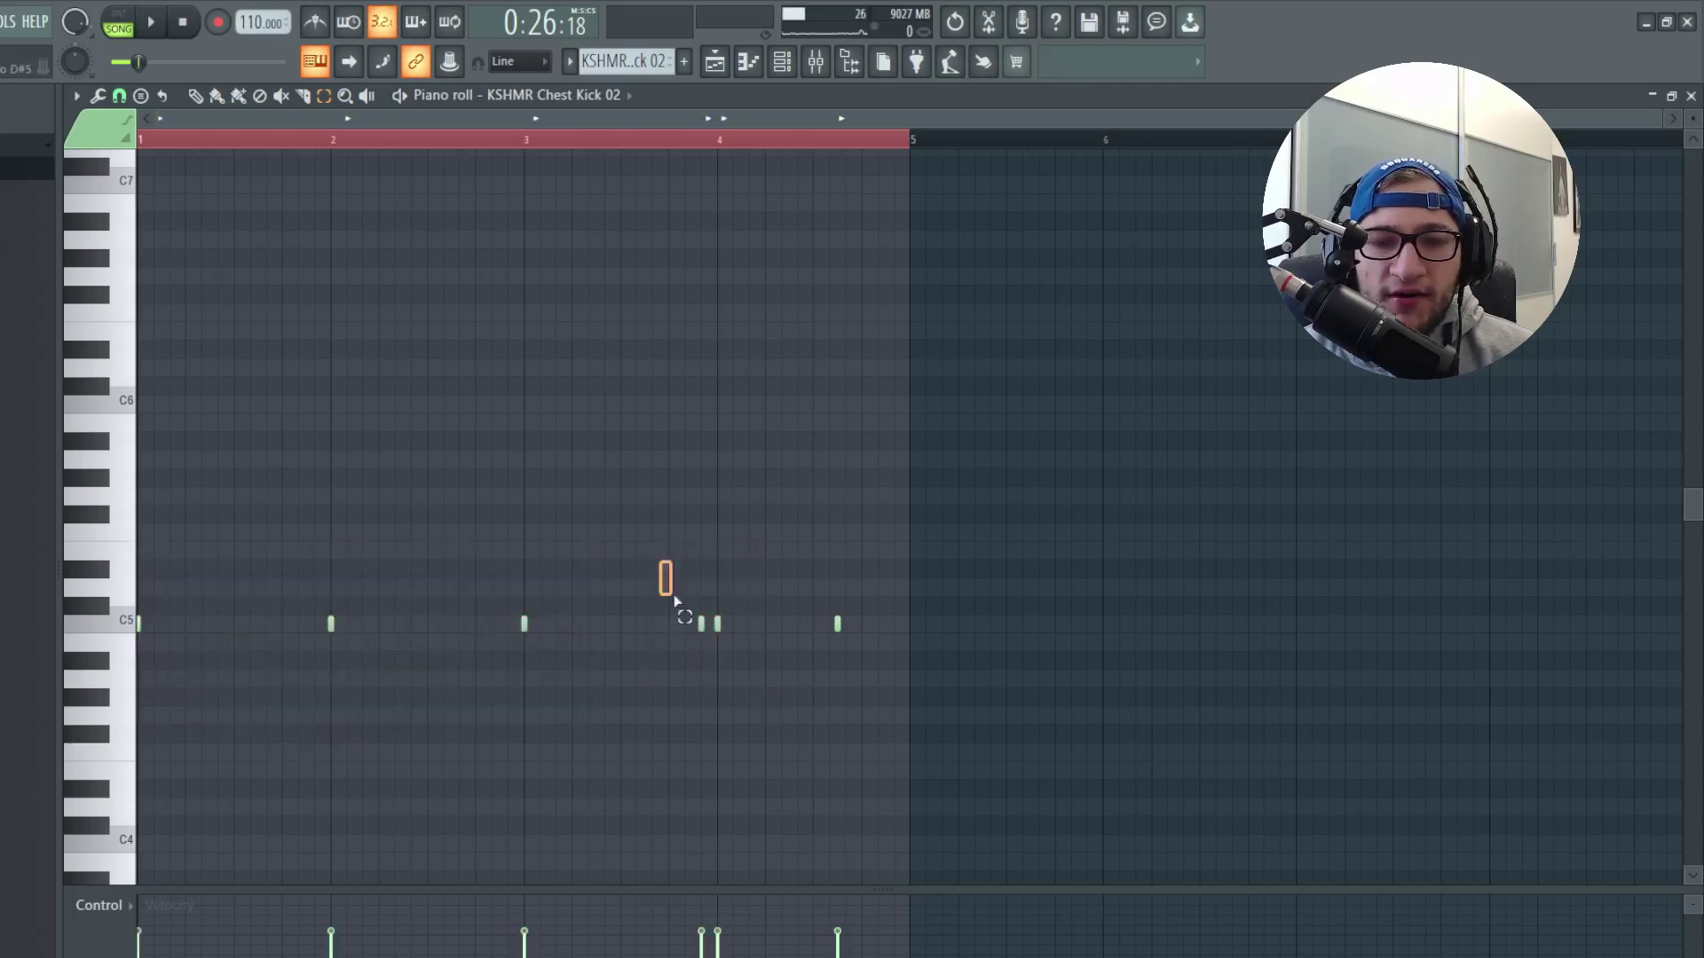
Examine the two kick notes around bar 4, and select the last kick of the pattern.
scroll(714, 612, "up", 2)
left_click_drag(651, 577, 705, 671)
scroll(643, 557, "up", 2)
scroll(645, 559, "up", 1)
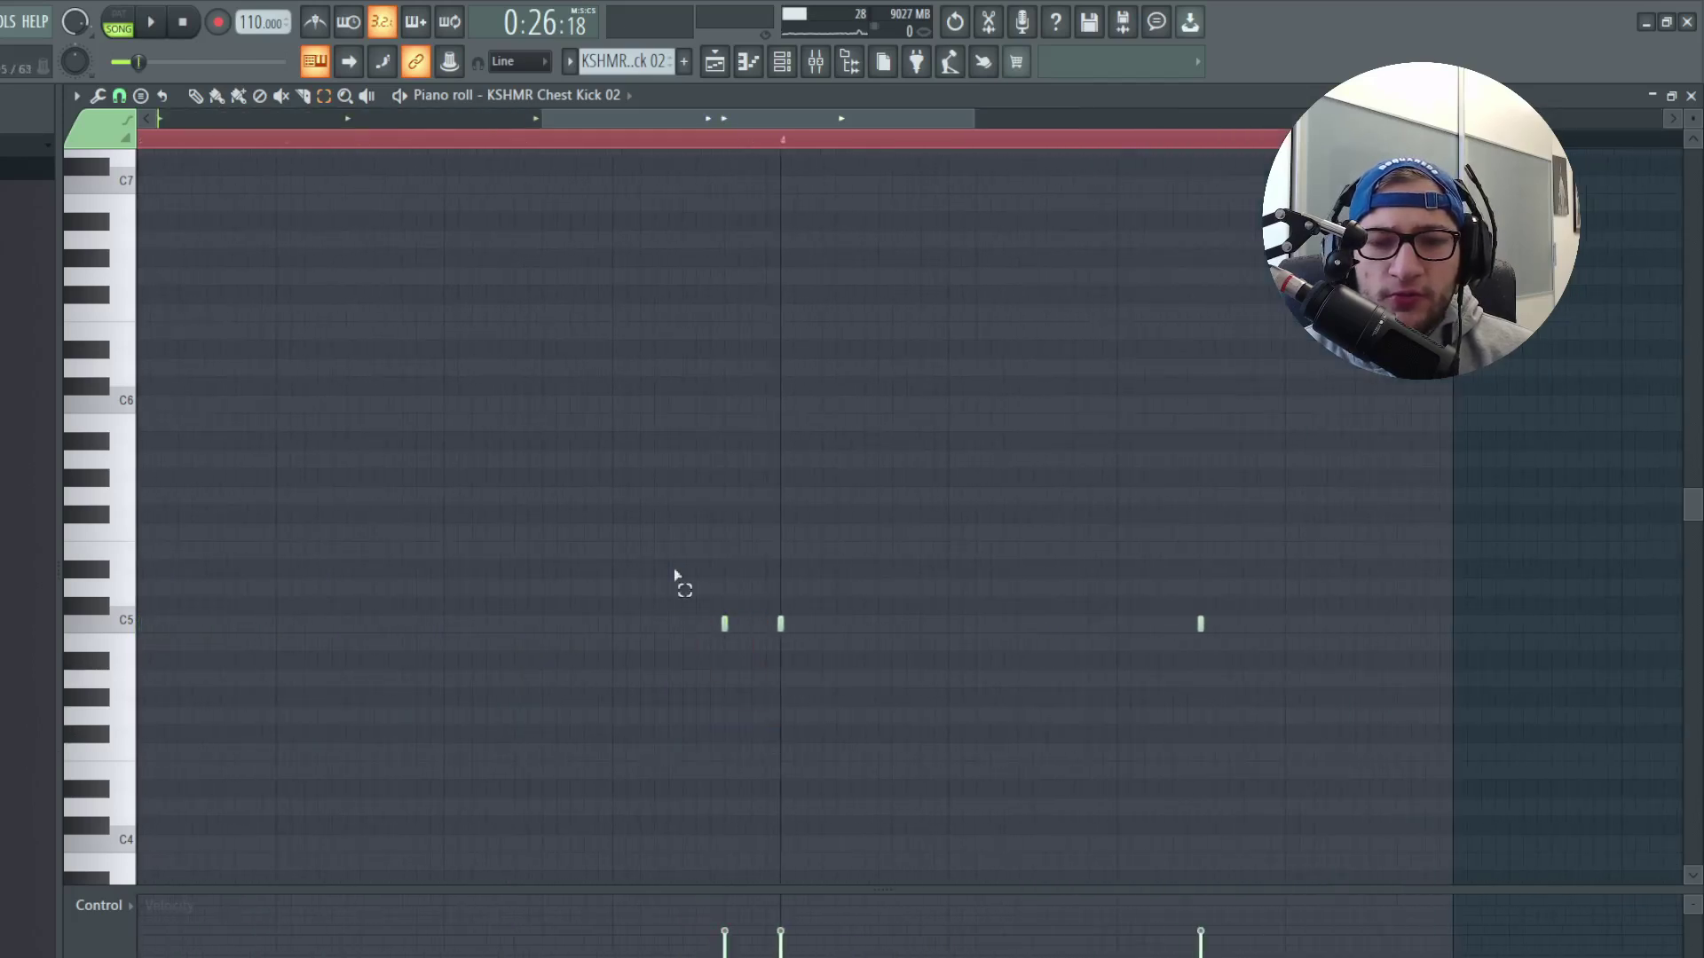
scroll(700, 616, "down", 4)
scroll(701, 616, "down", 1)
left_click_drag(966, 544, 813, 707)
scroll(846, 594, "up", 4)
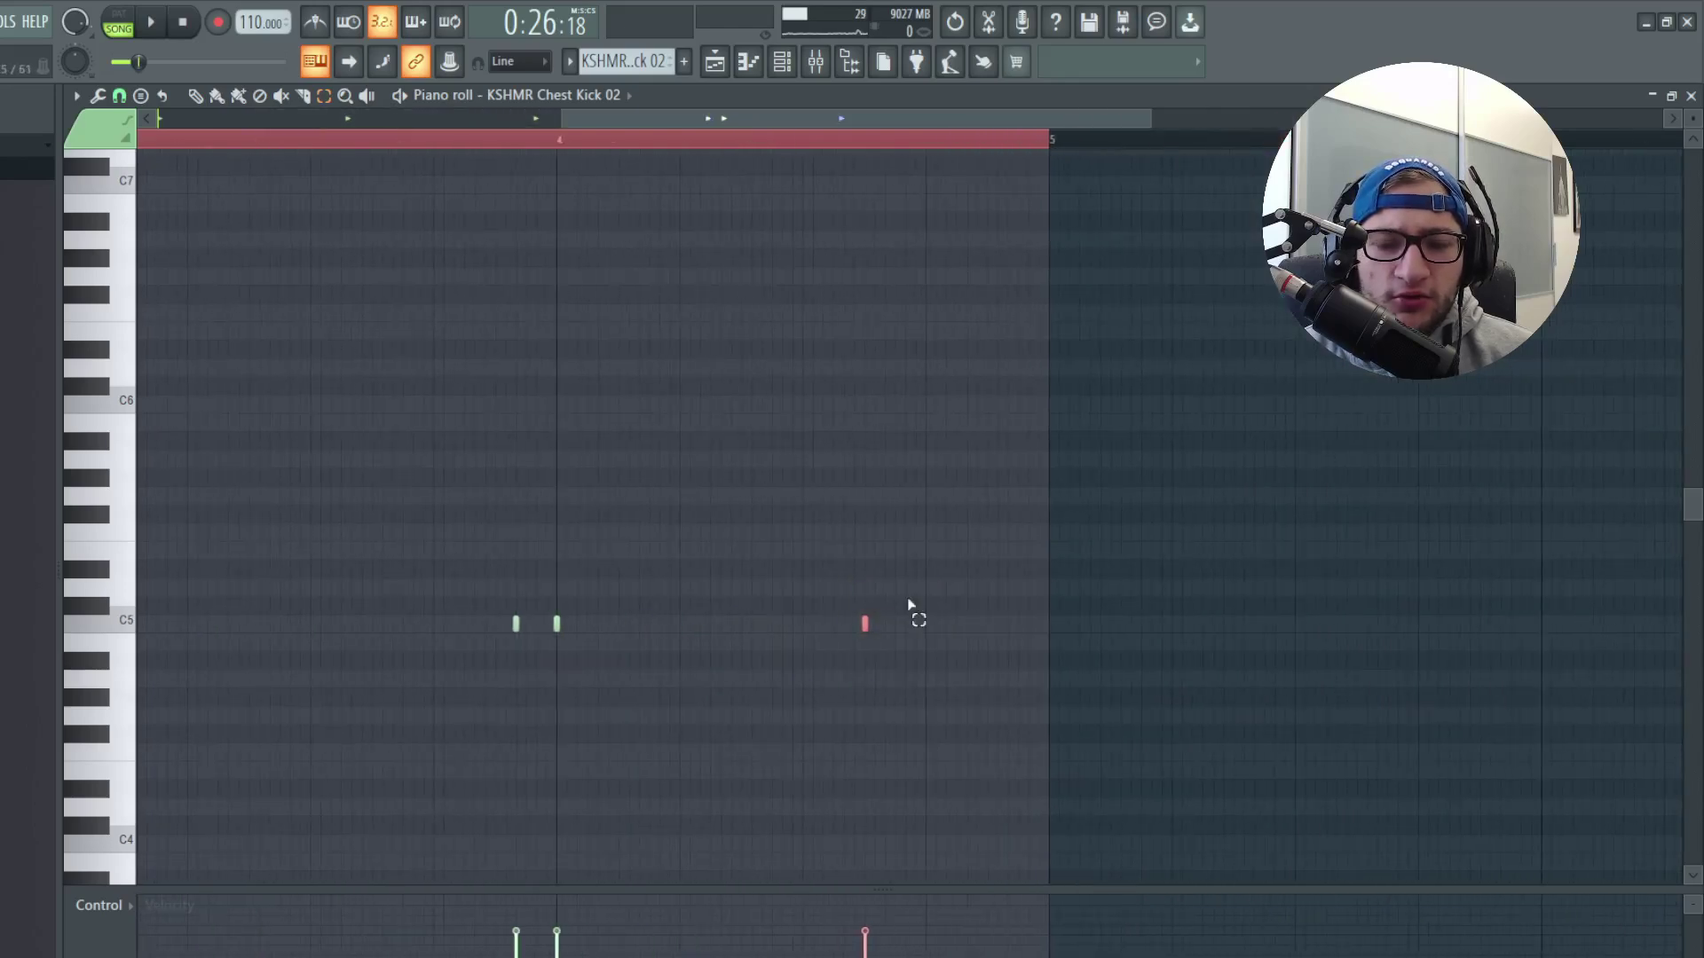
scroll(787, 669, "down", 3)
Review the kick clips in the playlist arrangement, and reopen the KSHMR Chest Kick 02 notes.
key("F5")
scroll(693, 351, "down", 3)
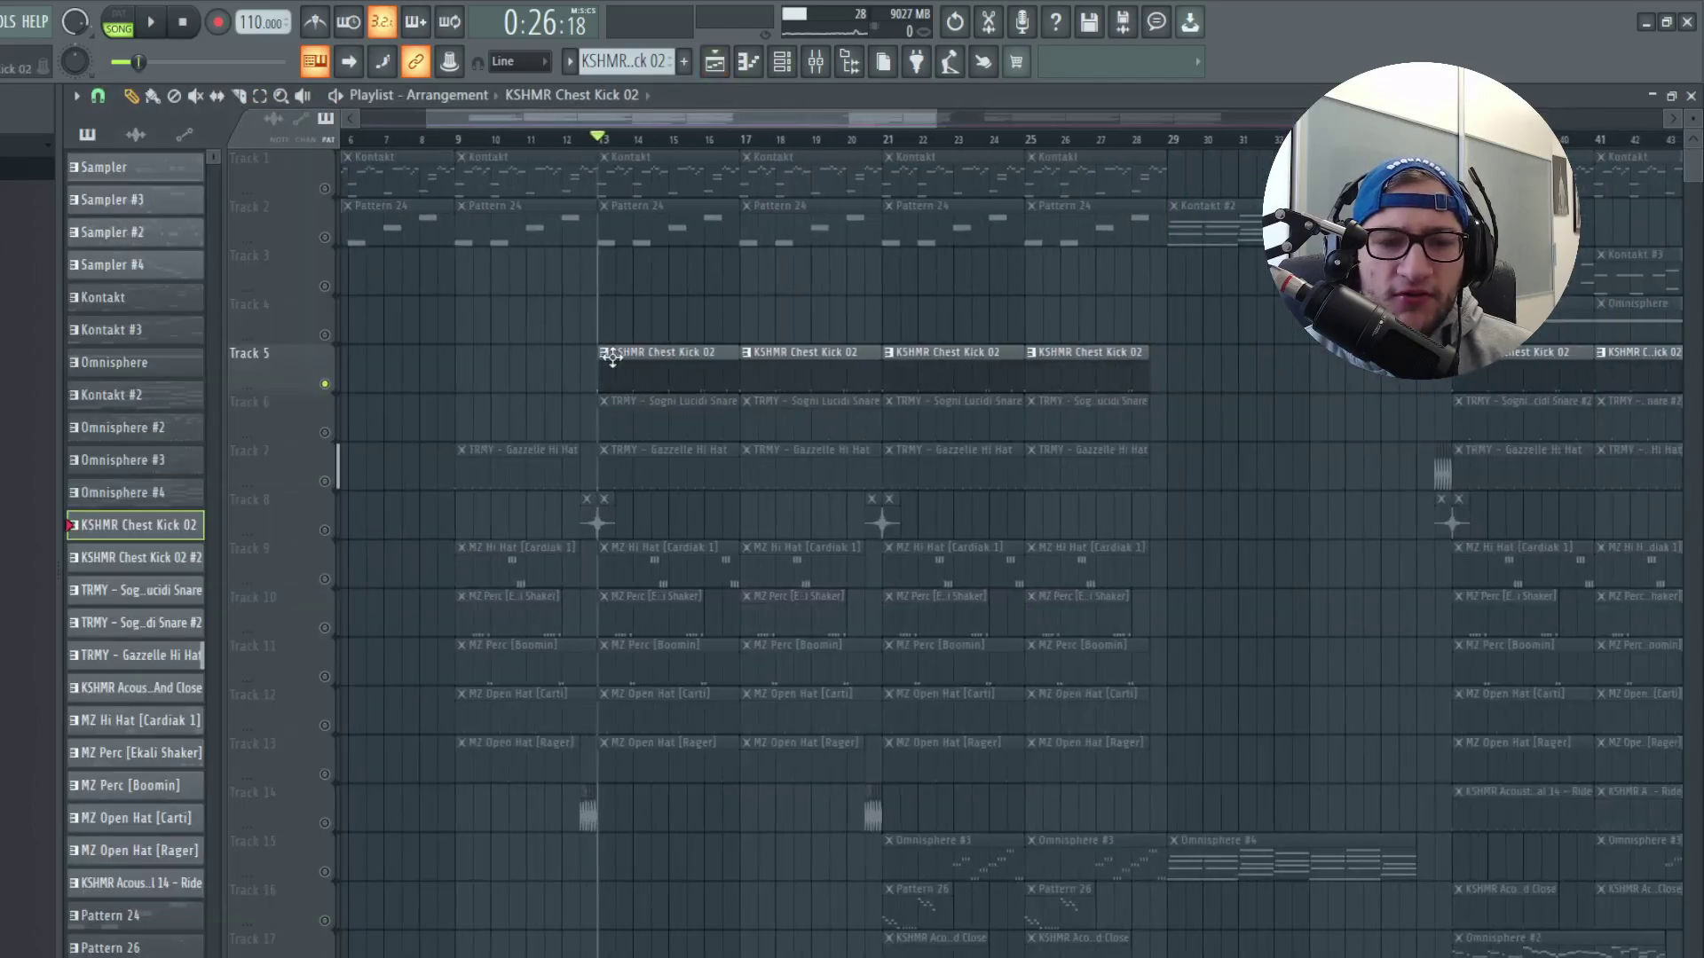
key("F7")
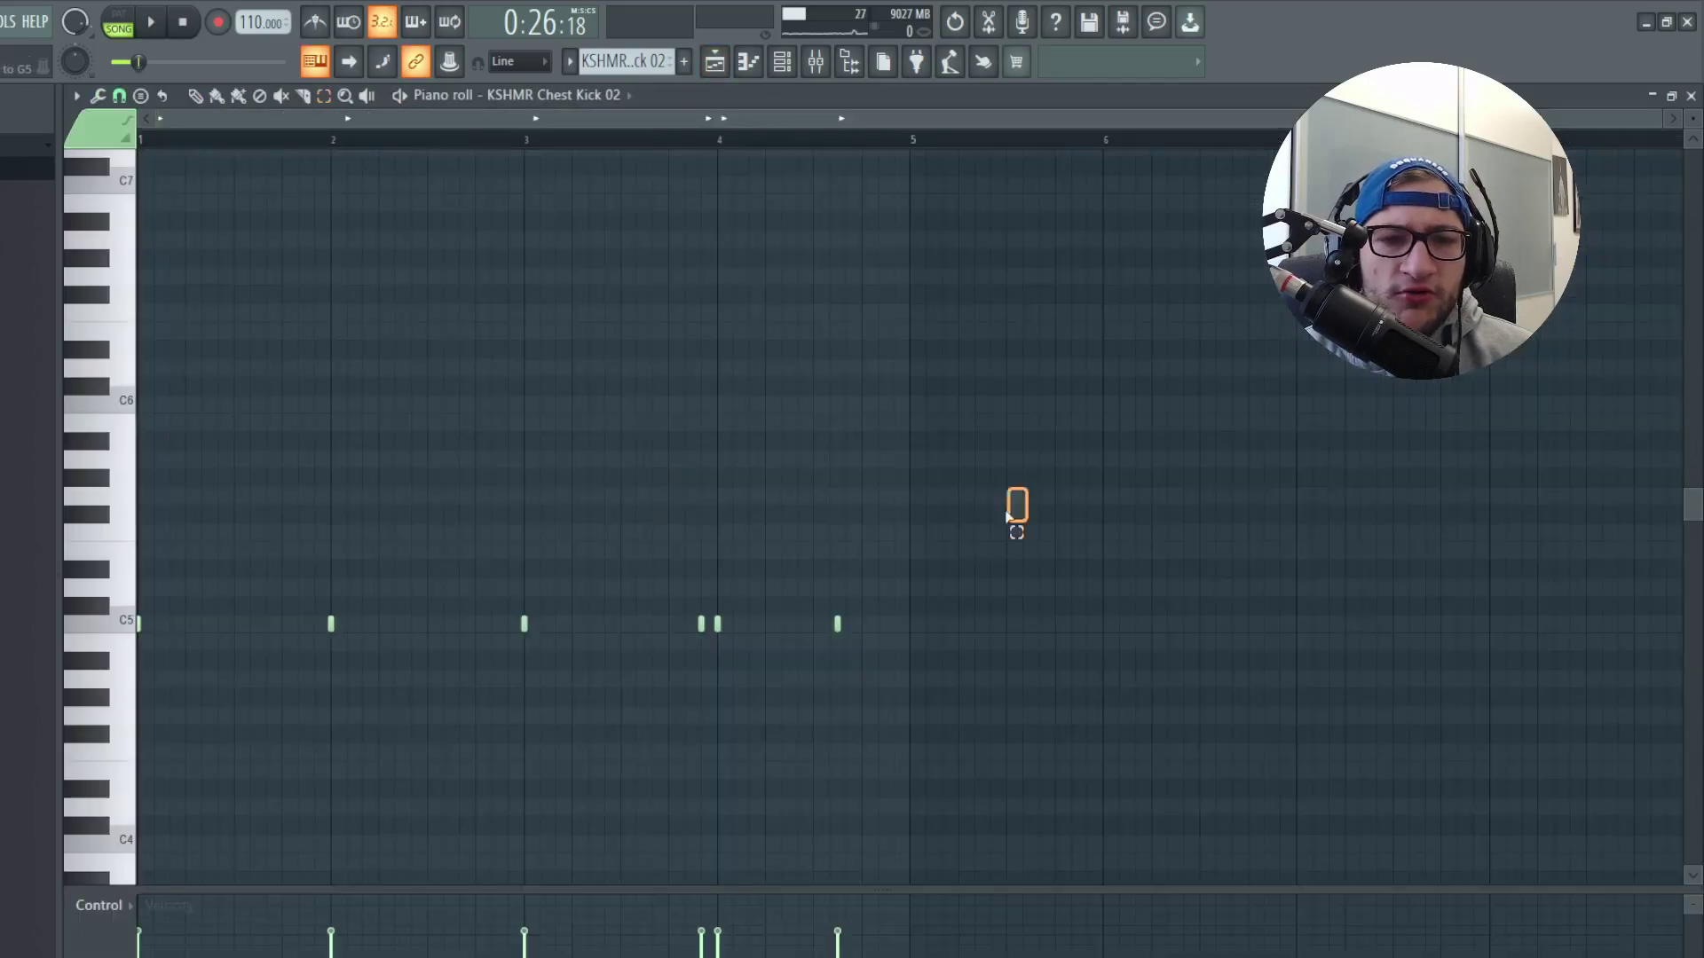
Return to the playlist, close the SoundShifter Pitch window on the Master, and play the arrangement from its start.
left_click(714, 64)
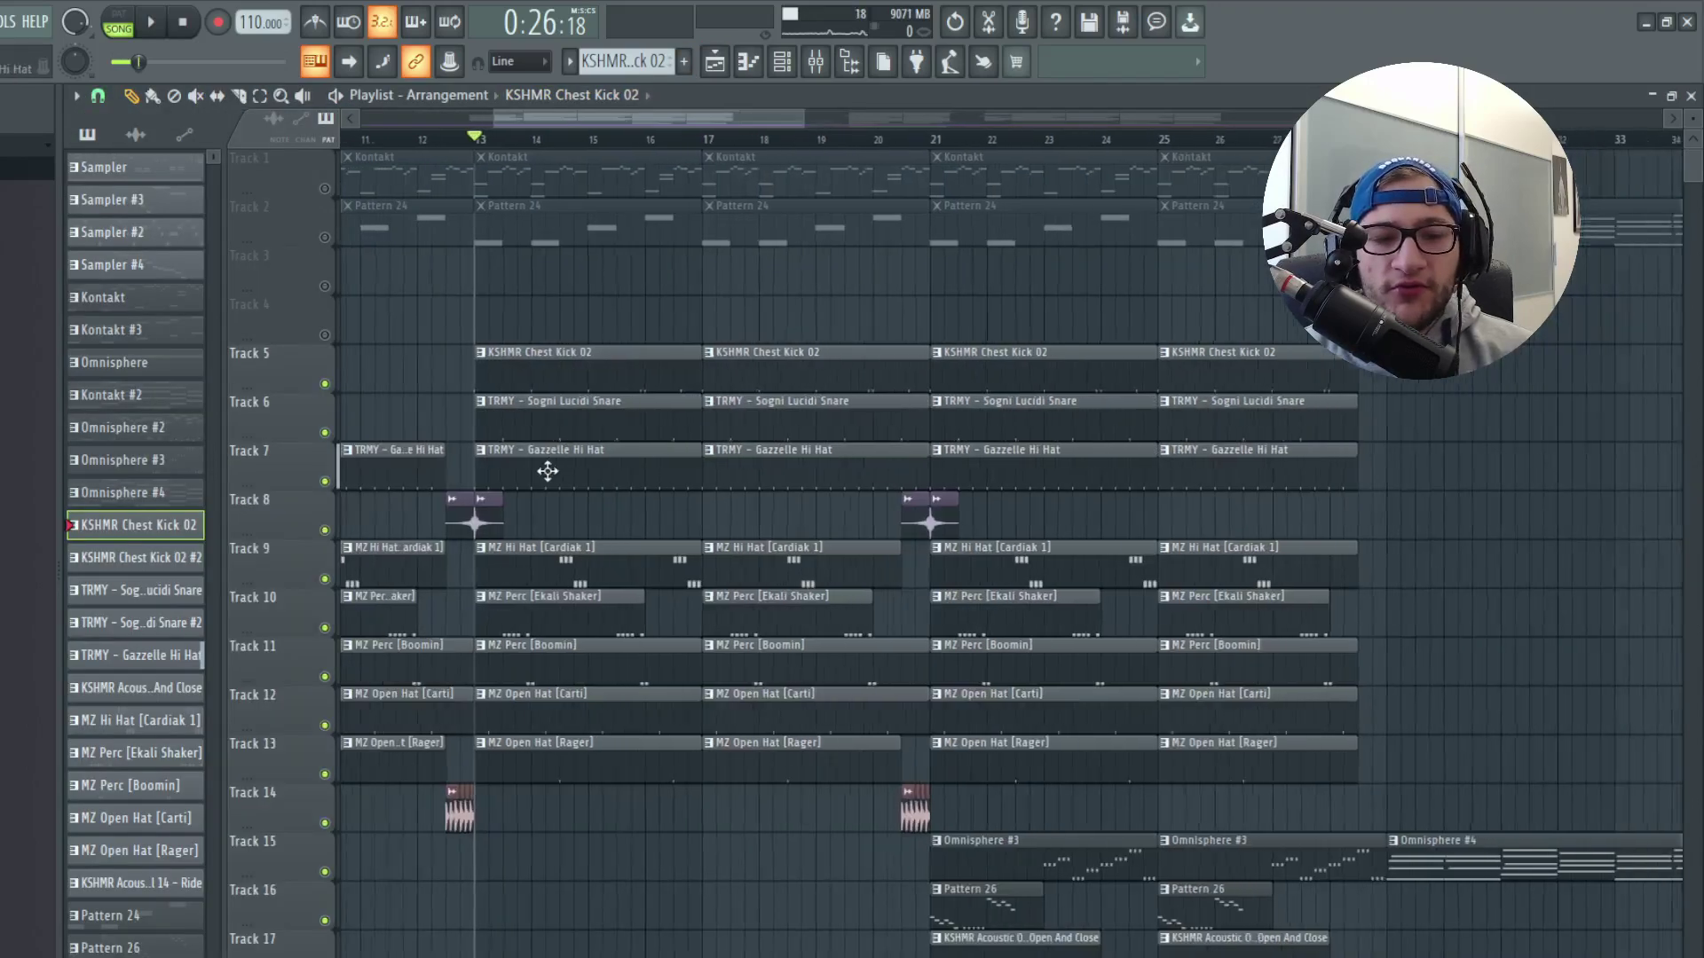
scroll(550, 471, "down", 1)
key("space")
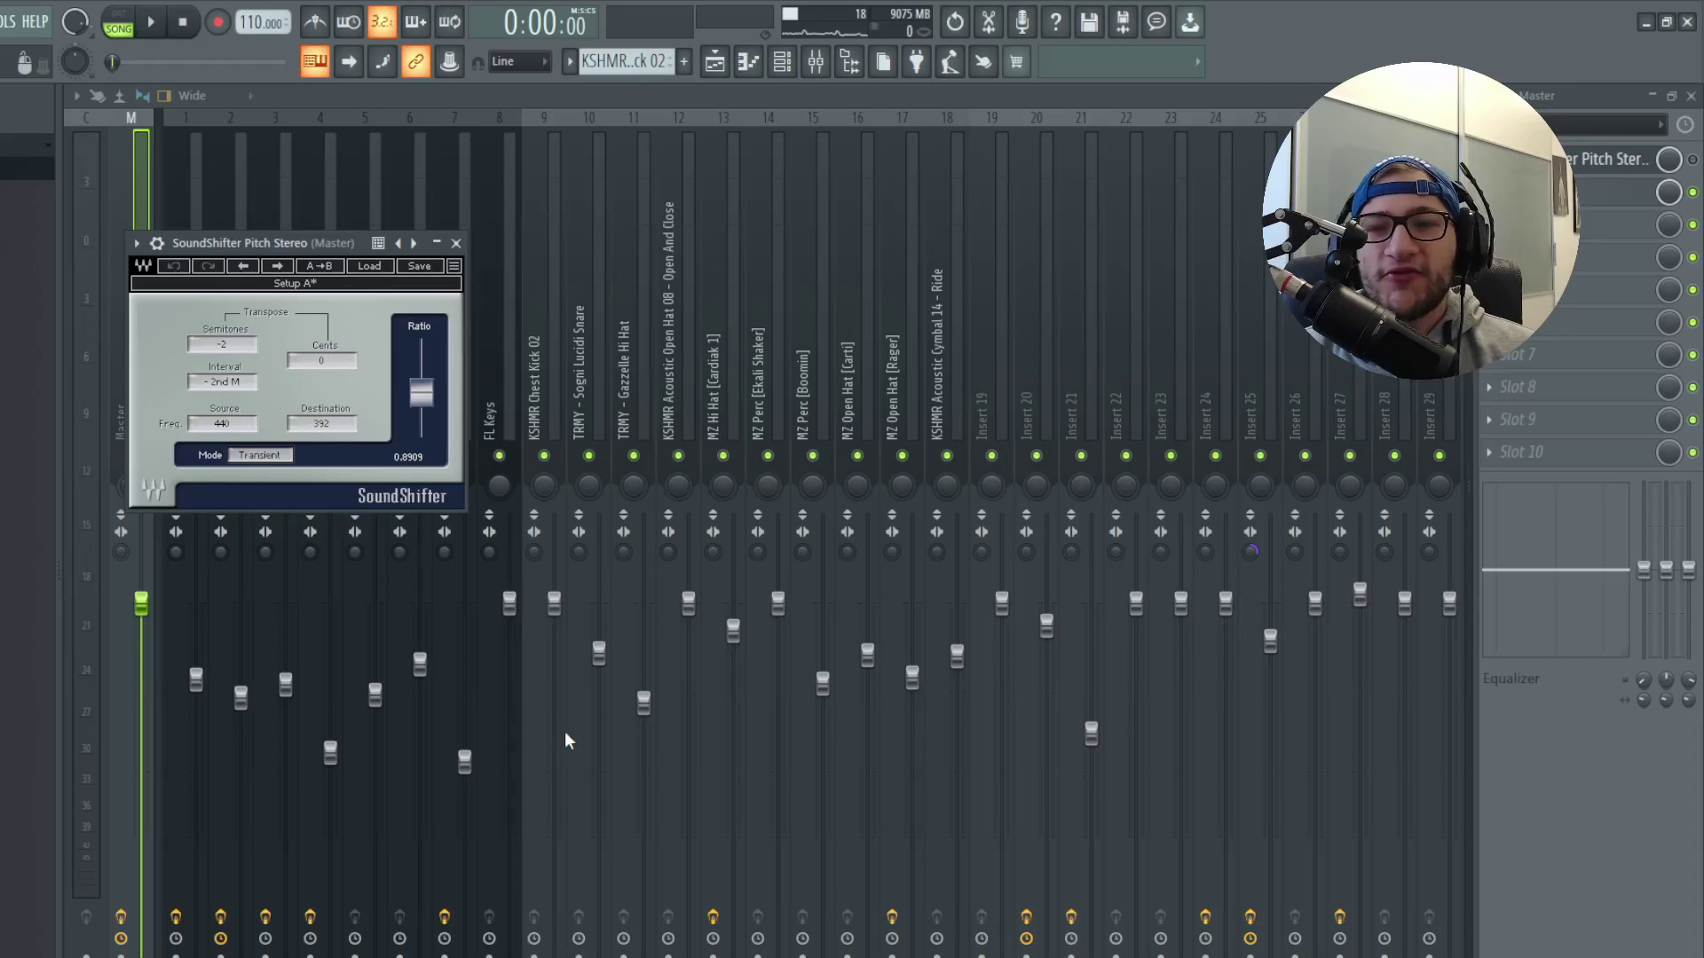
left_click(458, 244)
key("F5")
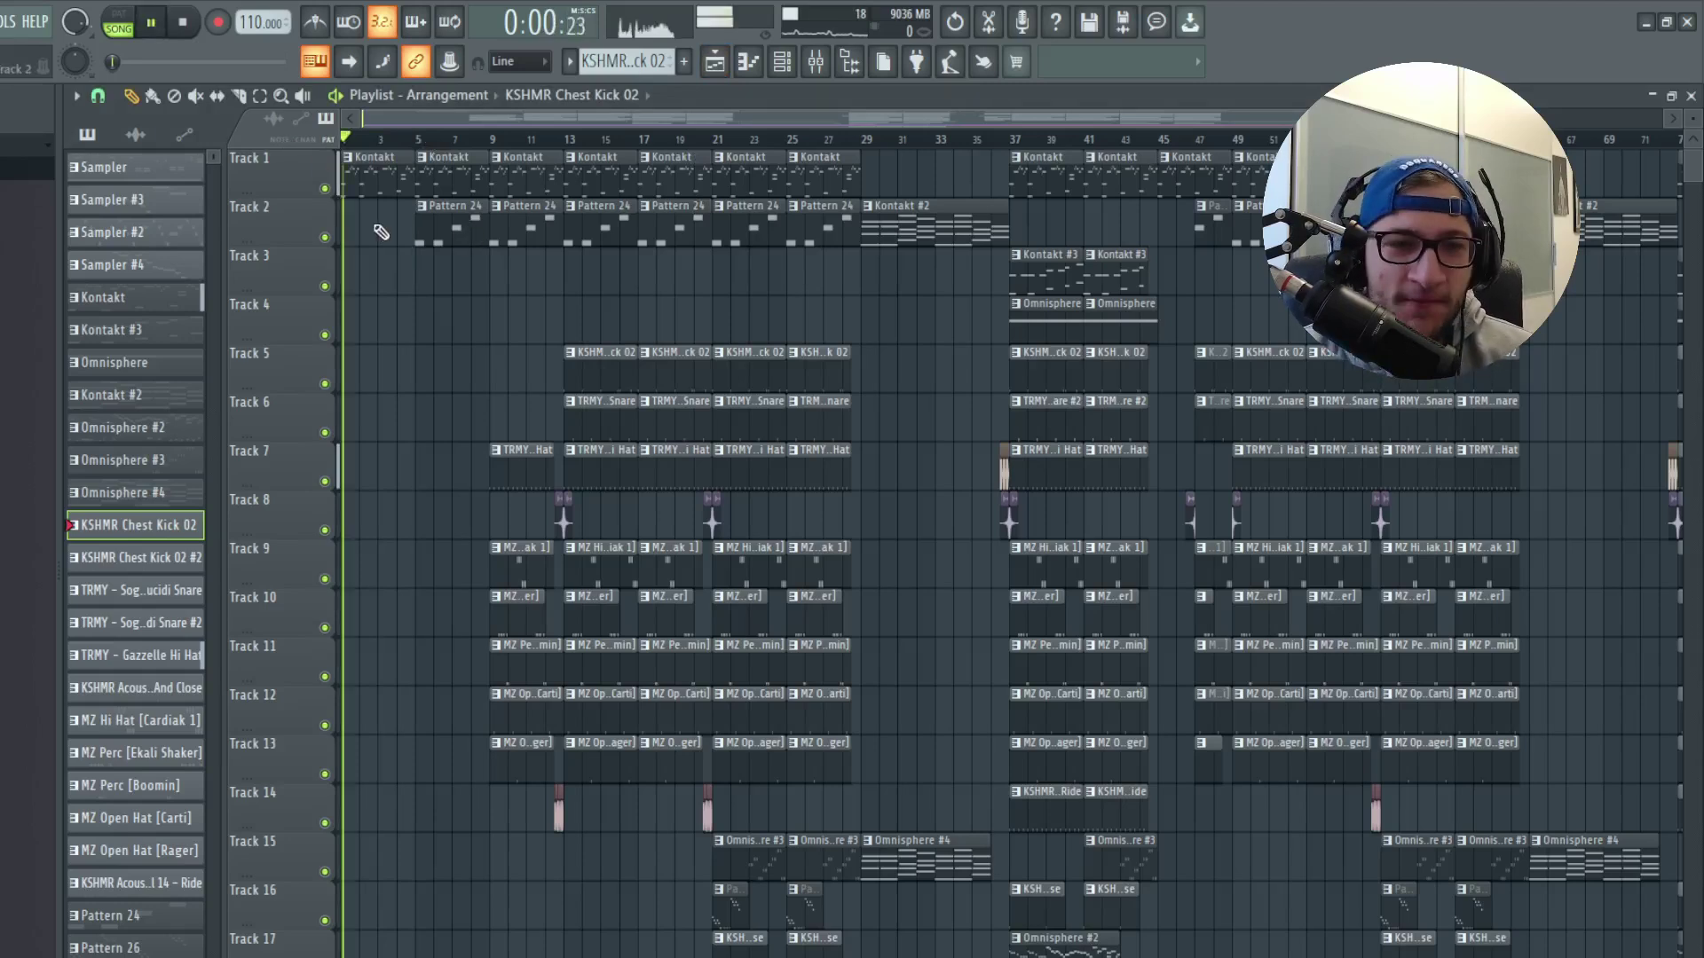
key("space")
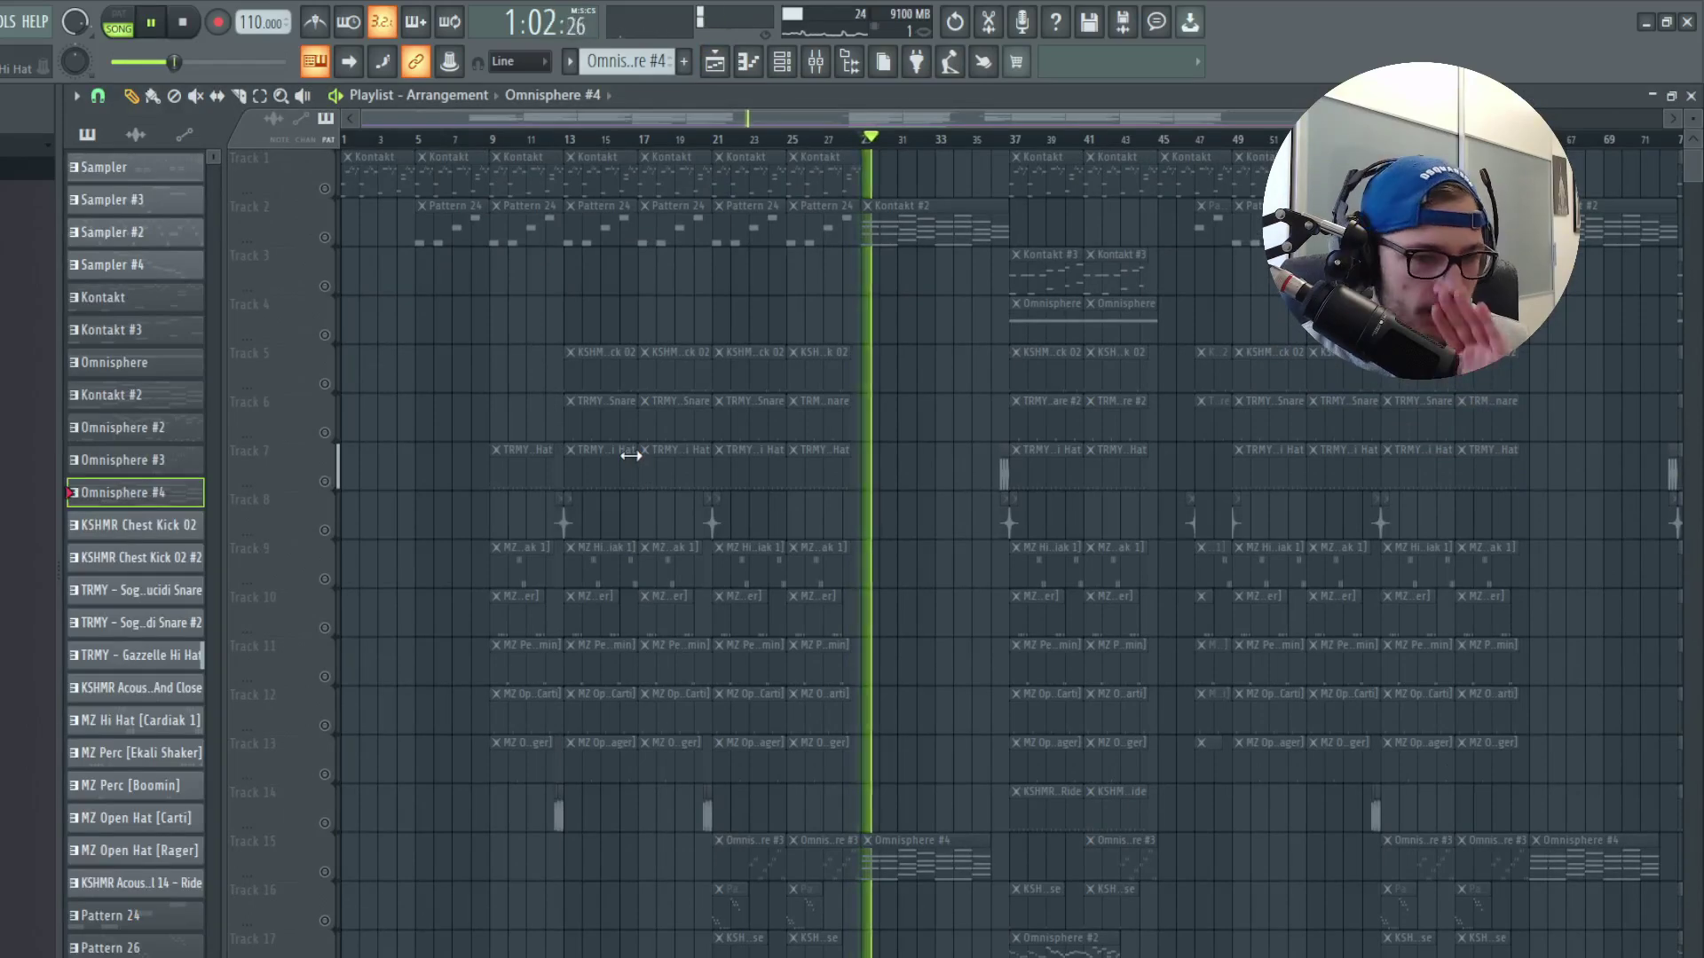
Look through the channel rack and playlist, and open the KSHMR Electric Guitar Single Note 03 sampler settings.
left_click(782, 63)
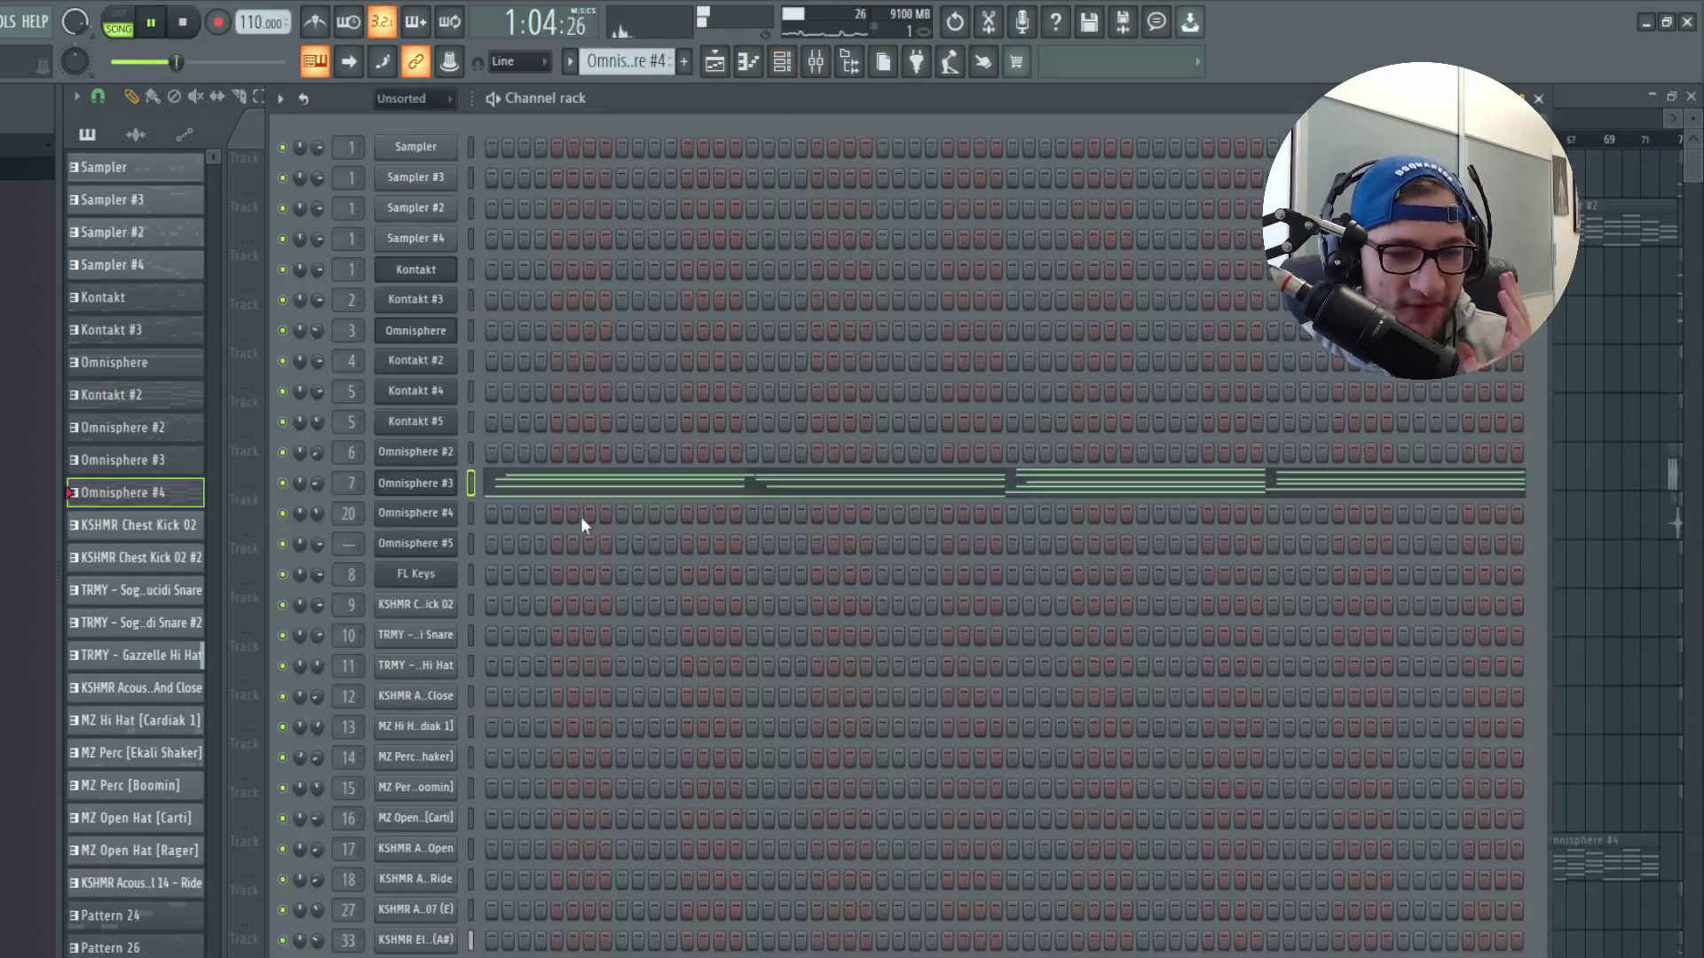
left_click(715, 64)
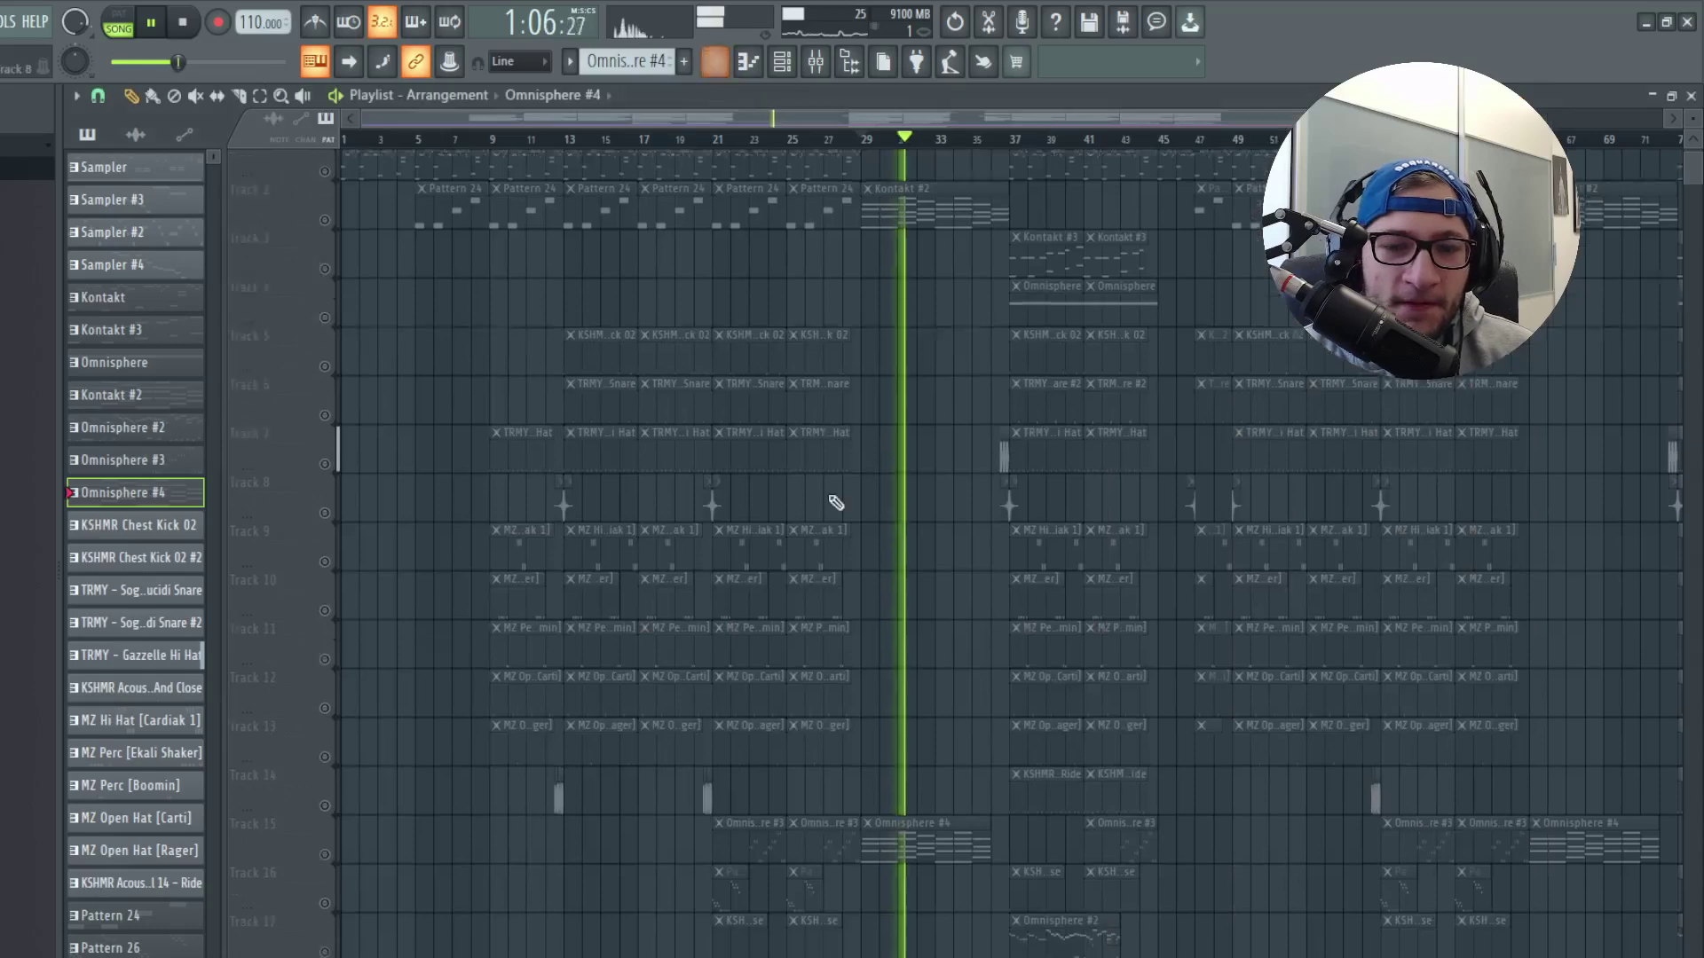
scroll(837, 464, "down", 5)
left_click(782, 64)
left_click(415, 940)
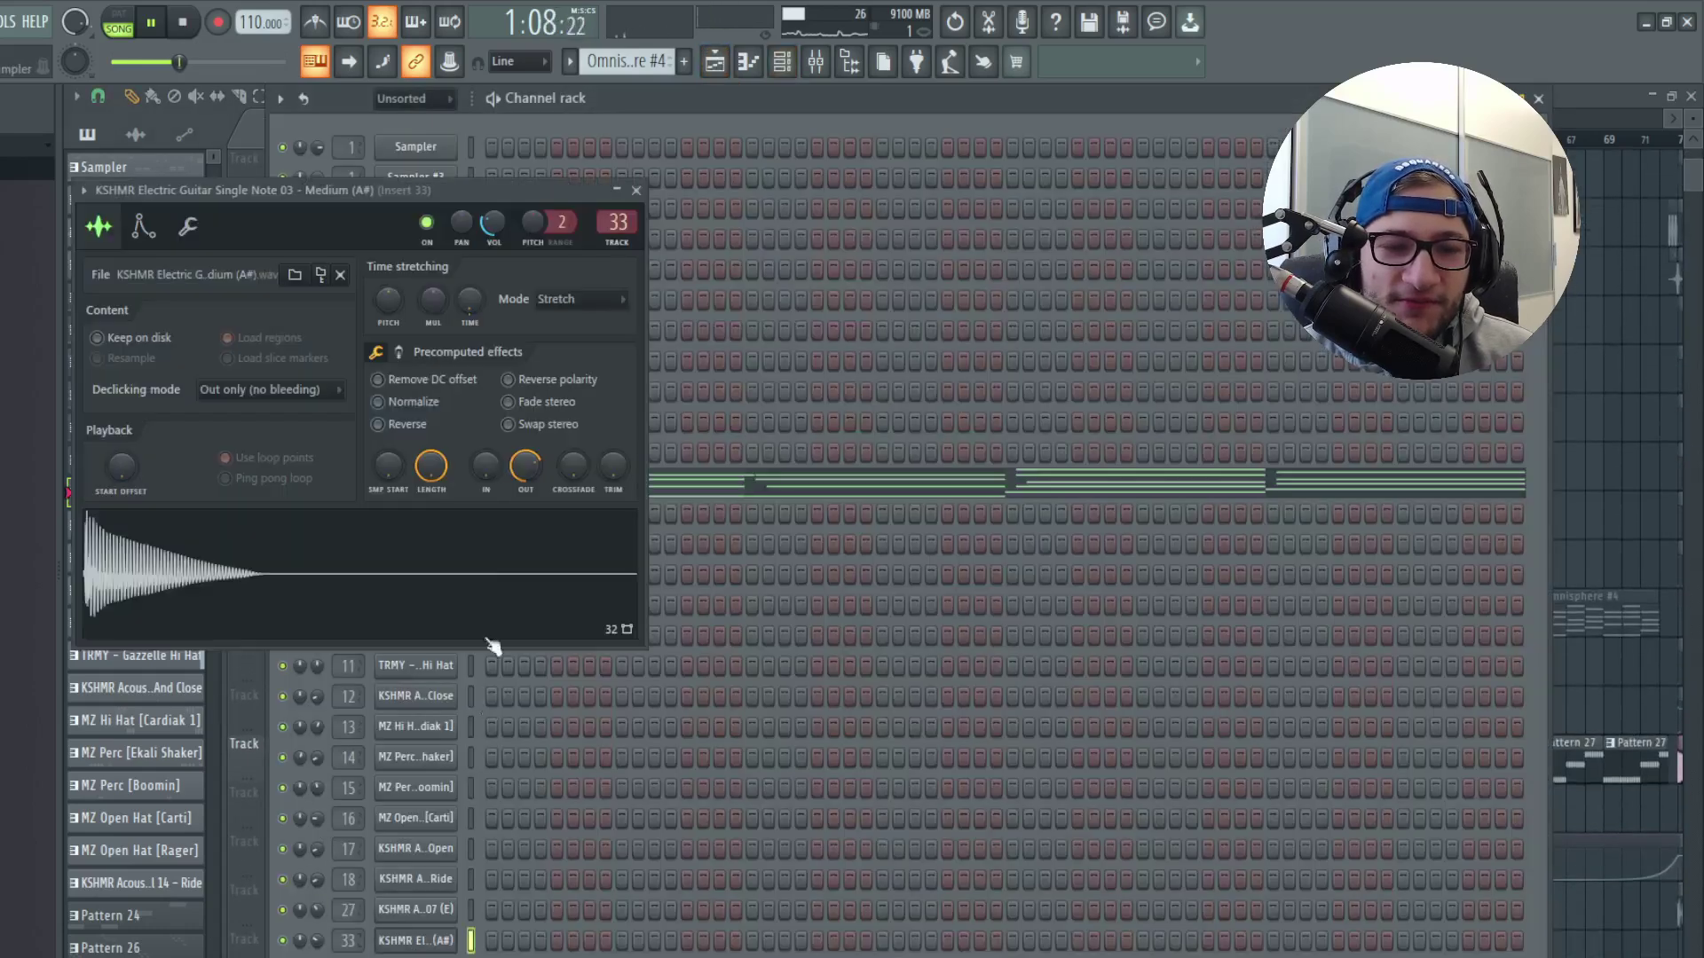
Return to the playlist and play the Pattern 27 clips on Track 18 from bar 49.
left_click(716, 64)
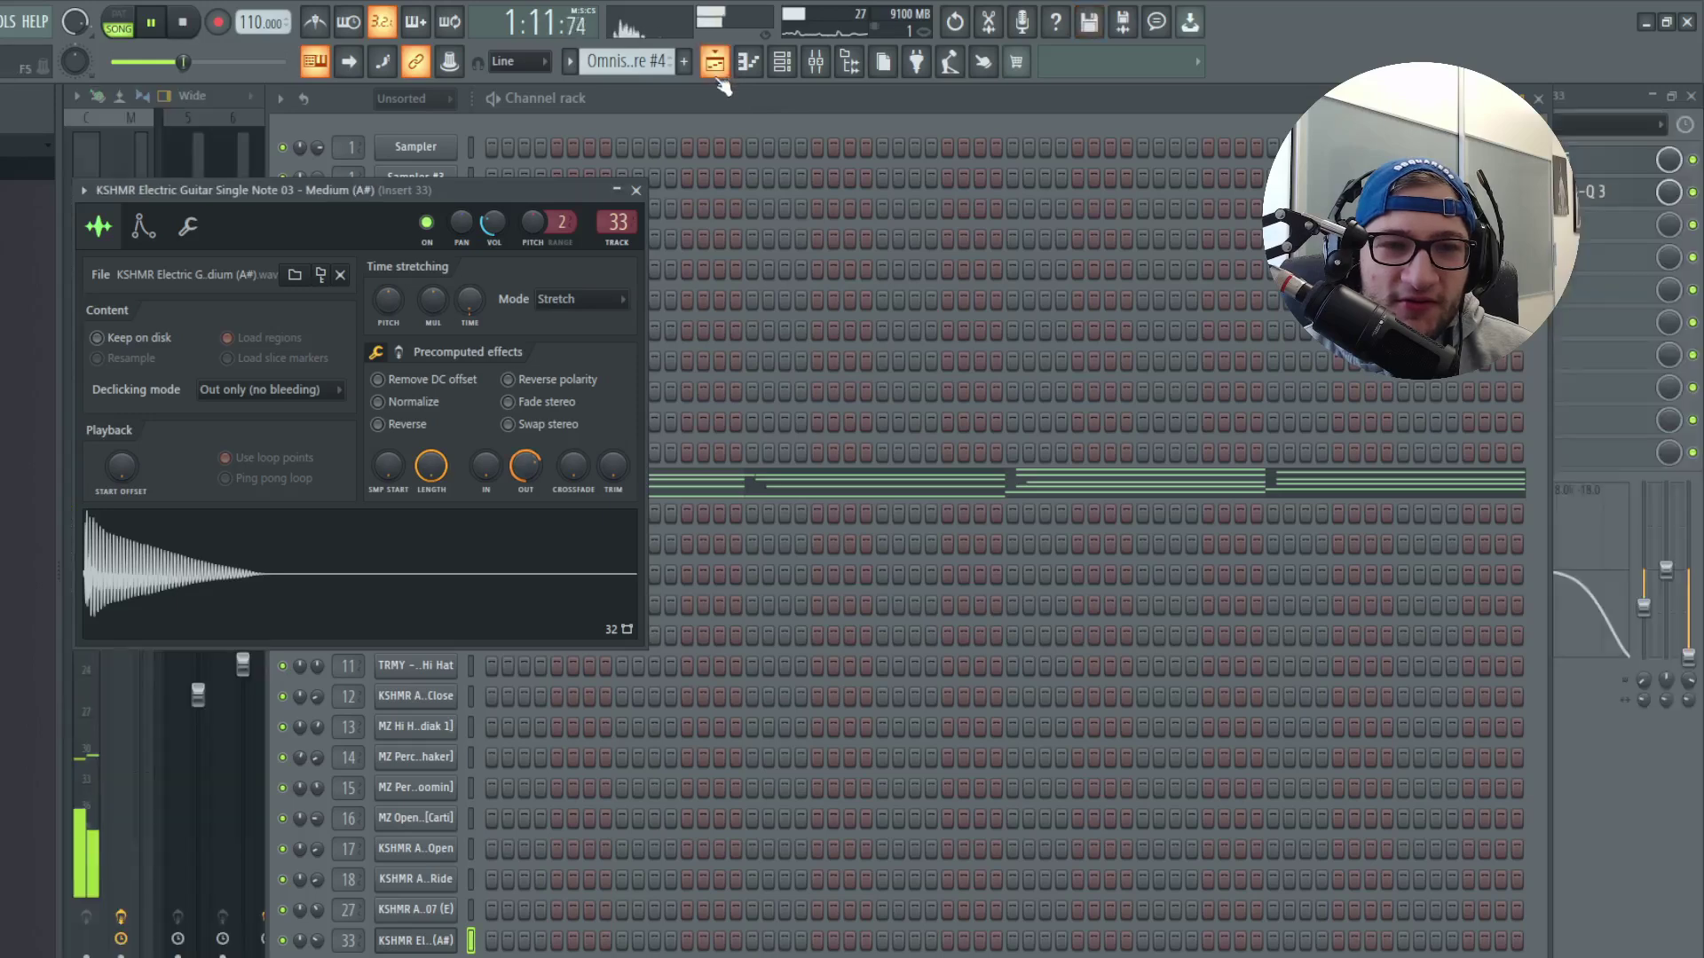
left_click(715, 68)
scroll(802, 403, "down", 2)
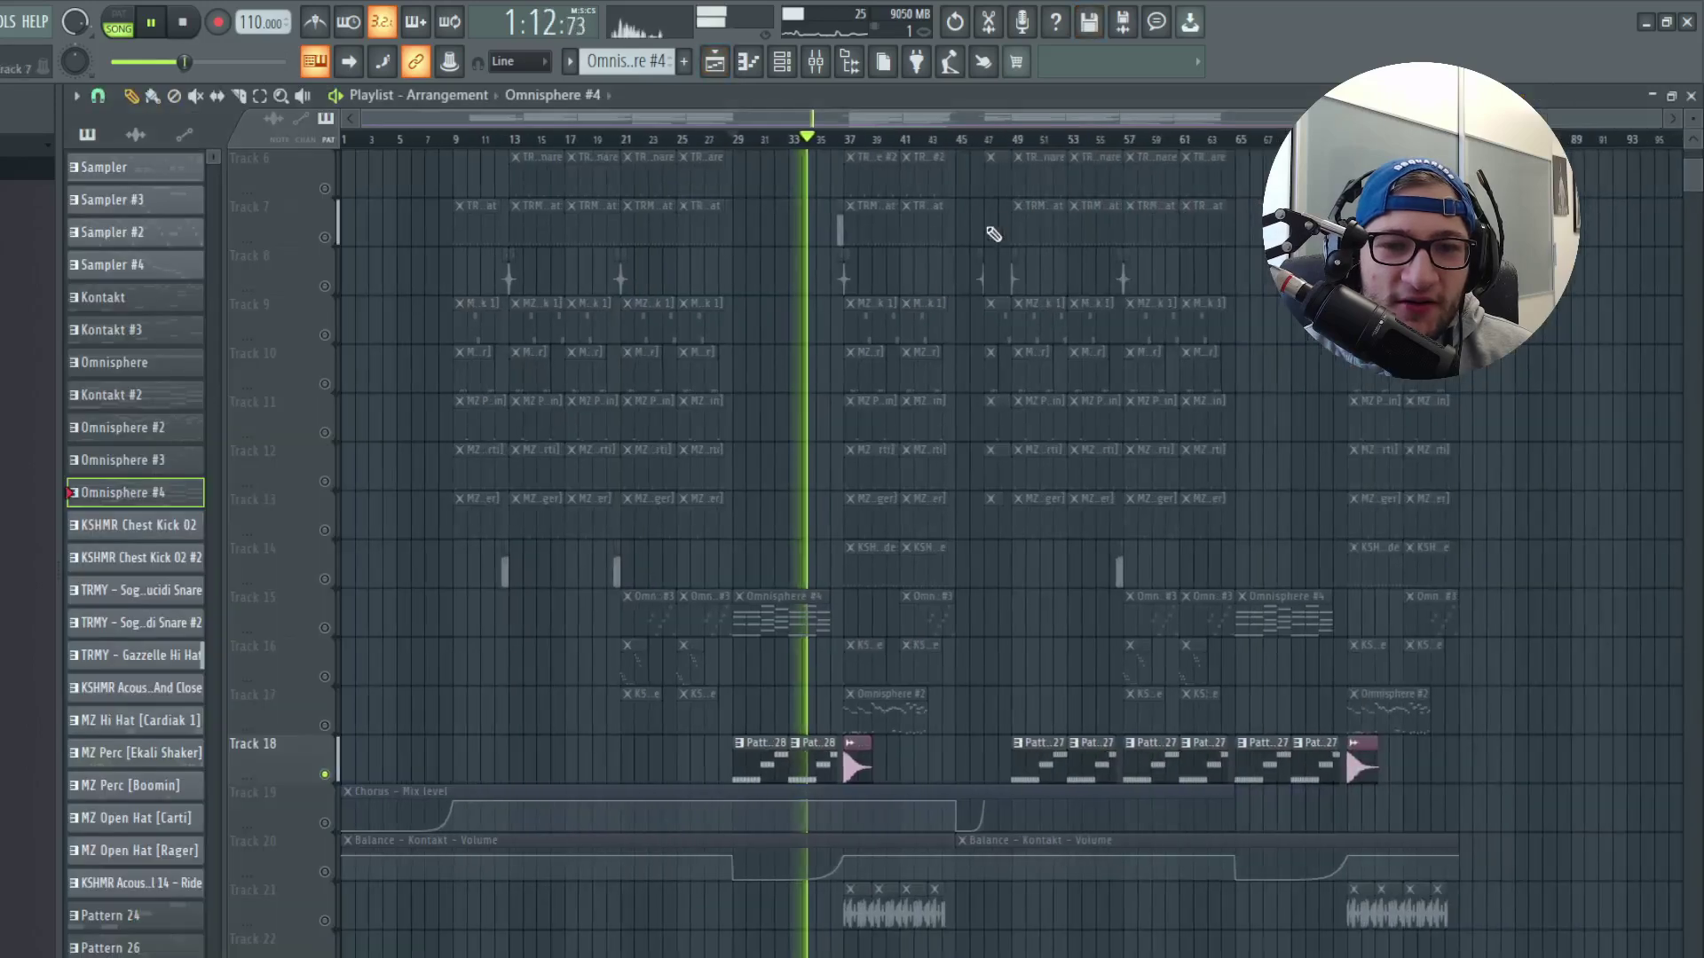
key("space")
left_click(1013, 140)
key("space")
scroll(1053, 361, "up", 2)
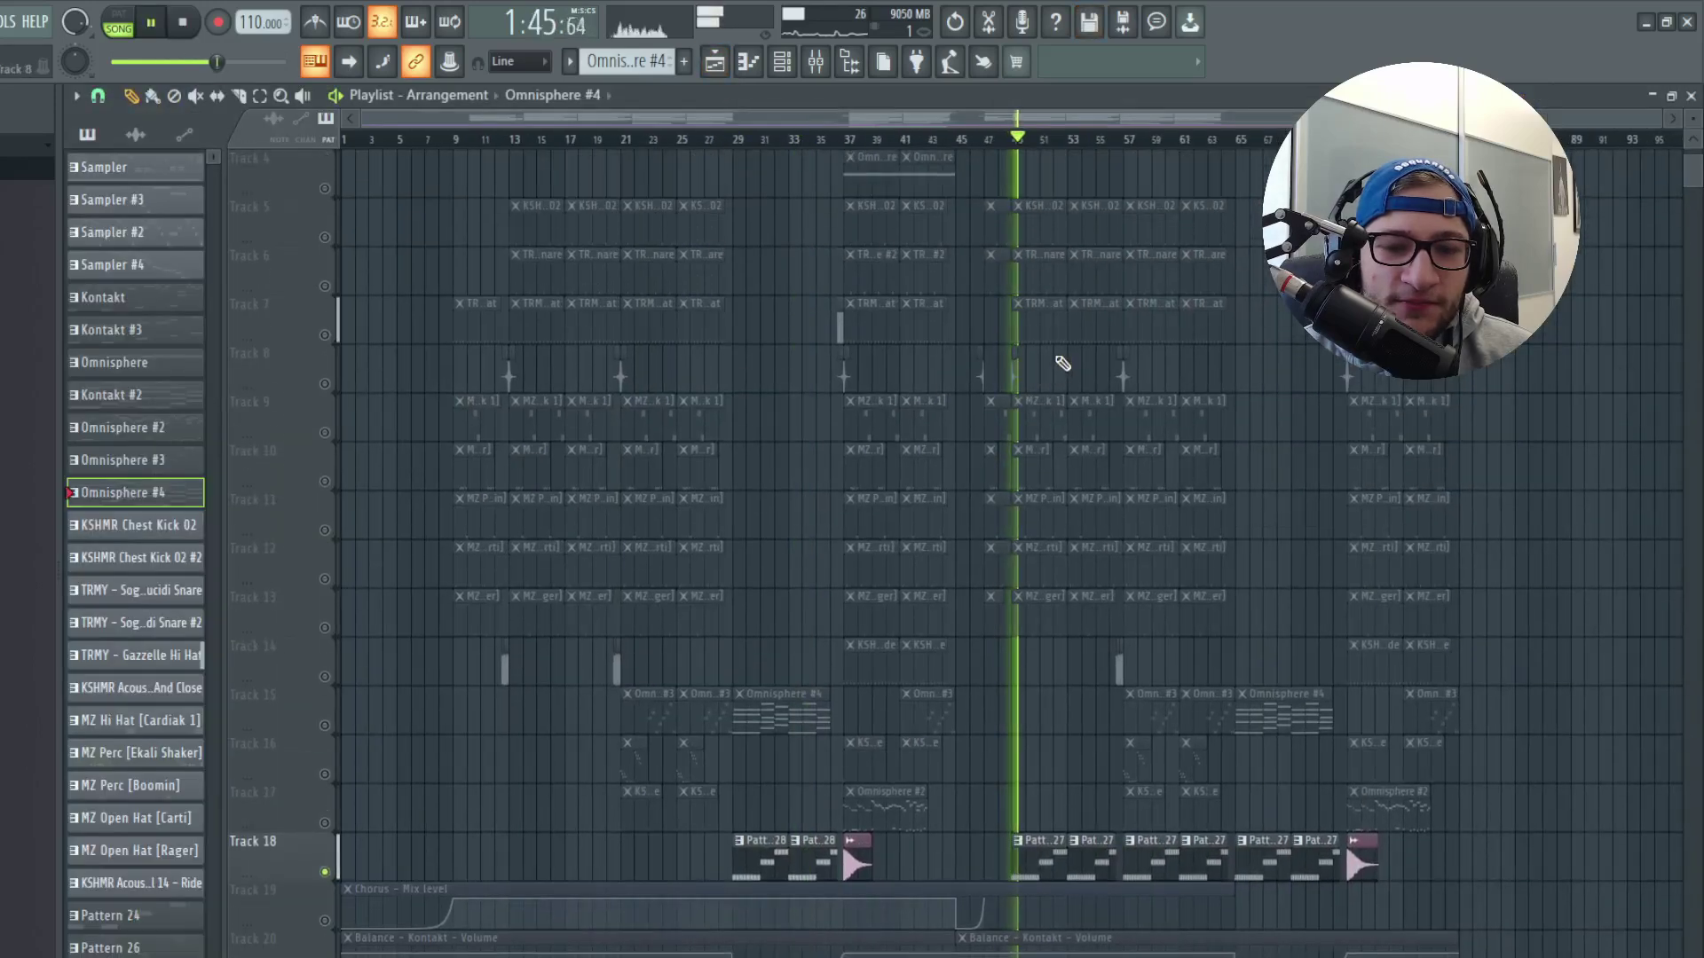
Stop playback, view the notes of the first Pattern 27 clip on Track 18, and close them.
key("space")
scroll(1051, 355, "up", 3)
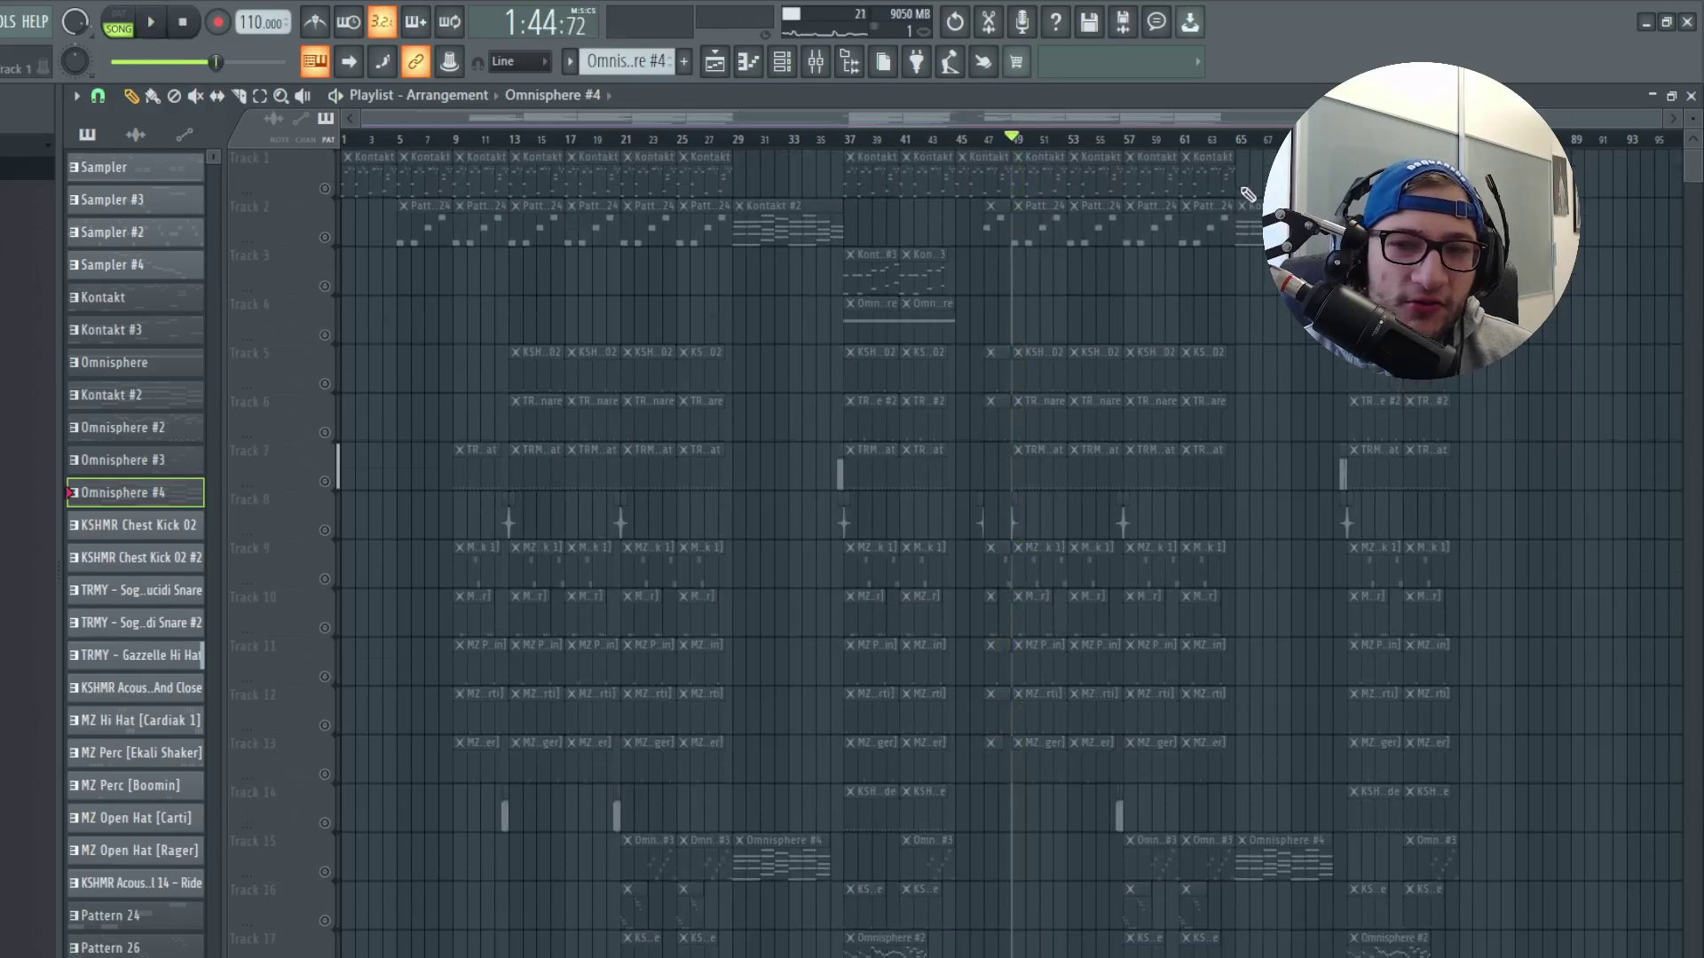
scroll(1189, 445, "down", 4)
key("space")
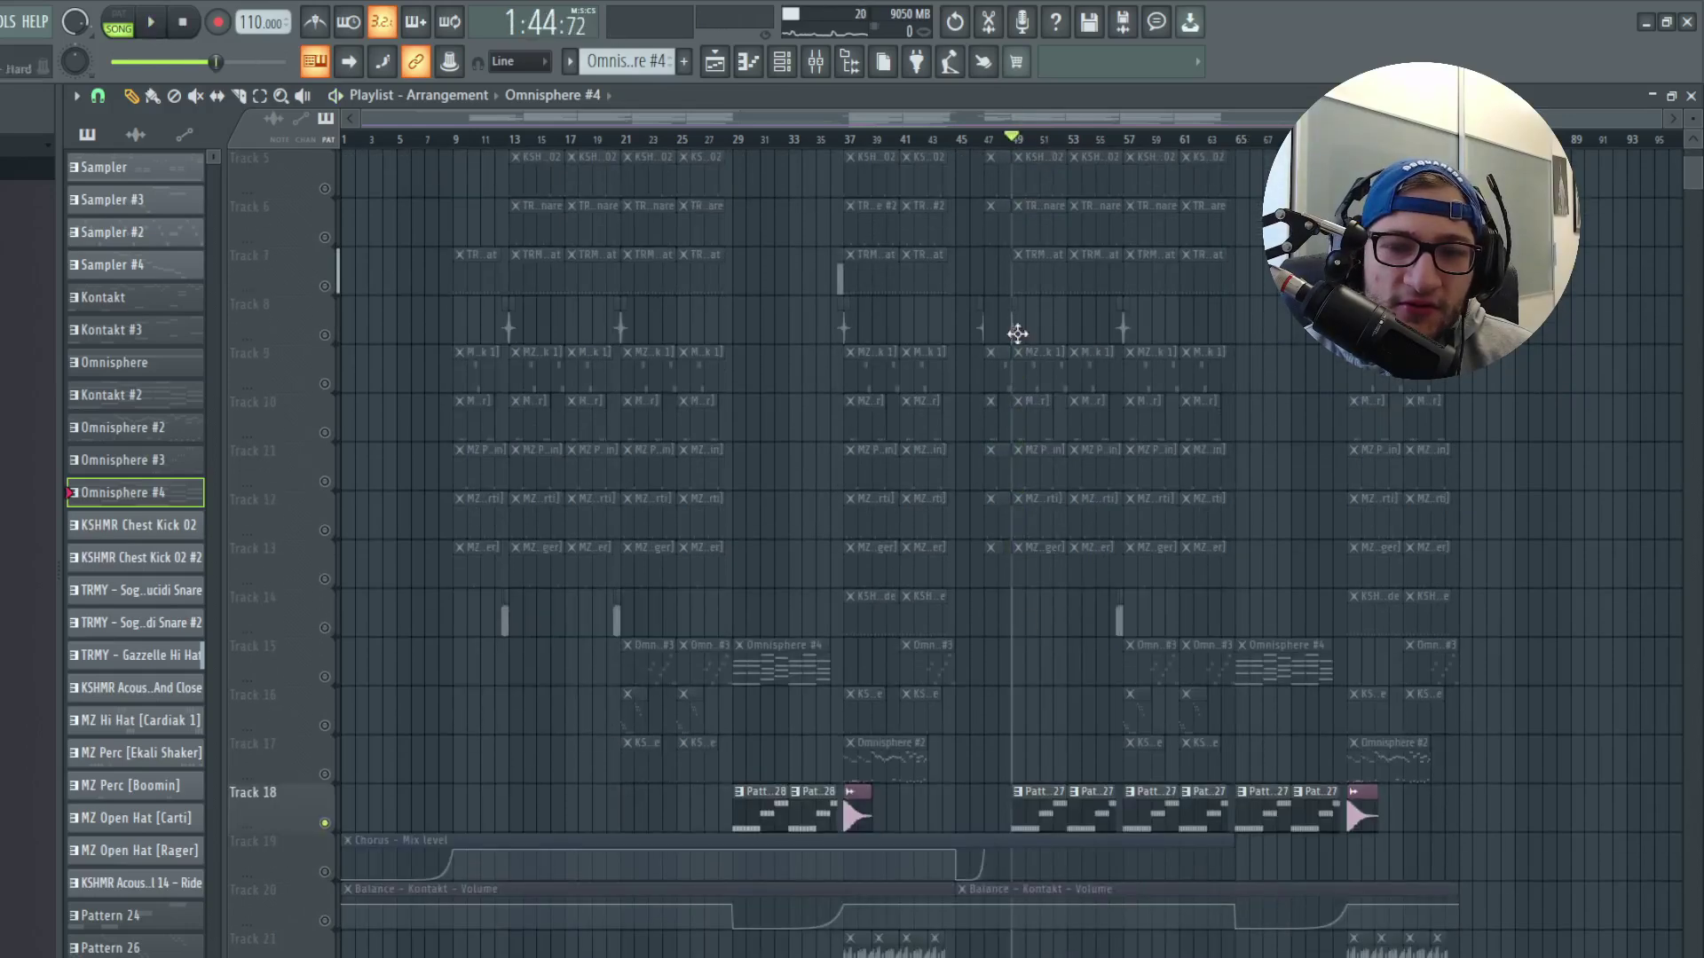
double_click(1040, 830)
key("Escape")
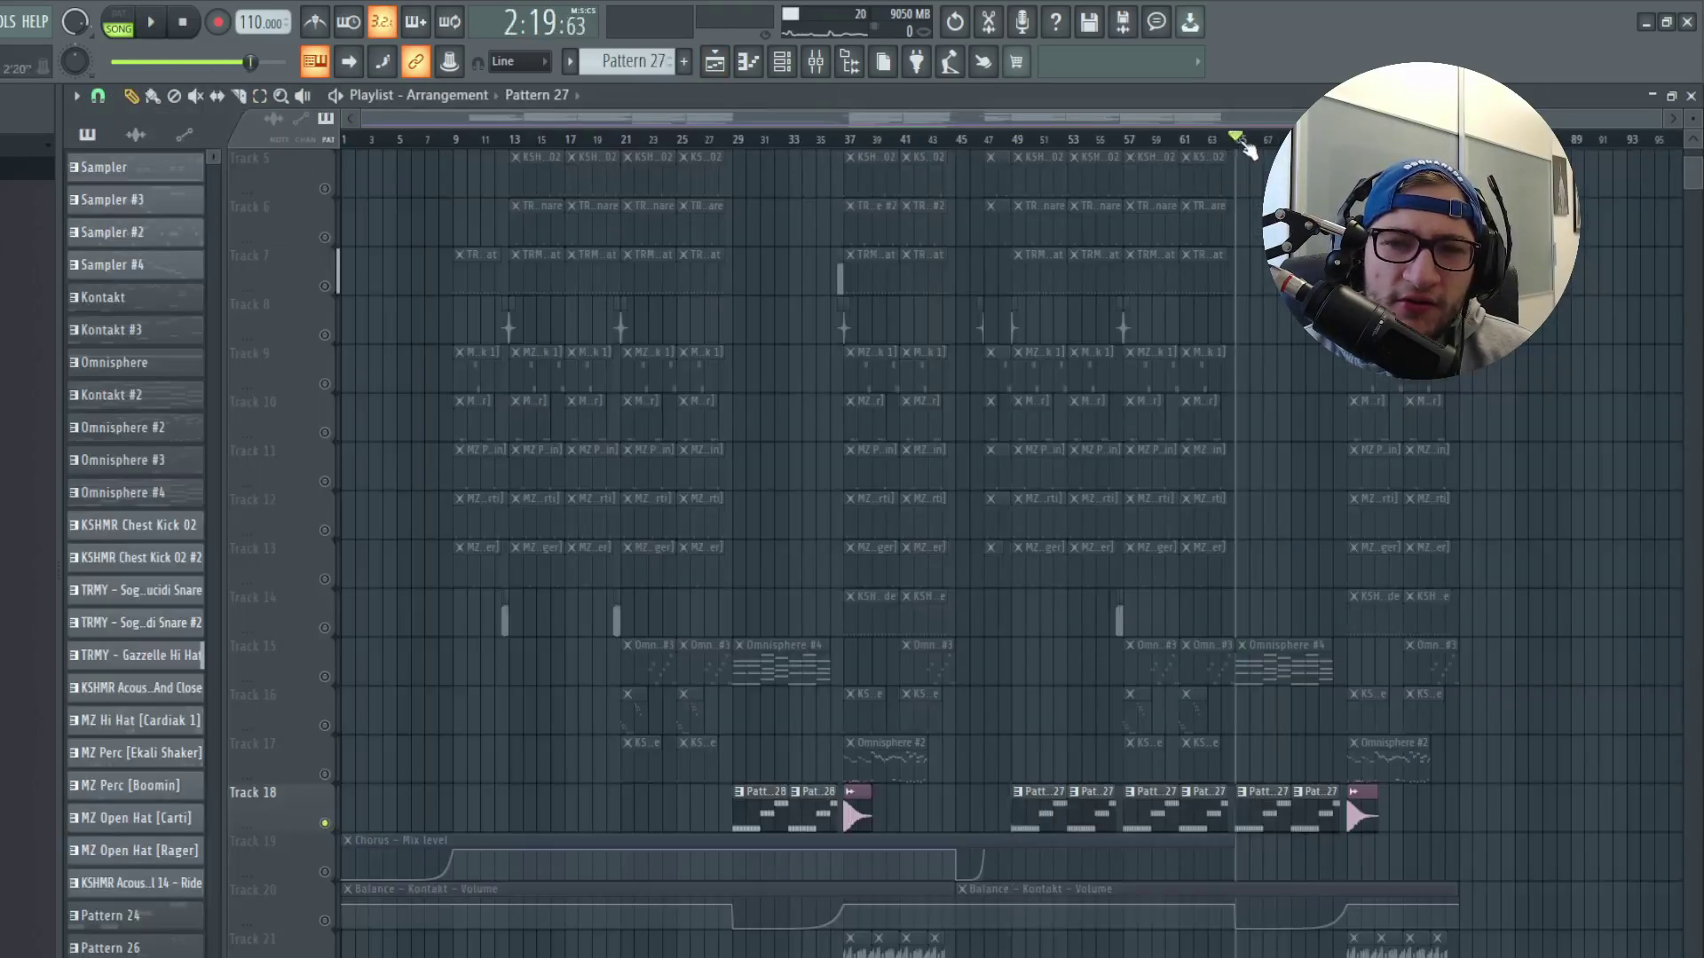
Listen to the Track 18 guitar clips from bar 65 and bar 29, and view the Pattern 28 notes.
scroll(1244, 213, "up", 4)
key("space")
left_click(753, 142)
key("space")
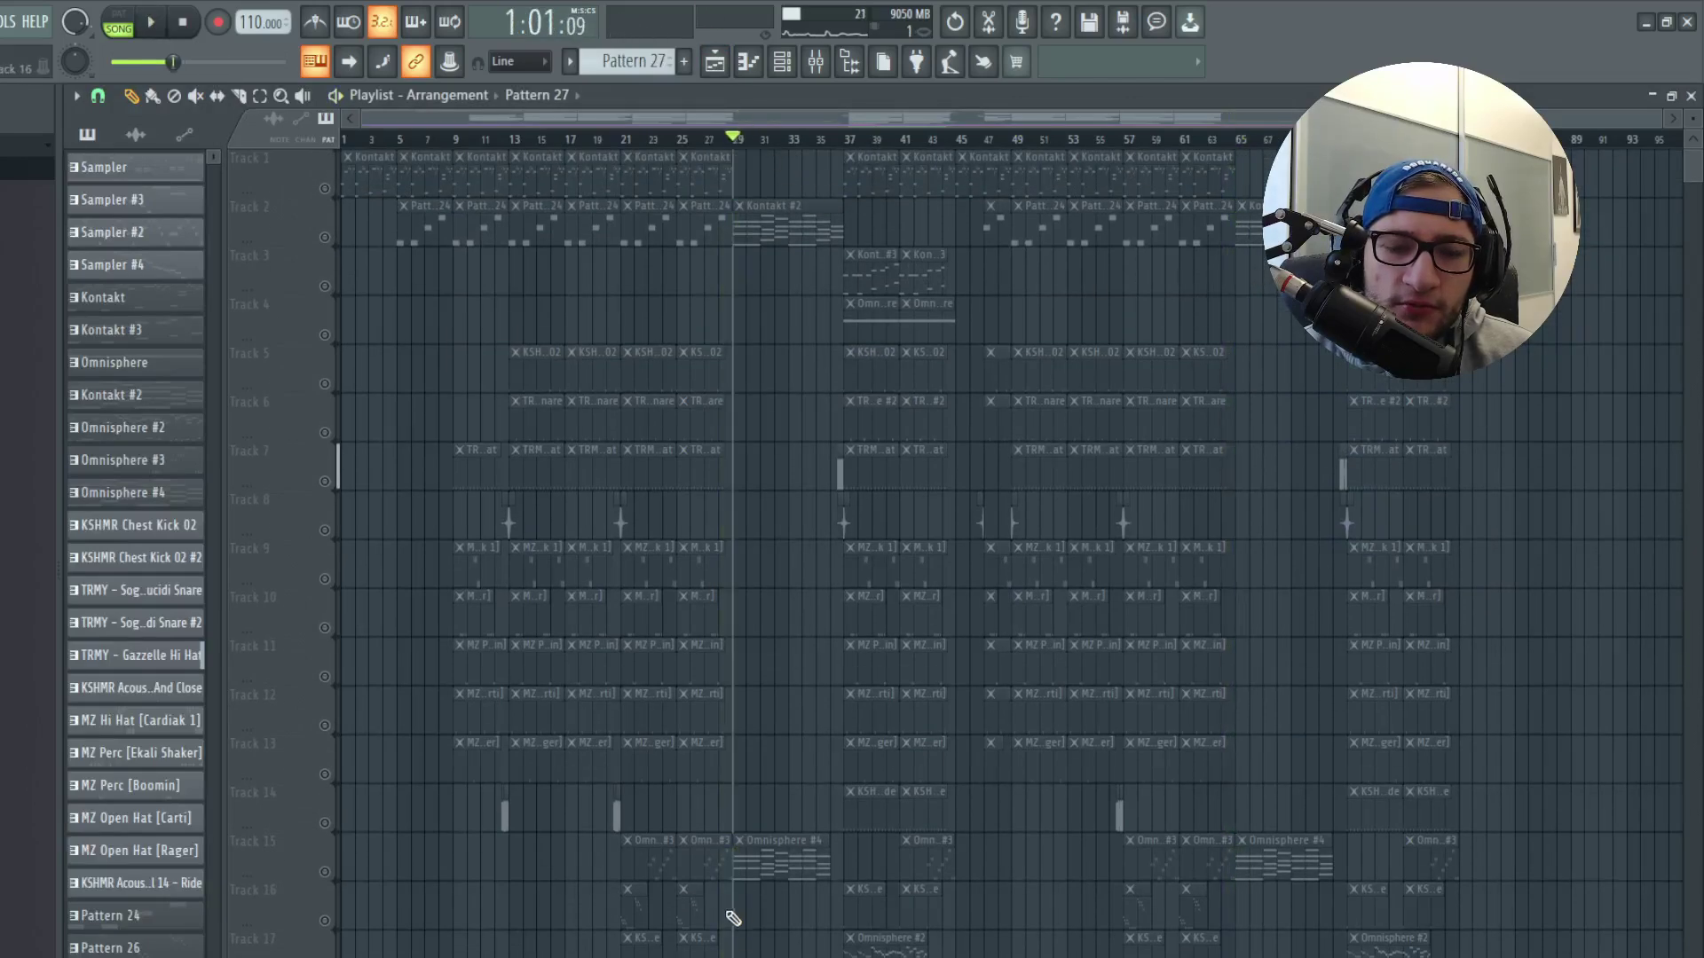
double_click(726, 913)
left_click(715, 61)
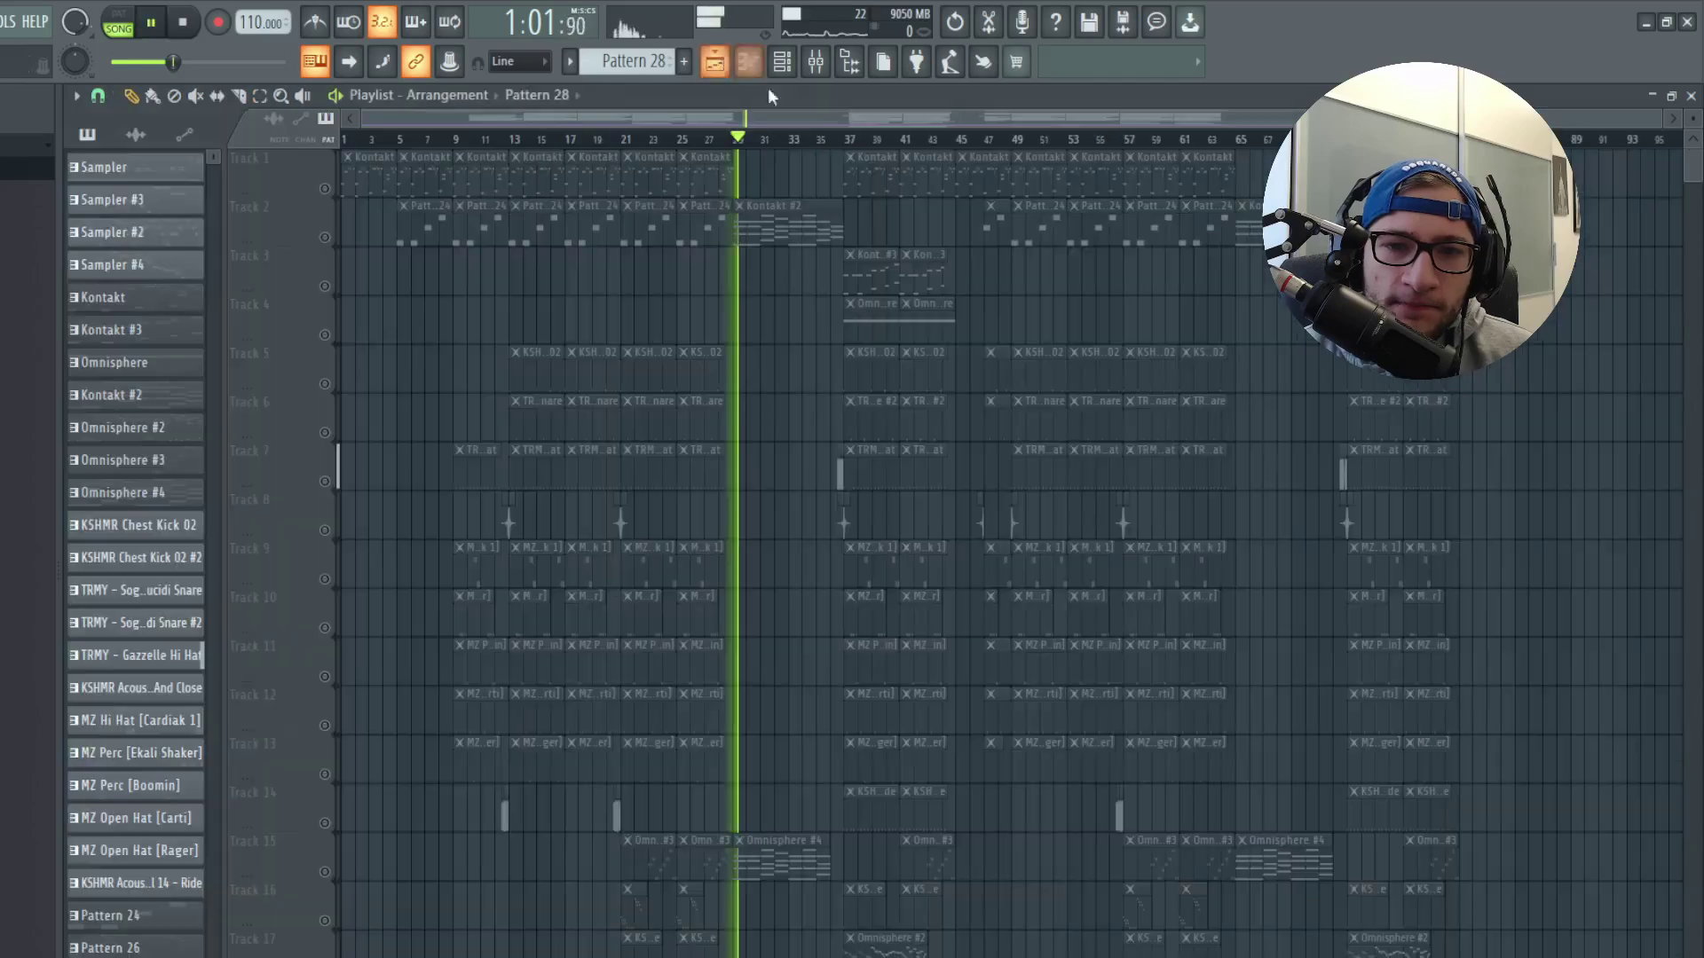
left_click(1242, 139)
key("space")
Unmute Tracks 7 and 8 and play the hi-hat roll and transition sounds from bar 36.
left_click(829, 140)
left_click(326, 481)
left_click(325, 530)
key("space")
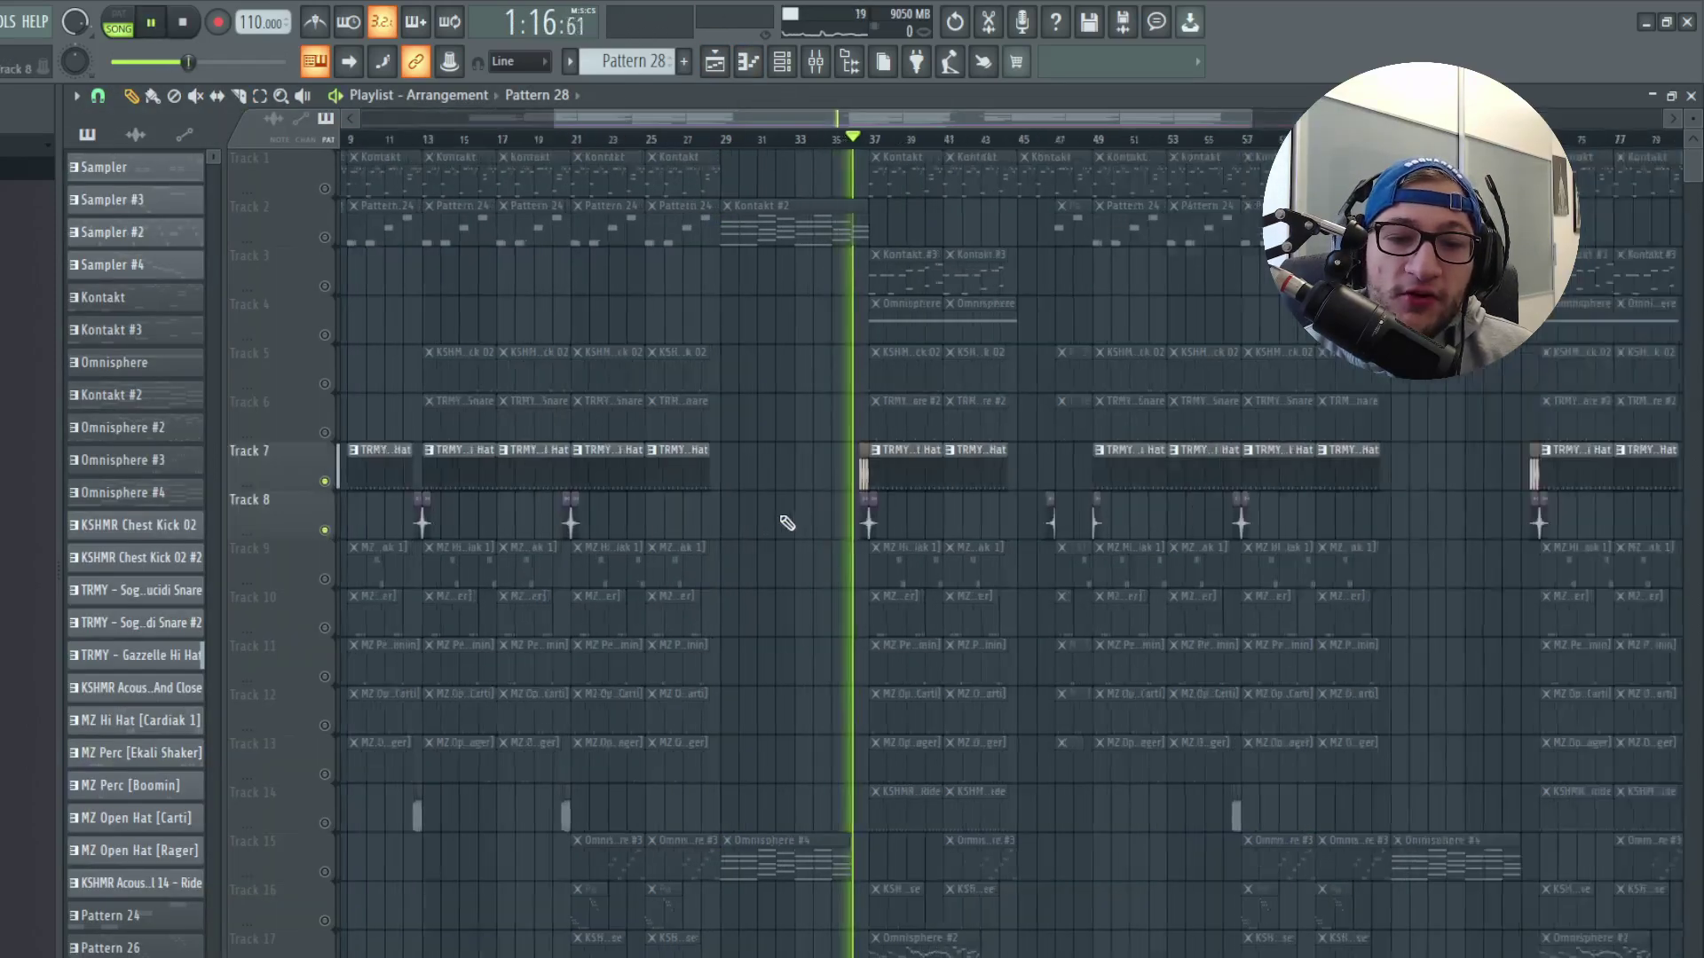
scroll(912, 483, "up", 6, "ctrl")
key("space")
scroll(936, 497, "down", 8, "ctrl")
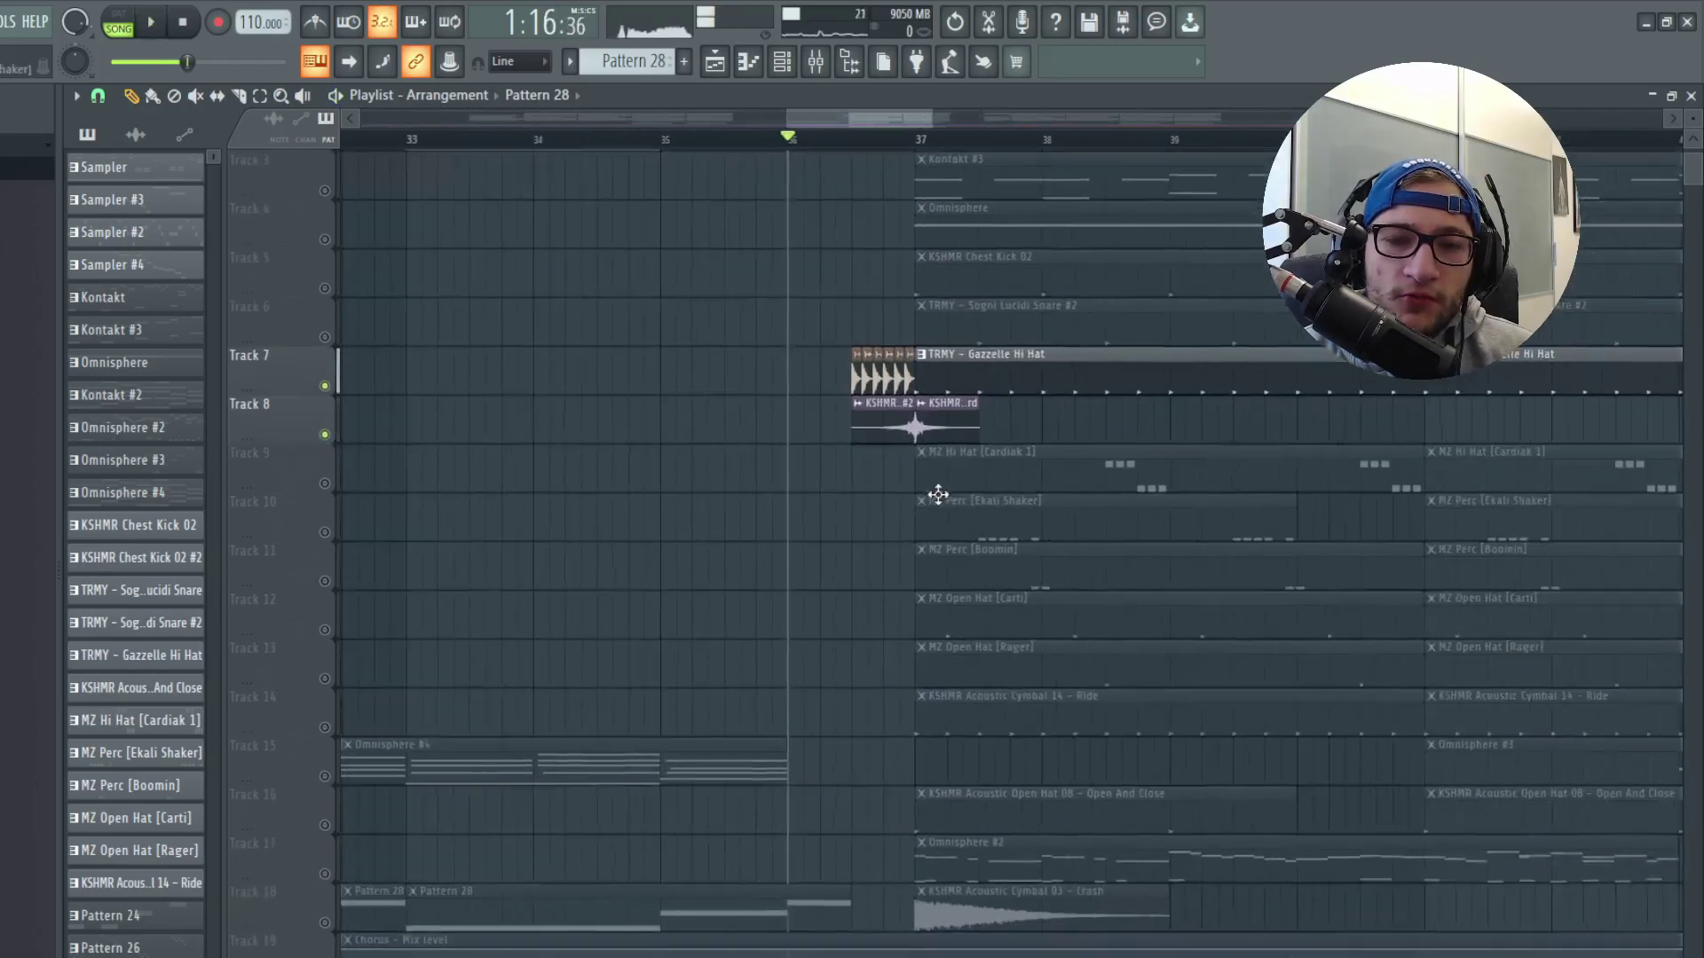
Unmute Track 14 as well and play its short audio clip from bar 12.
left_click(497, 140)
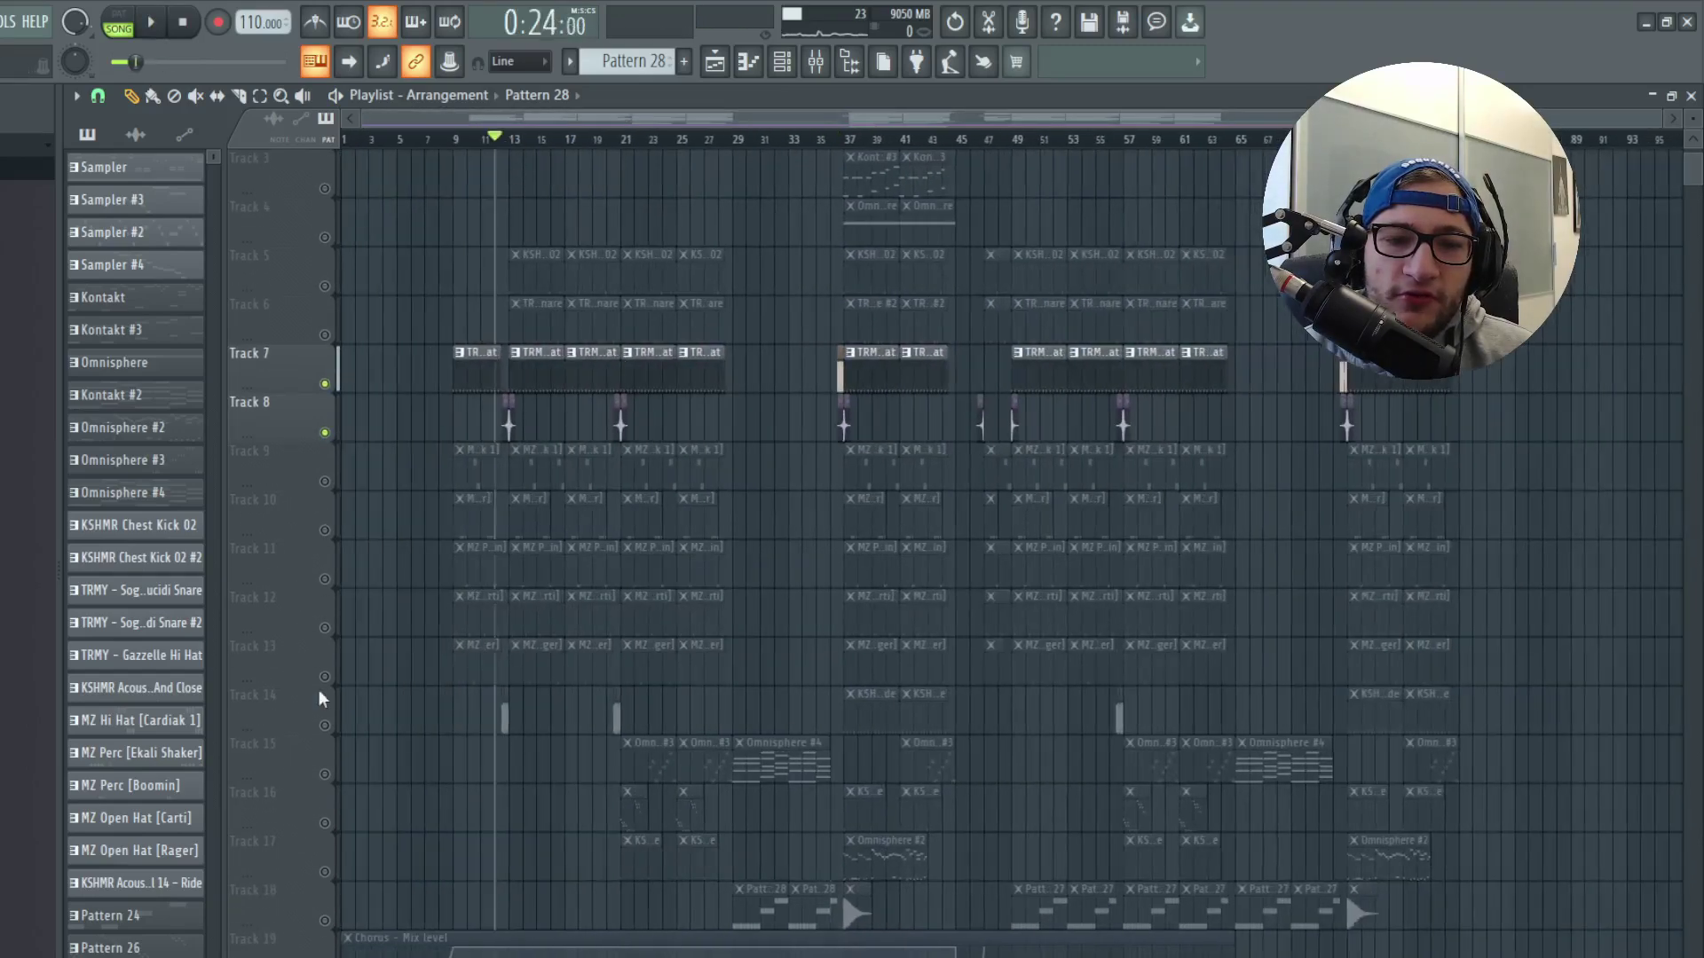
left_click(325, 725)
scroll(512, 471, "up", 3, "ctrl")
key("space")
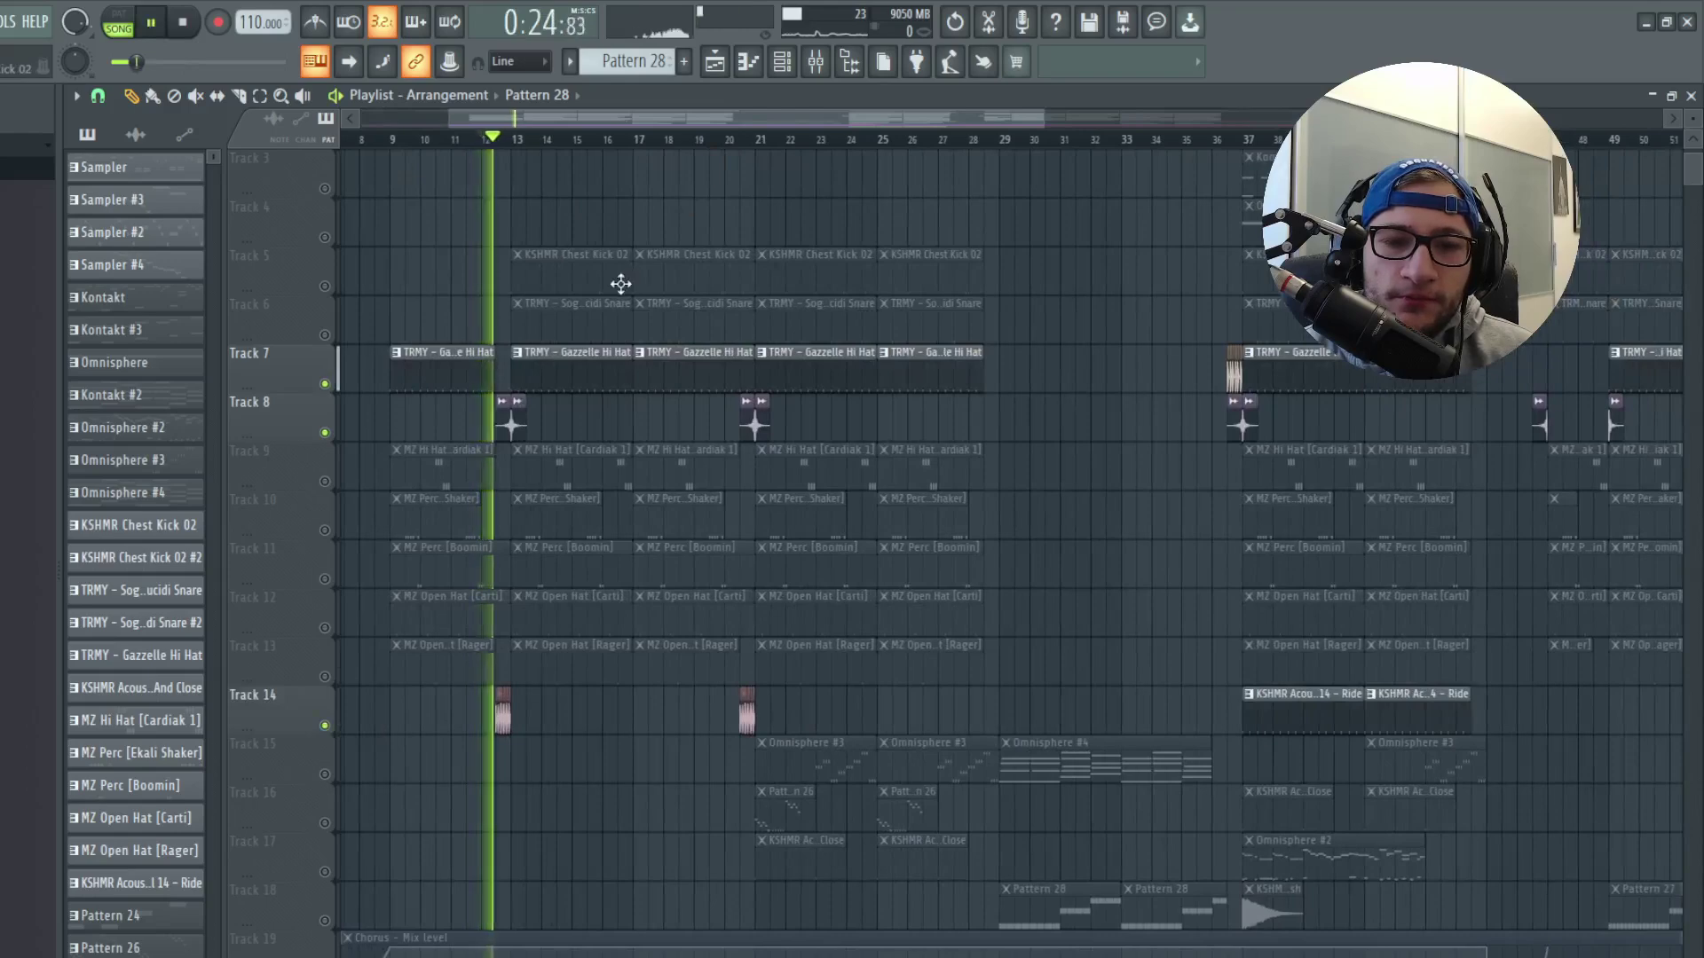
scroll(600, 369, "down", 4, "ctrl")
key("space")
Look over the channel inserts in the mixer and select the Omnisphere #3 insert.
key("F9")
left_click(586, 213)
left_click(488, 204)
left_click(463, 199)
left_click(308, 226)
left_click(275, 231)
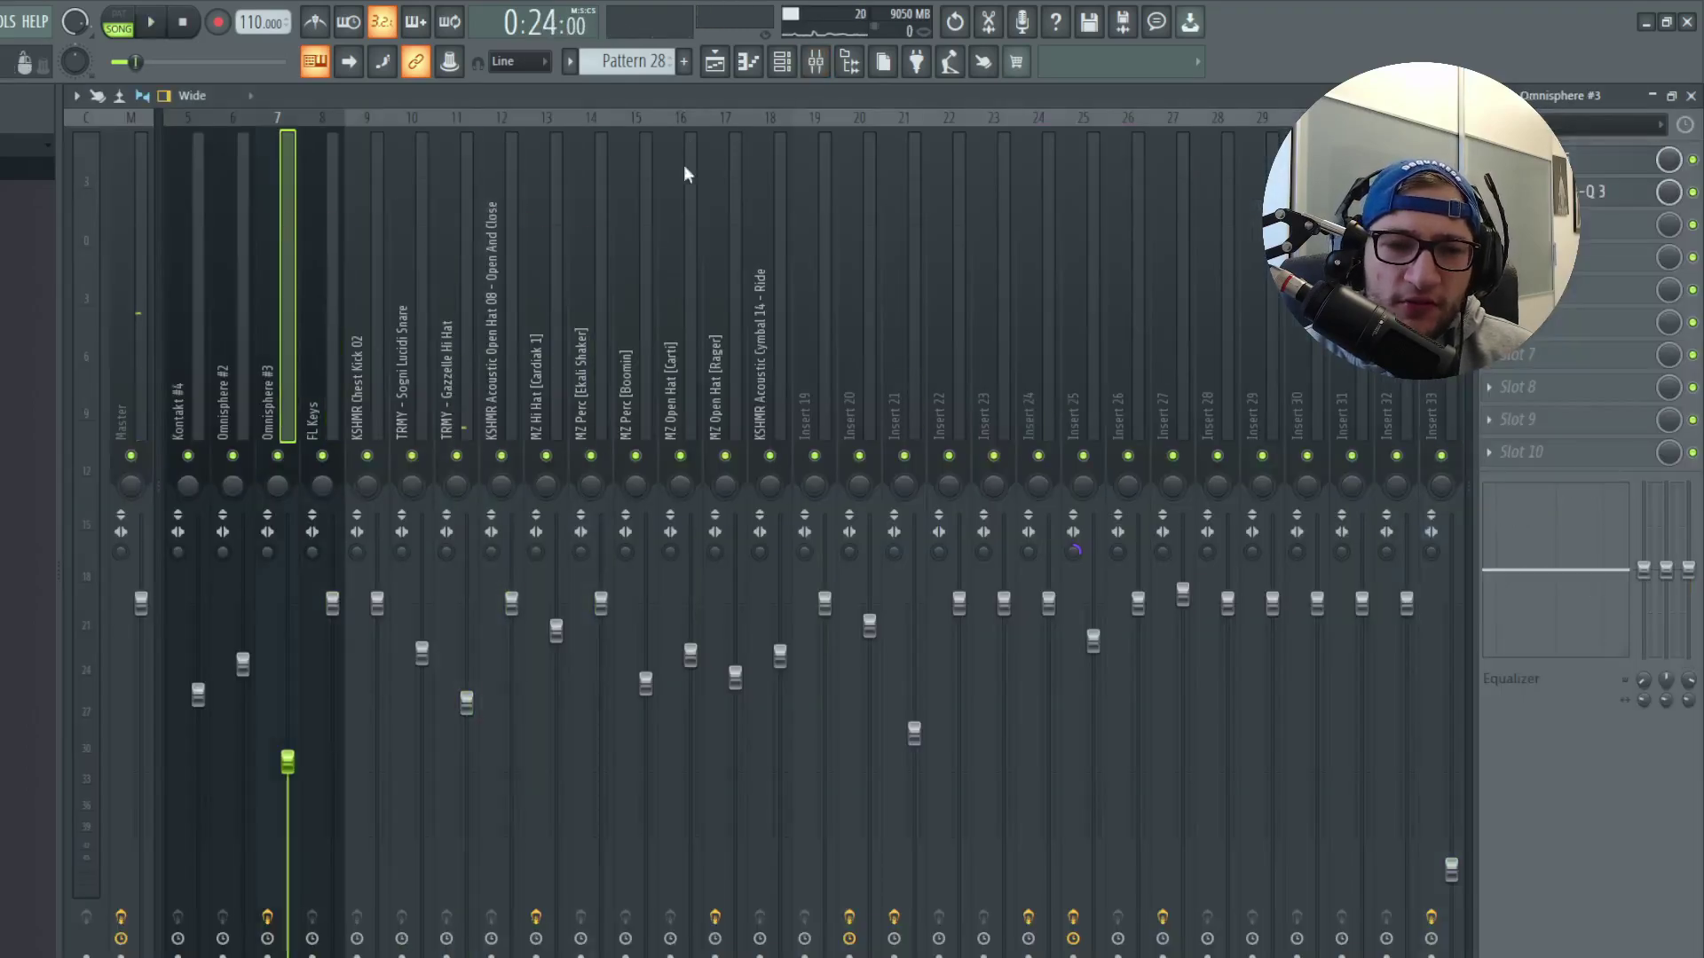
Return to the playlist and play the KSHMR Acoustic Cymbal 14 - Ride clips on Track 14 from about bar 37.
left_click(715, 62)
left_click_drag(606, 140, 850, 139)
scroll(854, 355, "up", 4, "ctrl")
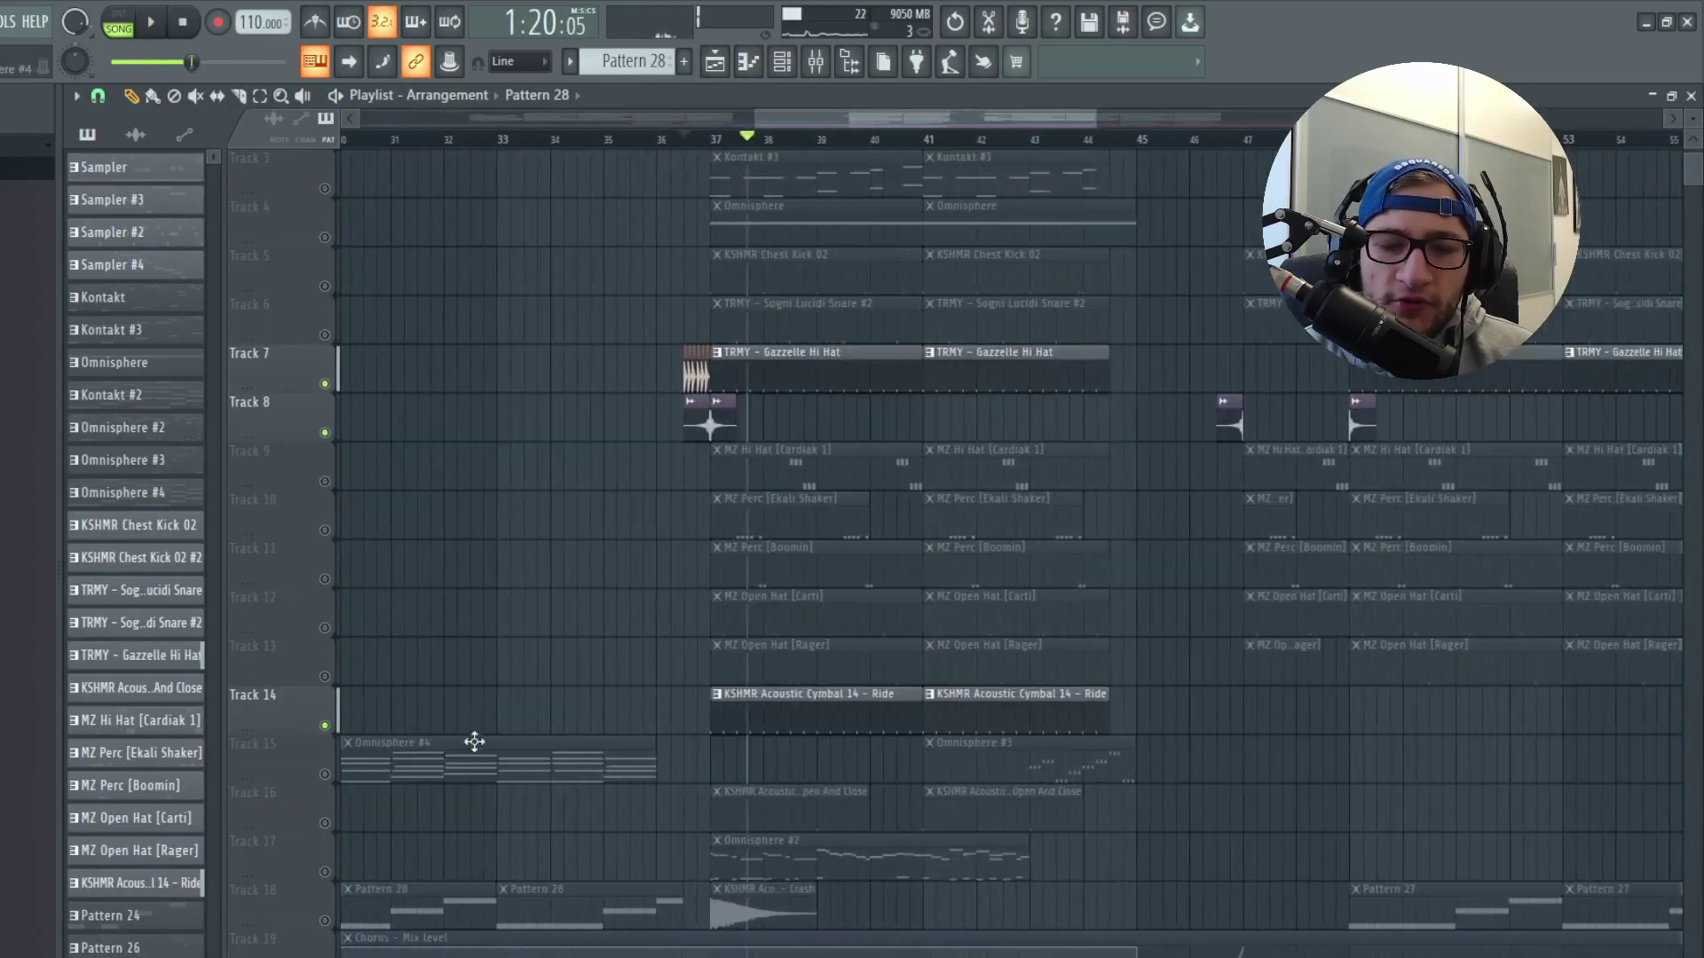
key("space")
scroll(604, 692, "down", 5)
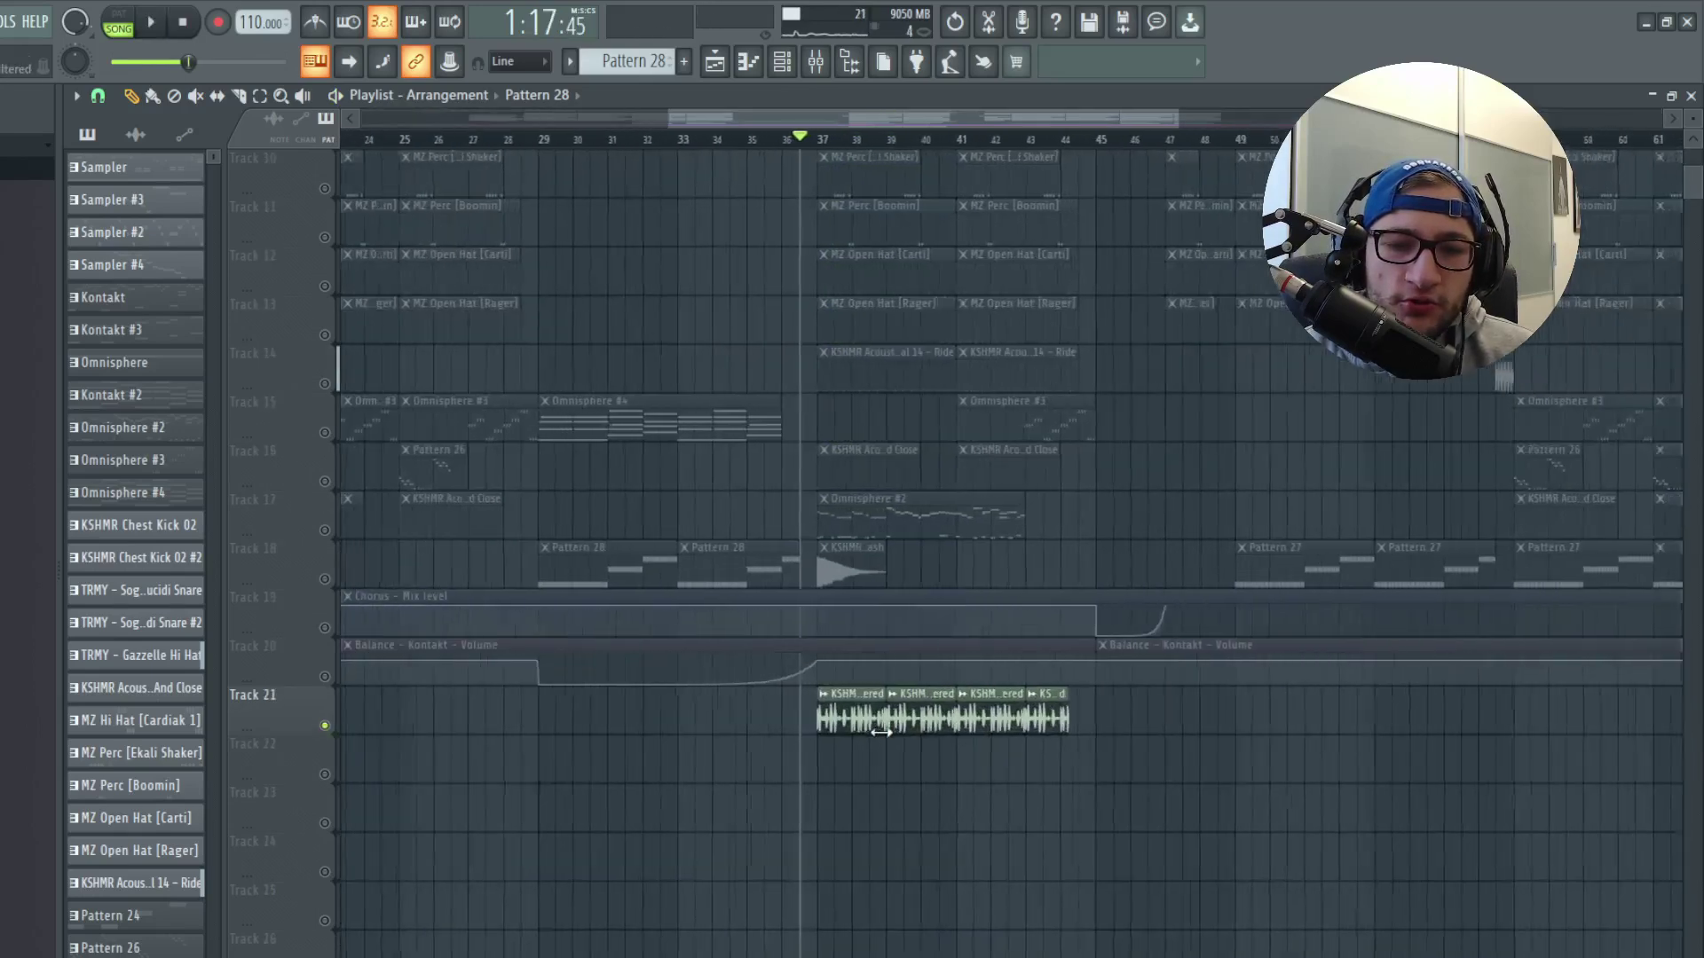
Play the KSHMR Shaker Loop 21 clips on Track 21 from just before bar 37.
scroll(881, 732, "up", 3)
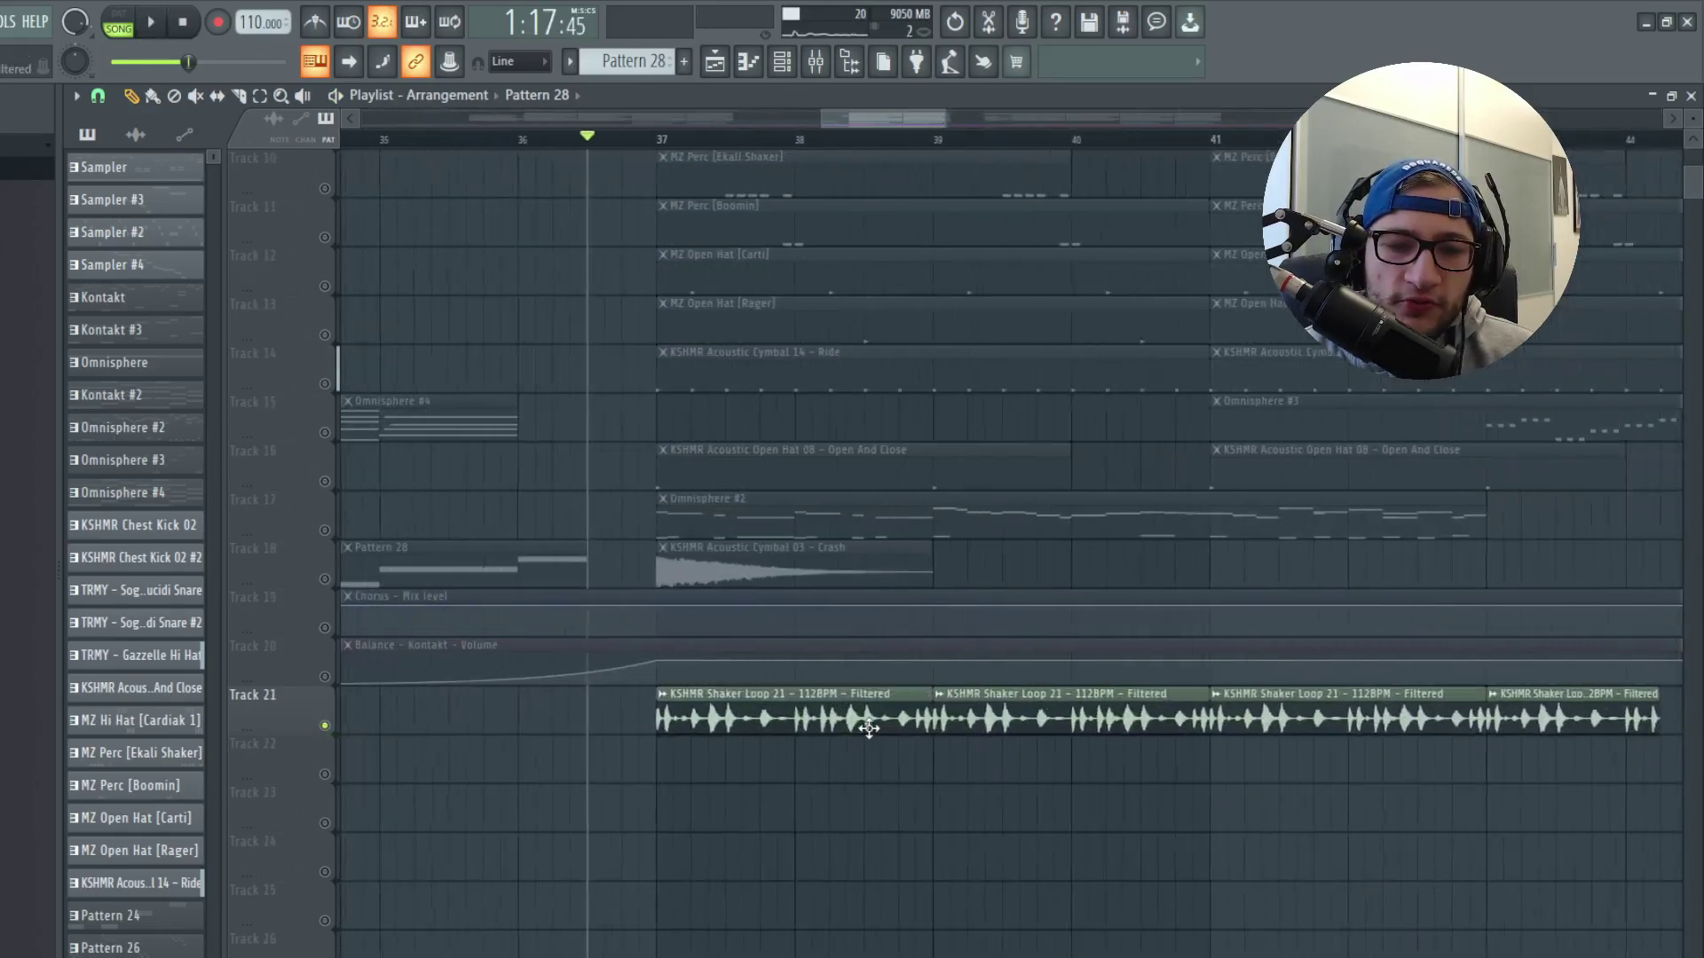
left_click(838, 688)
double_click(852, 694)
key("space")
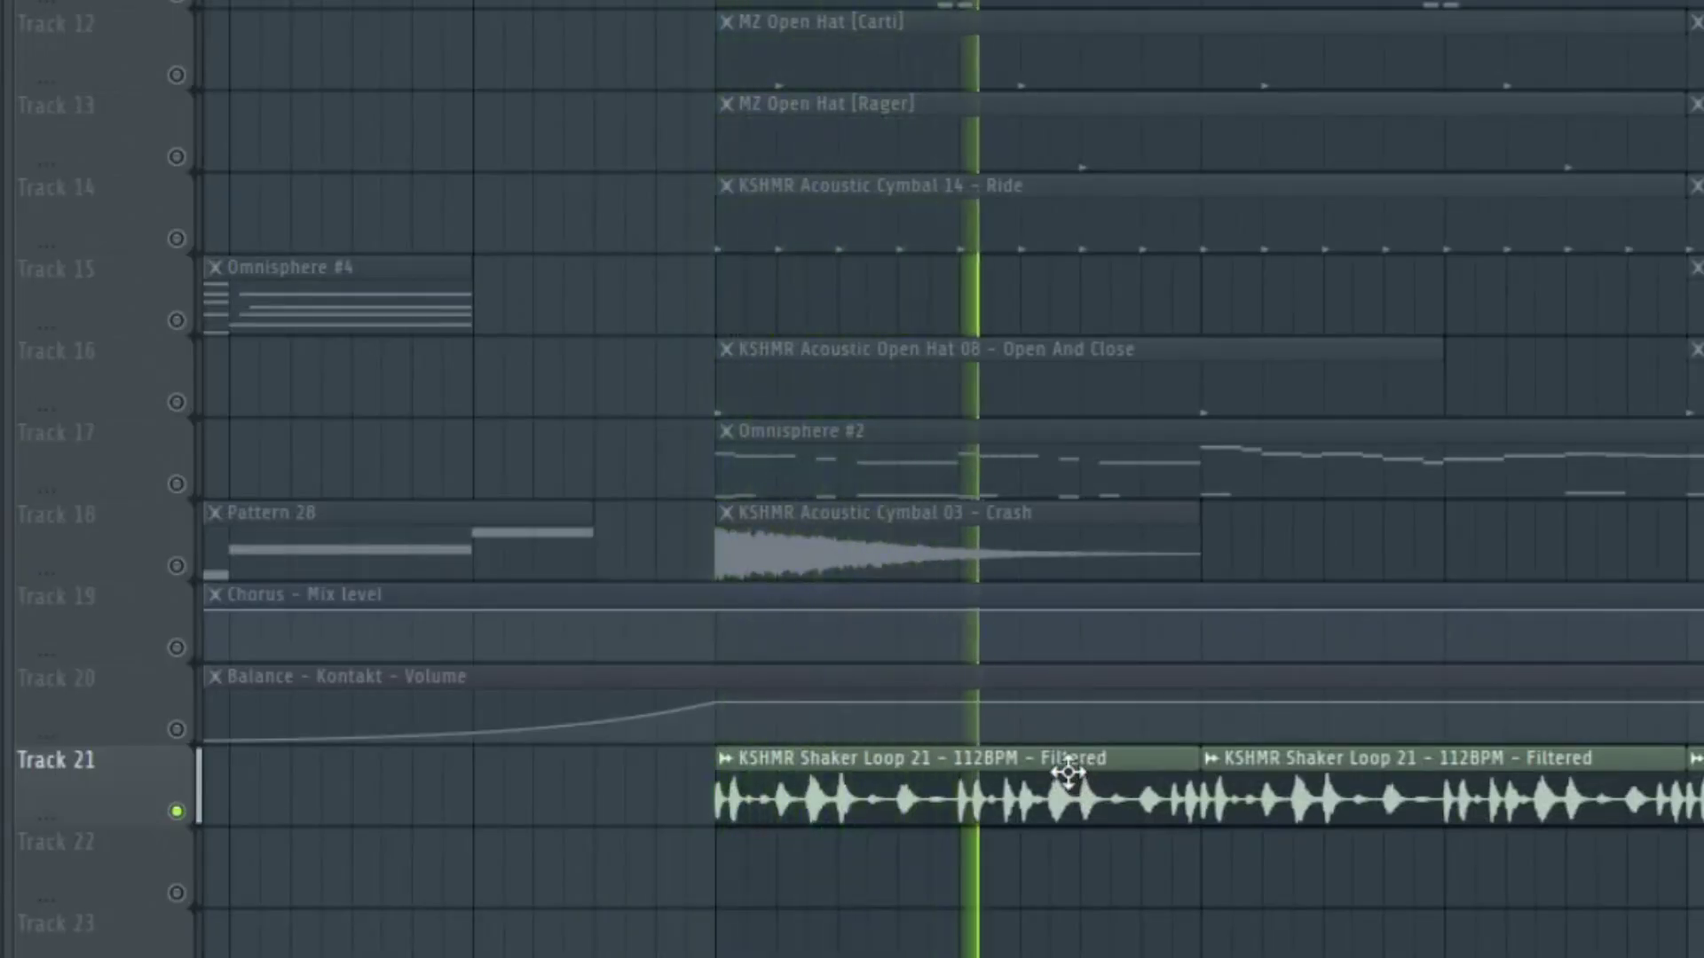
View the shaker loop's sampler settings and the HalfTime effect on Insert 25, and close the effect.
double_click(1067, 773)
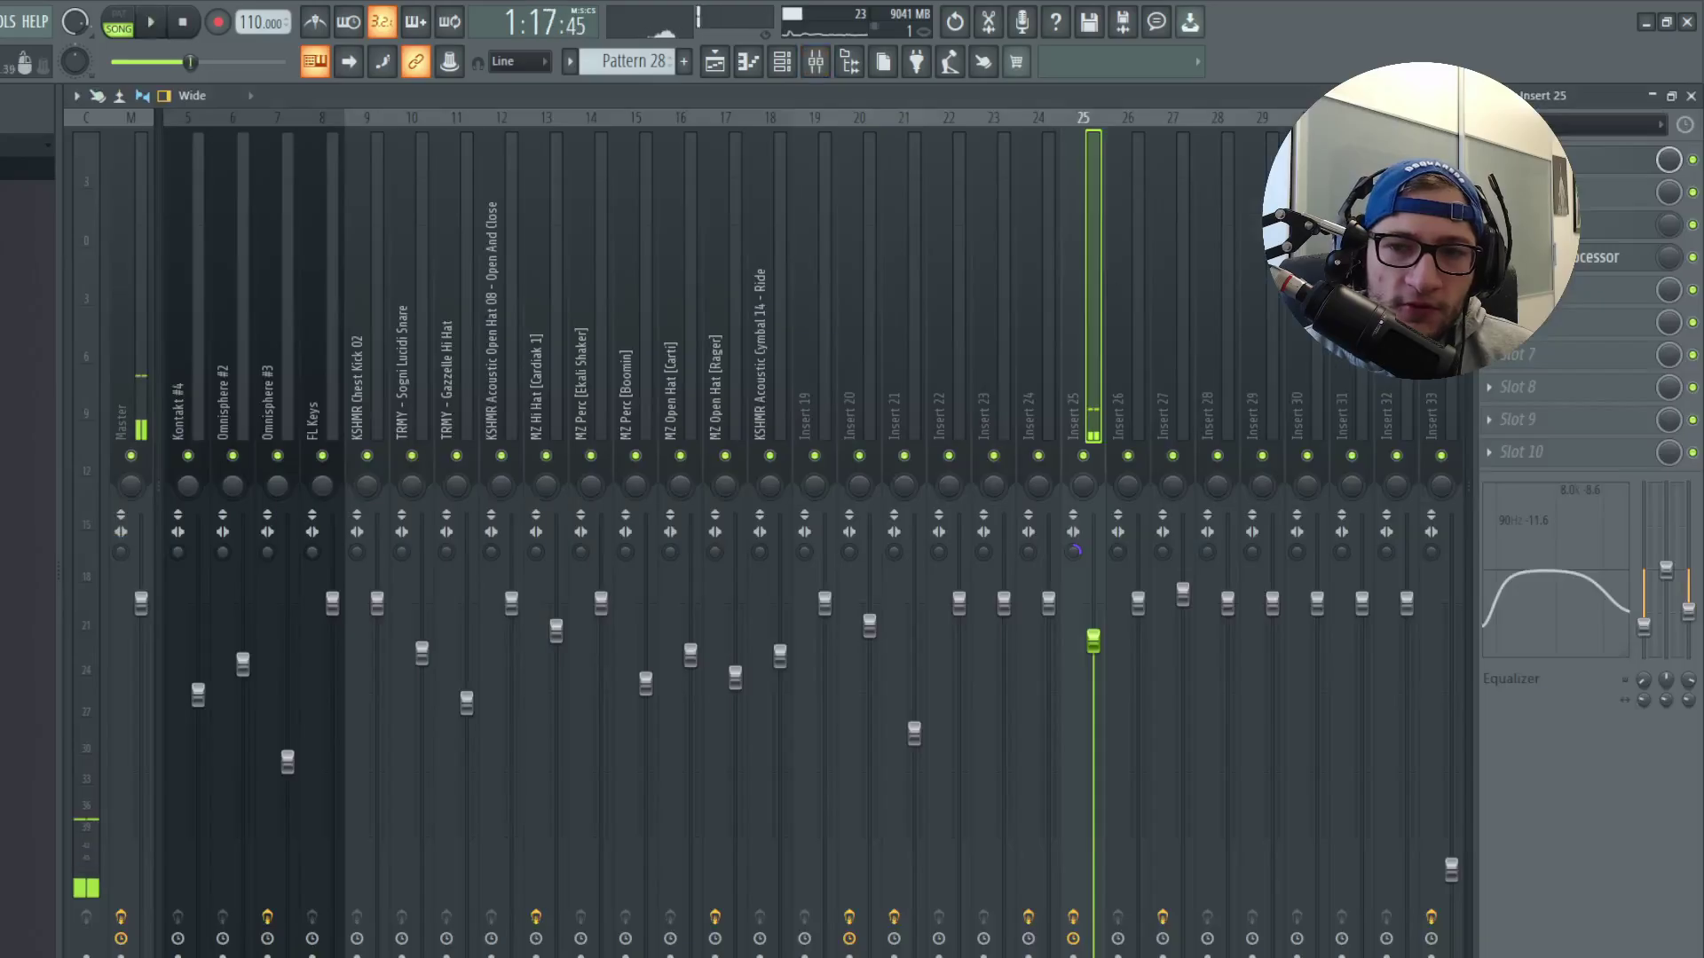
left_click(1577, 172)
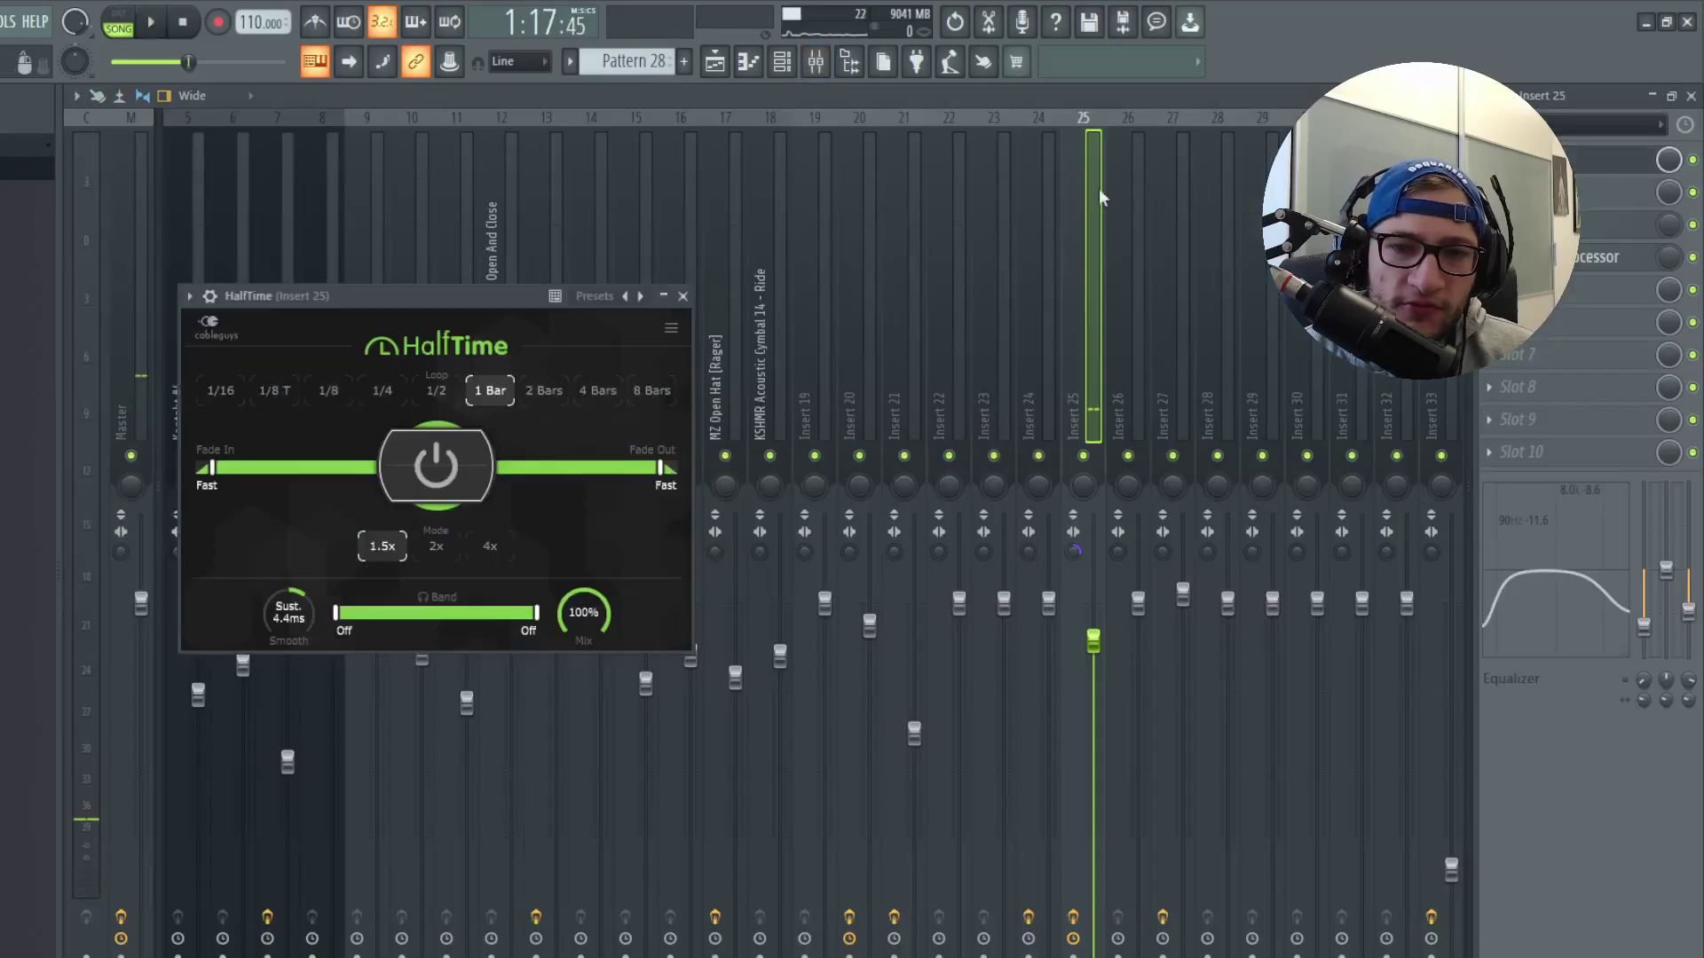
left_click(682, 295)
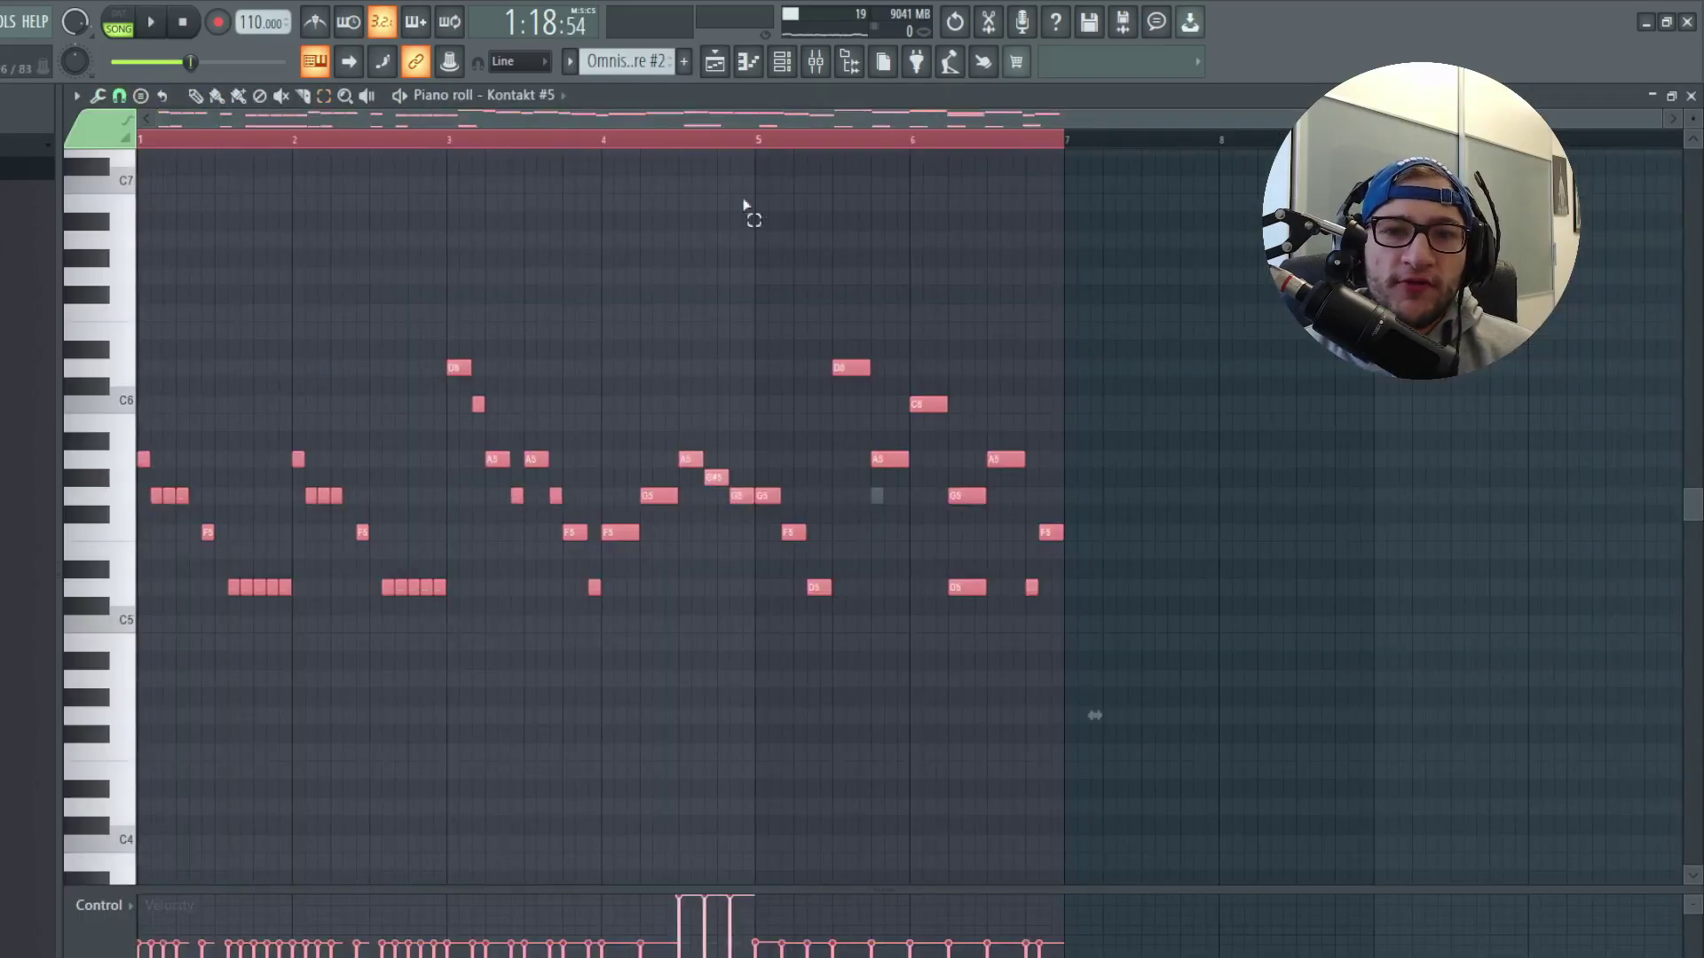
Open the Kontakt #5 channel to view its Electric Mint guitar instrument.
left_click(784, 61)
left_click(436, 424)
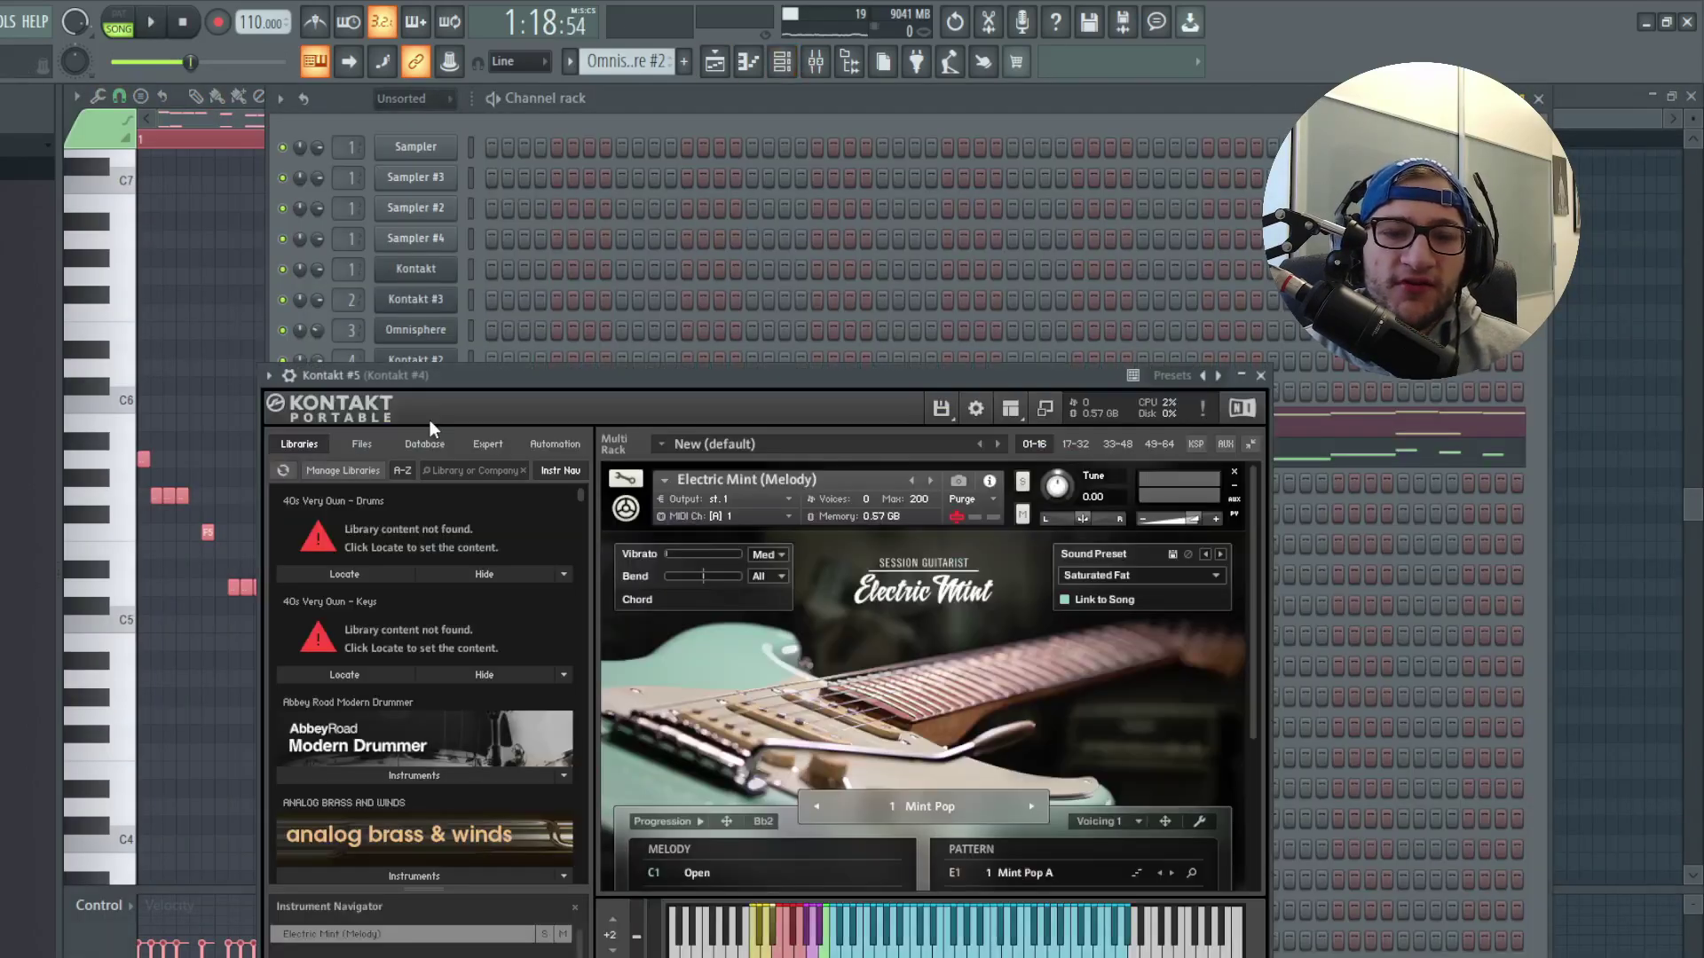
scroll(743, 608, "down", 1)
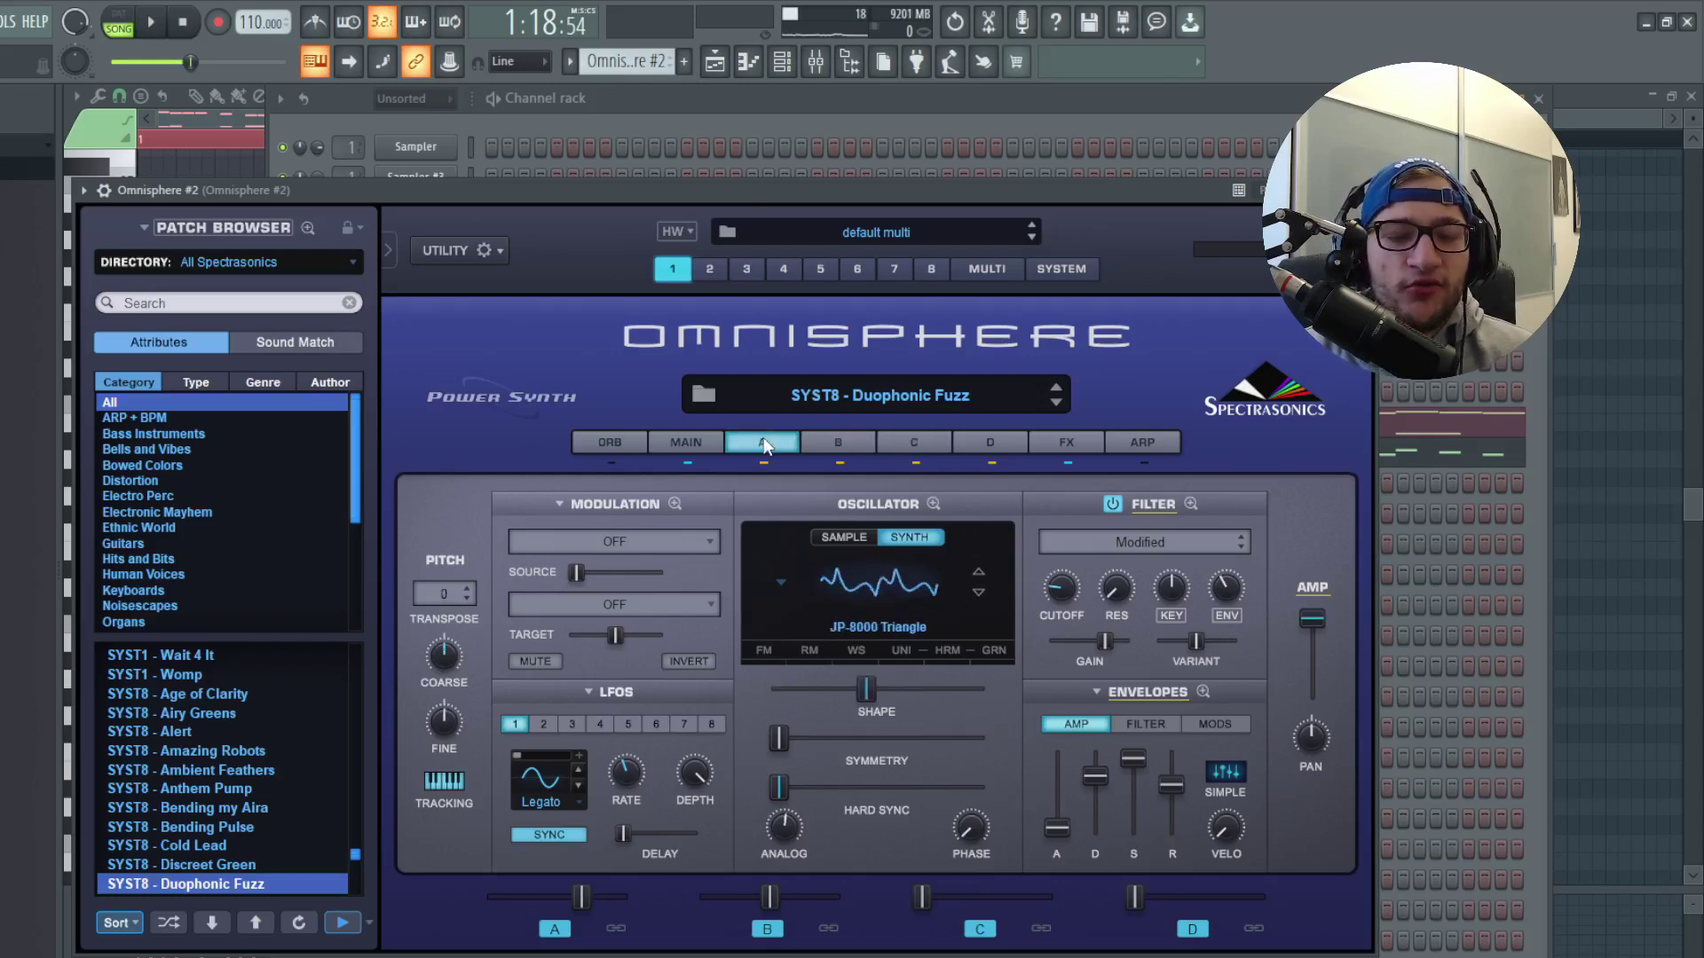
View the main page of the SYST8 - Duophonic Fuzz patch in Omnisphere #2 and close the synth.
left_click(818, 441)
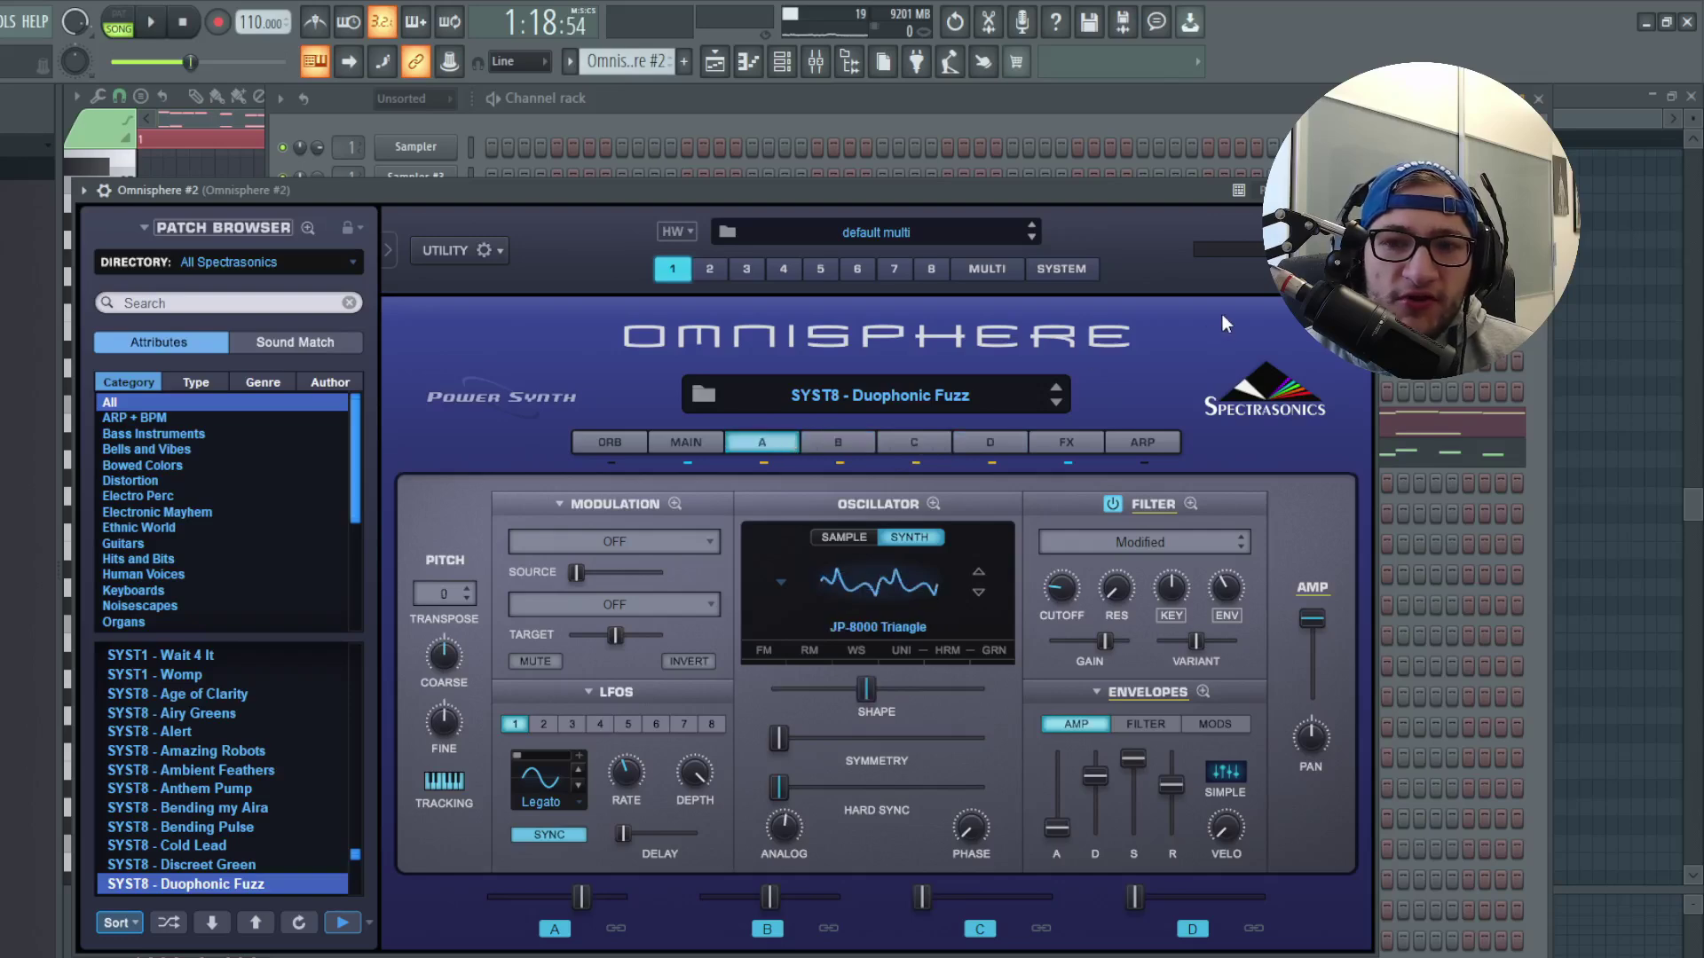
left_click(686, 442)
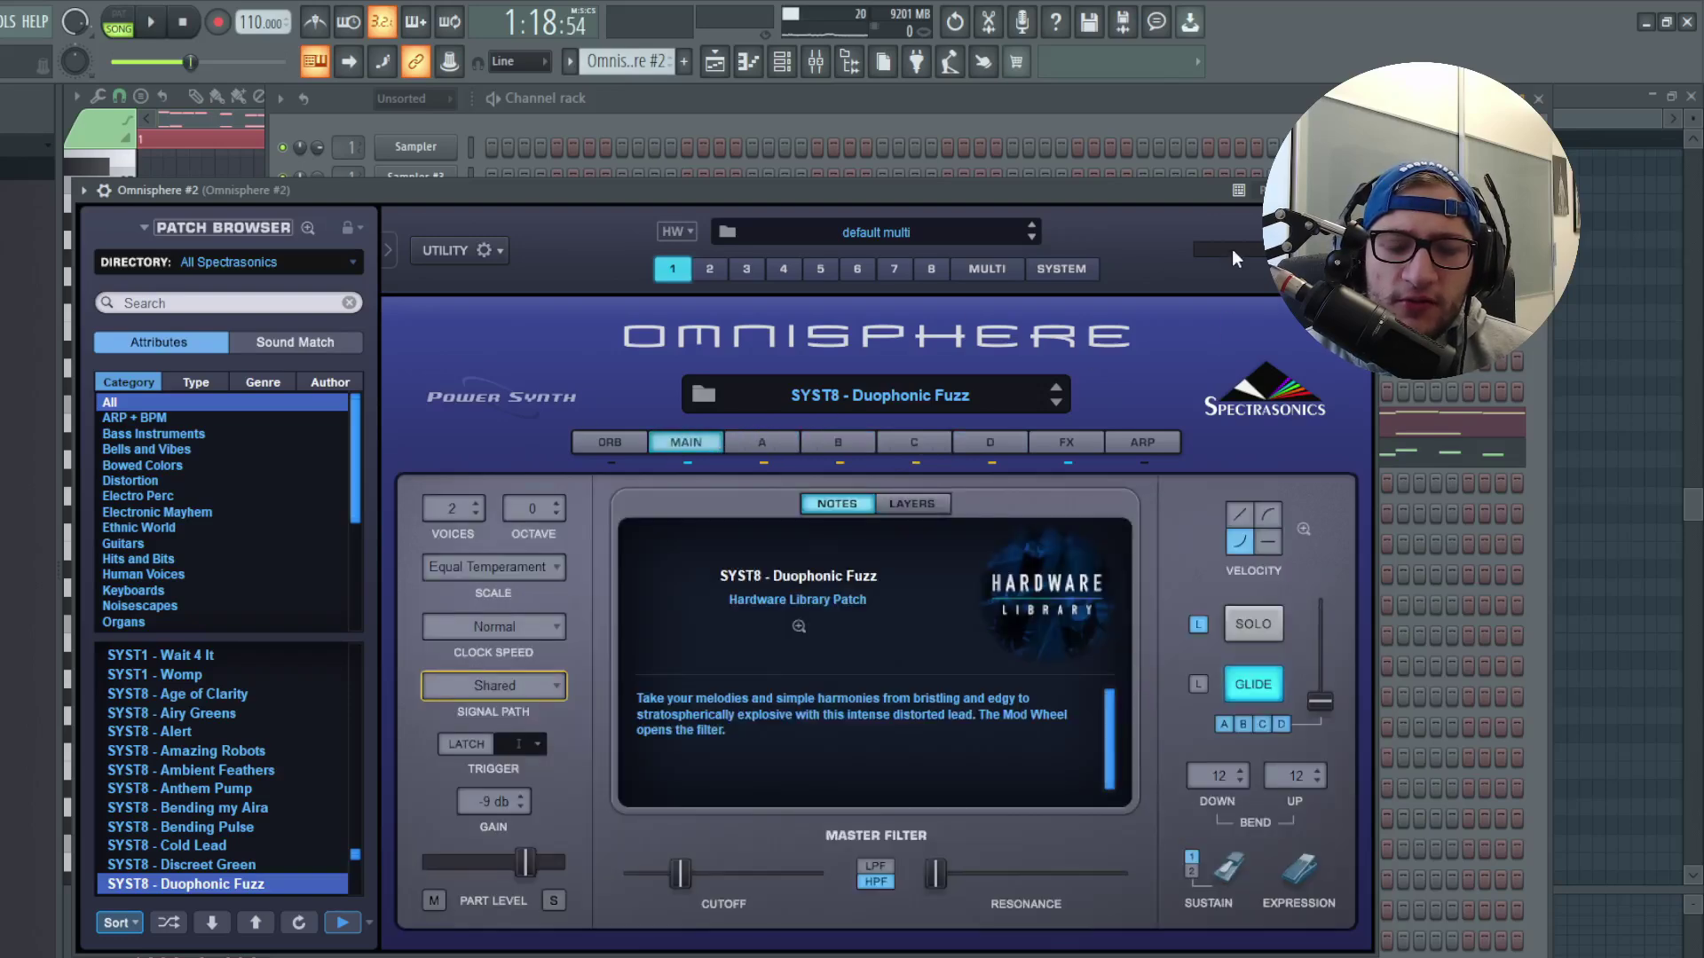
left_click(1358, 190)
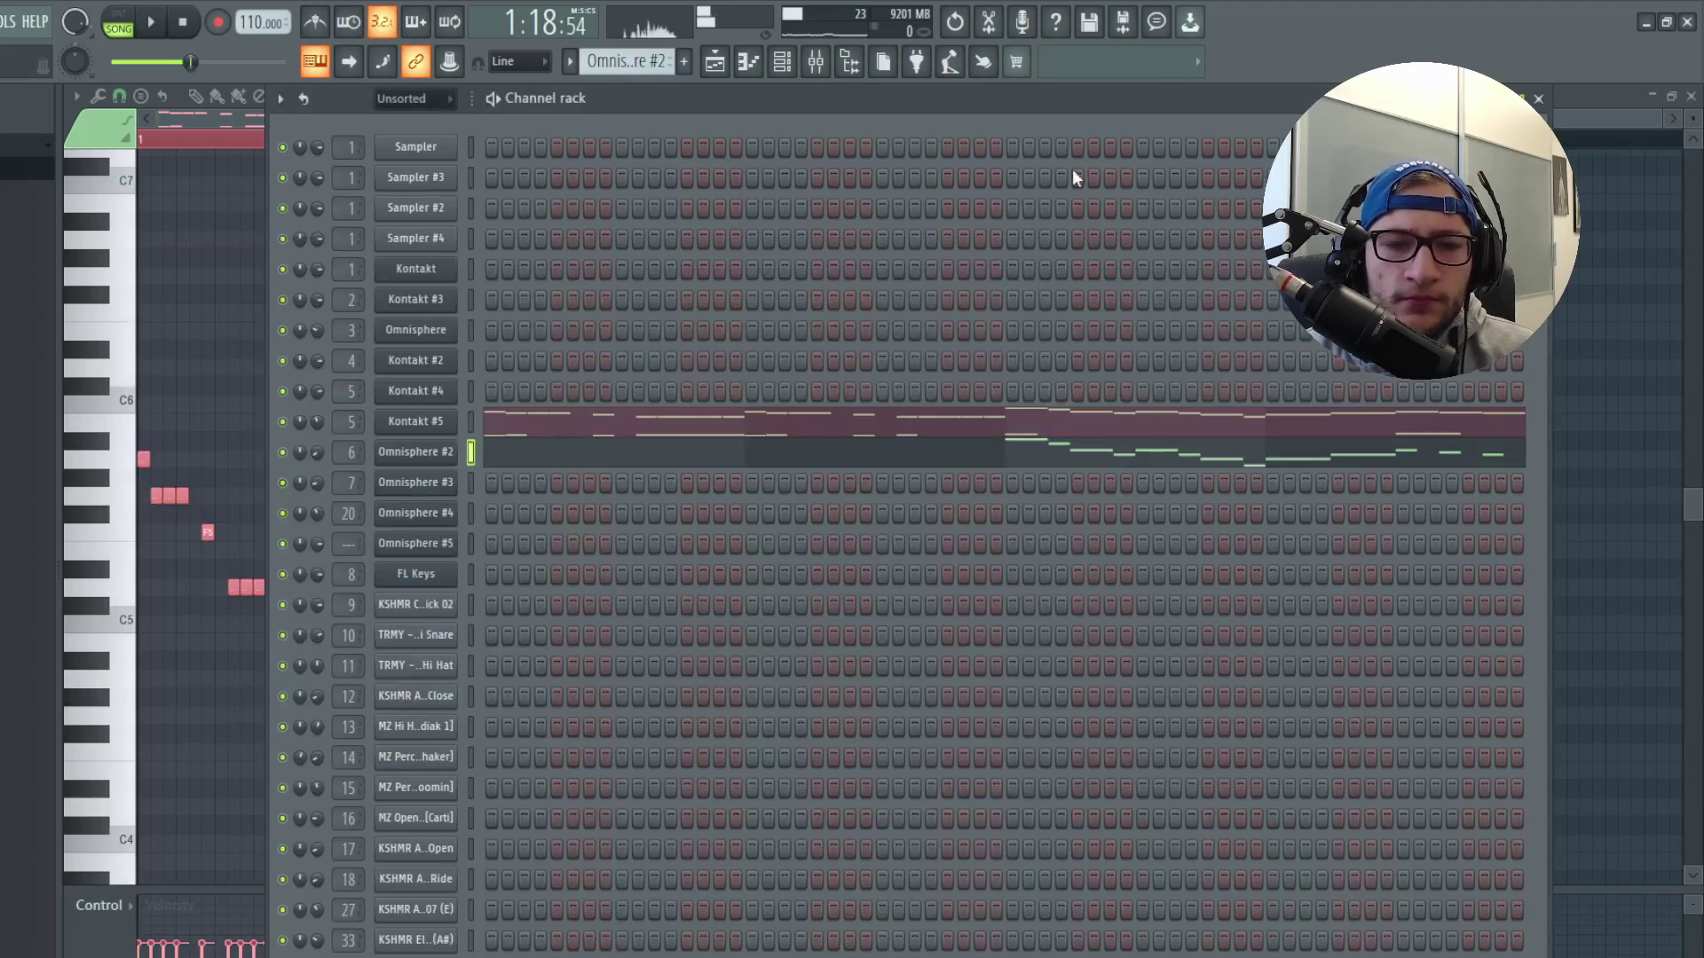
Examine the Omnisphere #2 insert's effects in the mixer and return to the playlist.
left_click(825, 67)
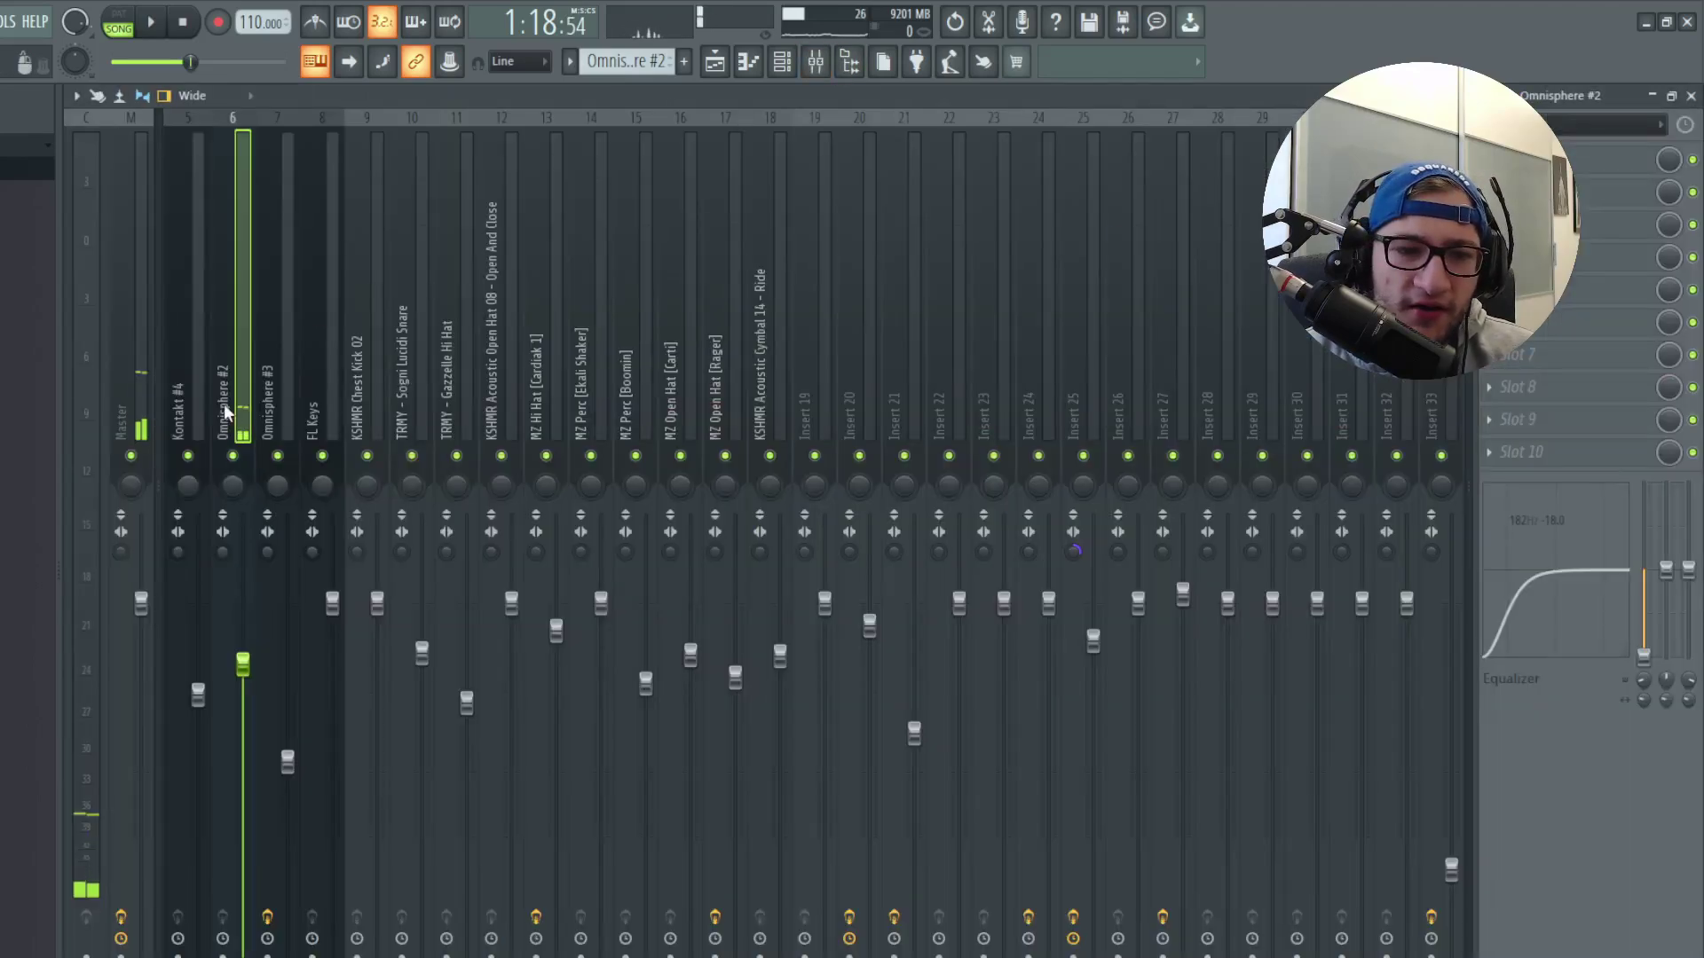
left_click(103, 233)
left_click(130, 227)
left_click(714, 62)
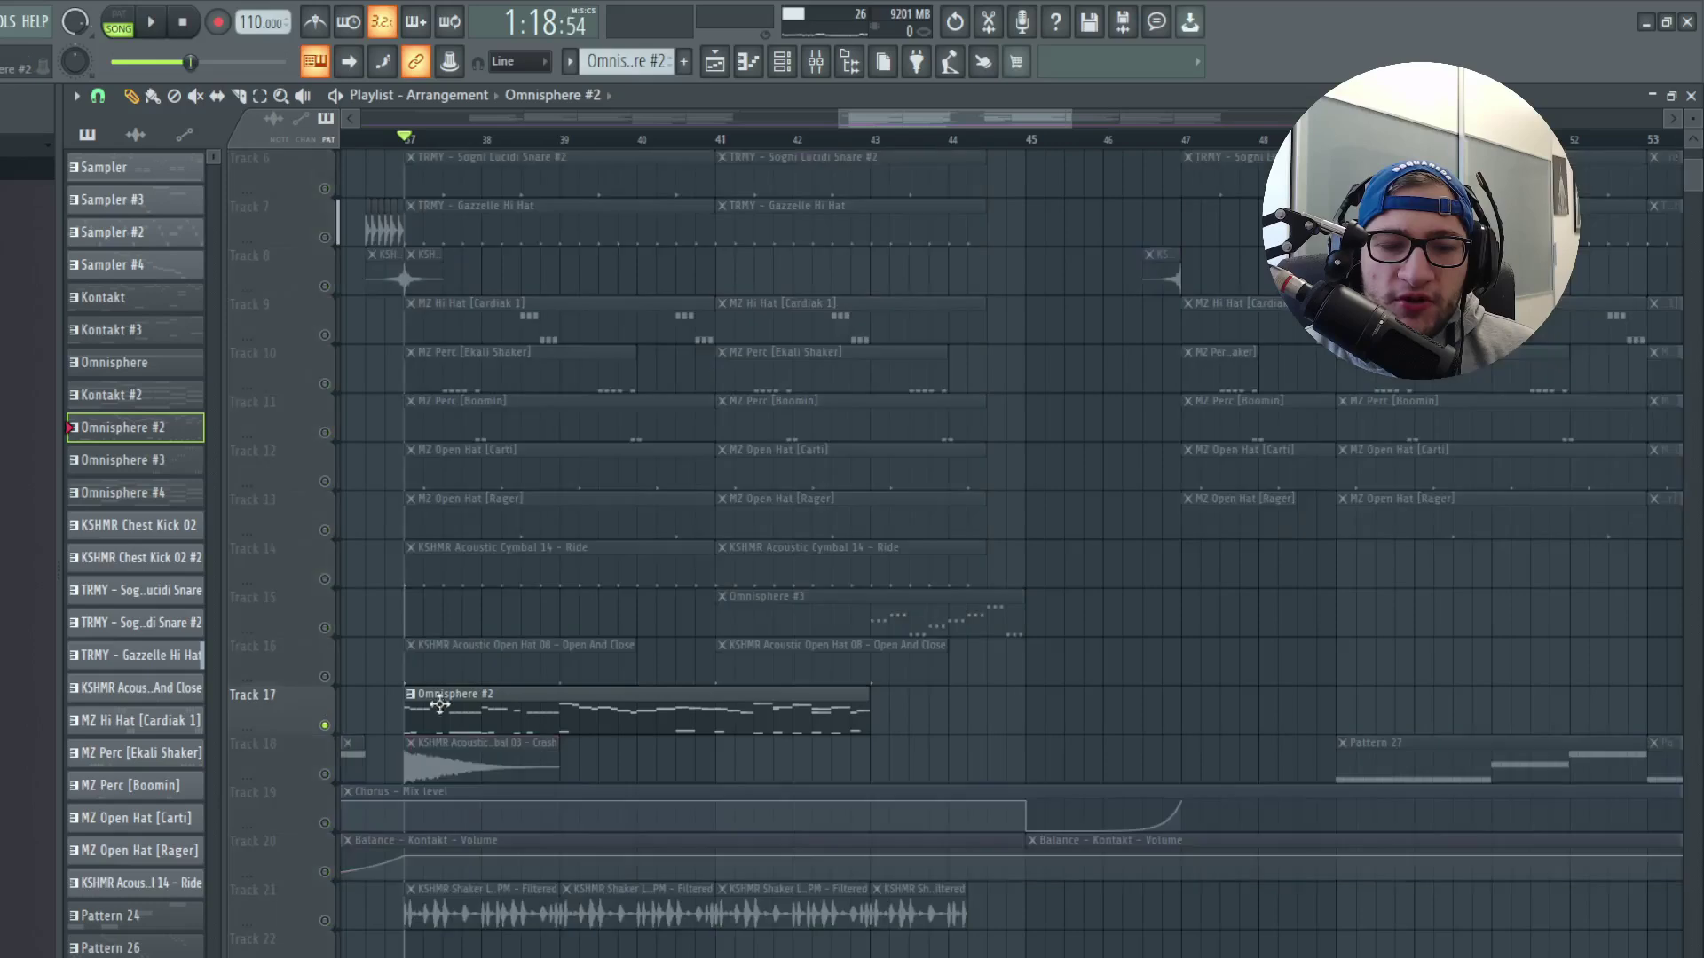
Open the Kontakt #5 notes of the Omnisphere #2 pattern and box the low notes around C3.
double_click(437, 705)
scroll(311, 696, "down", 4)
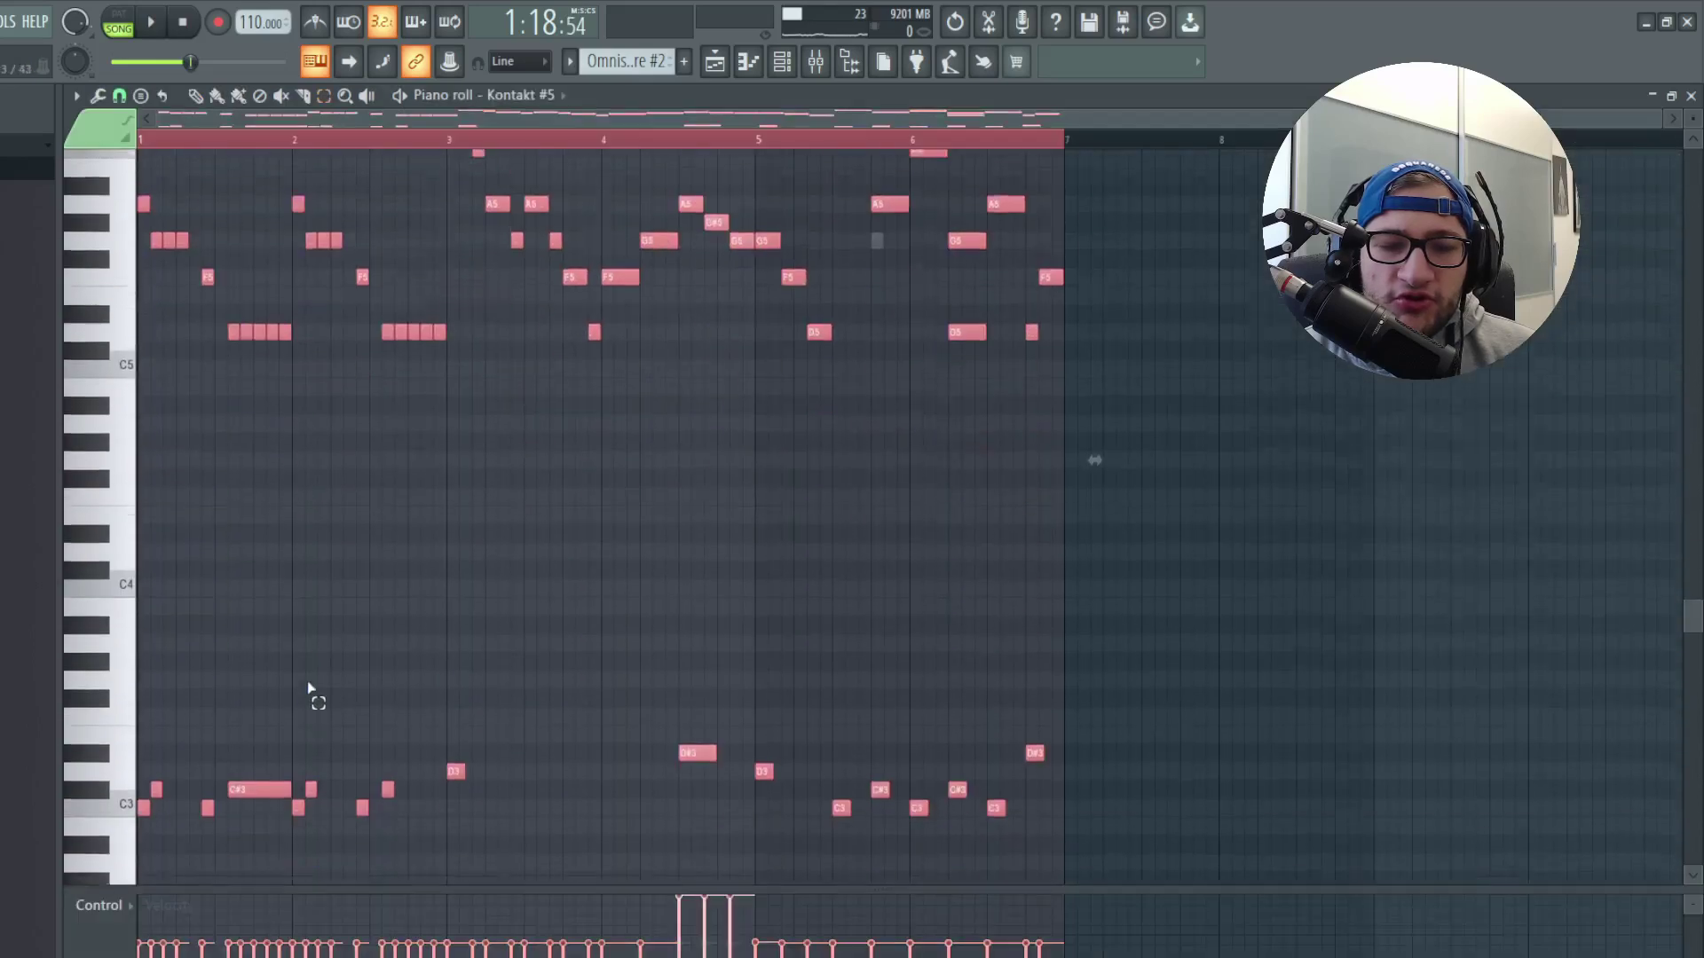
scroll(284, 674, "down", 2)
left_click_drag(495, 635, 111, 748)
left_click_drag(548, 554, 121, 715)
left_click_drag(561, 570, 139, 656)
Deselect the Kontakt #5 notes and play the guitar melody.
scroll(220, 628, "up", 3)
left_click(223, 625)
key("space")
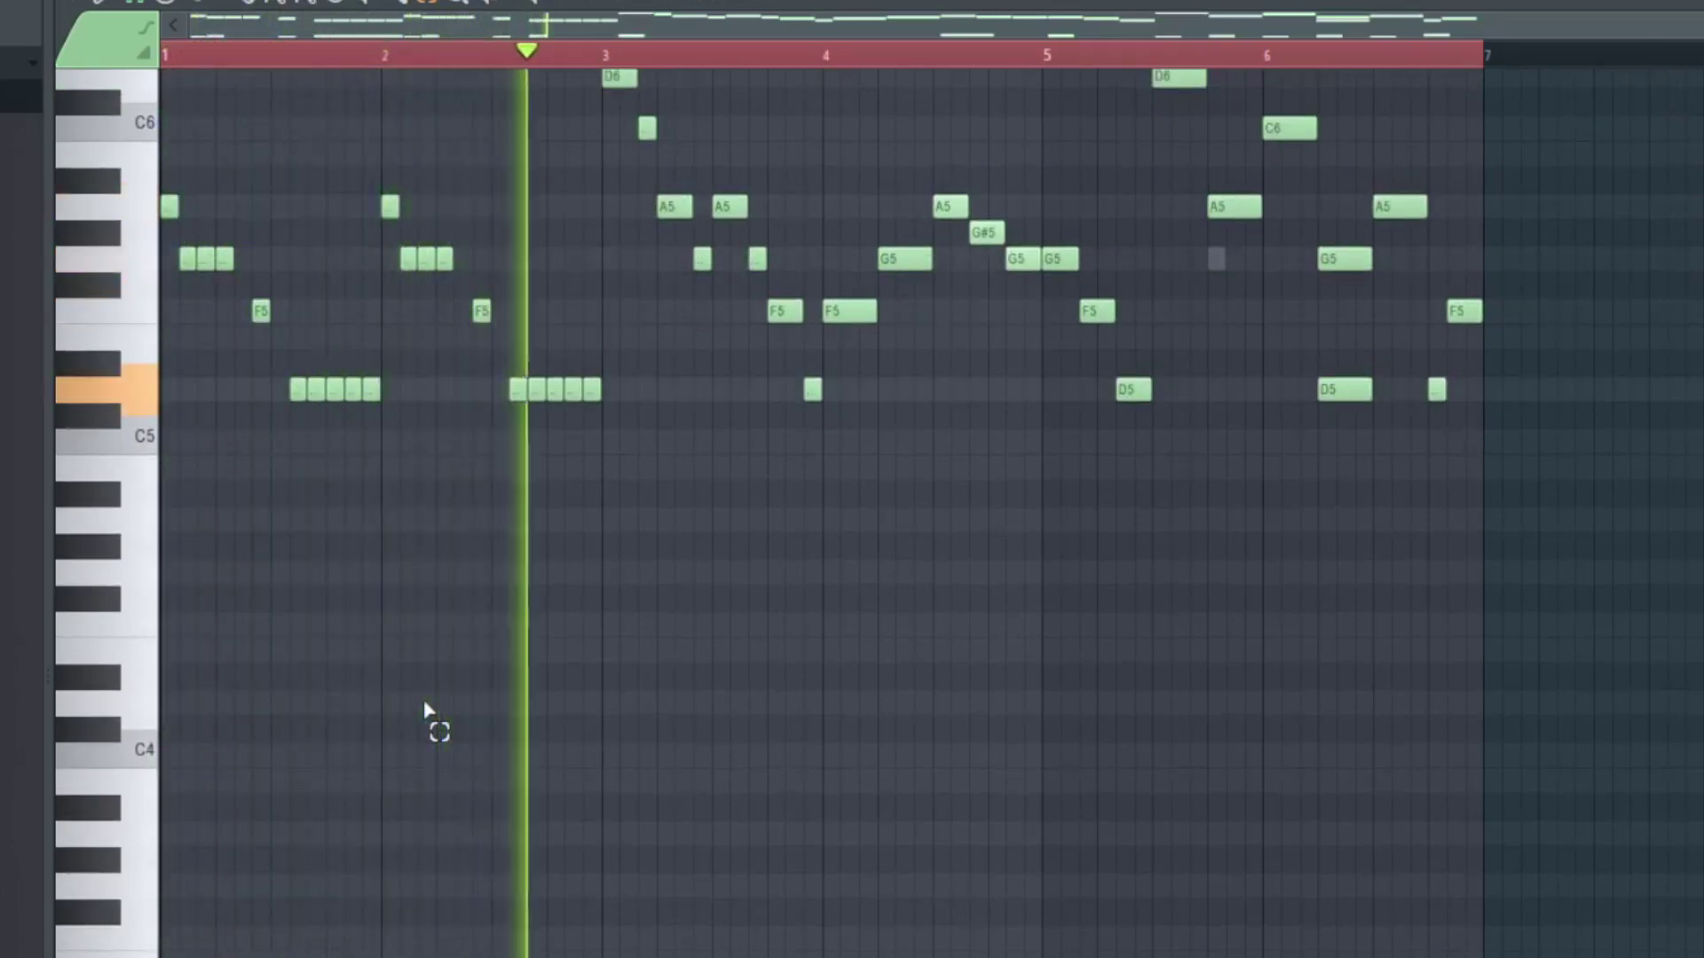
Review the Kontakt #5 guitar notes from the high melody down to the low notes and return to the playlist.
scroll(441, 709, "up", 2)
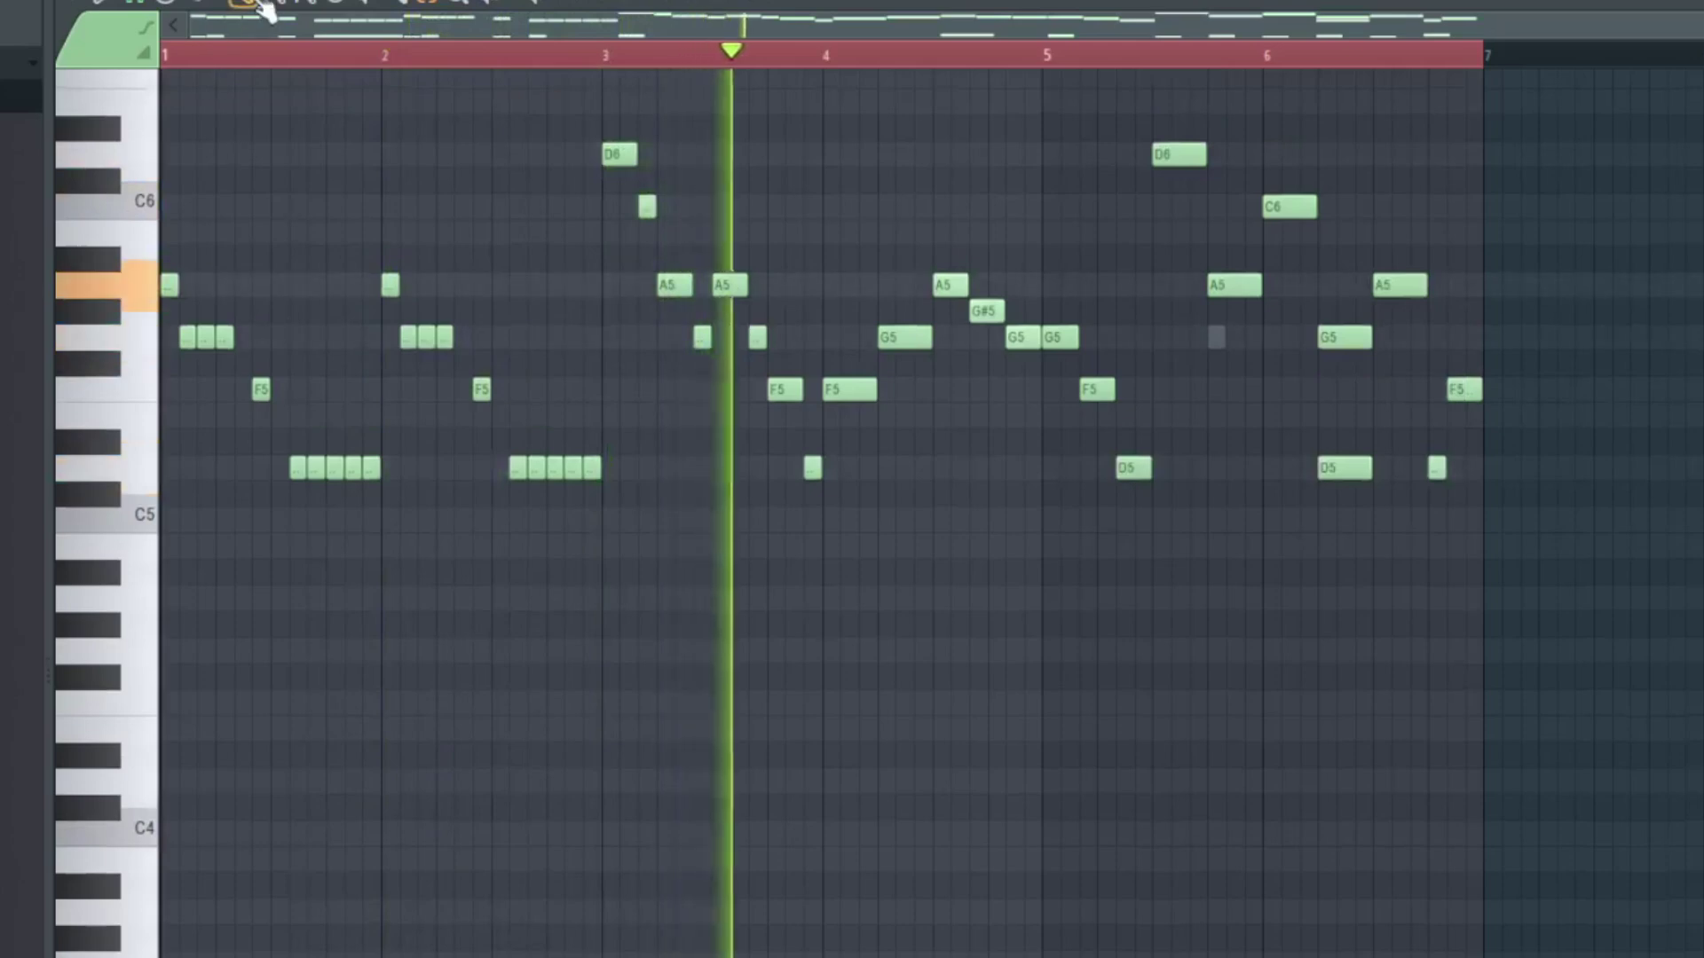
scroll(1006, 439, "down", 2)
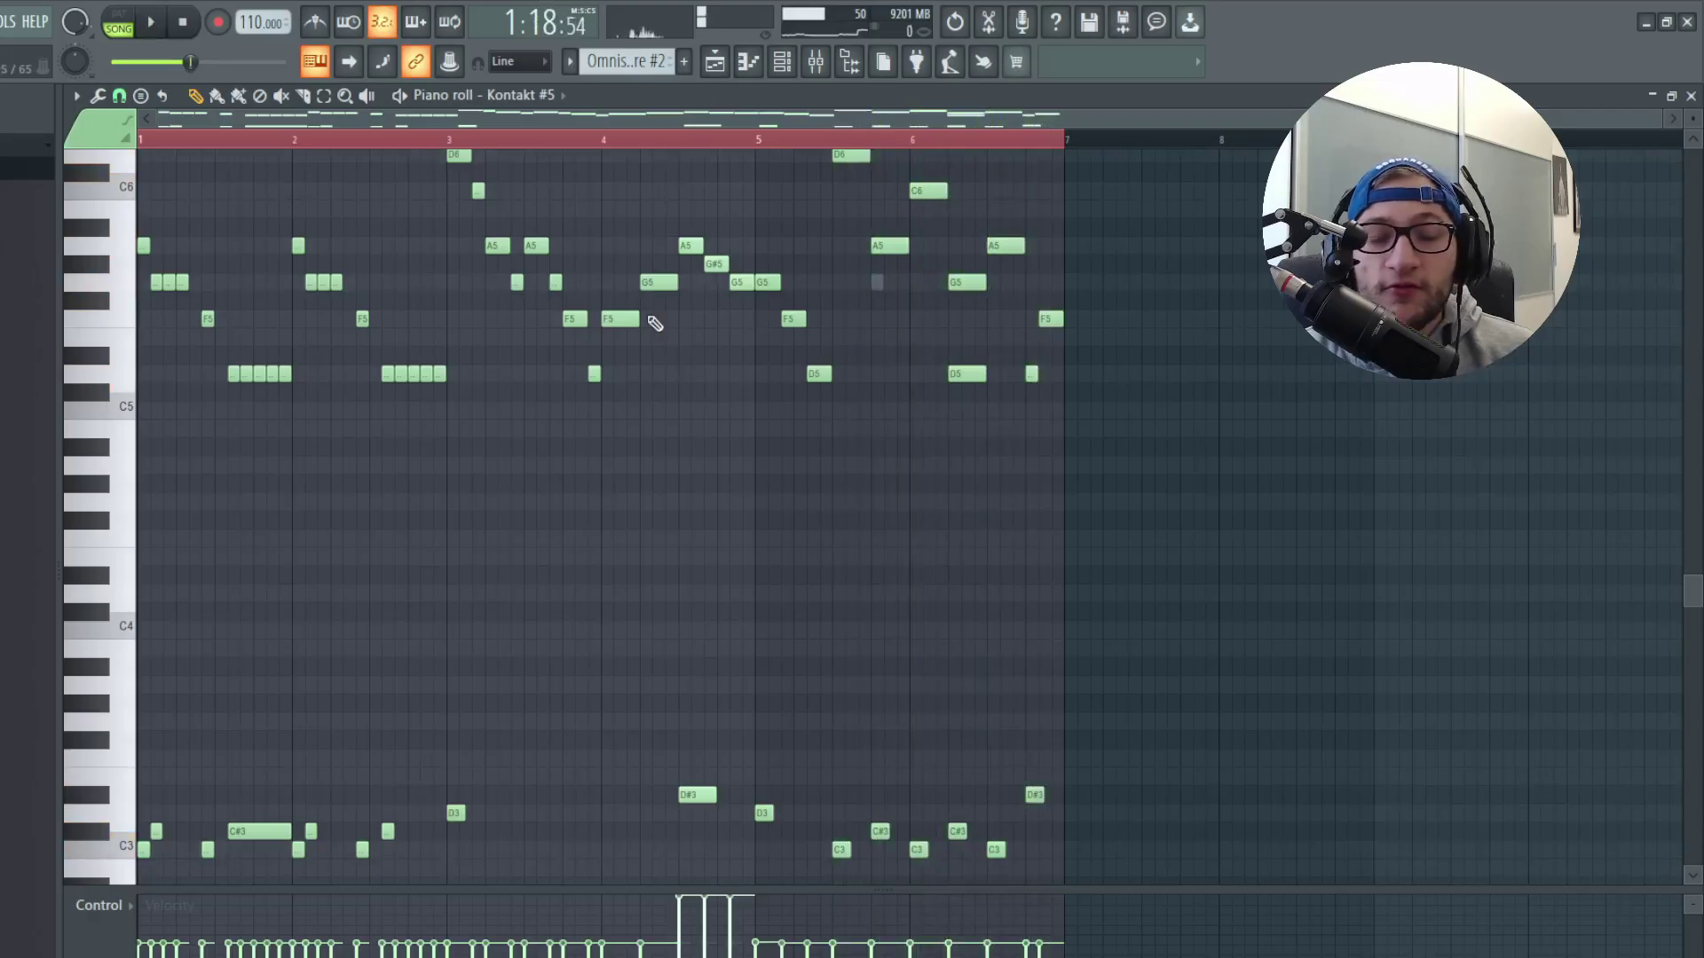
left_click(781, 62)
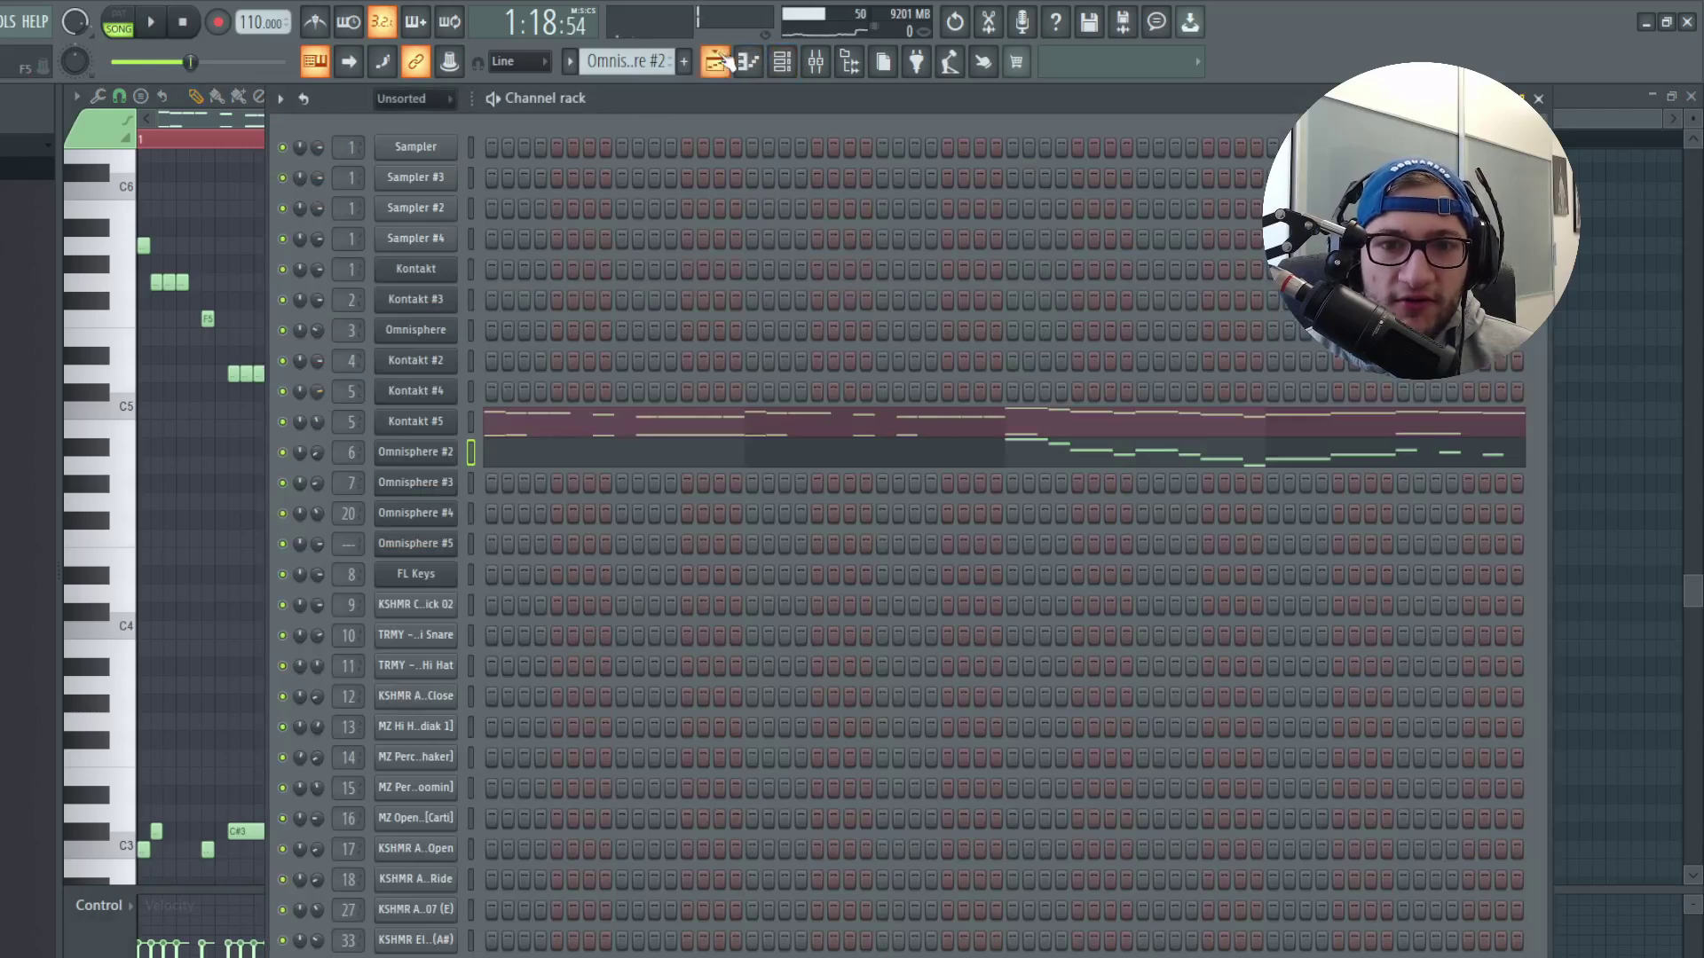
left_click(719, 62)
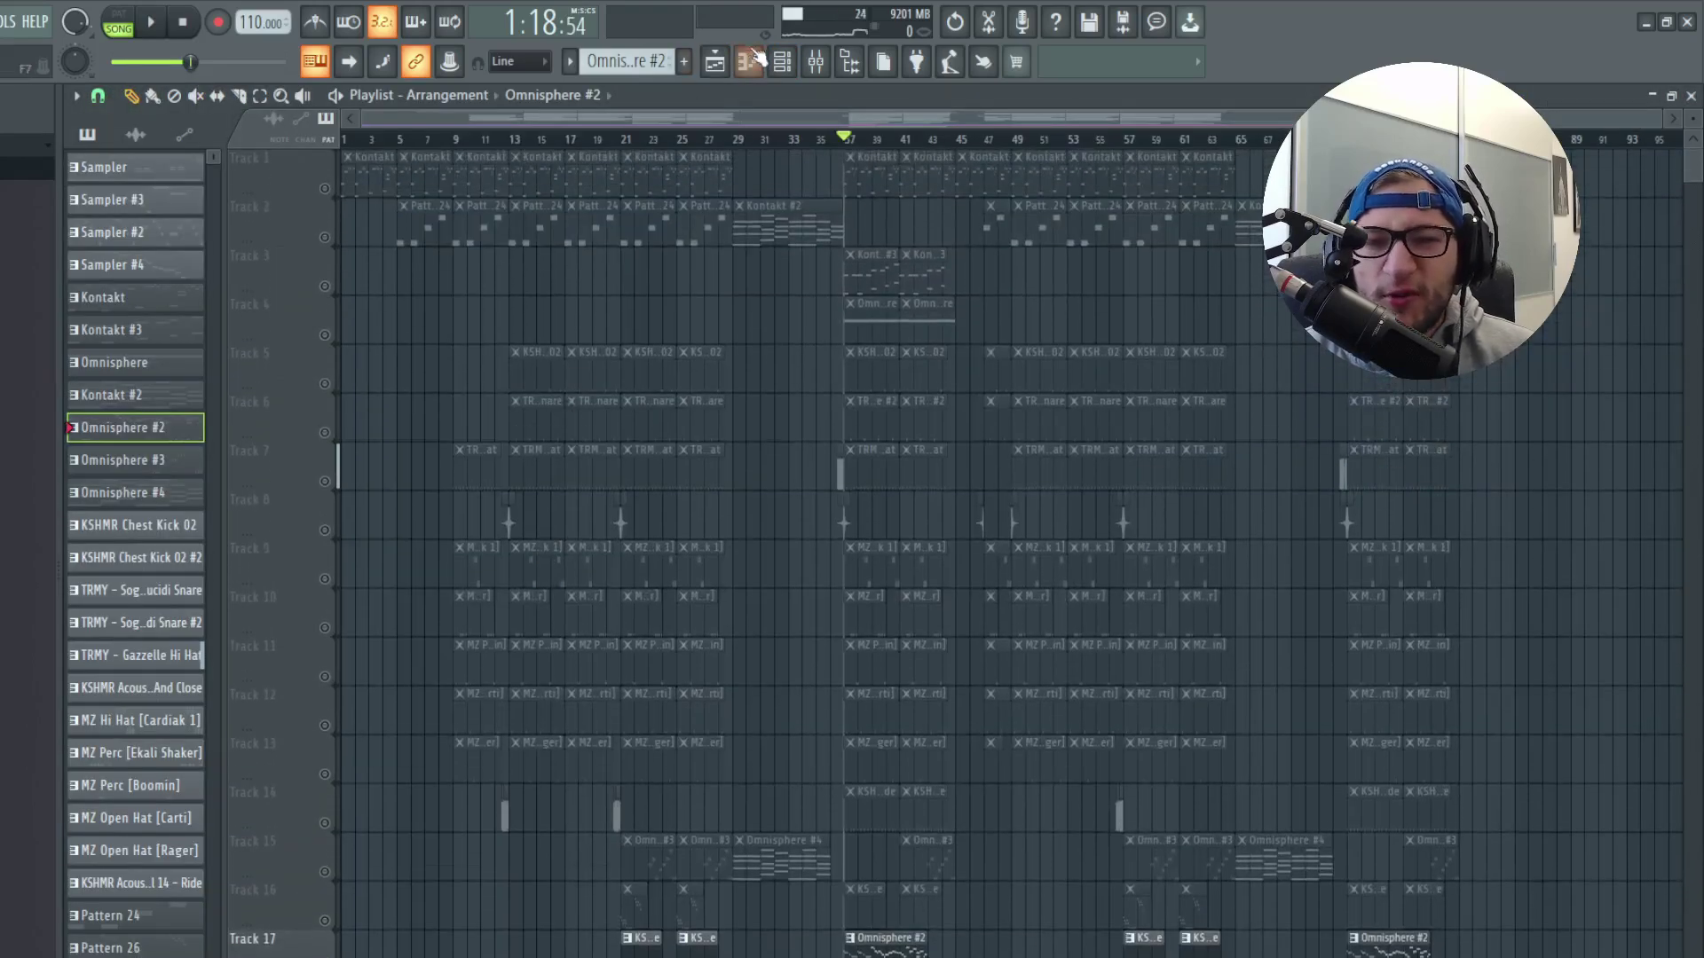
View the Scarbee Rickenbacker Bass instrument loaded in the Kontakt #3 channel.
key("F6")
left_click(445, 296)
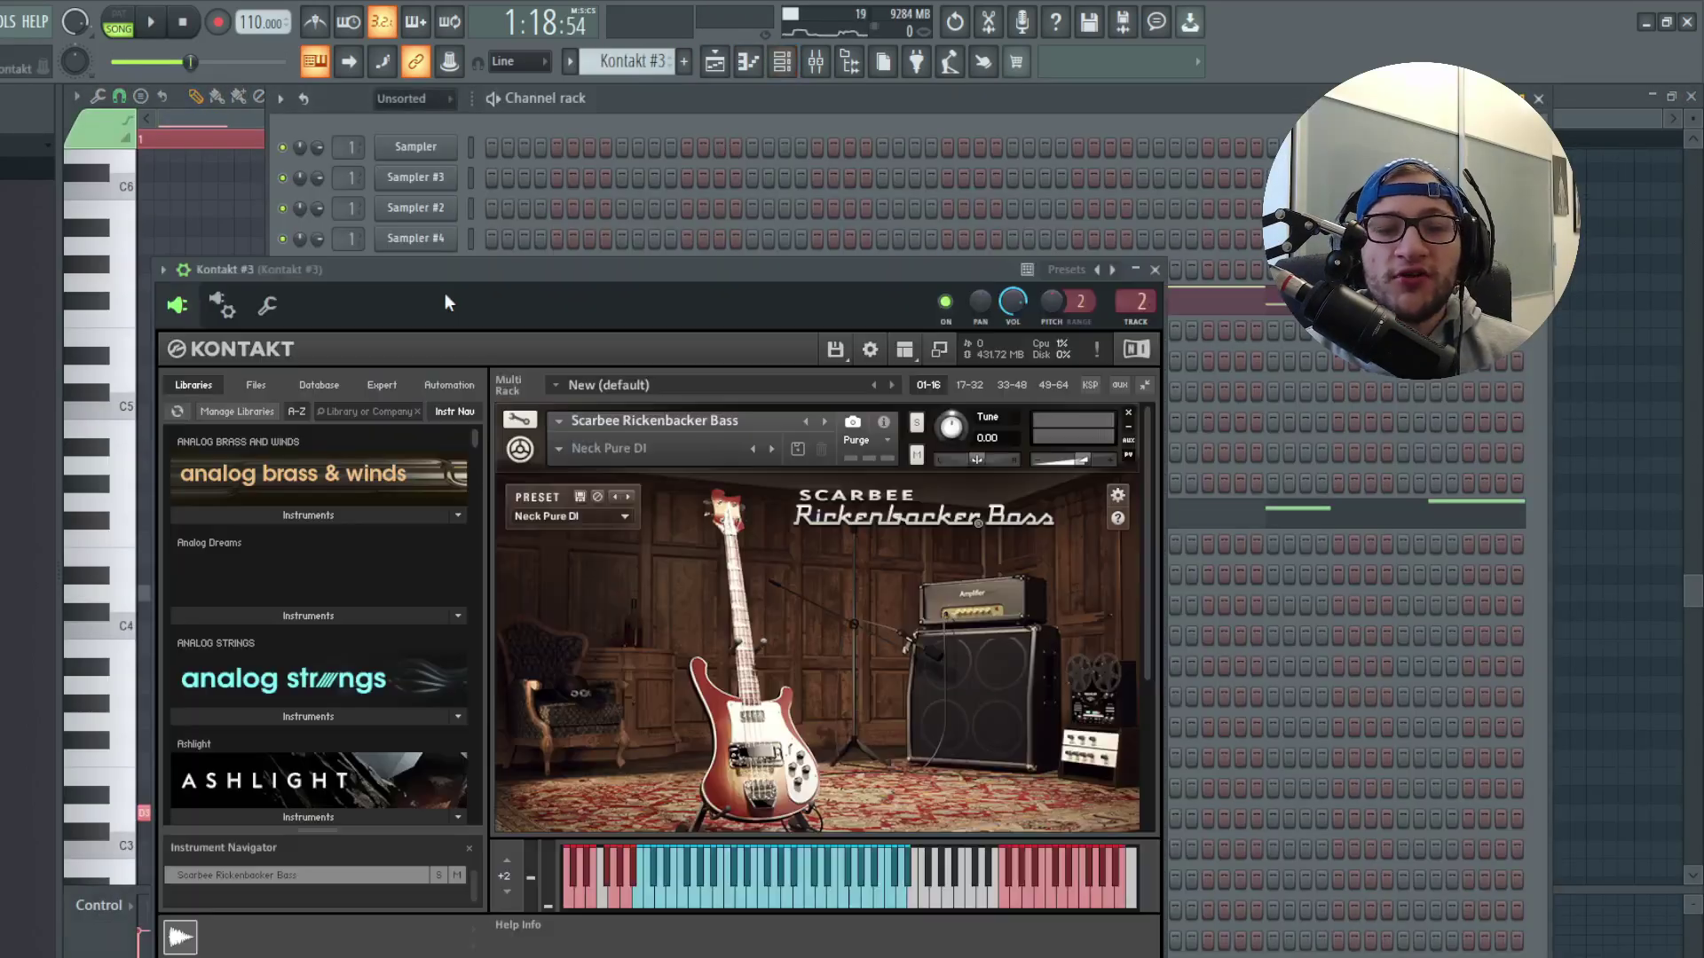
scroll(787, 609, "down", 3)
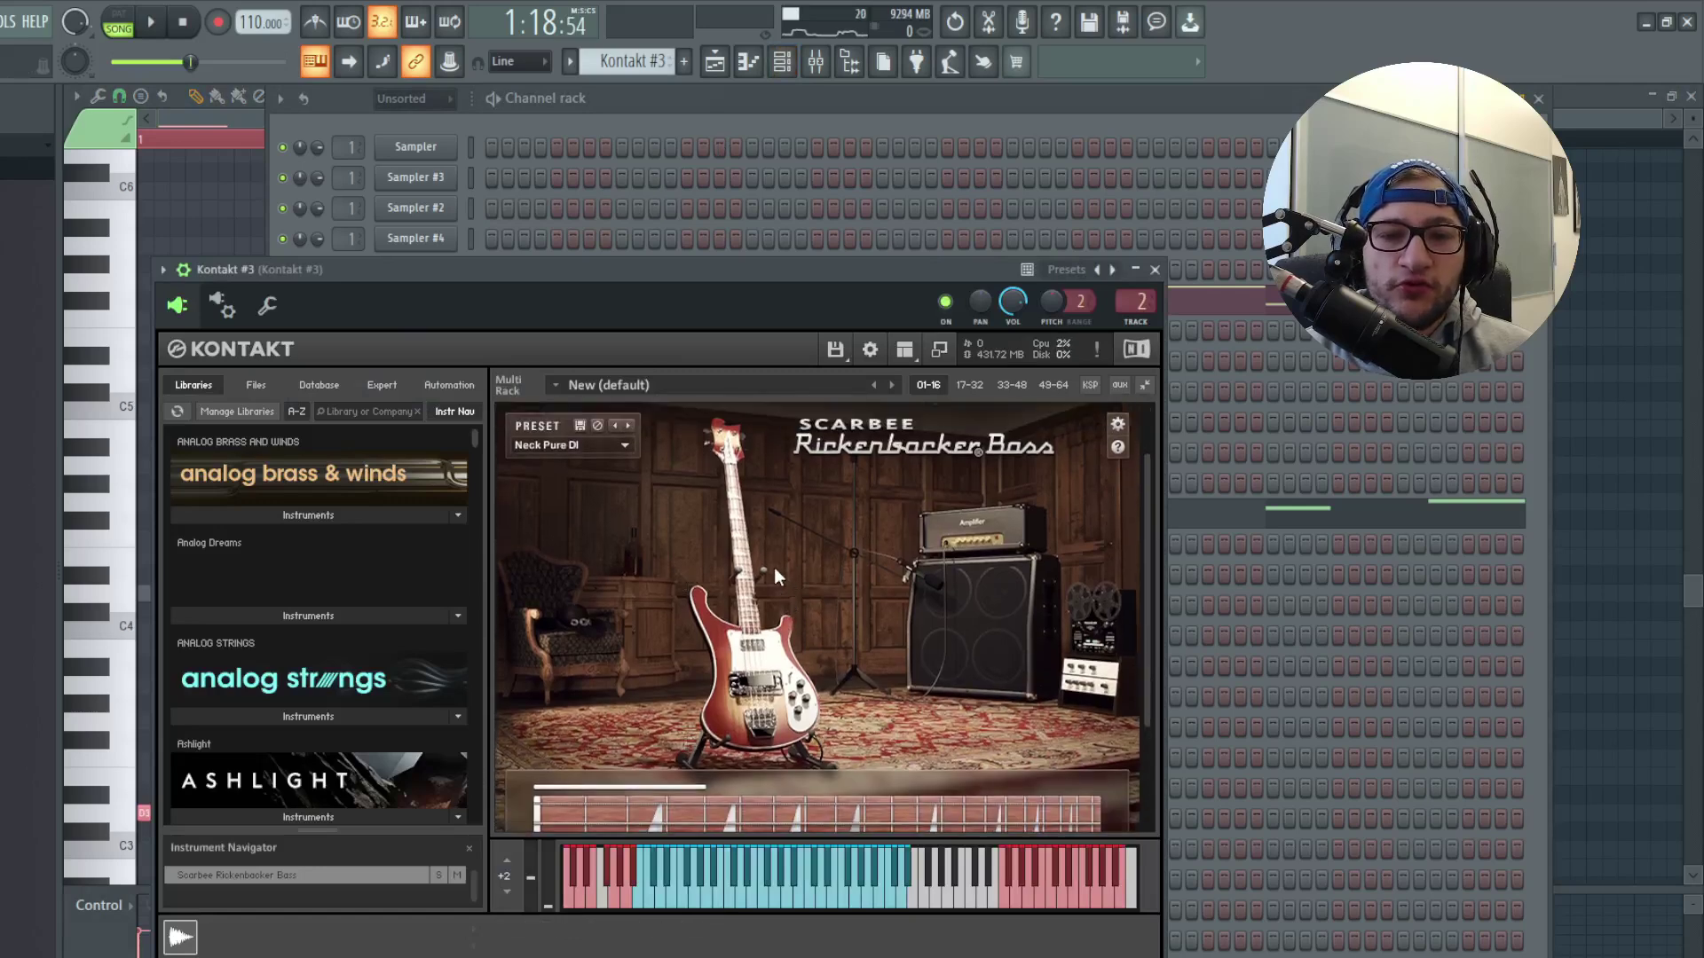
View the Kontakt #3 bass notes in the piano roll and play them through.
left_click(177, 154)
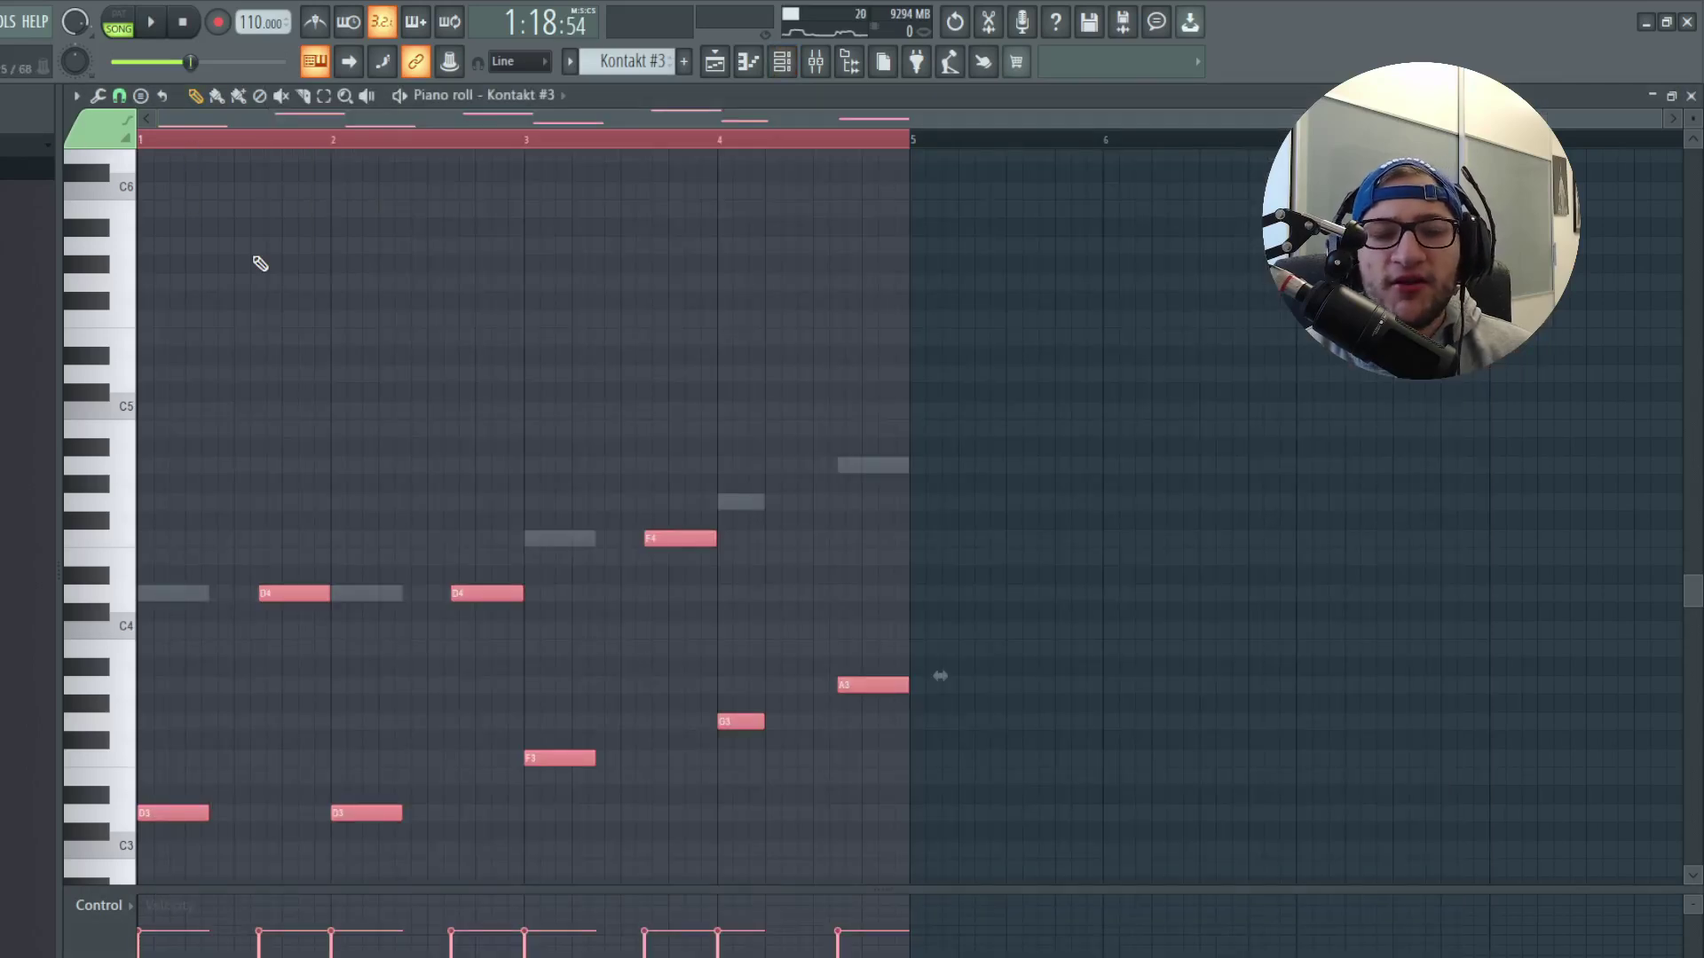
key("space")
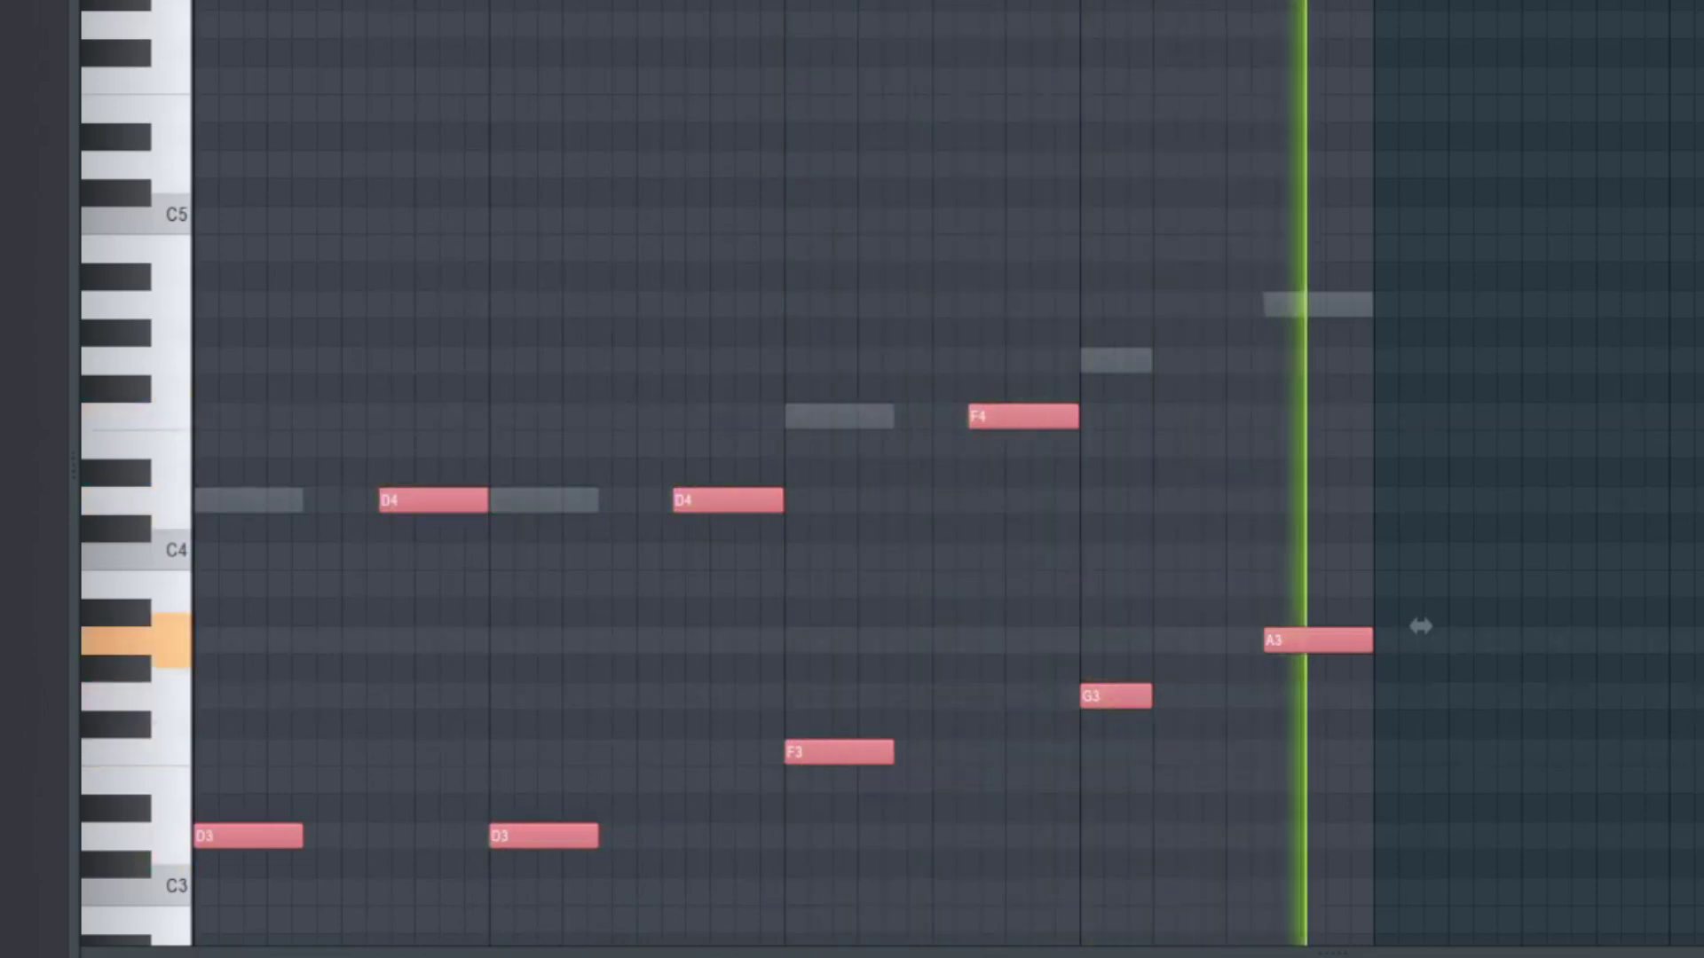
key("space")
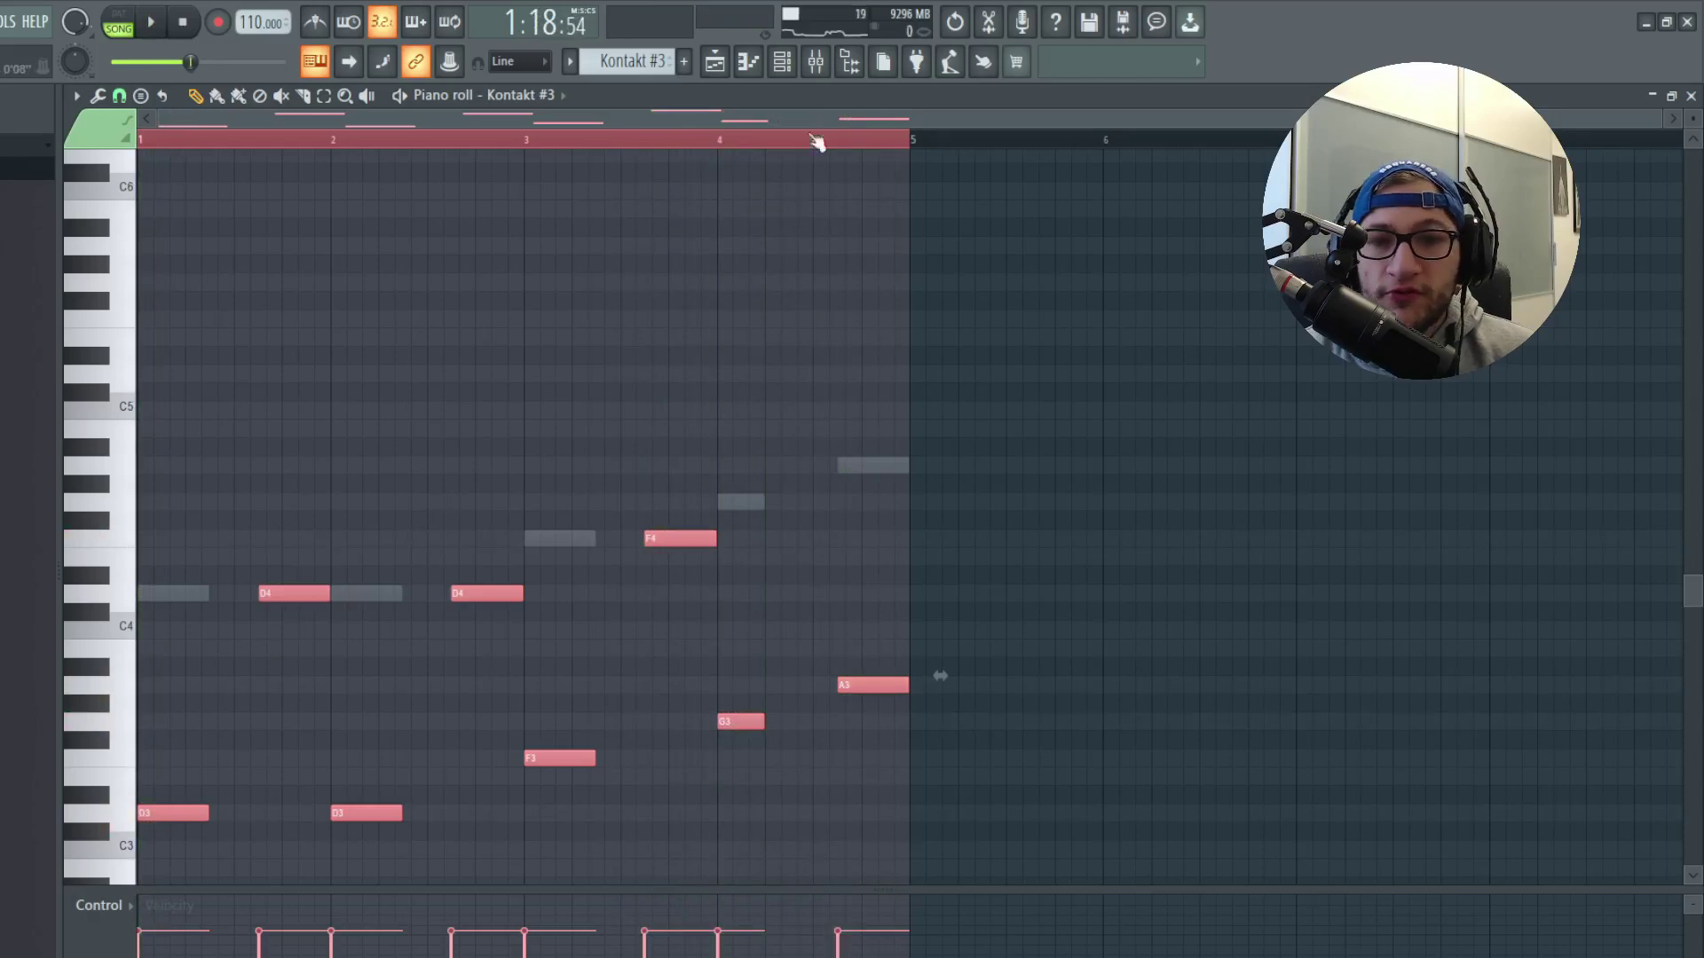
Play the bass briefly with the mixer shown and examine the effect in the first slot of the Kontakt #3 insert.
left_click(815, 61)
key("space")
key("space")
left_click(197, 326)
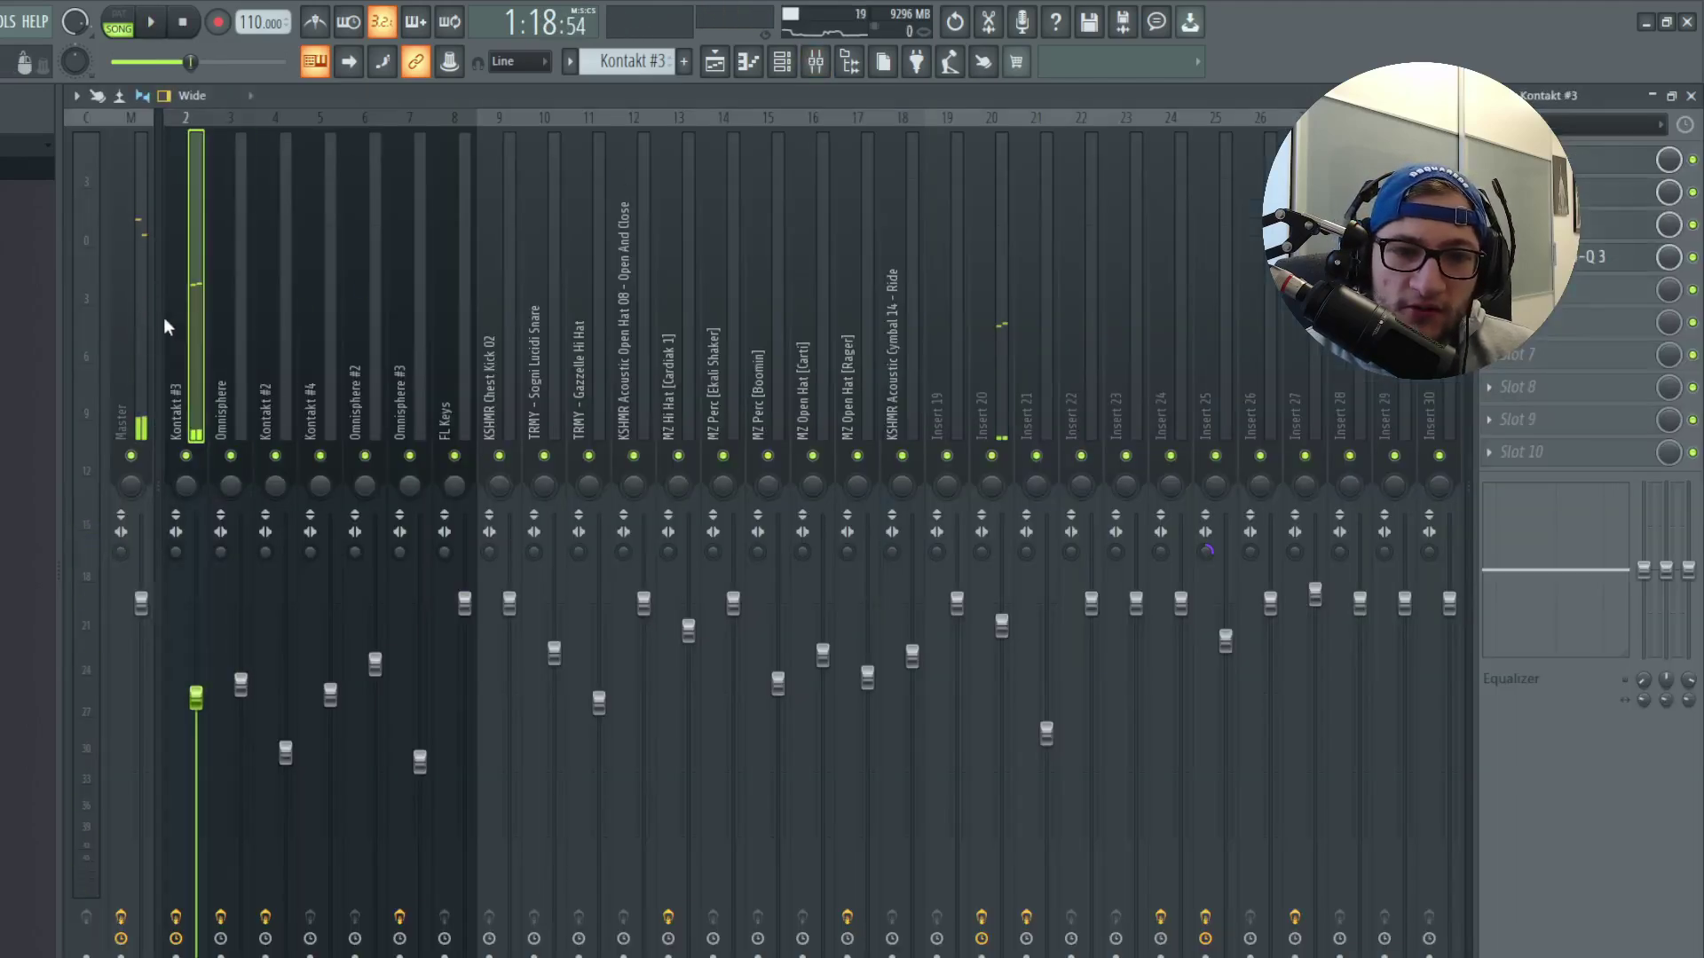
left_click(1540, 160)
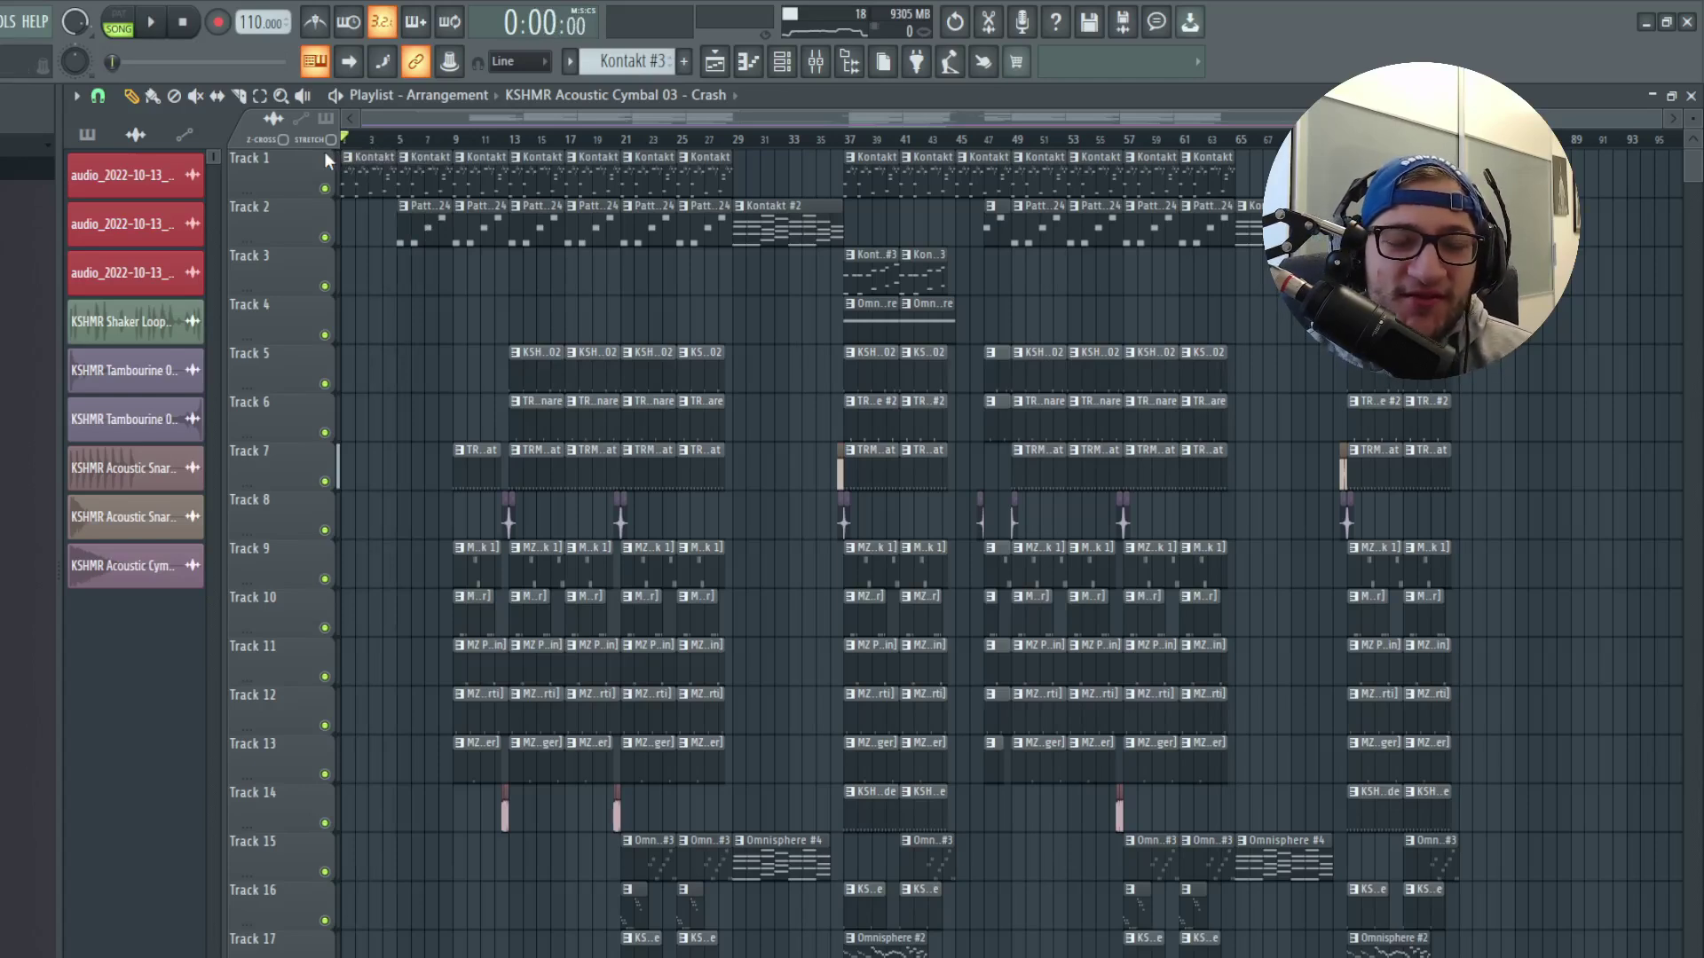
Inspect the drum clips and transition sounds around bar 13 of the playlist arrangement.
key("alt+Tab")
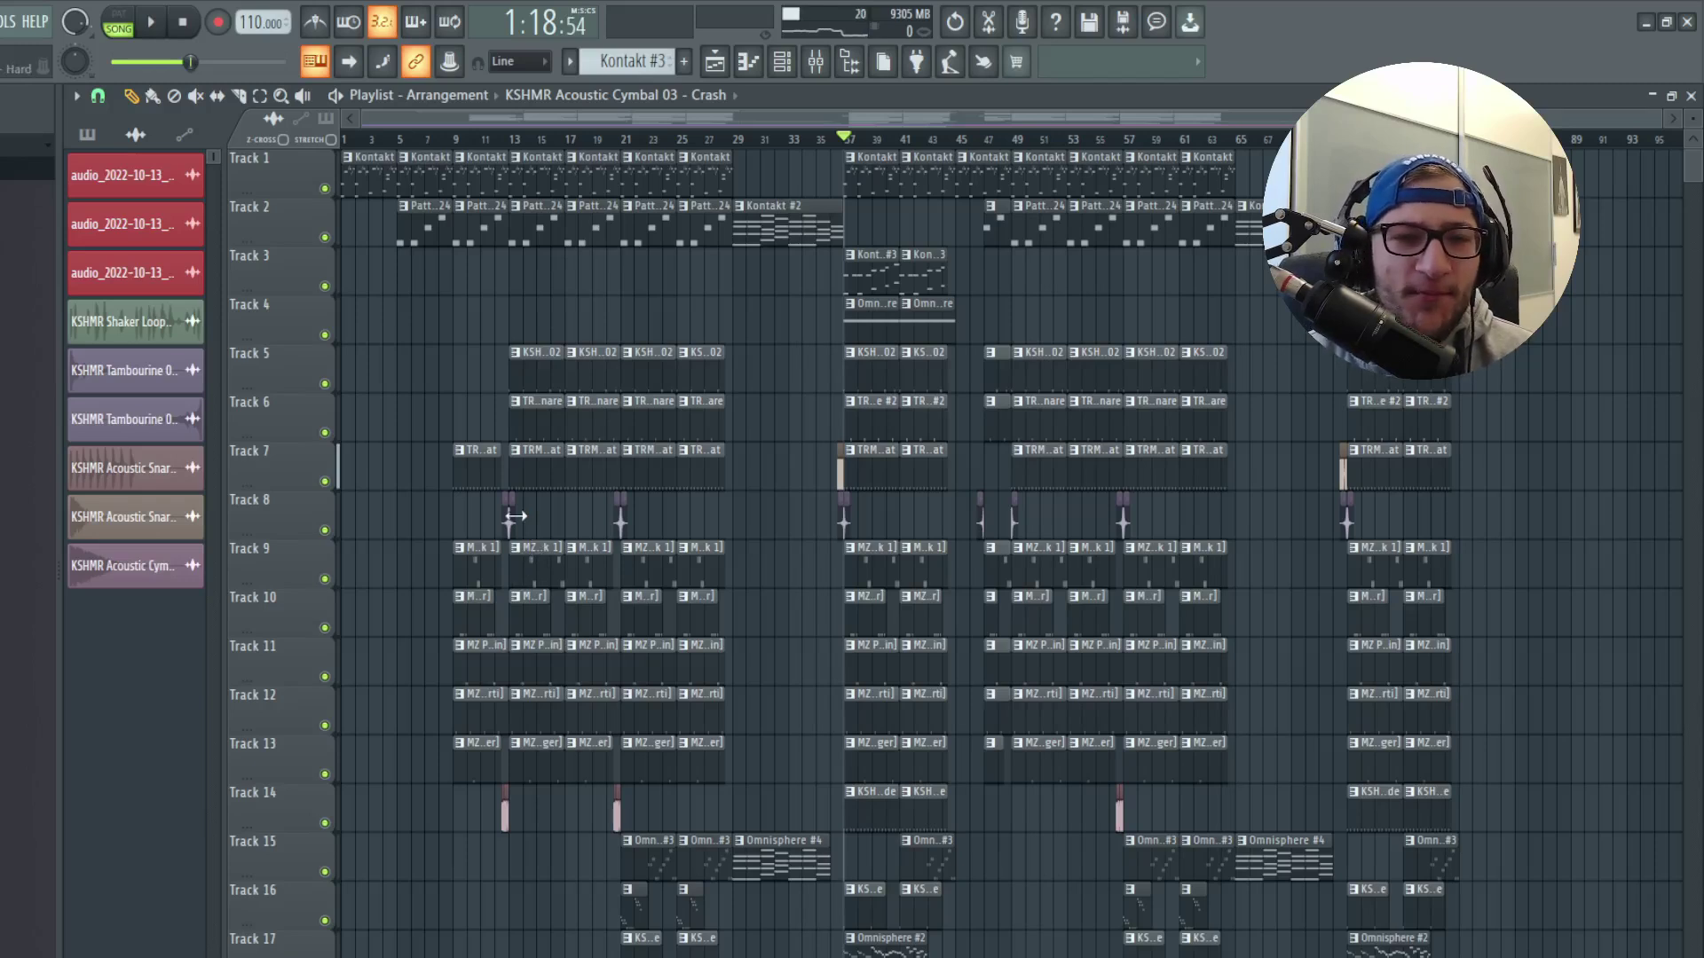
scroll(524, 364, "up", 5)
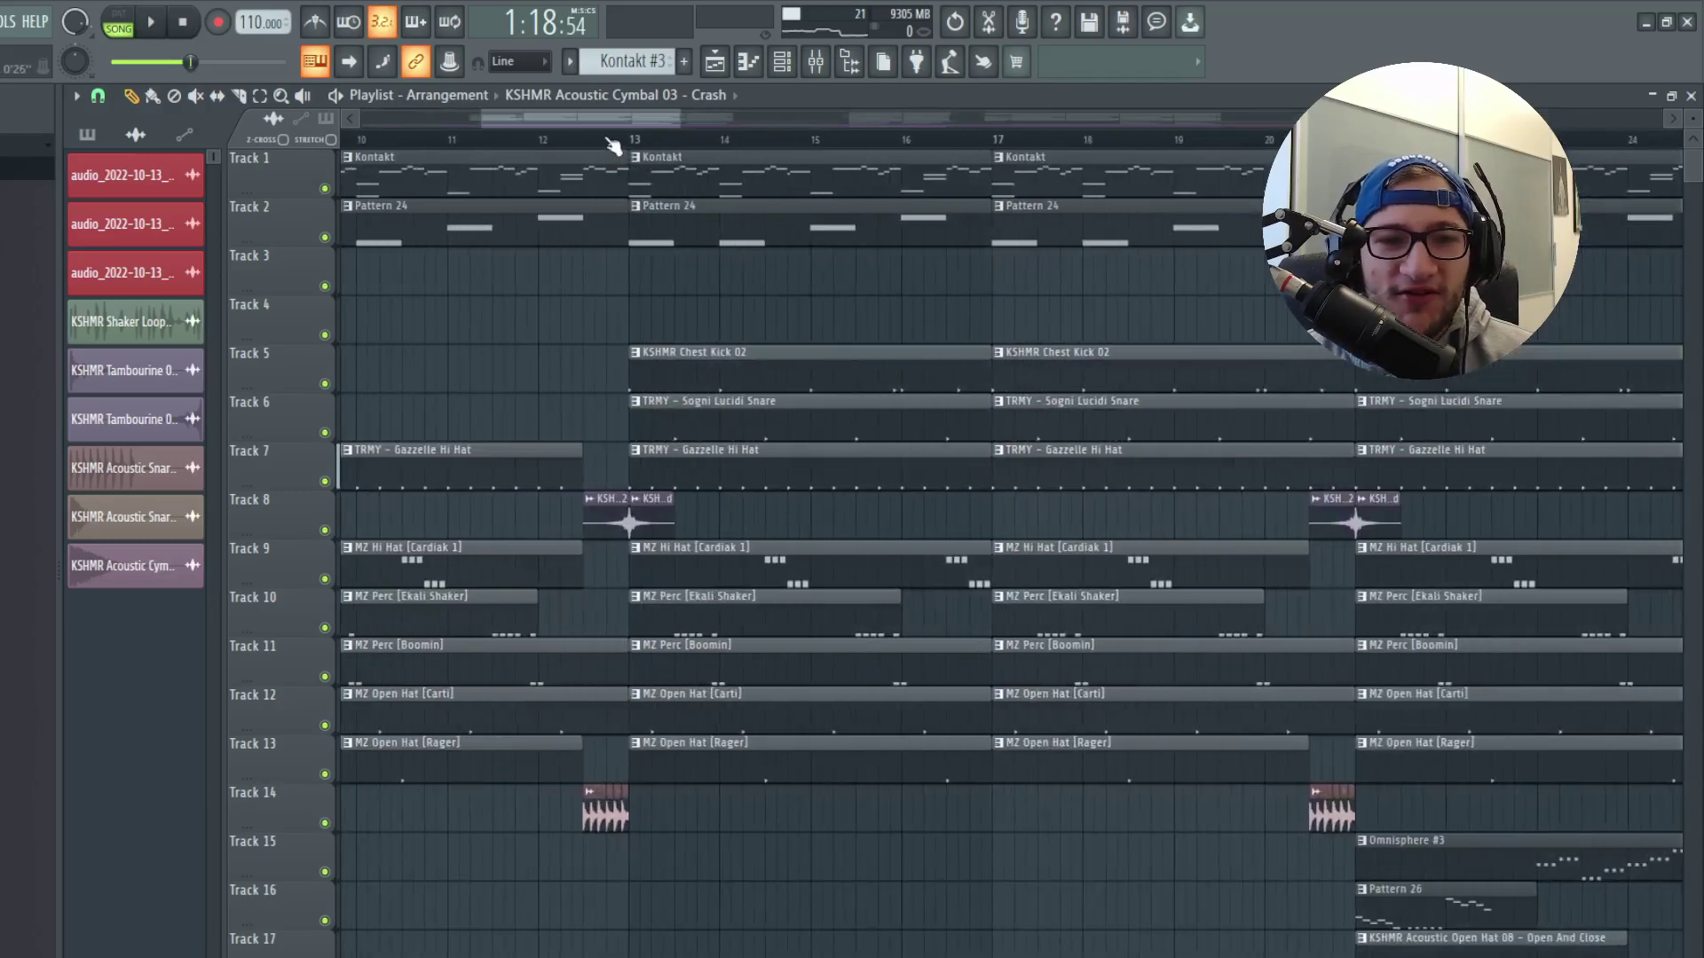